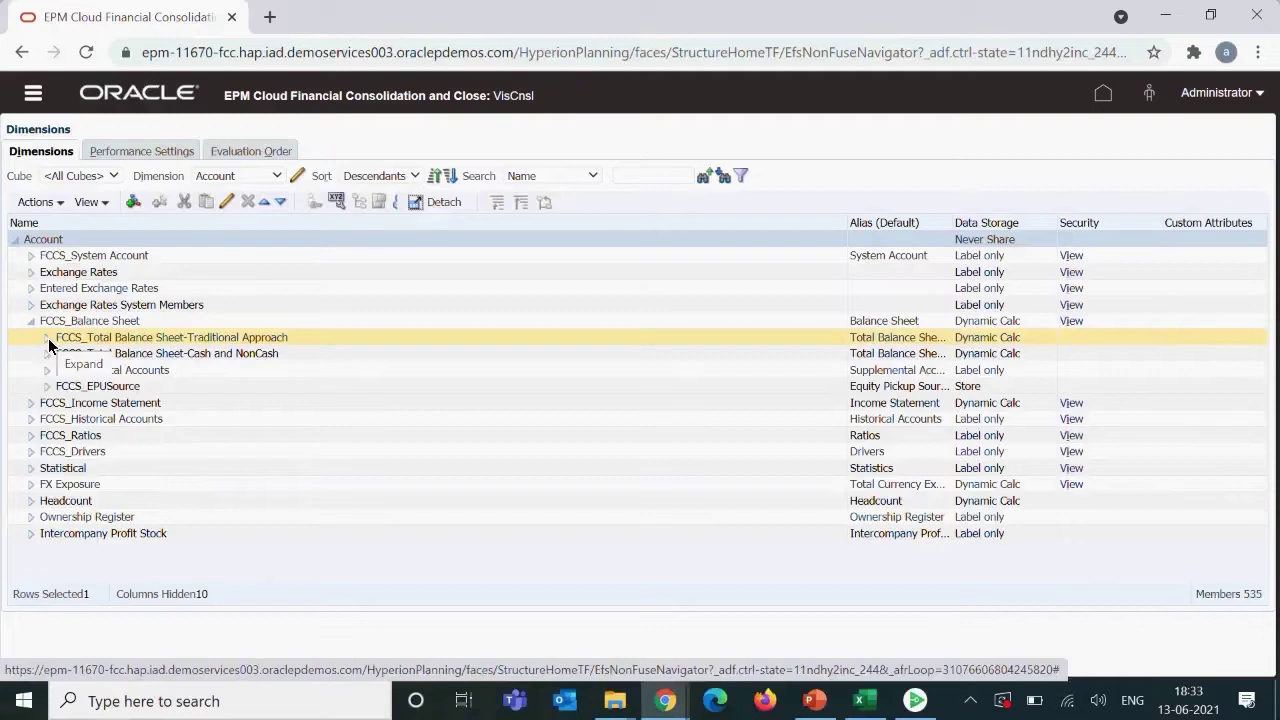
- Expand the Account hierarchy from FCCS_Total Balance Sheet-Traditional Approach through FCCS_Total Liabilities and Equity, FCCS_Current Liabilities and FCCS_Acct Payable down to the children of 21000
click(46, 338)
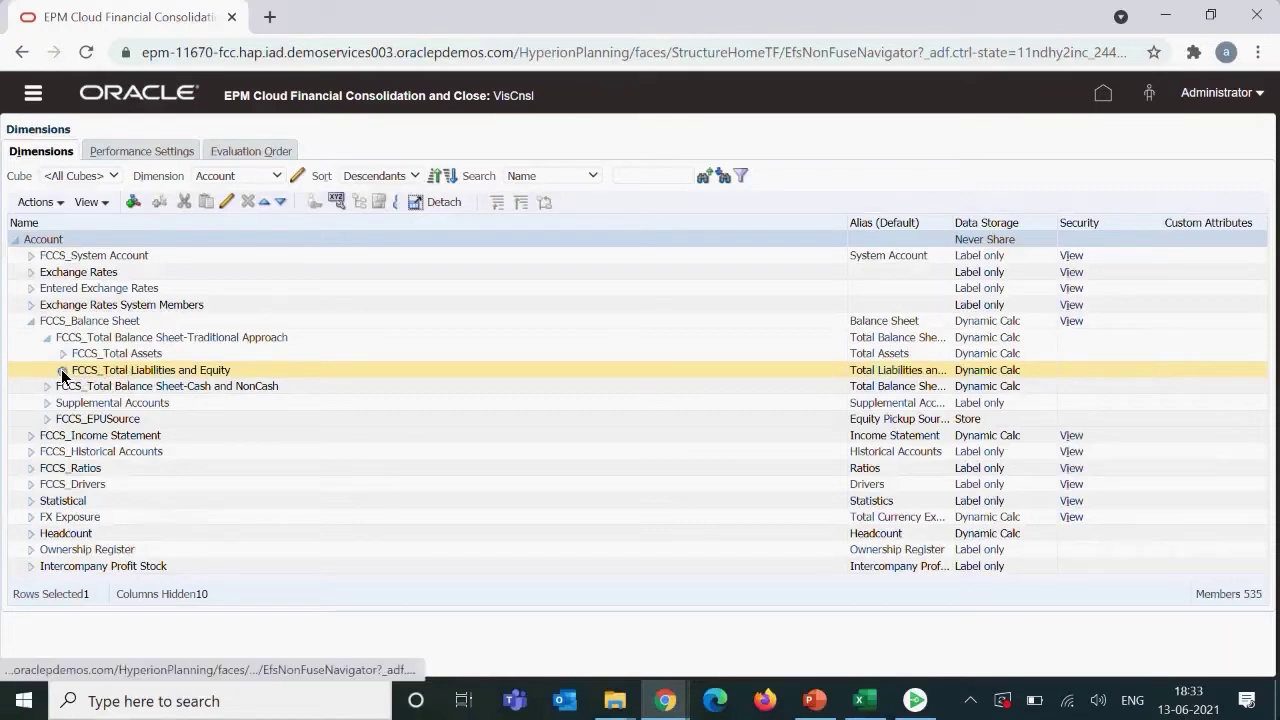
click(64, 371)
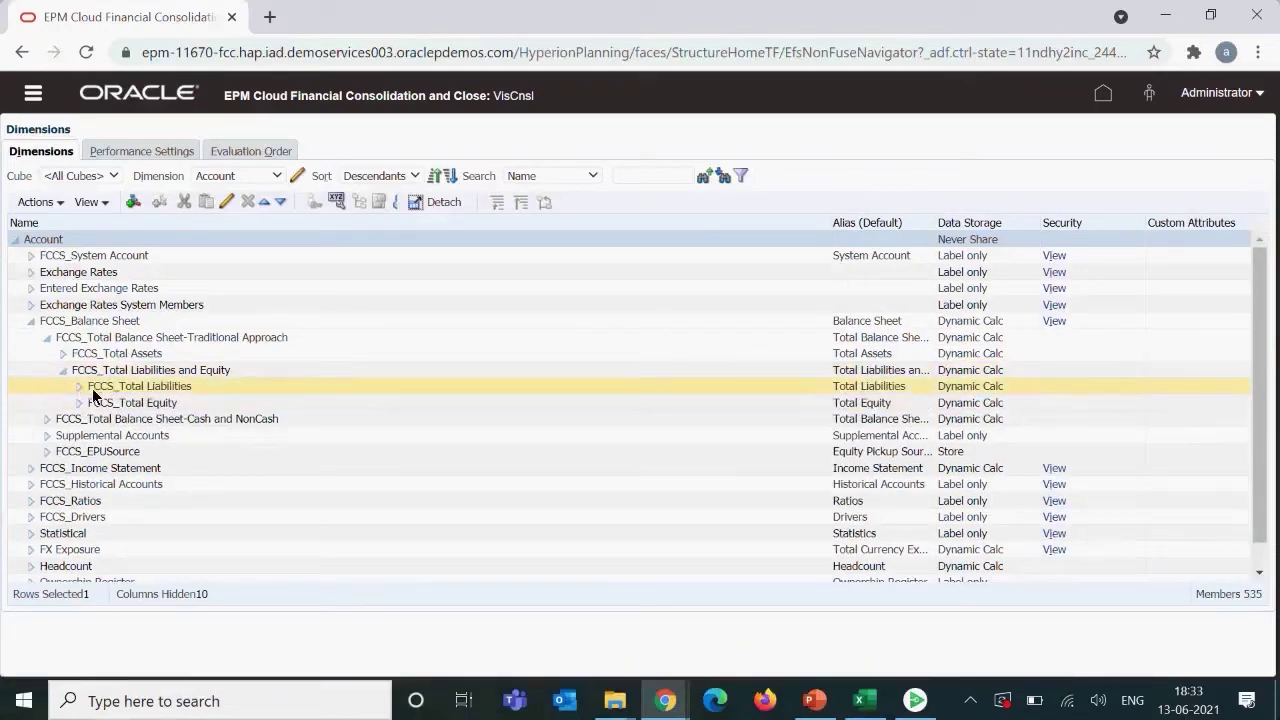
click(78, 385)
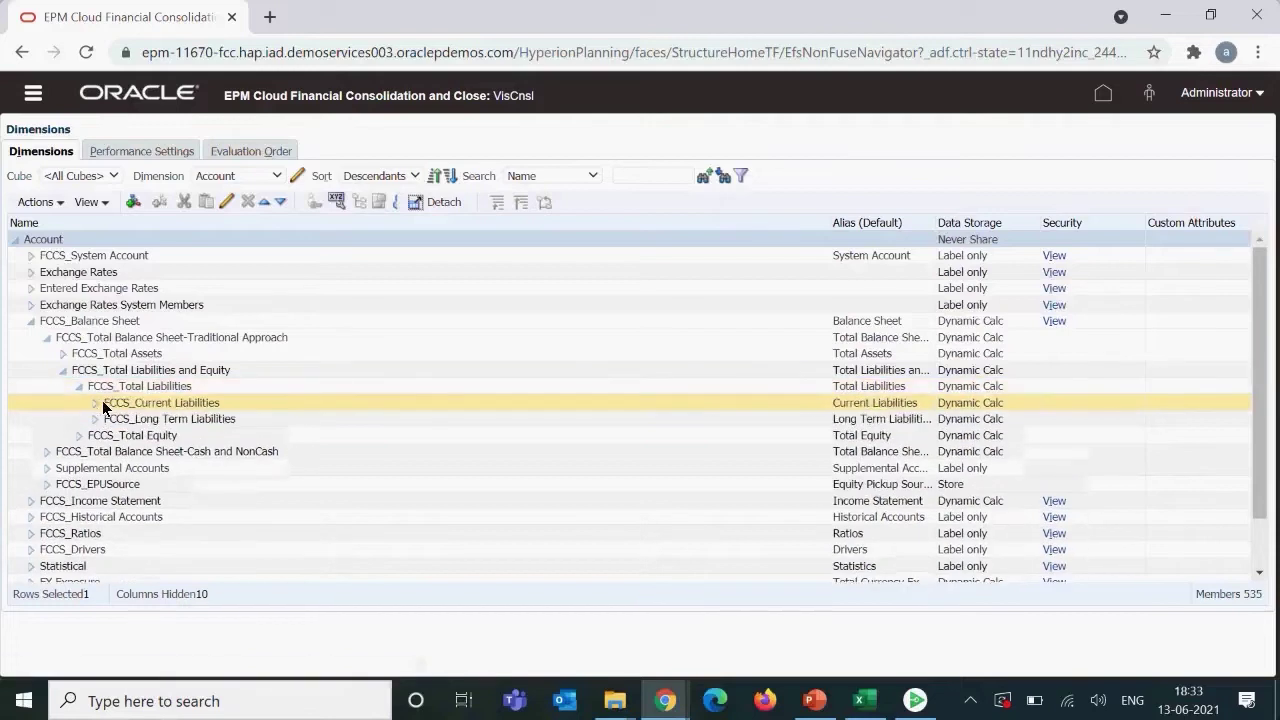
click(95, 401)
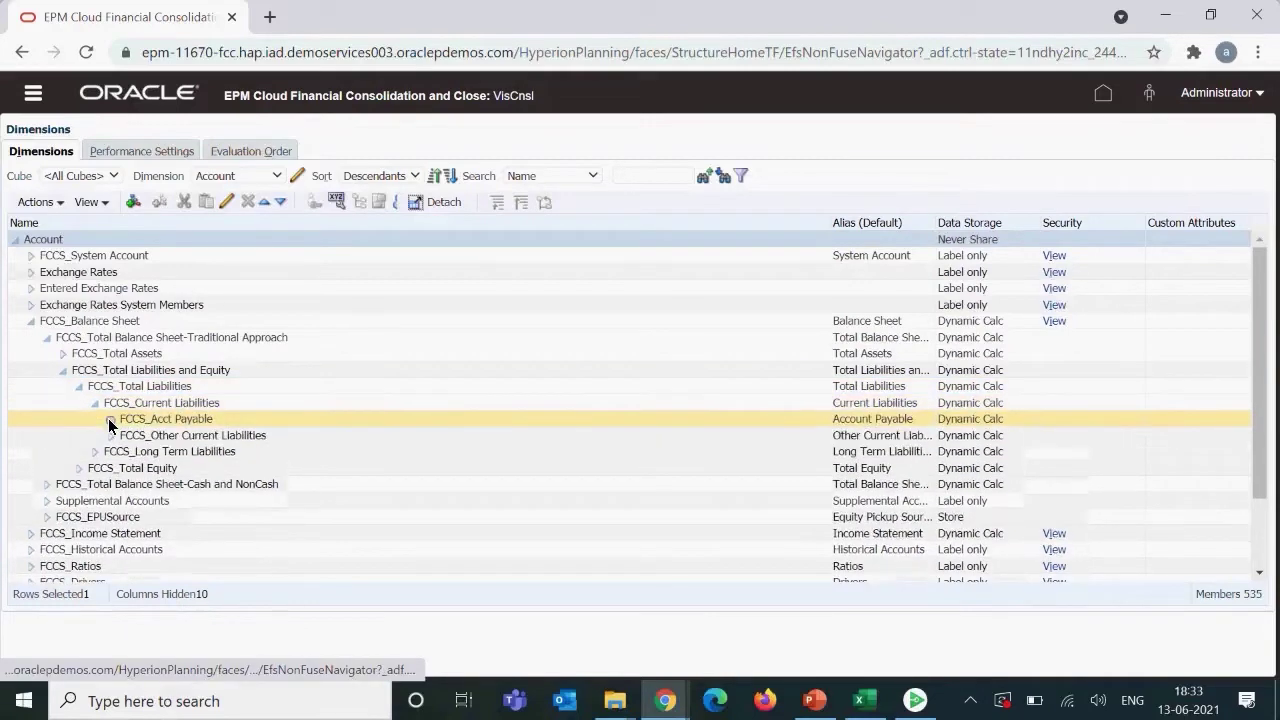
click(111, 419)
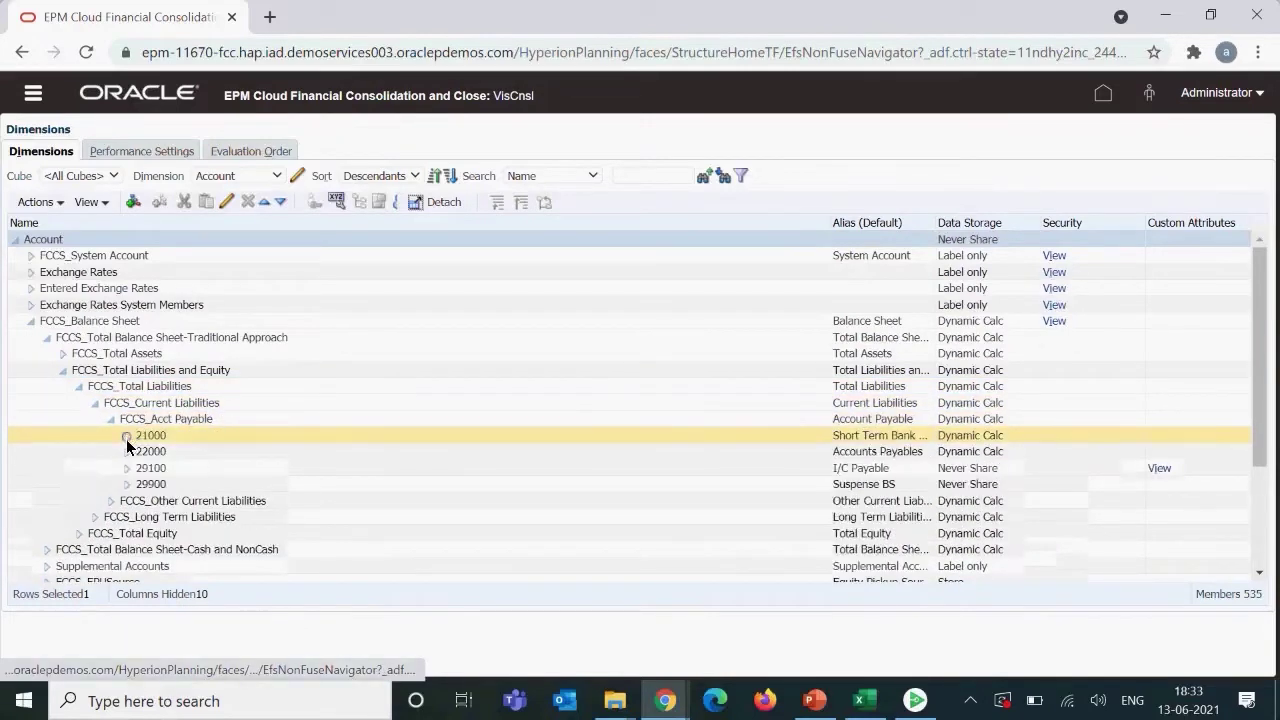
click(126, 436)
- Open account member 21100 (Payable to Bank) under 21000 for editing
click(149, 469)
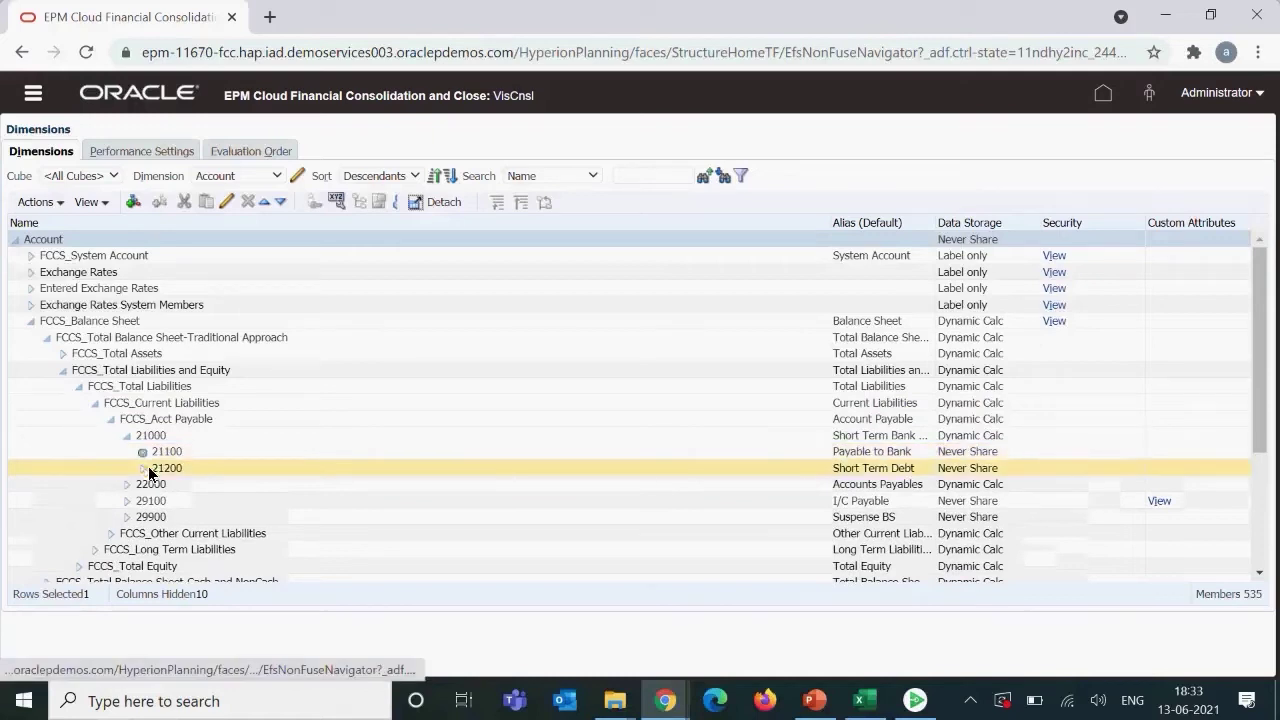
click(171, 451)
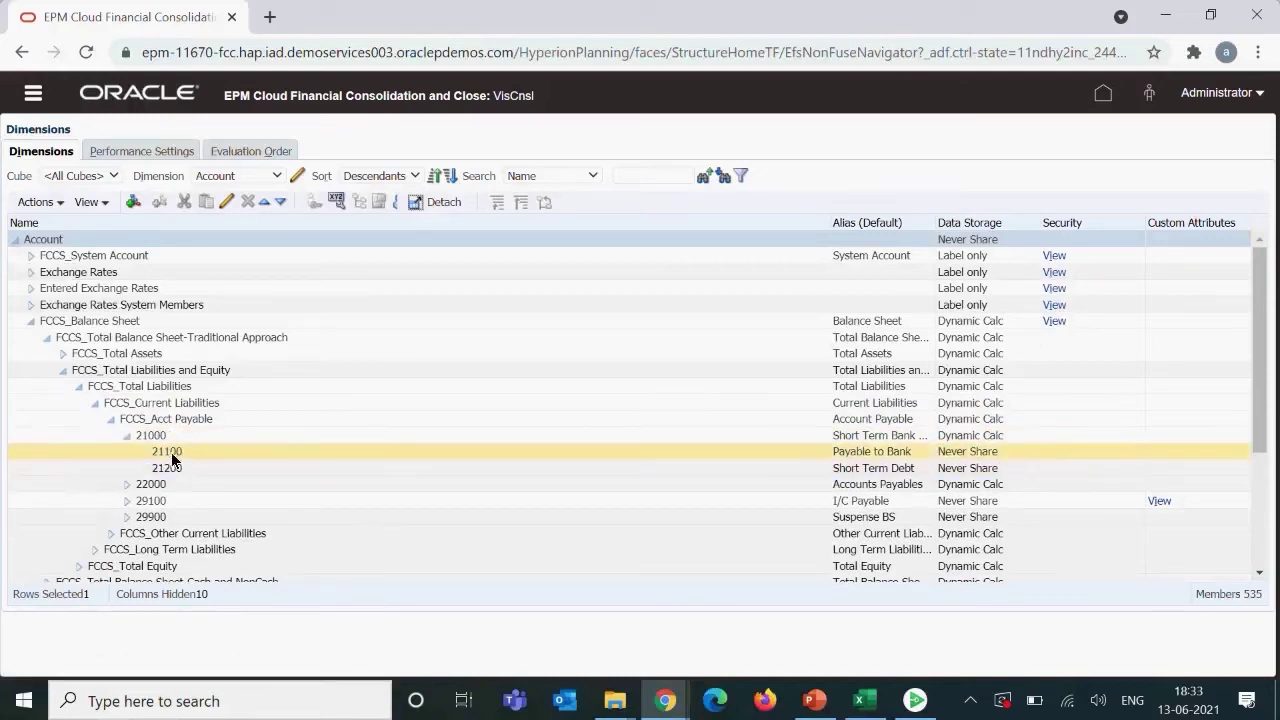
click(192, 494)
click(170, 453)
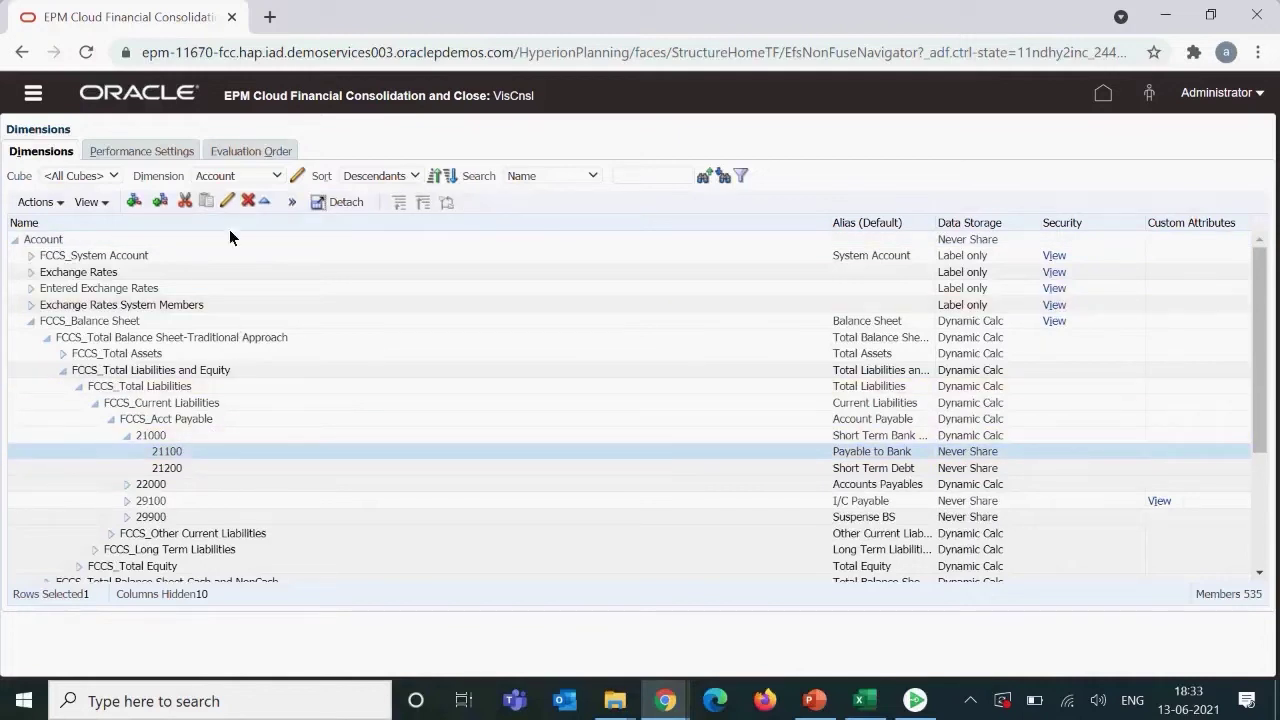
click(224, 200)
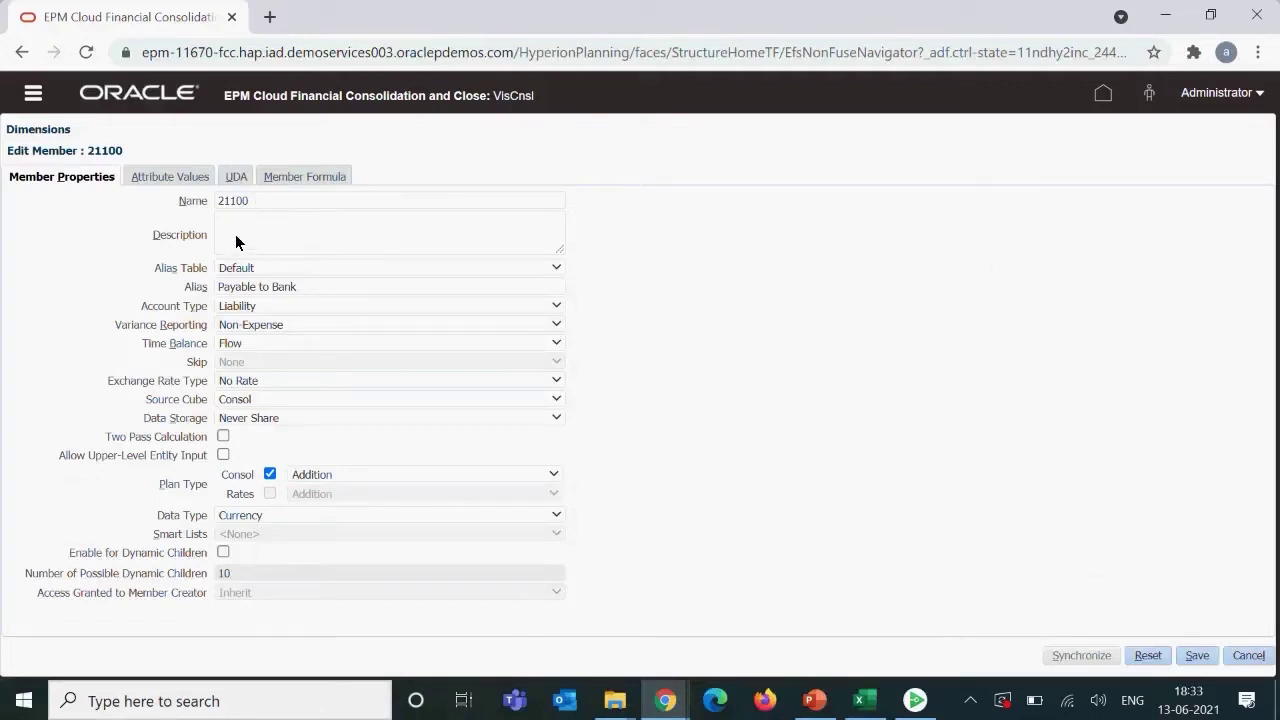
- Examine the member's description, alias table, alias and the available account type options
click(235, 233)
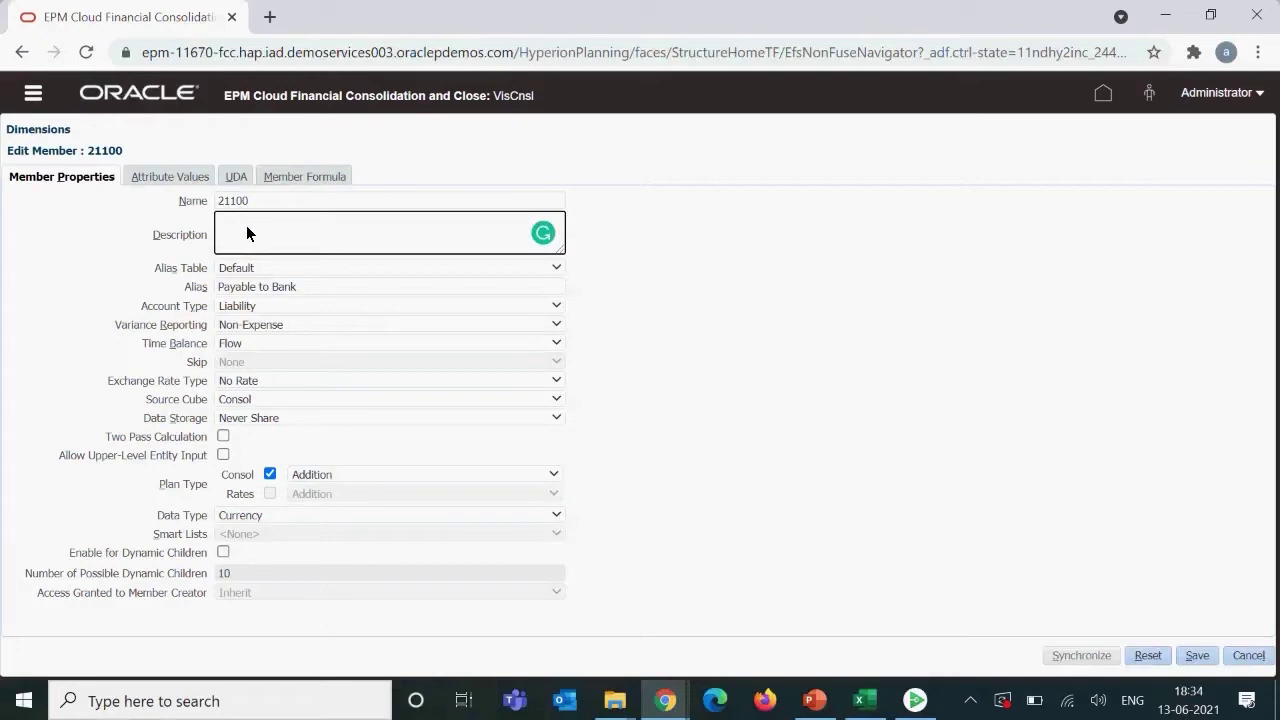
click(298, 268)
click(298, 267)
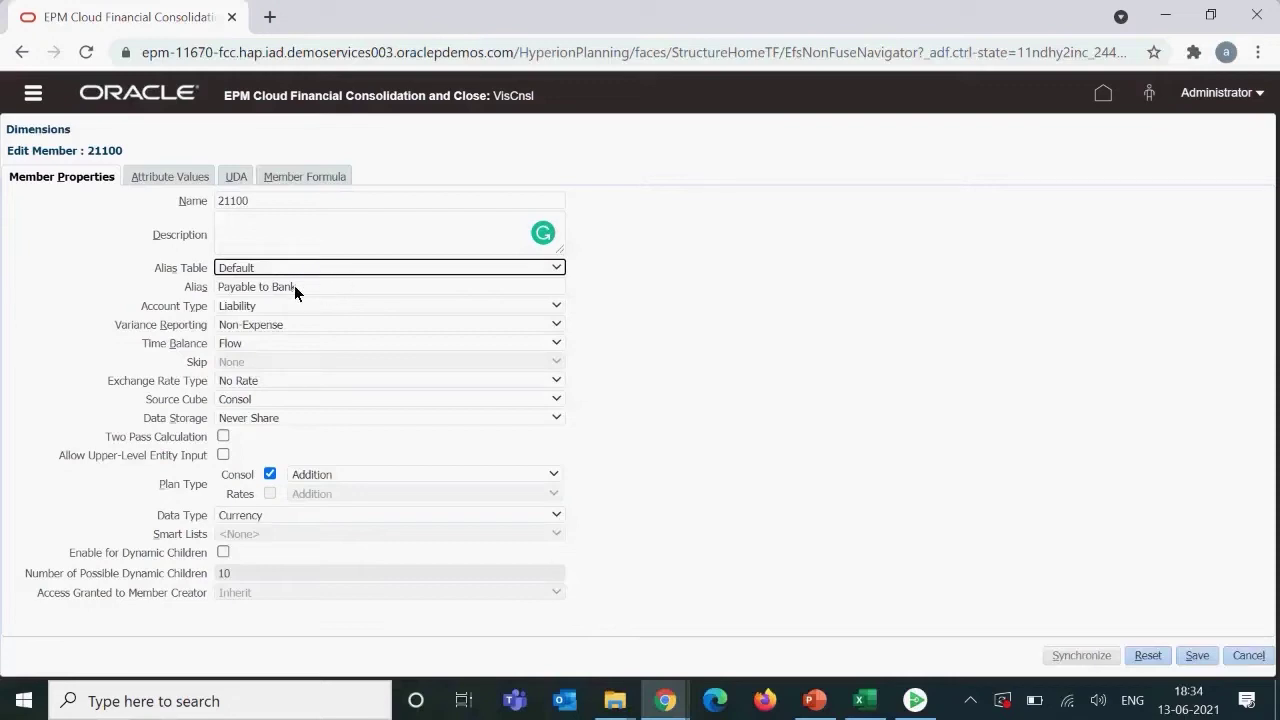
click(293, 286)
click(280, 306)
click(276, 303)
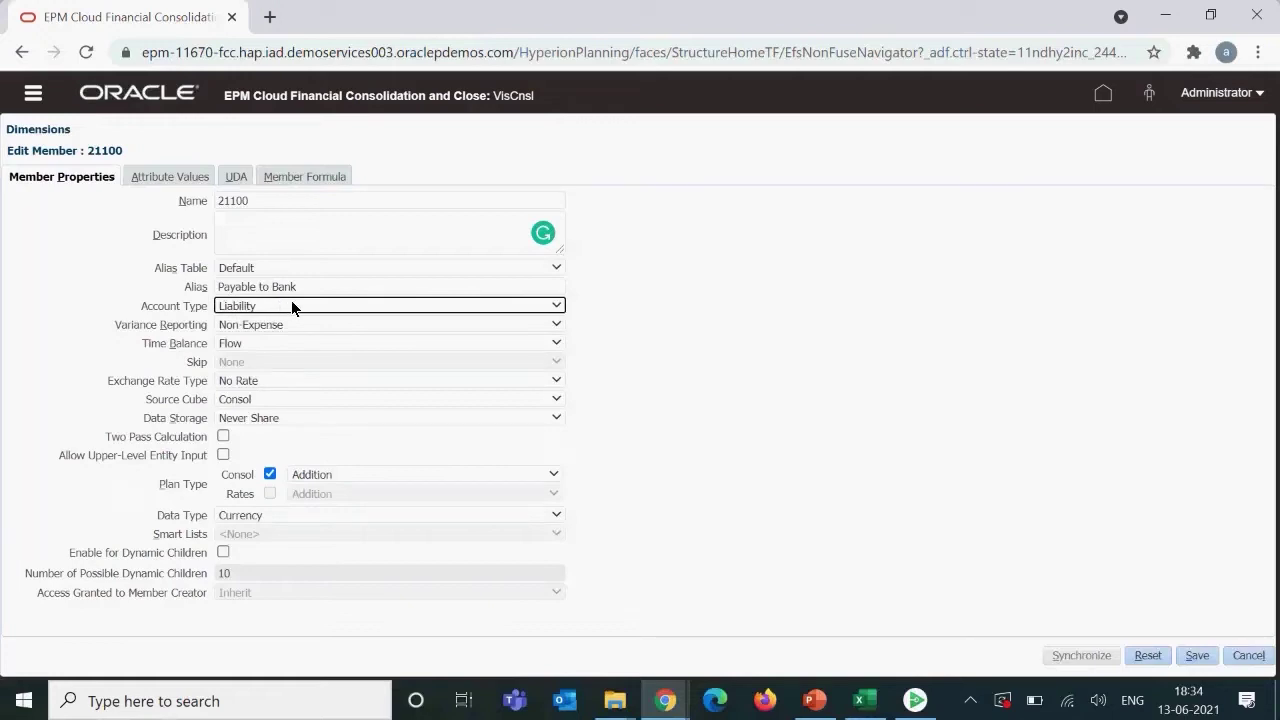
click(298, 305)
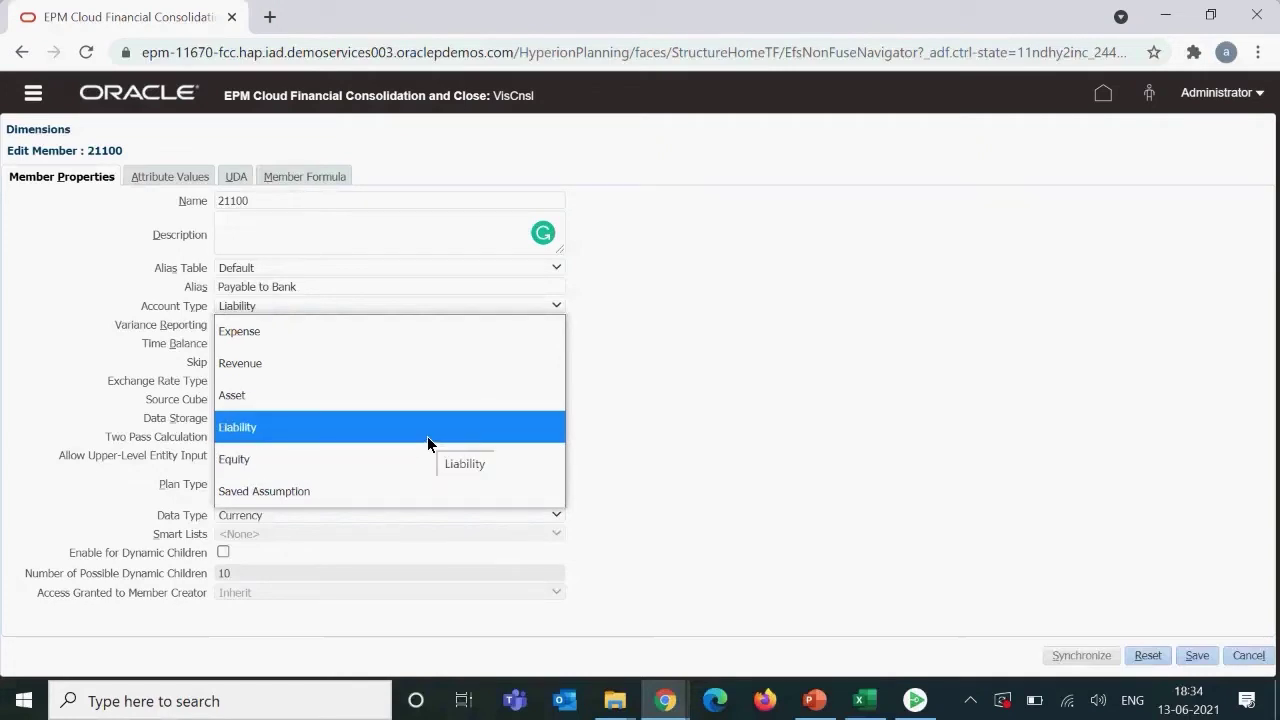
click(509, 430)
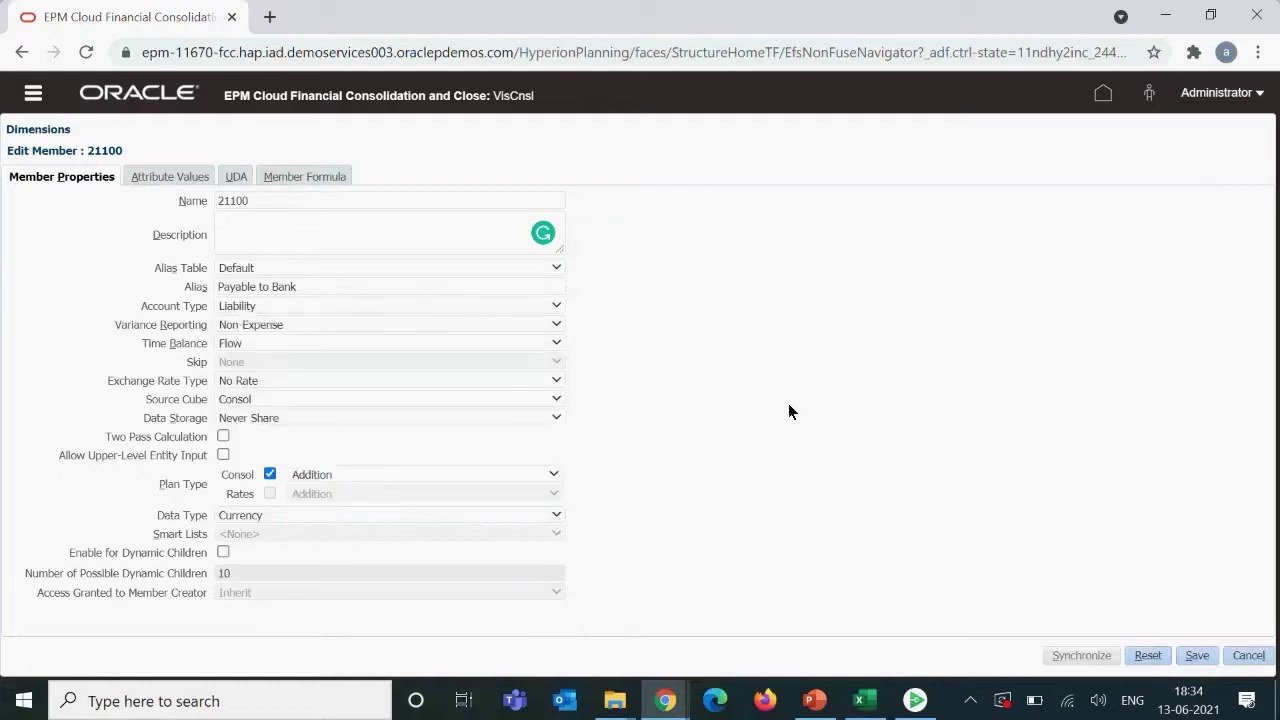
- Change the member's account type to Asset and return it to Liability
click(268, 310)
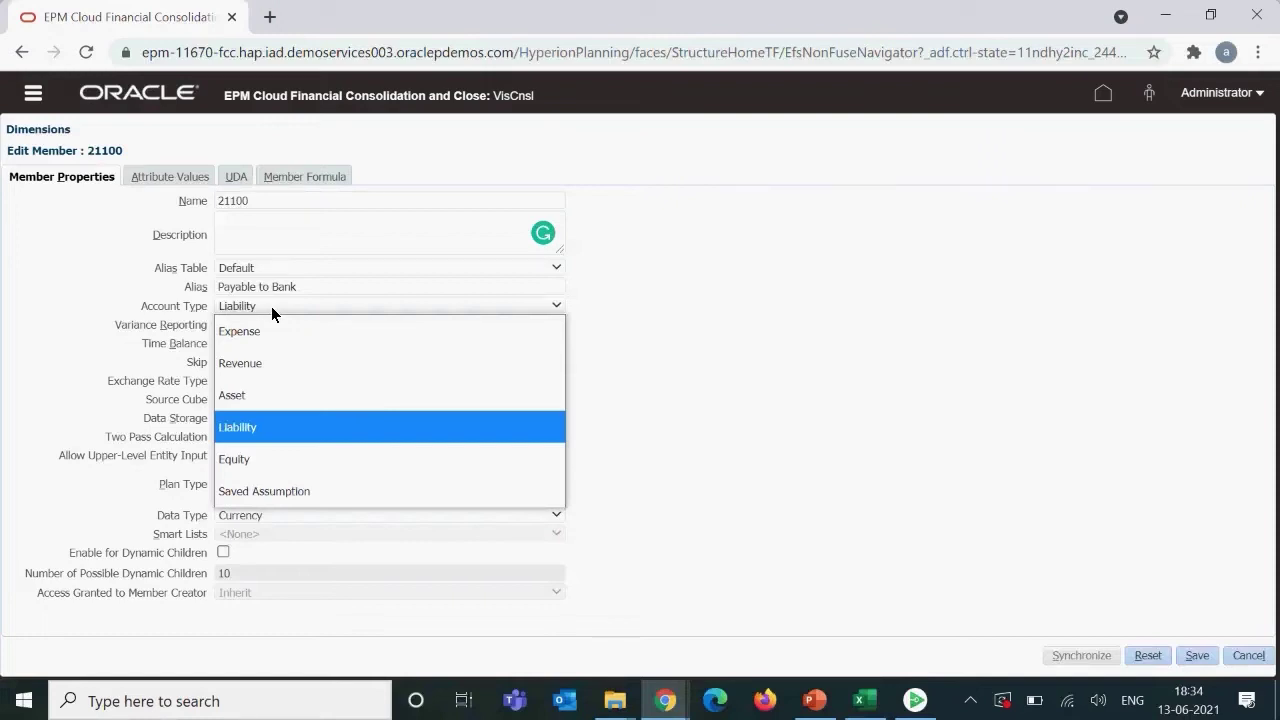
click(276, 390)
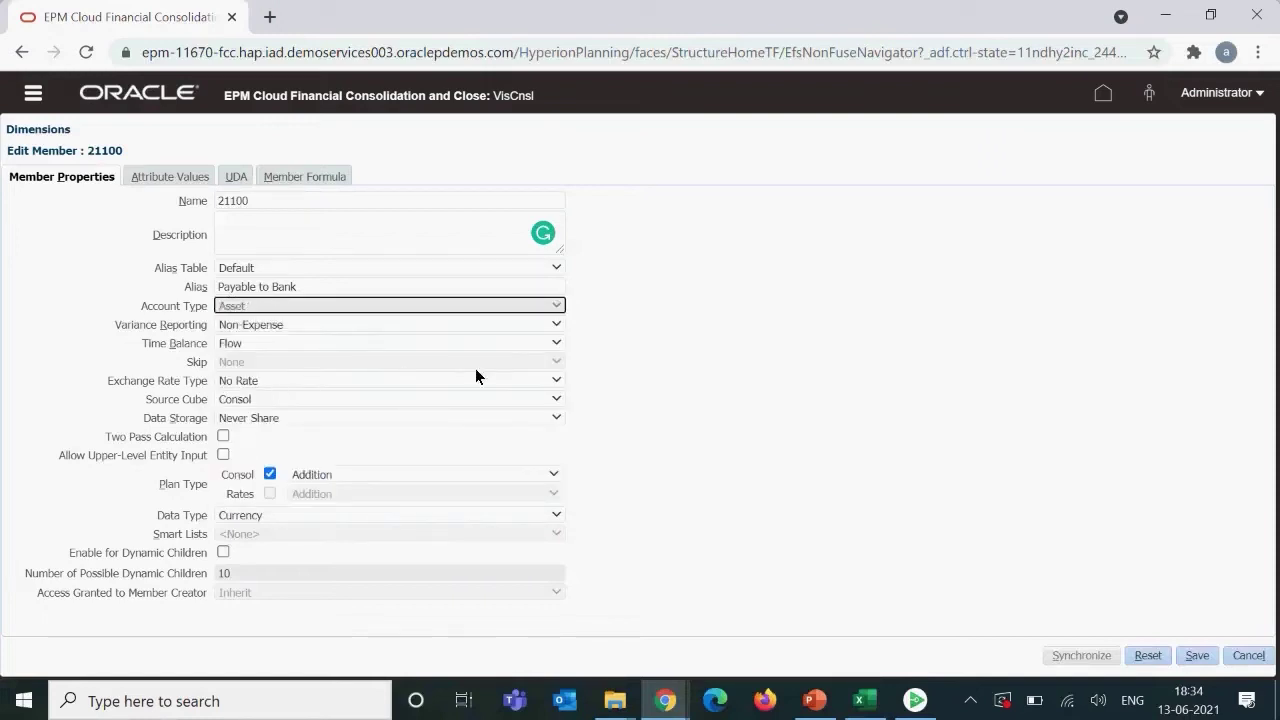
click(357, 474)
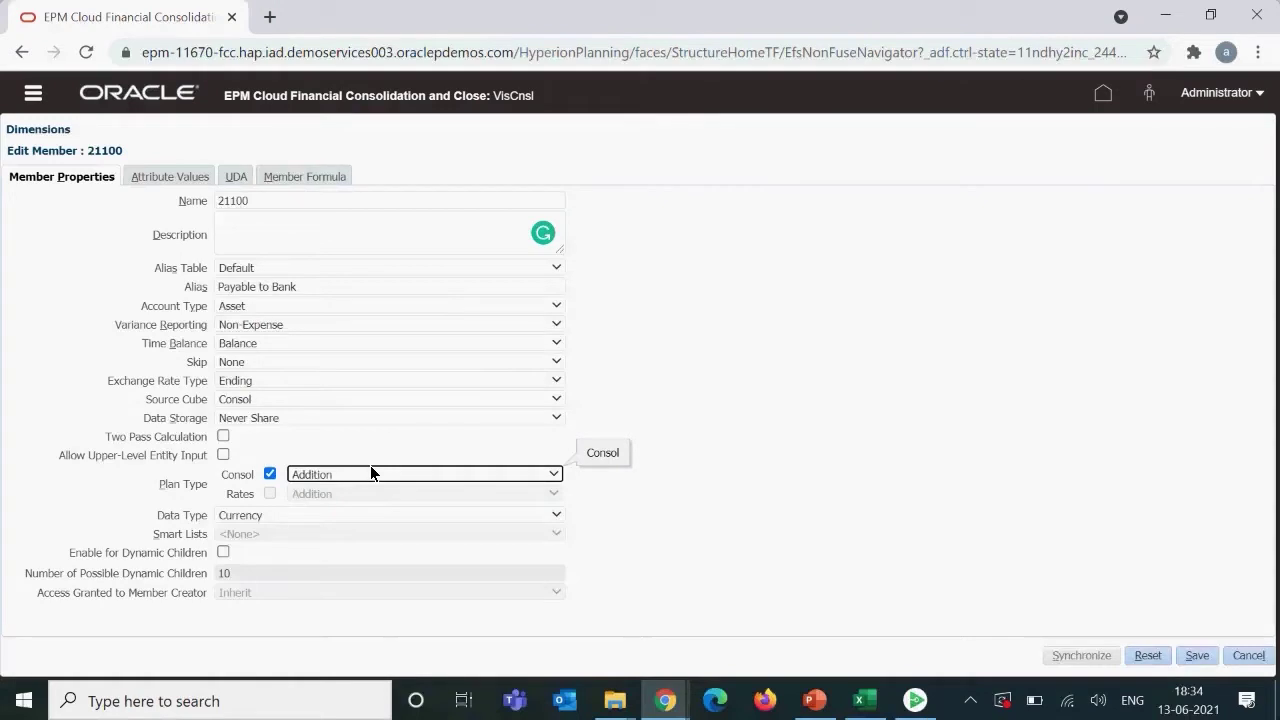
click(453, 306)
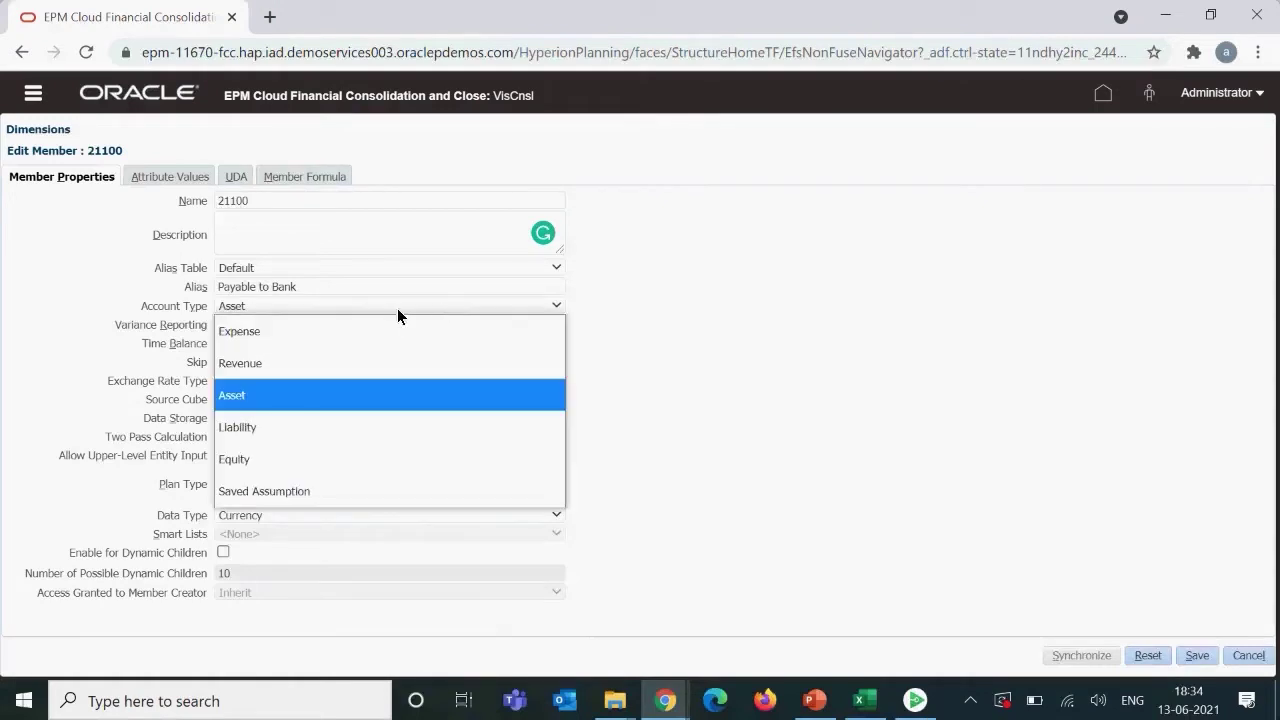
click(262, 427)
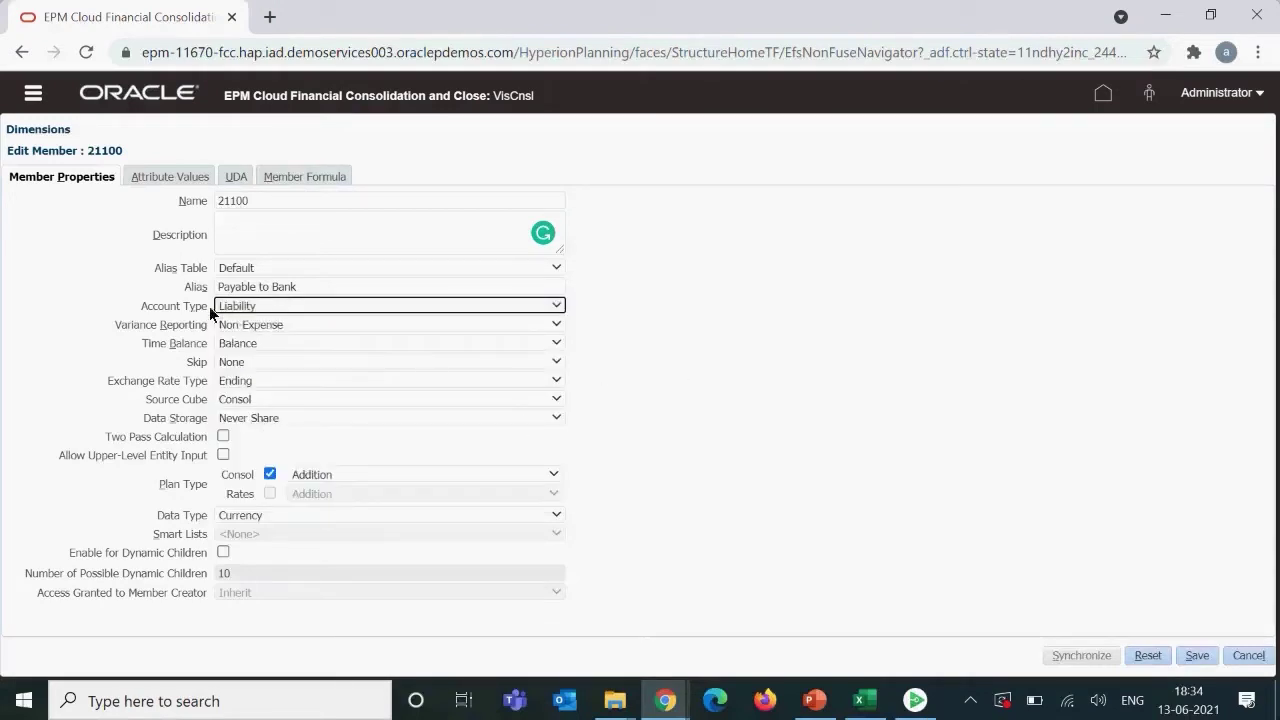
- Examine the variance reporting options, keeping Non-Expense, and look through the time balance options without changing the selection
click(272, 326)
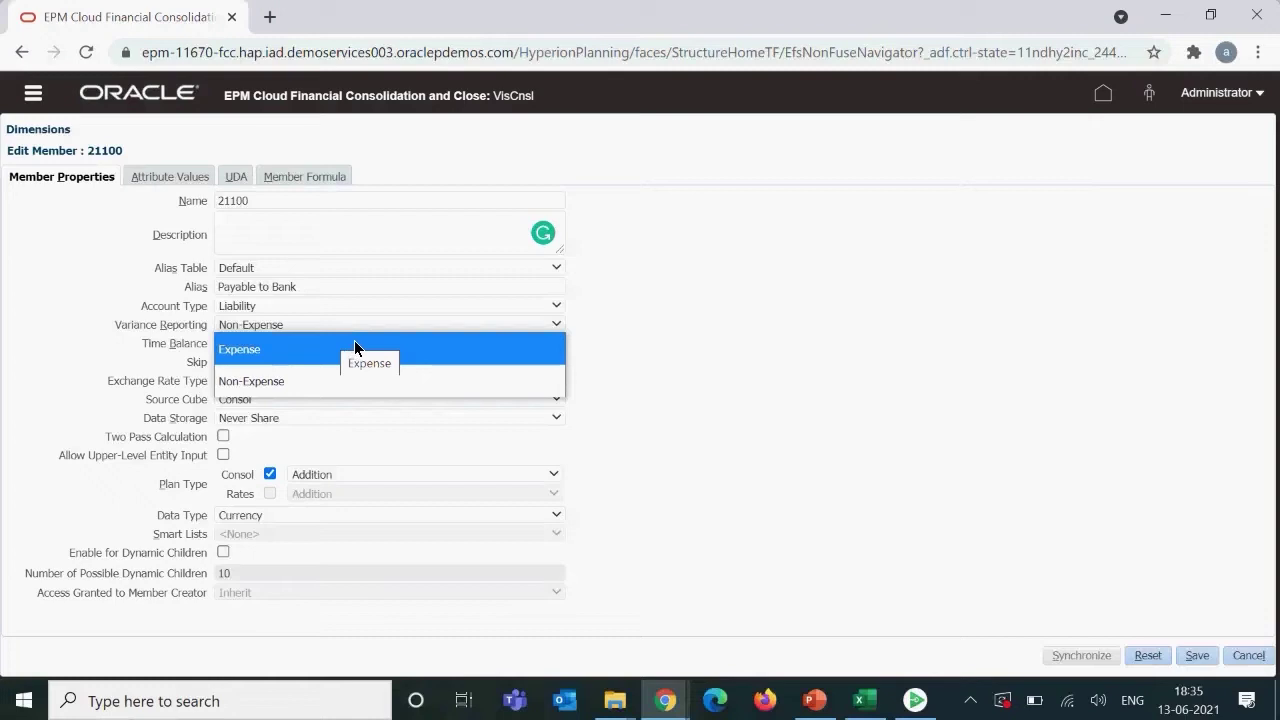
click(701, 347)
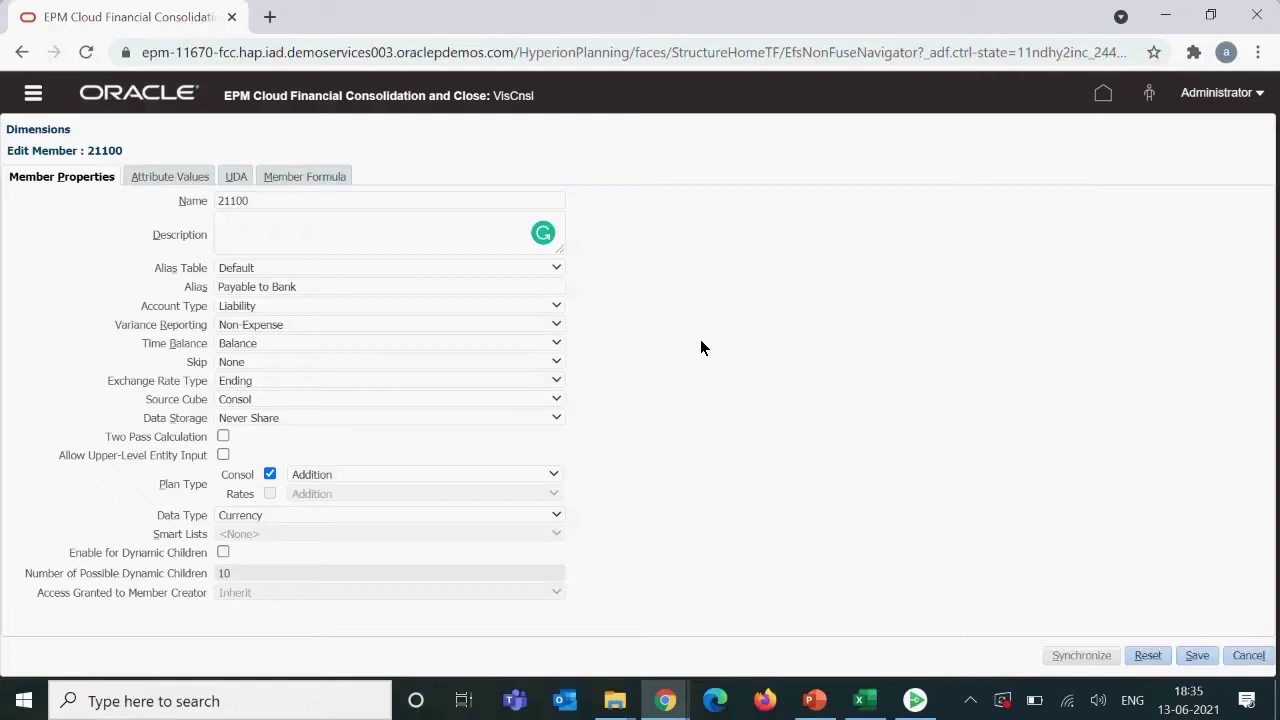
click(299, 324)
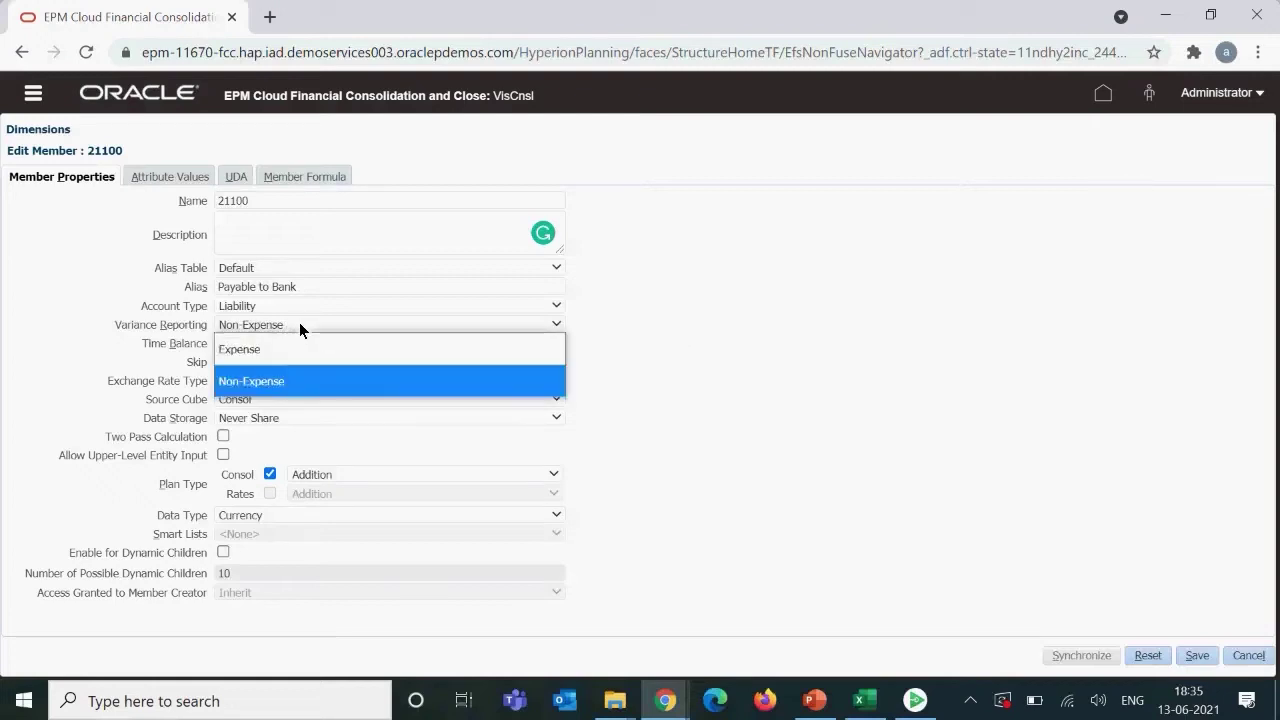
click(307, 375)
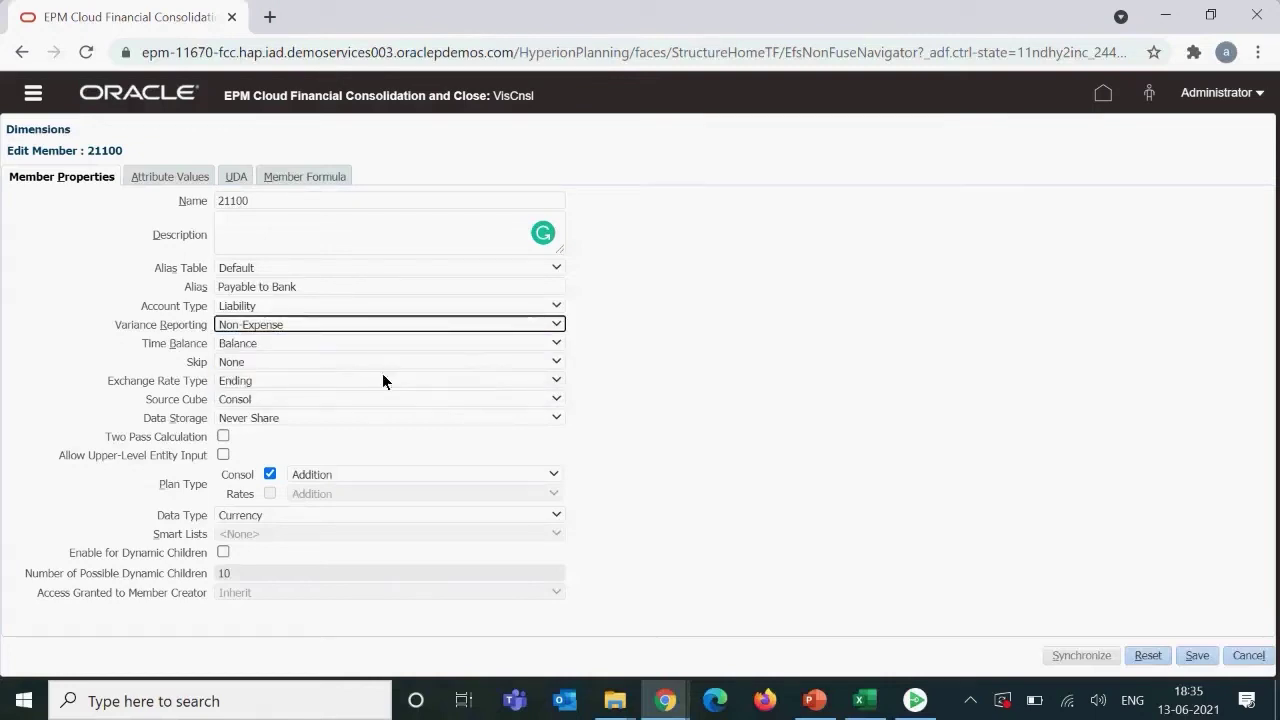
click(482, 344)
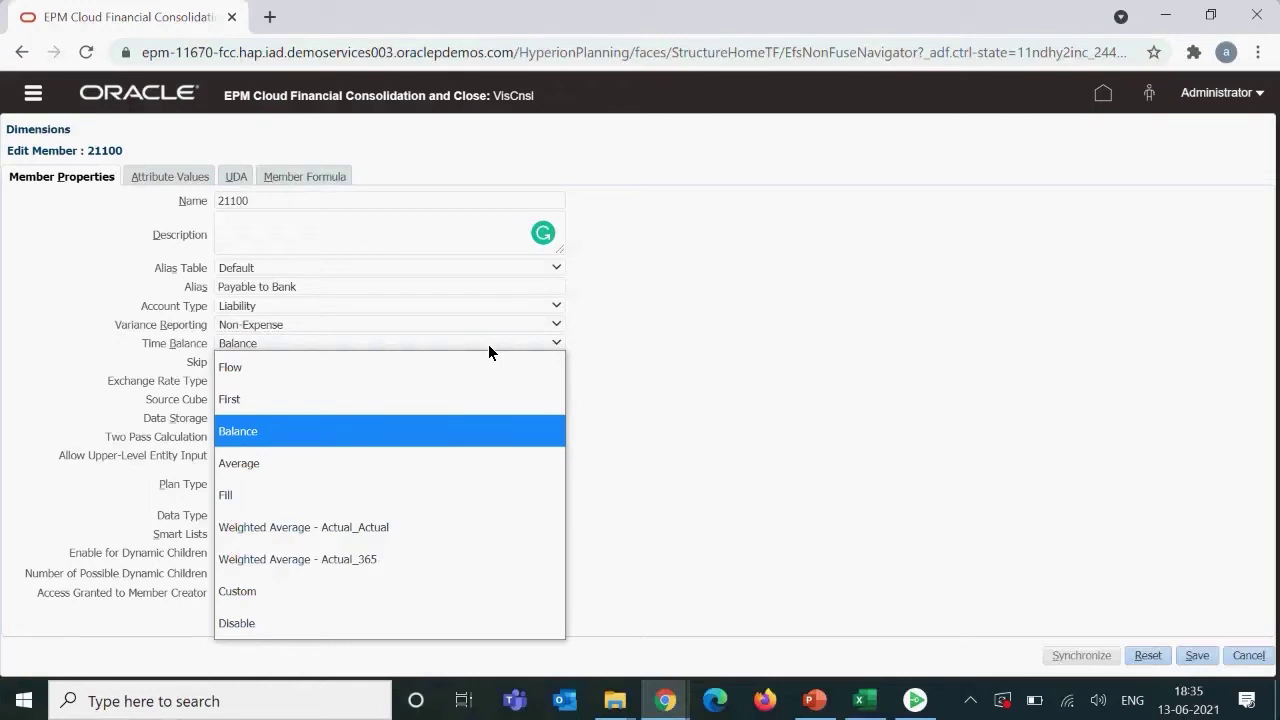
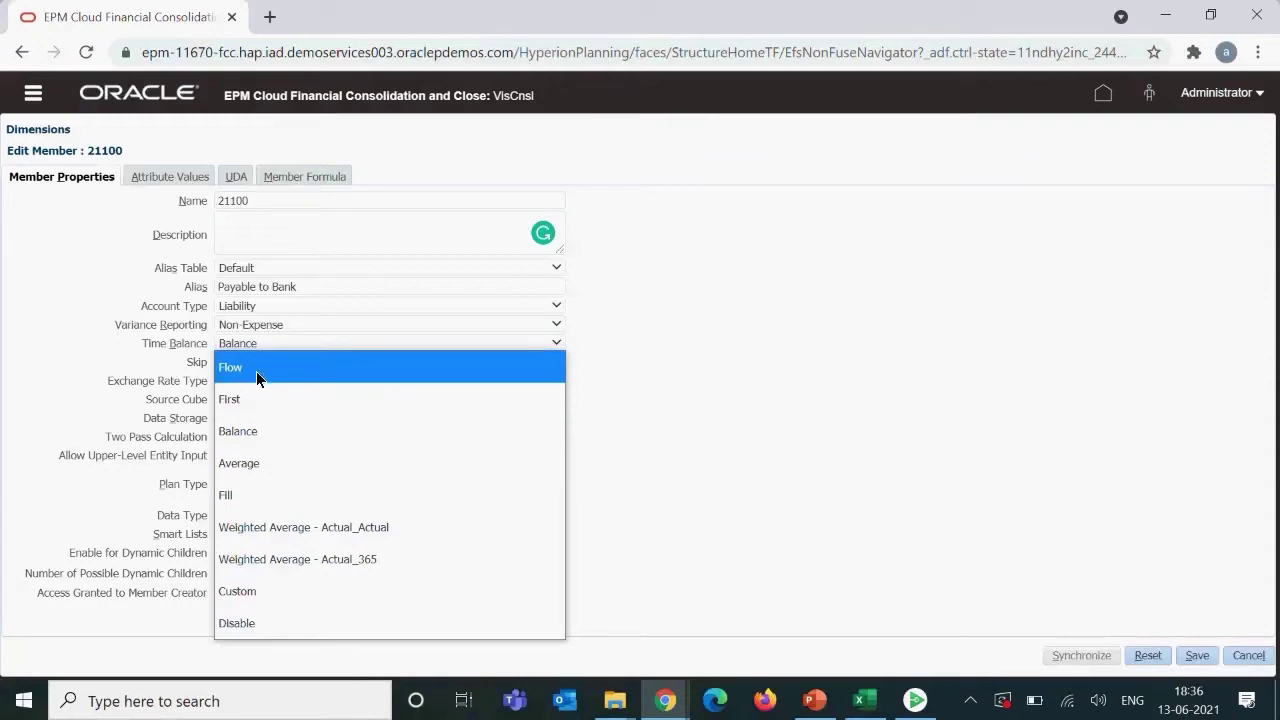
click(737, 383)
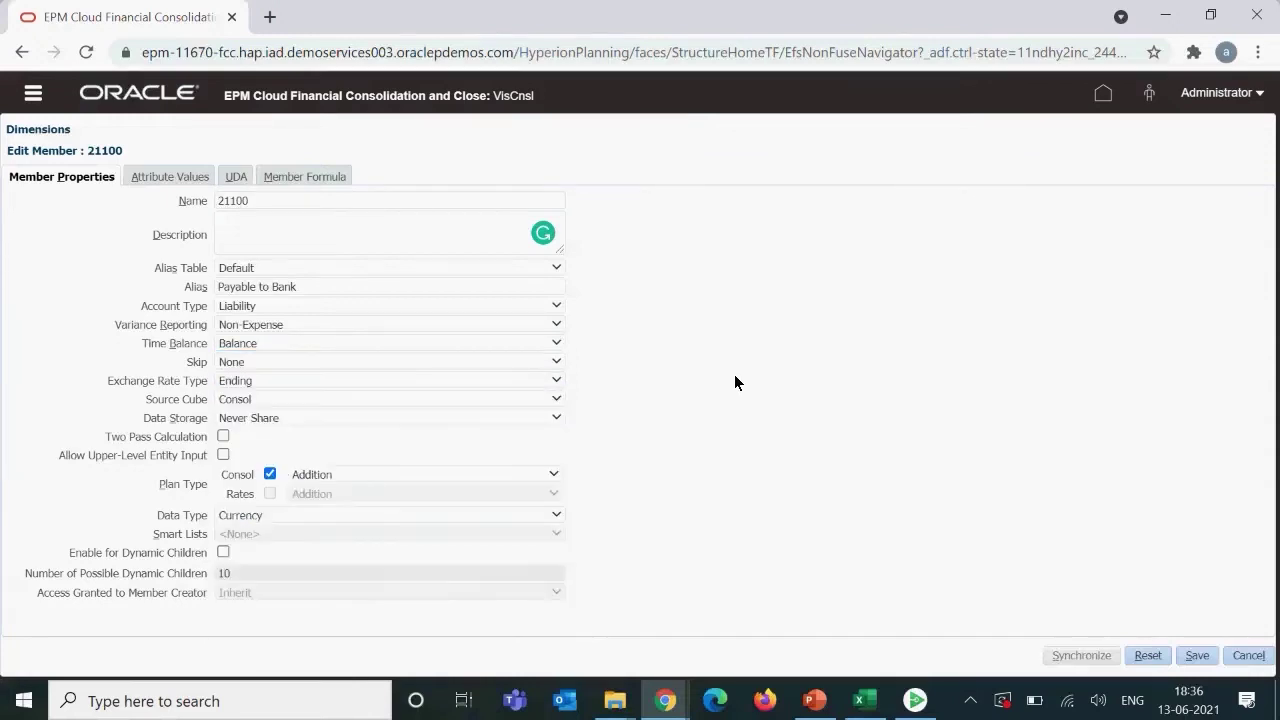
- Switch to the Training Sheet workbook in Excel and list Flow, Fill and Average in cells B9 to B11 of Sheet9
key(alt+Tab)
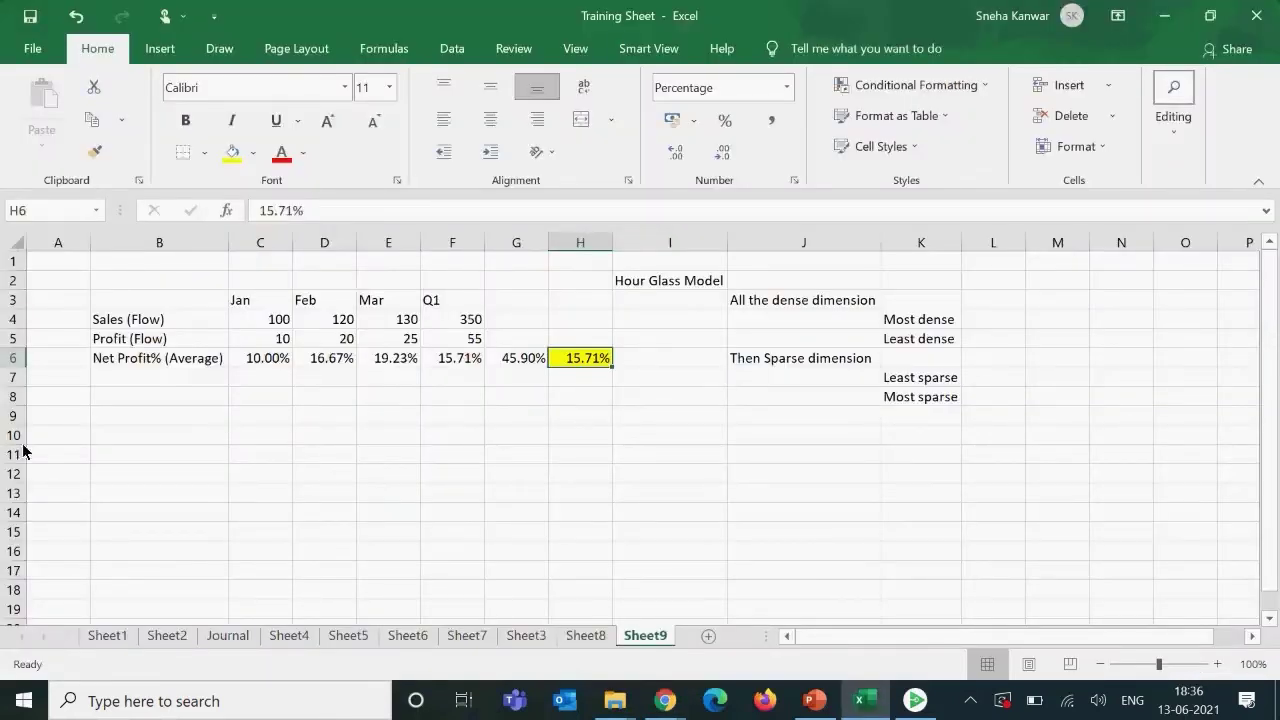
click(102, 420)
text(Flow)
key(Return)
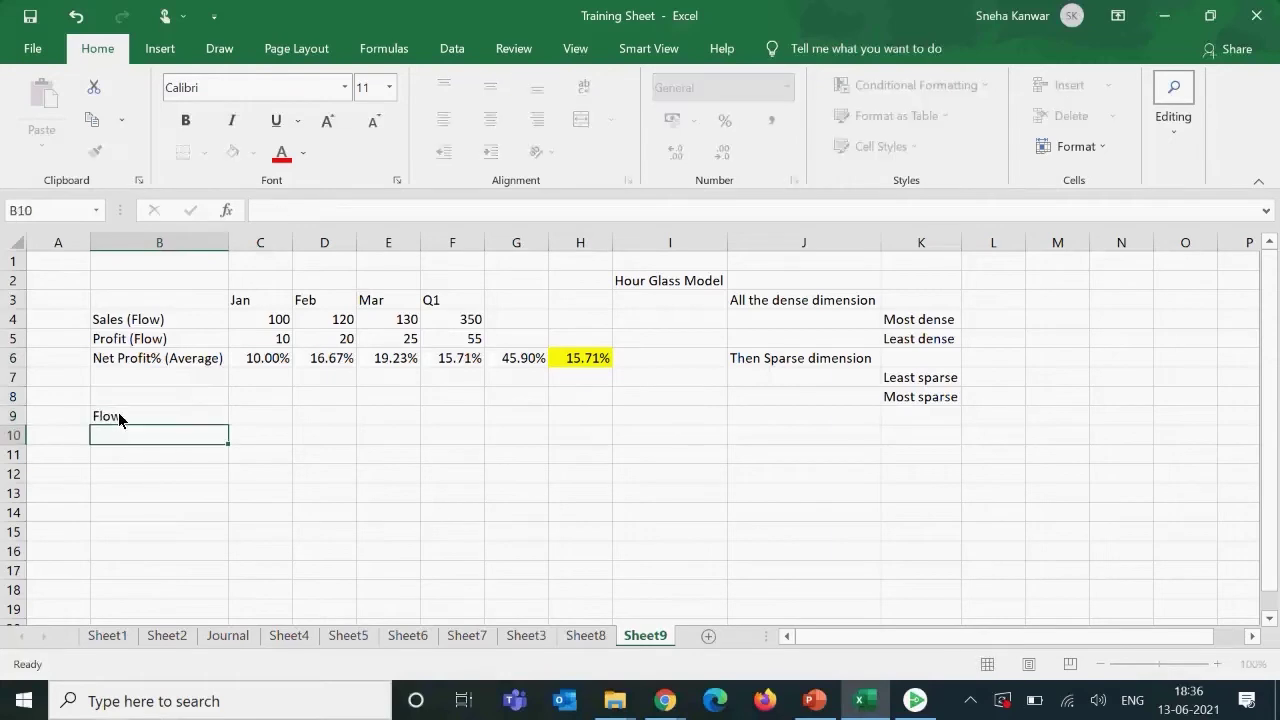
text(Fill)
key(Return)
text(Average)
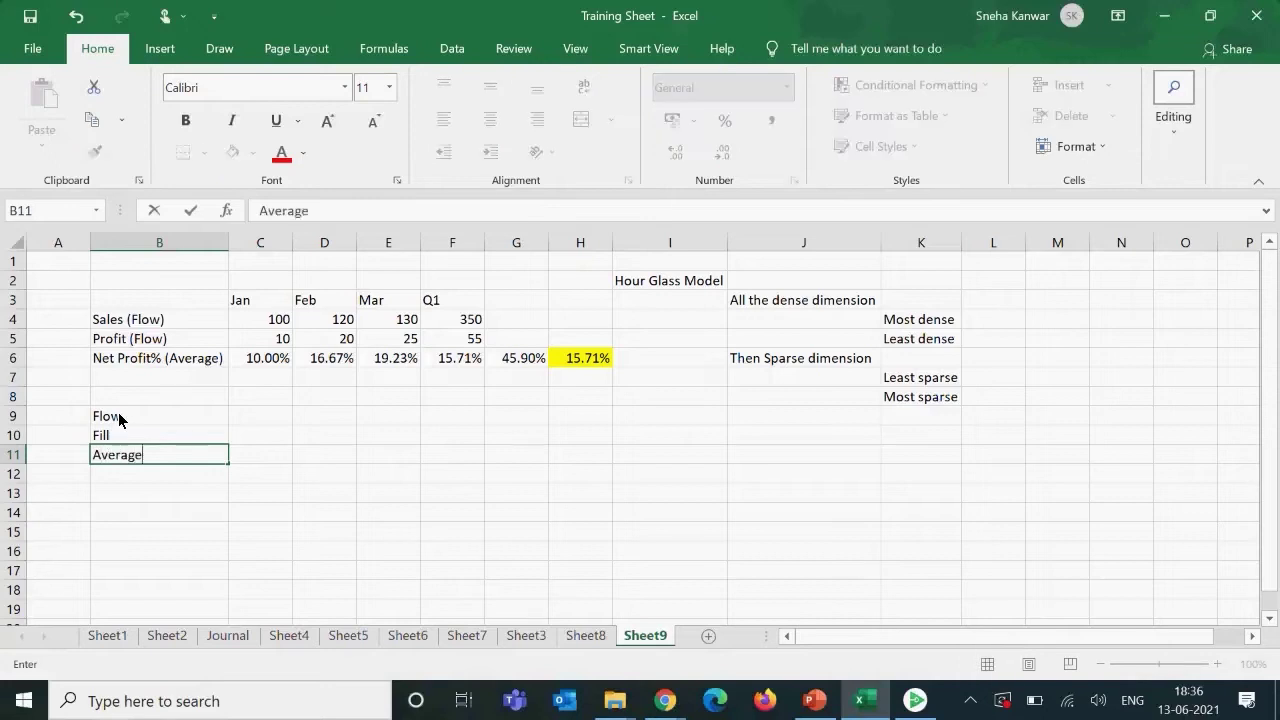
key(Return)
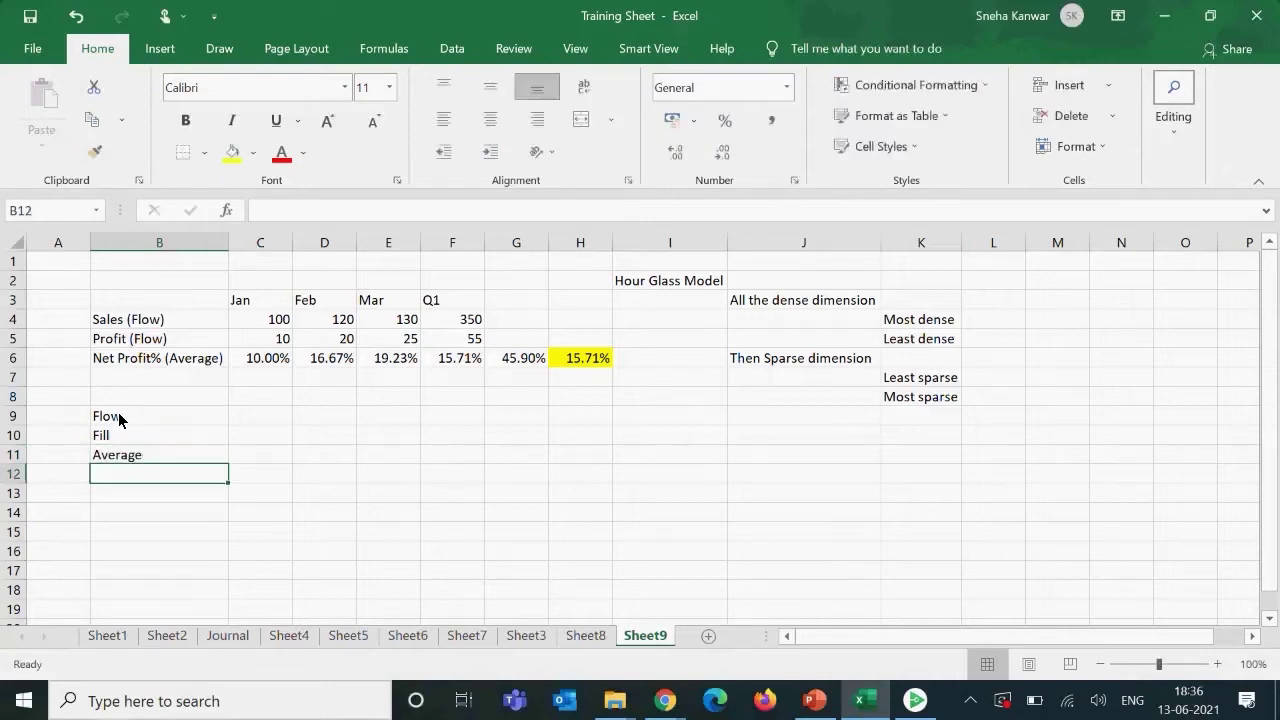
- Complete the time balance list by entering Weighted Average, First and Last in cells B12 to B14
text(Weighted )
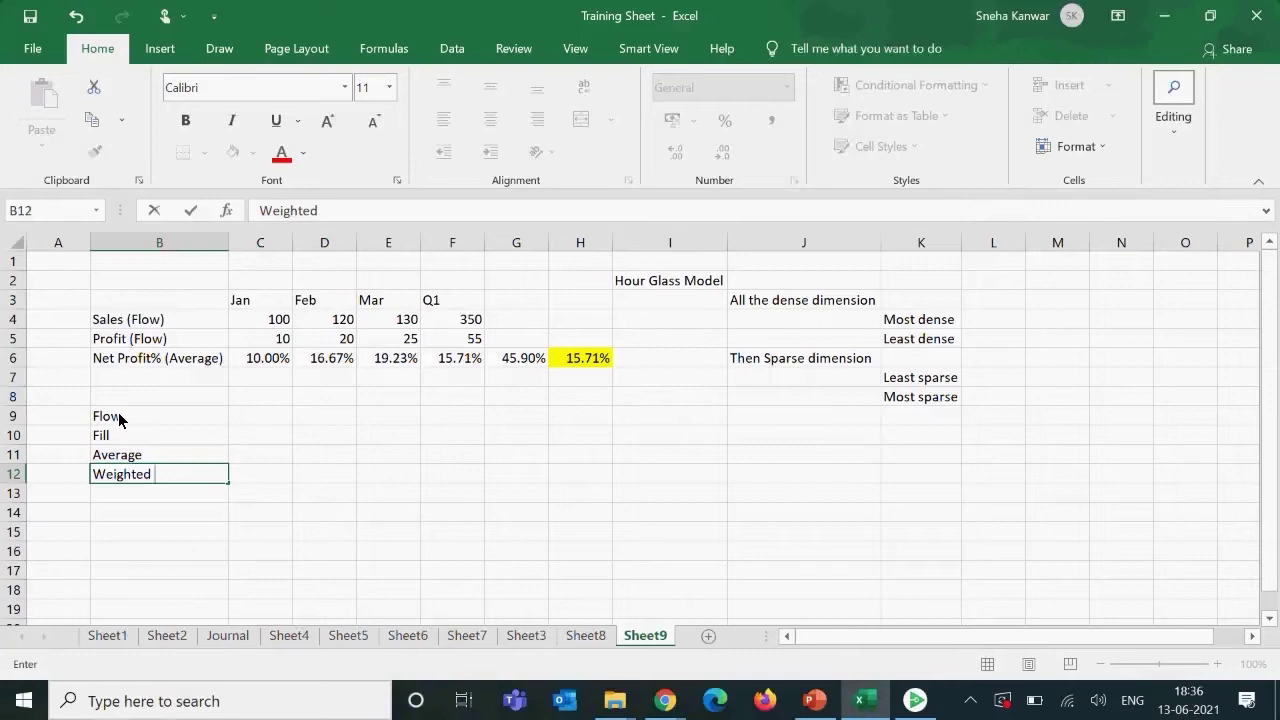
text(Averag)
key(Return)
key(Up)
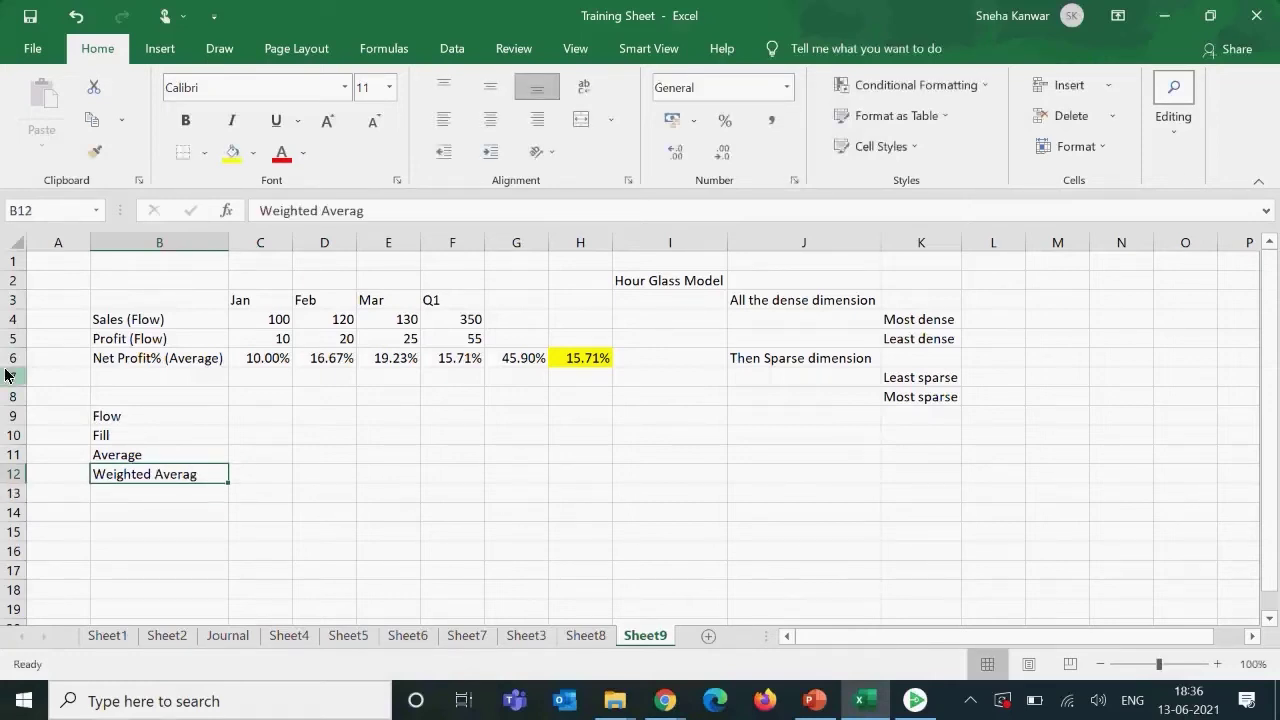
text(e)
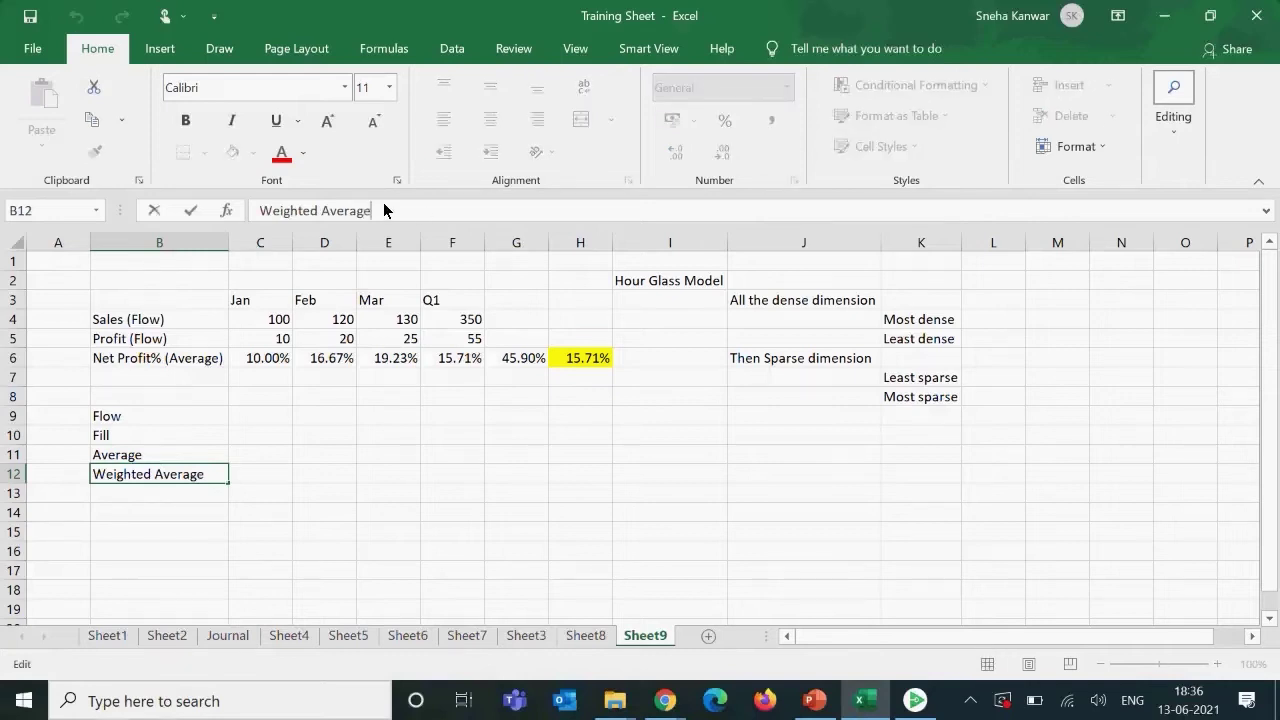
key(Return)
text(First)
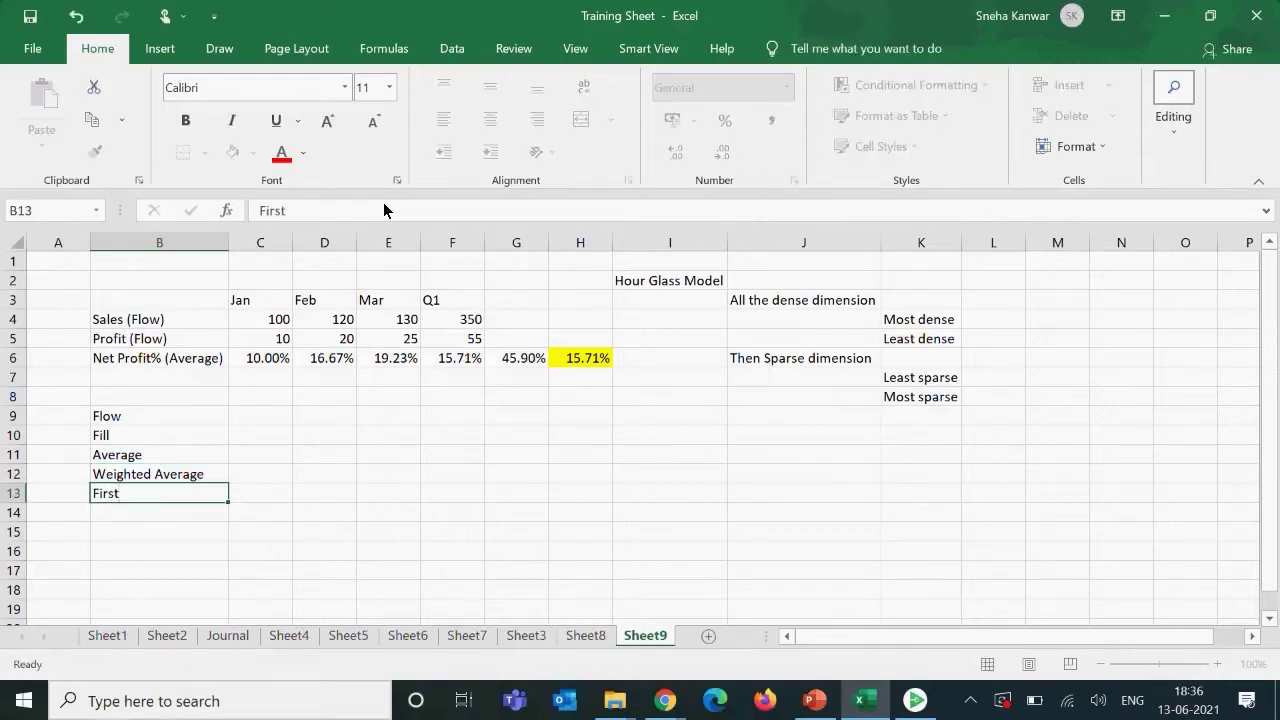
key(Return)
text(Last)
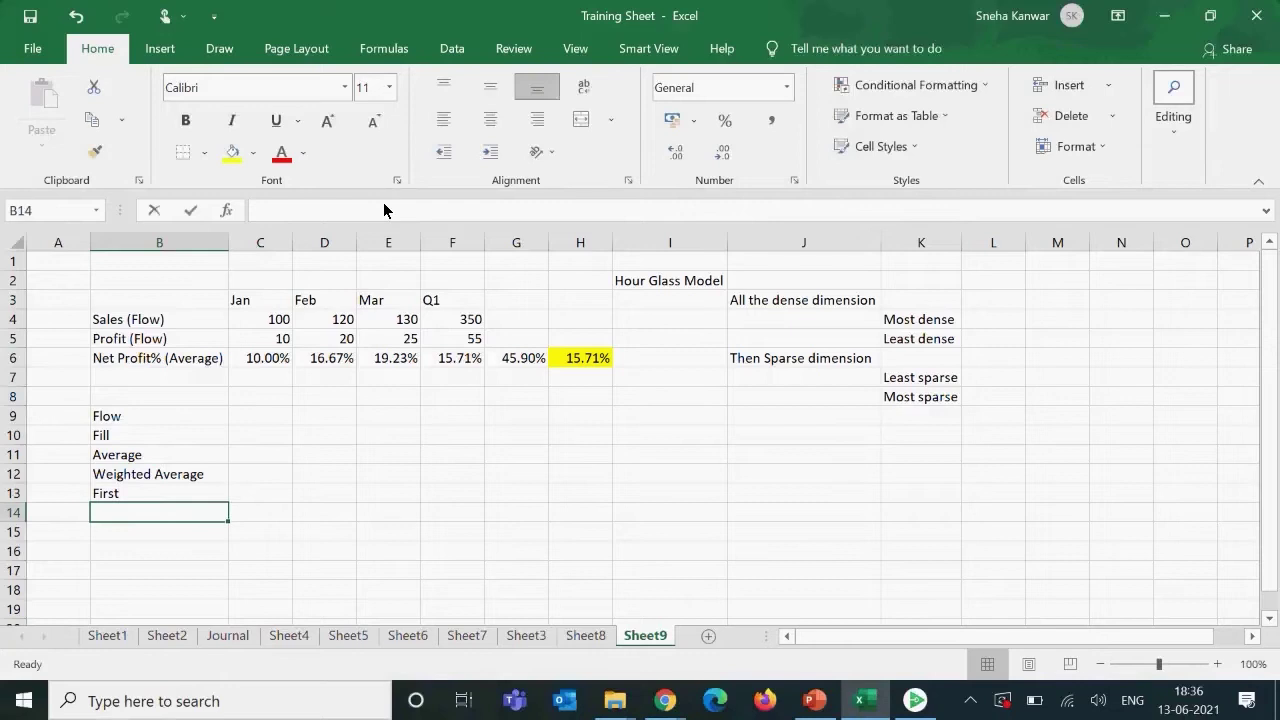
key(Return)
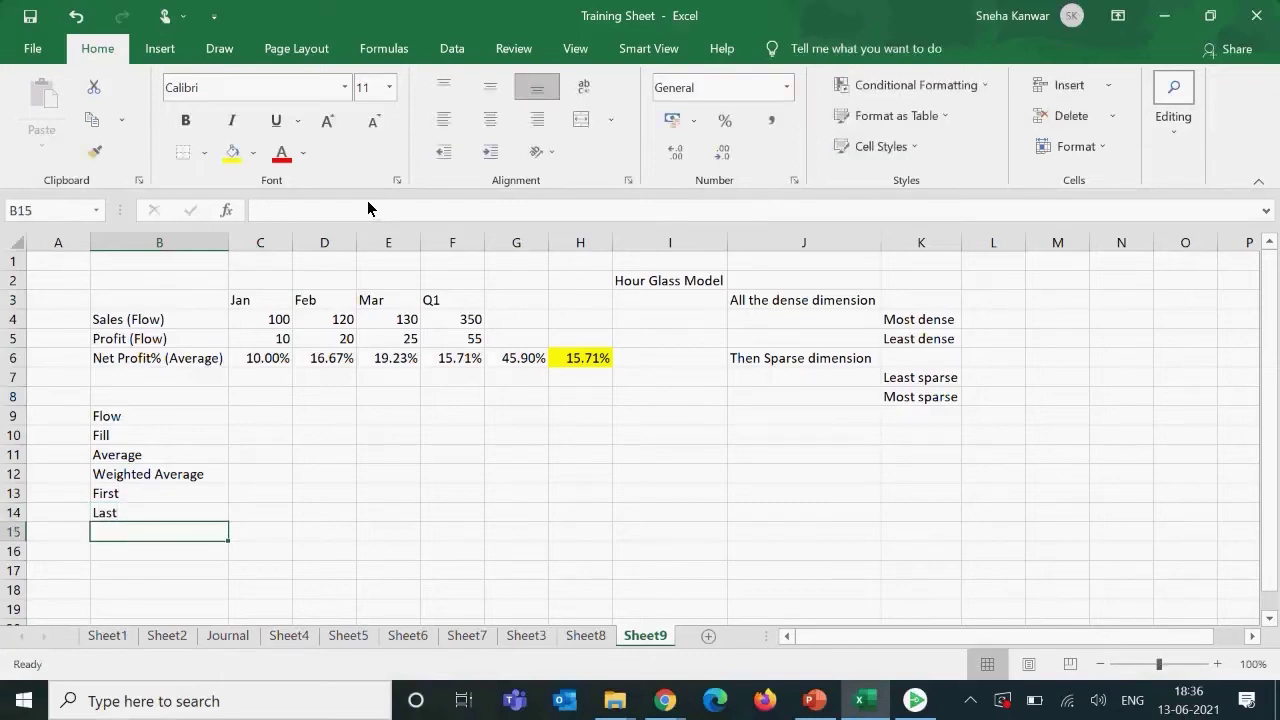
- Fill the Sales (Flow) row from B4 to F4 and the Flow label in B9 with light green
click(112, 418)
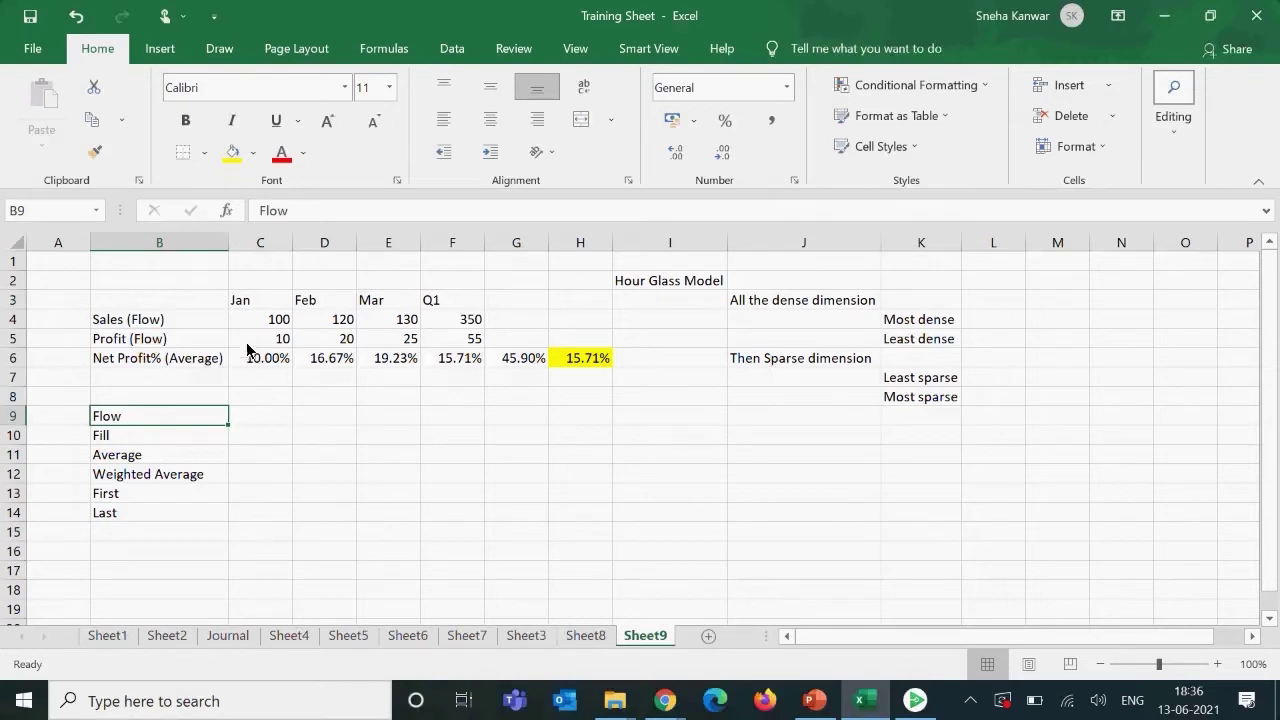
drag(260, 319, 380, 320)
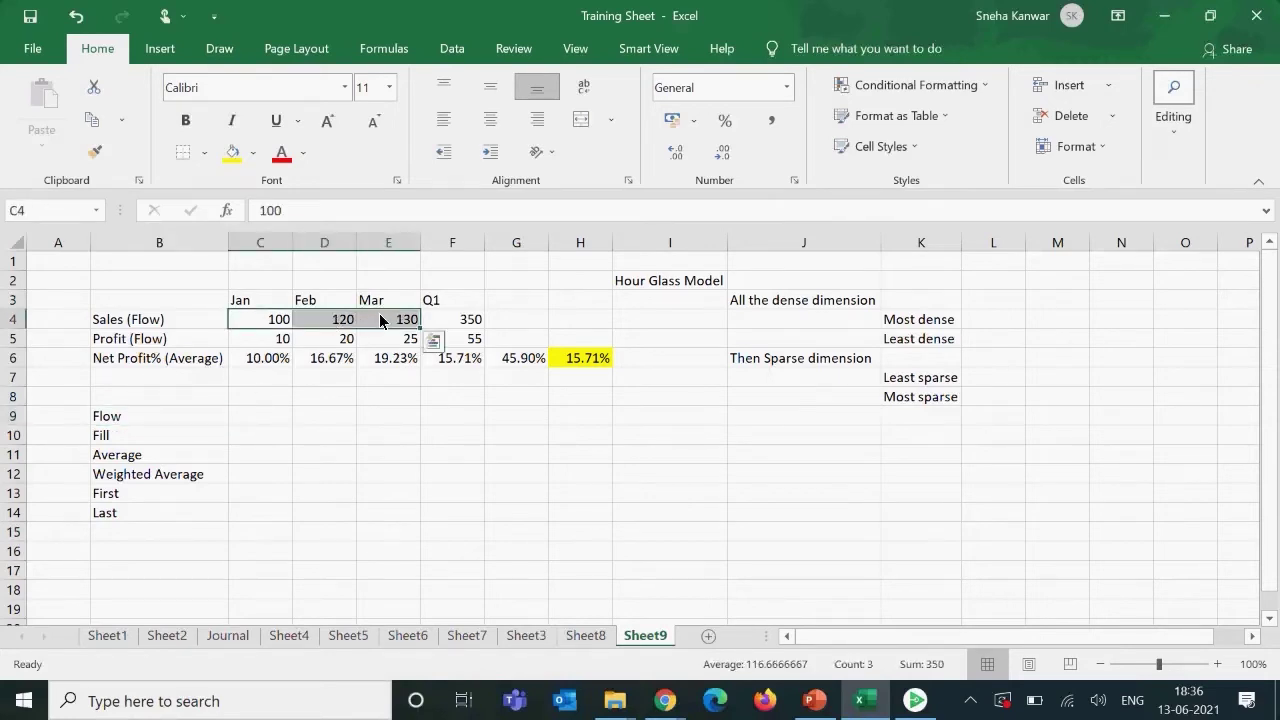
click(463, 324)
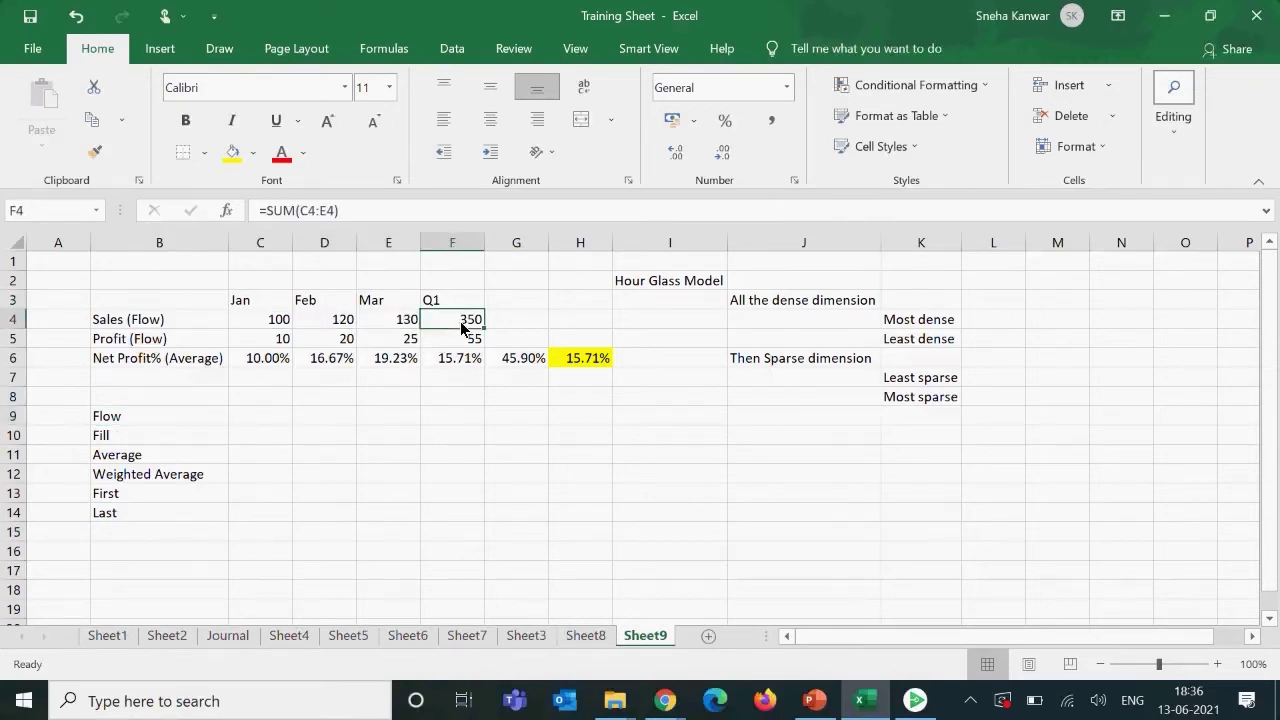
drag(101, 323, 452, 325)
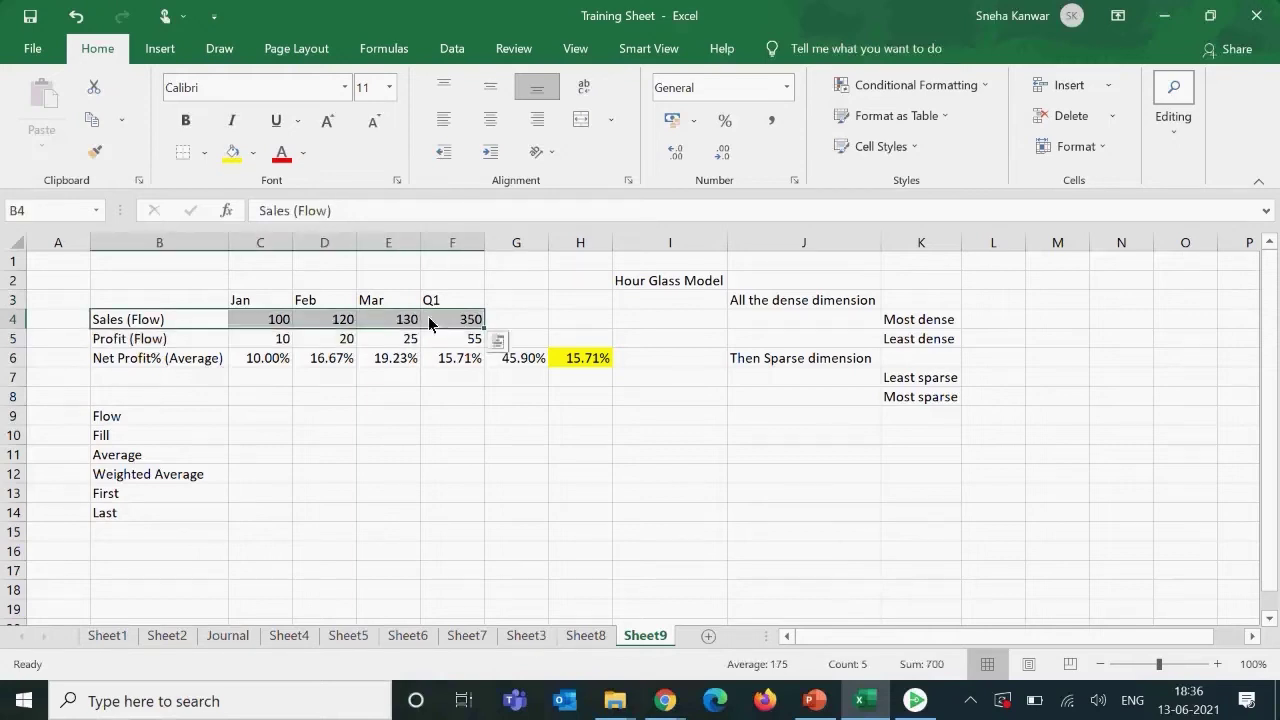
click(253, 153)
click(293, 314)
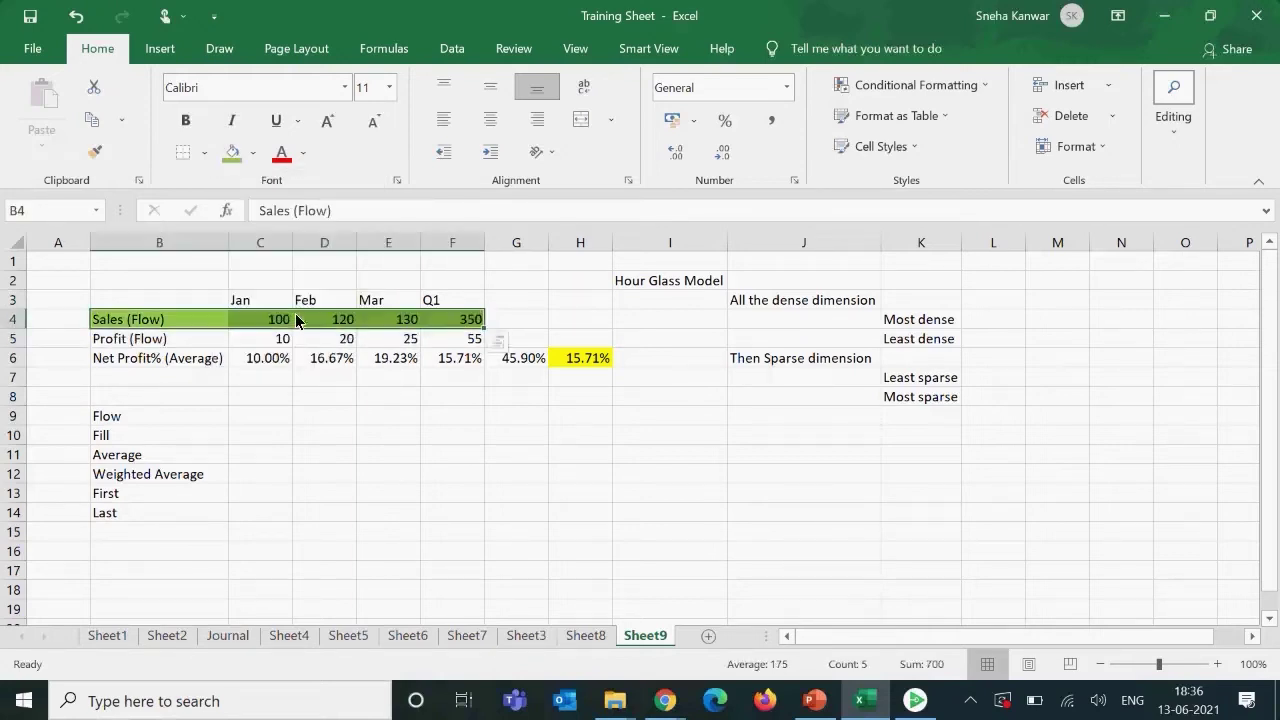
click(140, 413)
click(230, 152)
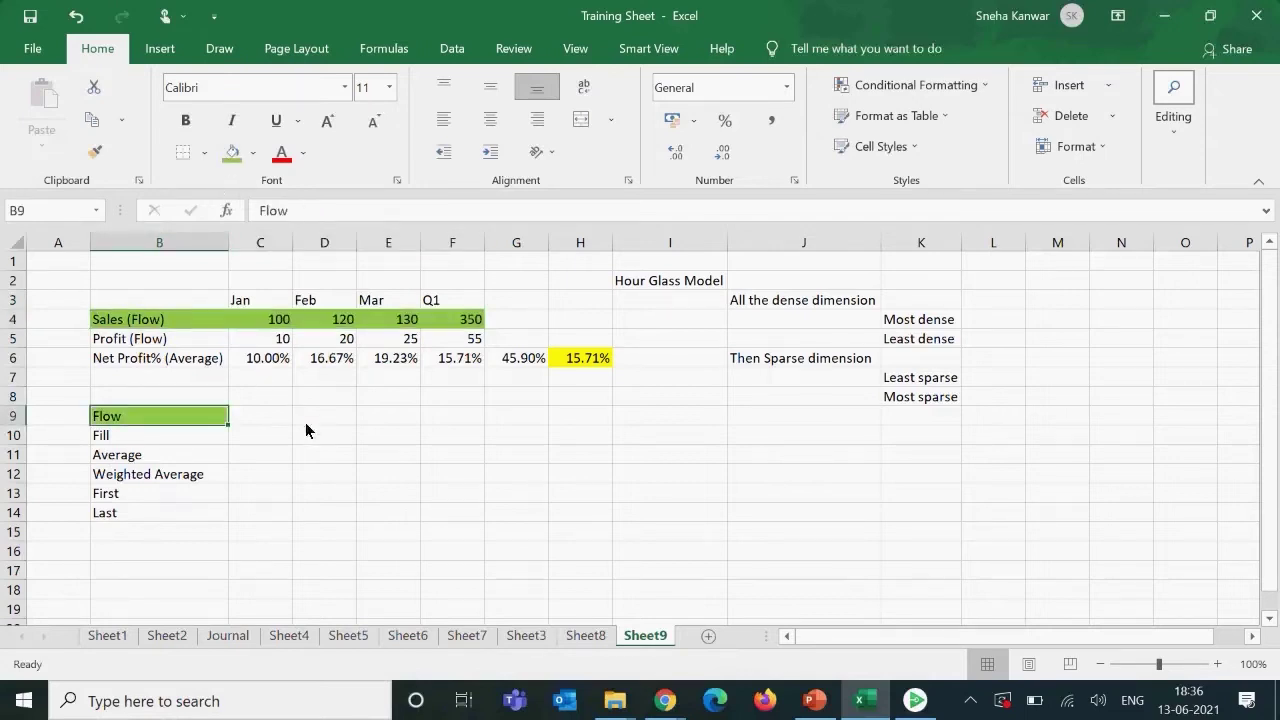
- Fill the Average label in B11 and the Net Profit% (Average) row from B6 to F6 with light blue
click(125, 456)
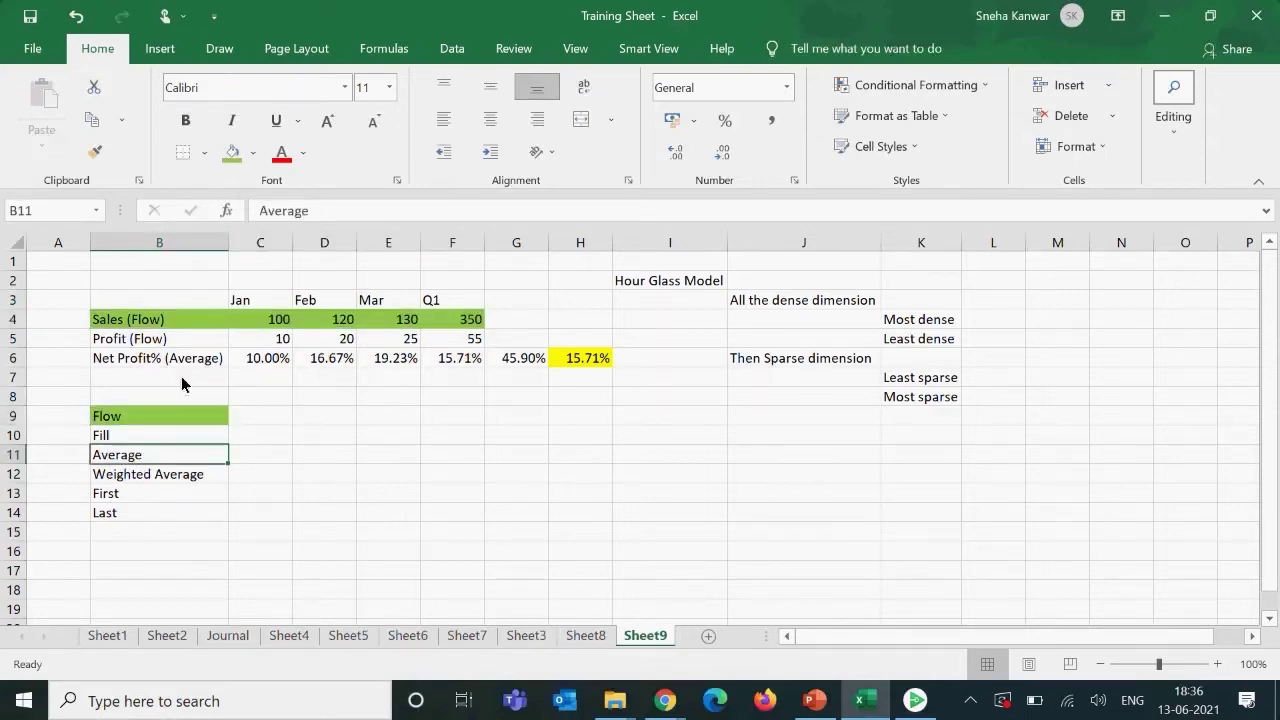
click(253, 153)
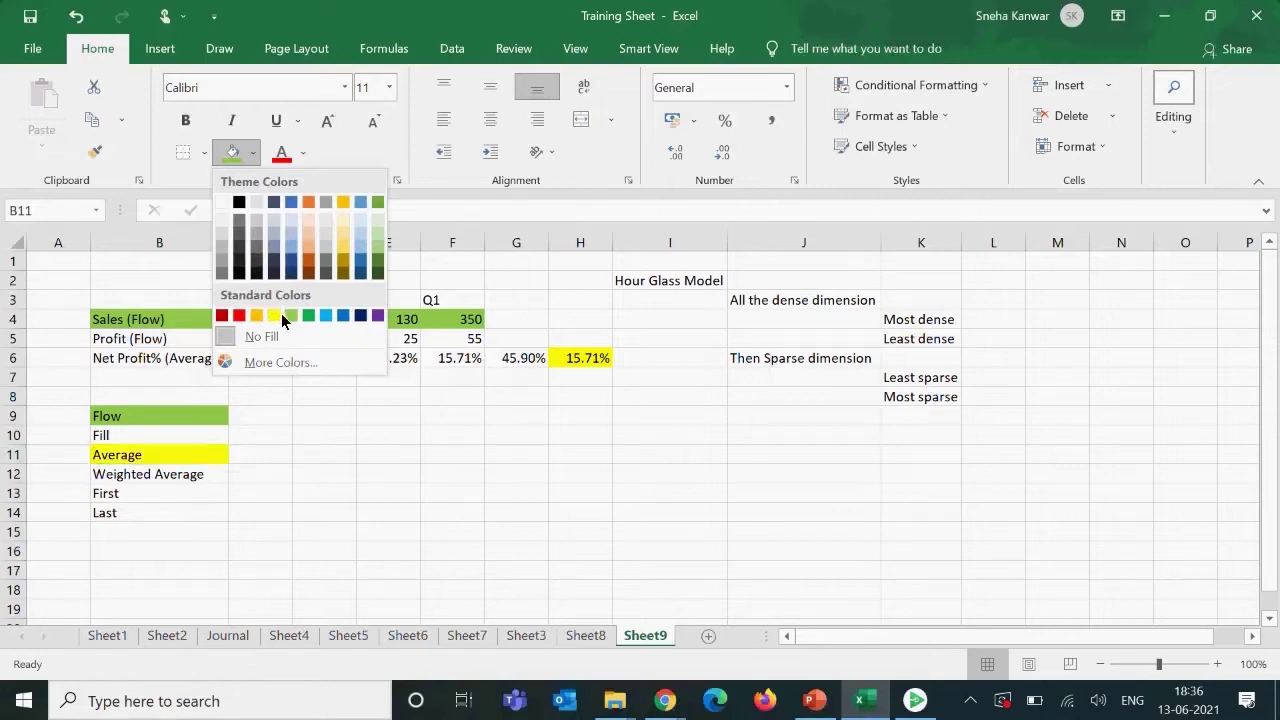
click(324, 317)
drag(155, 362, 470, 360)
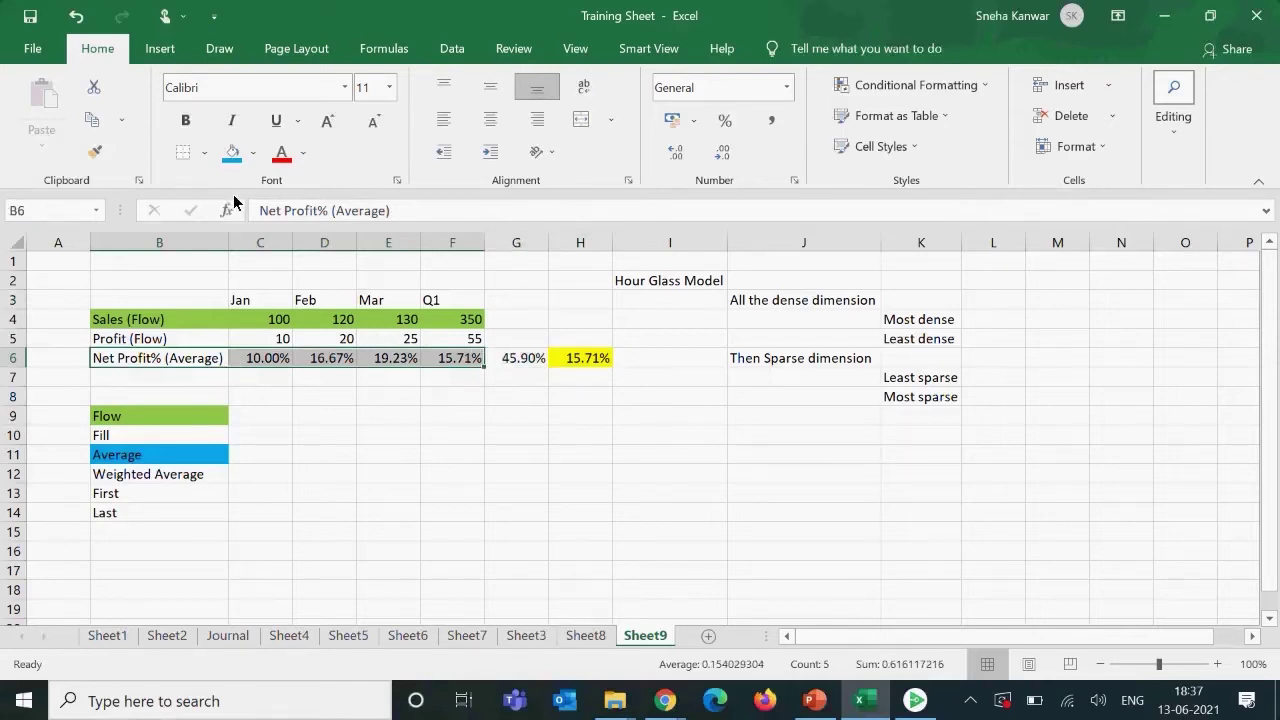
click(230, 154)
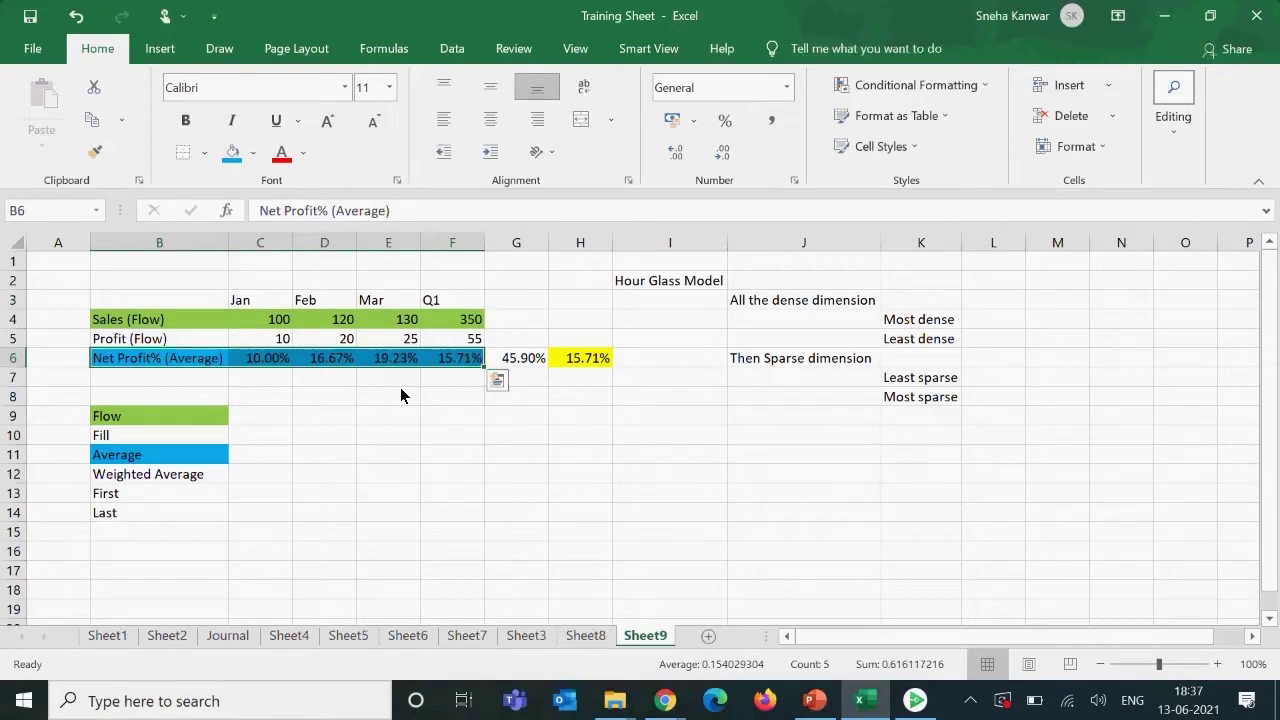
click(400, 395)
- Examine the monthly Net Profit% values, the Q1 formulas in F4 to F6 and the Weighted Average label in B12
drag(263, 360, 392, 362)
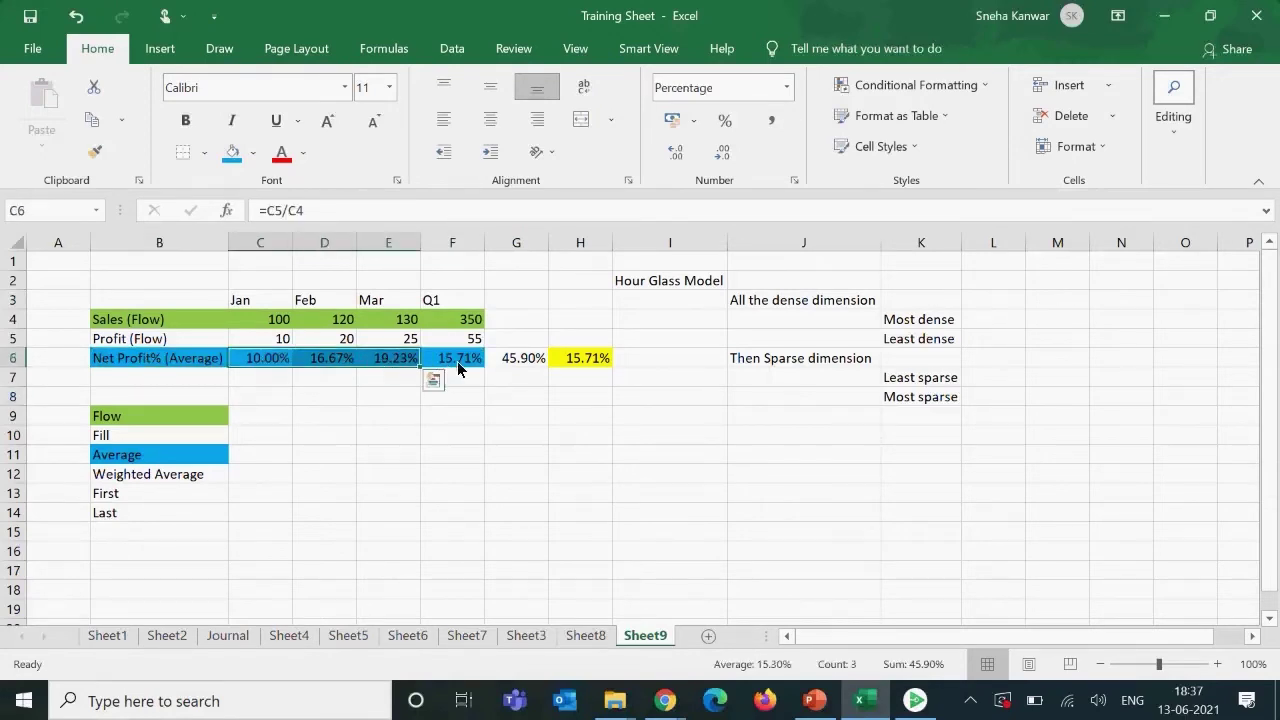
click(458, 368)
drag(272, 362, 395, 368)
click(457, 328)
click(458, 342)
click(458, 364)
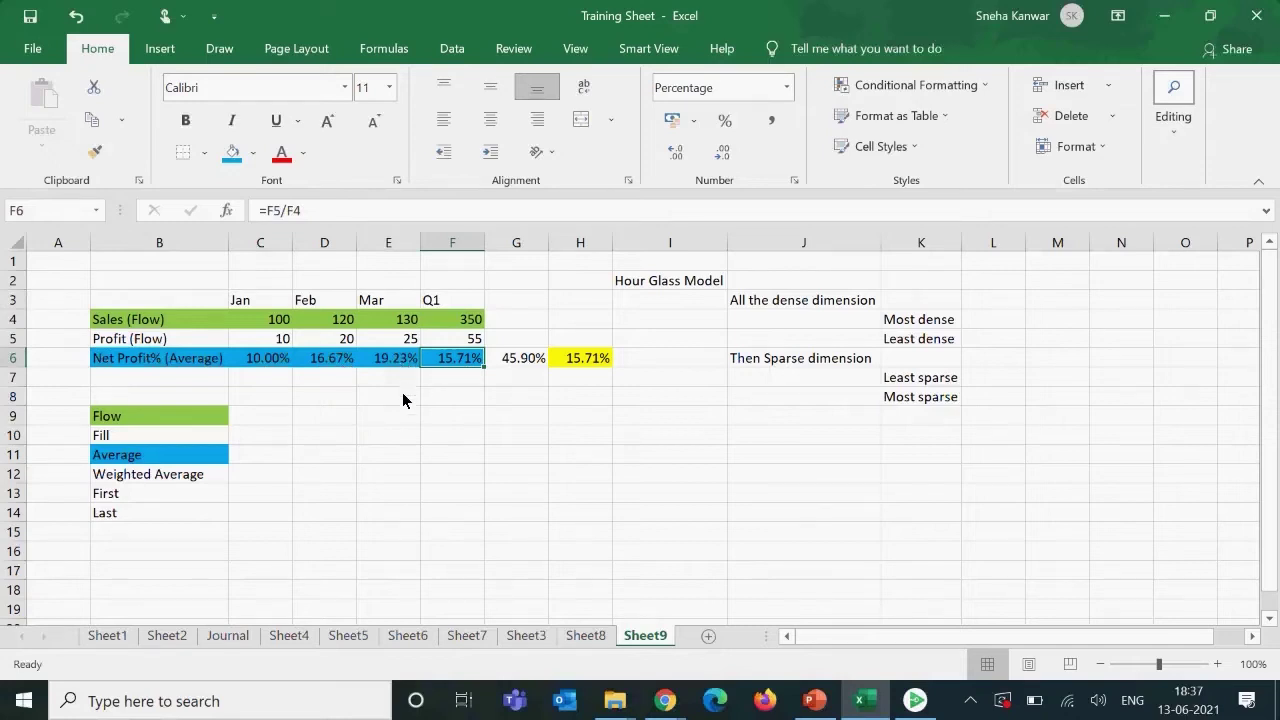
click(139, 482)
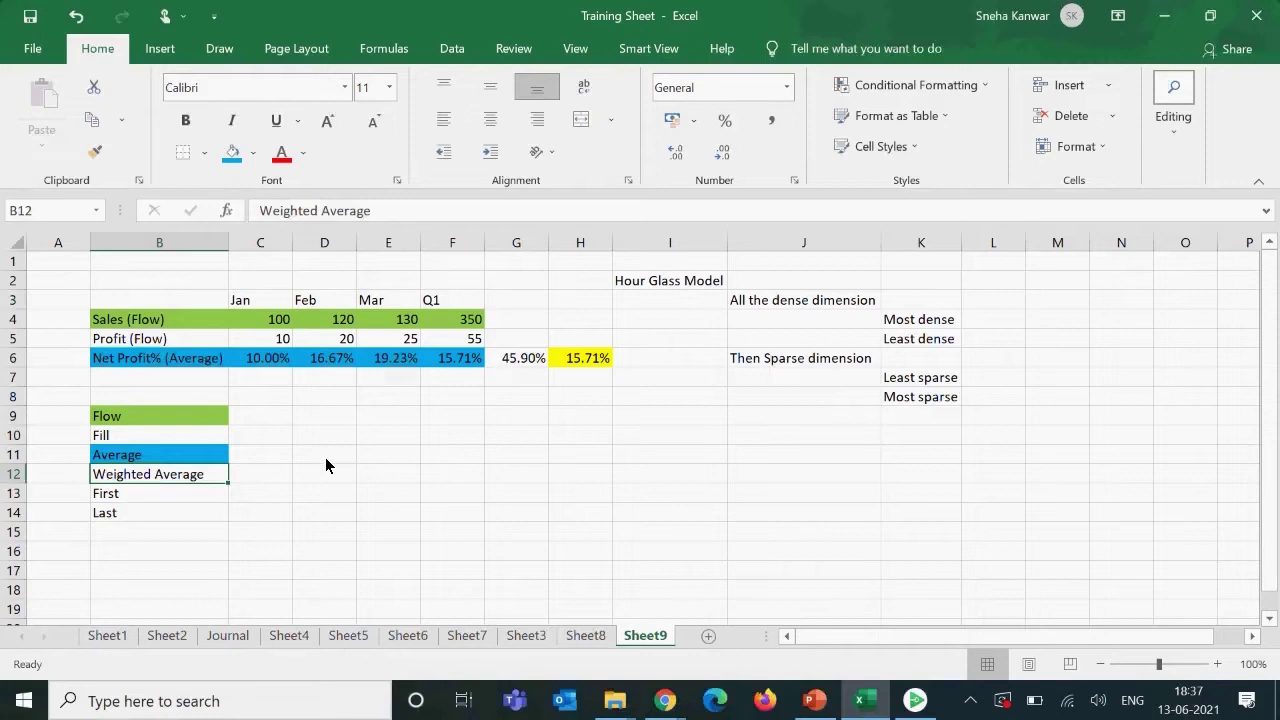
key(alt+Tab)
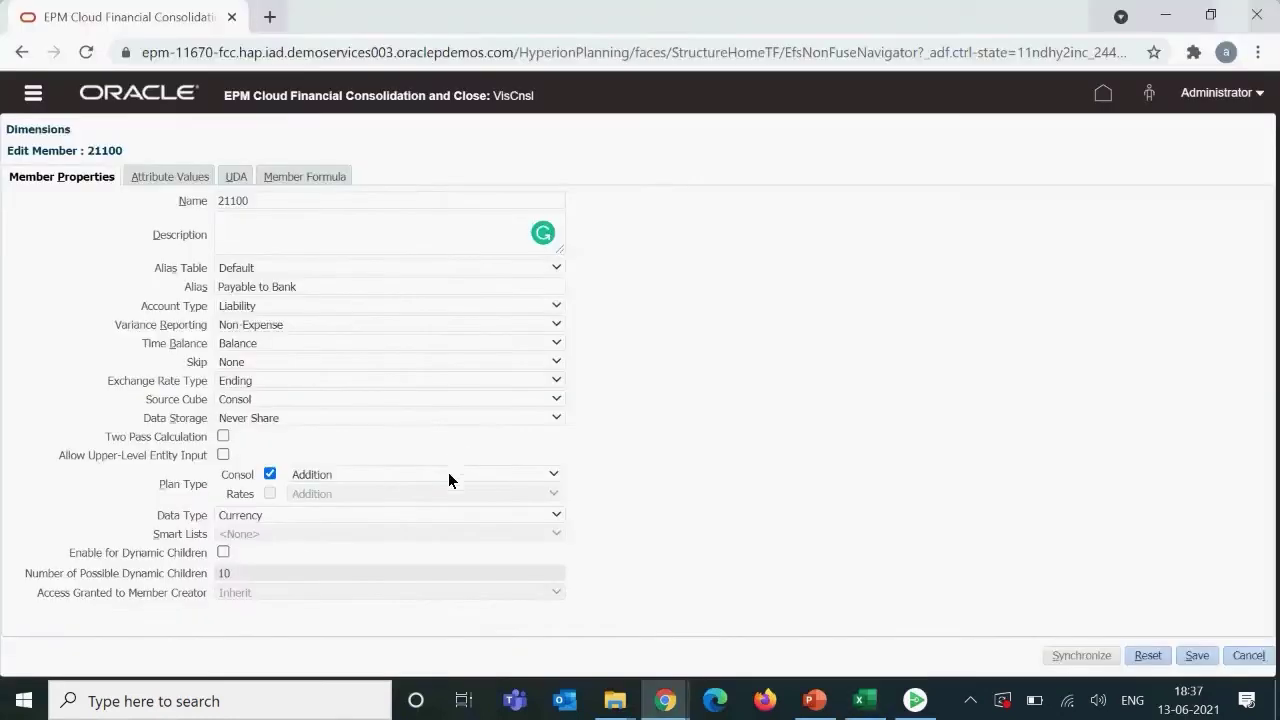
key(alt+Tab)
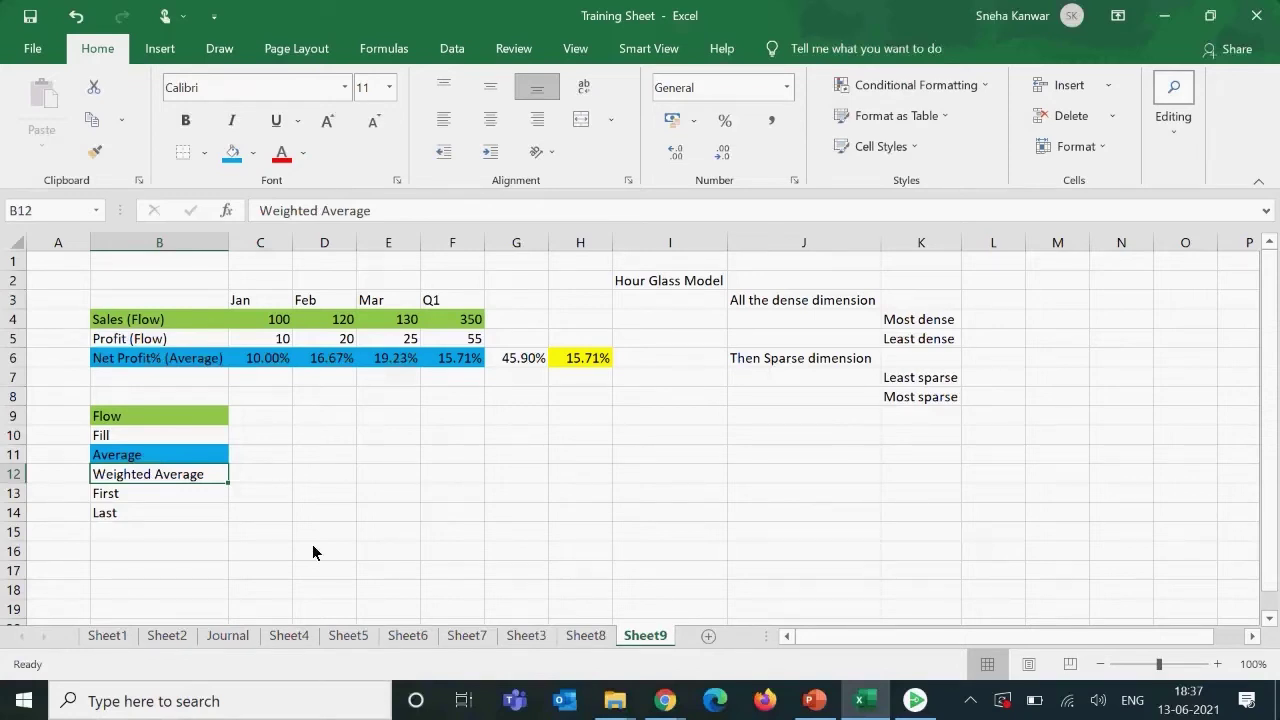
- Enter 3-3-4 in cell C16 and clear the cell
click(260, 552)
text(3-3-4)
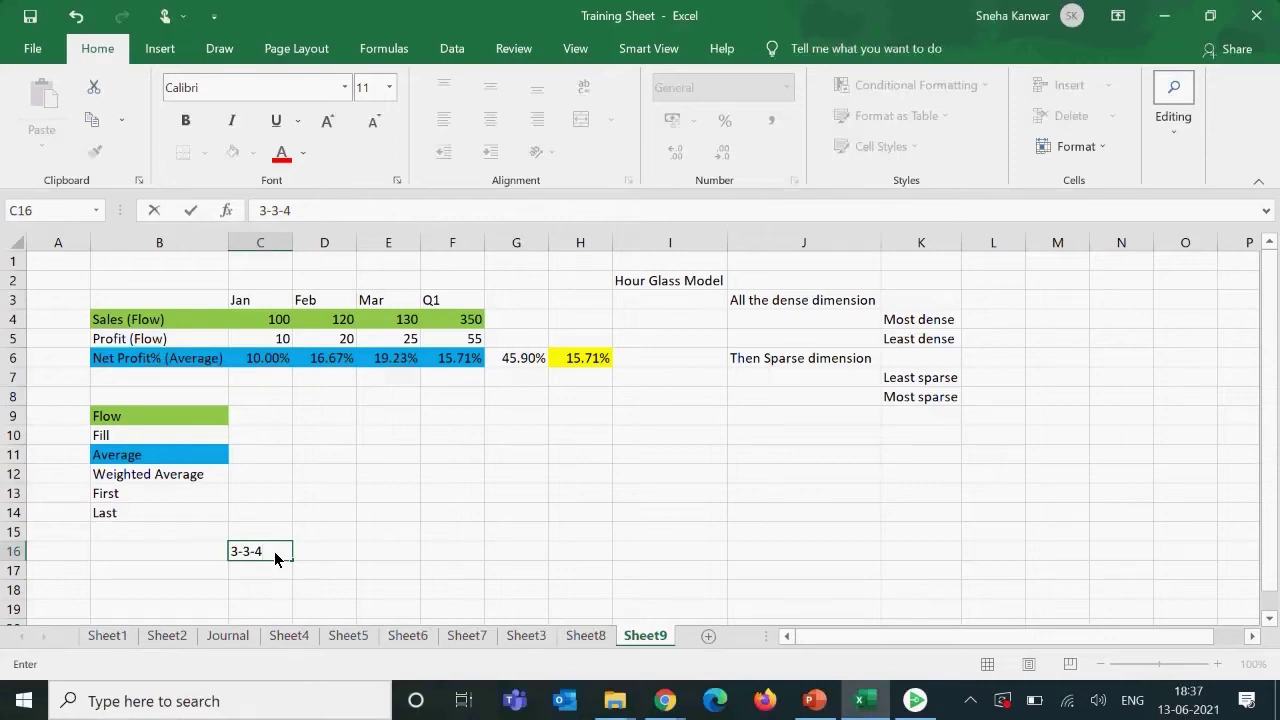
click(344, 554)
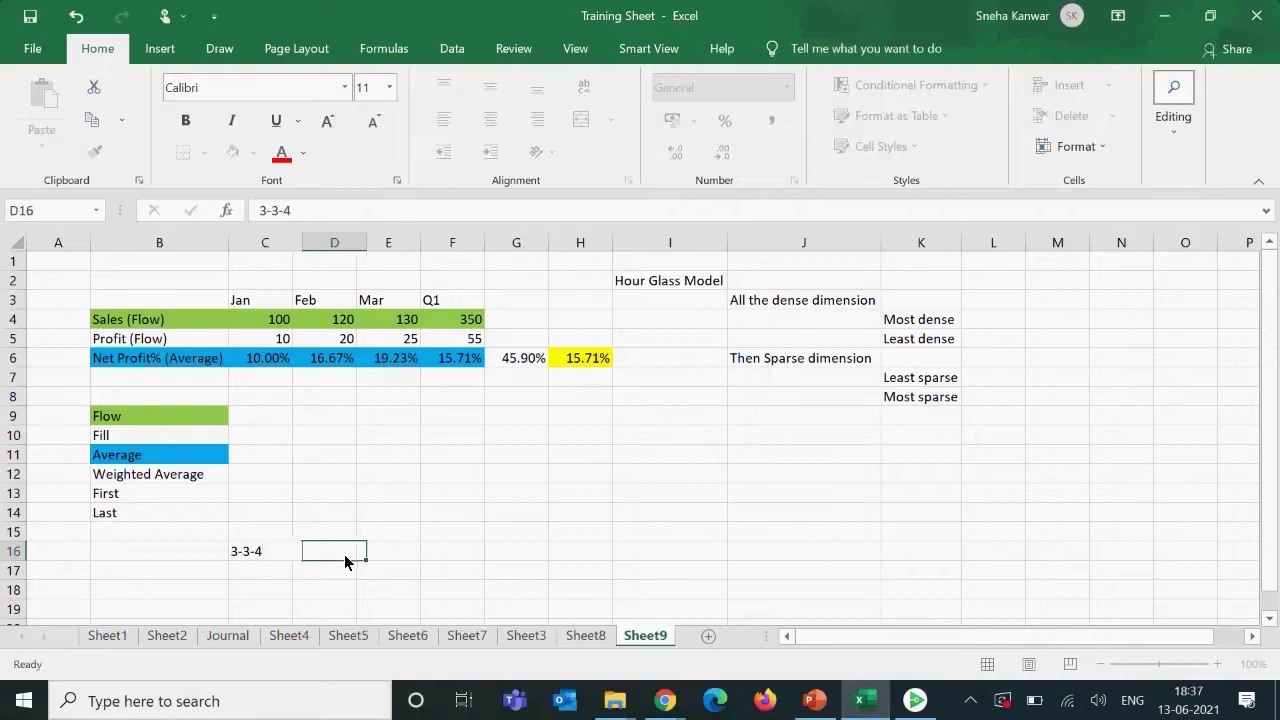
click(280, 554)
key(Delete)
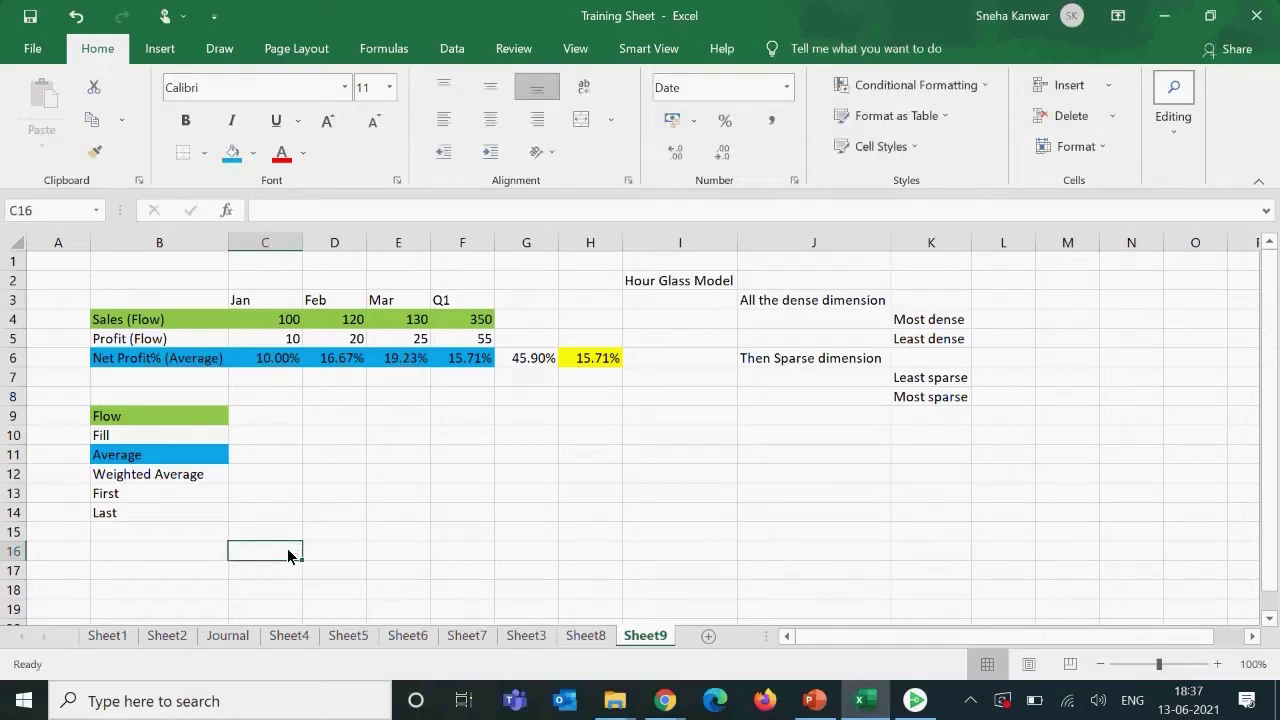
- Compare the Weighted Average label in B12 with the Net Profit% (Average) label in B6
key(alt+Tab)
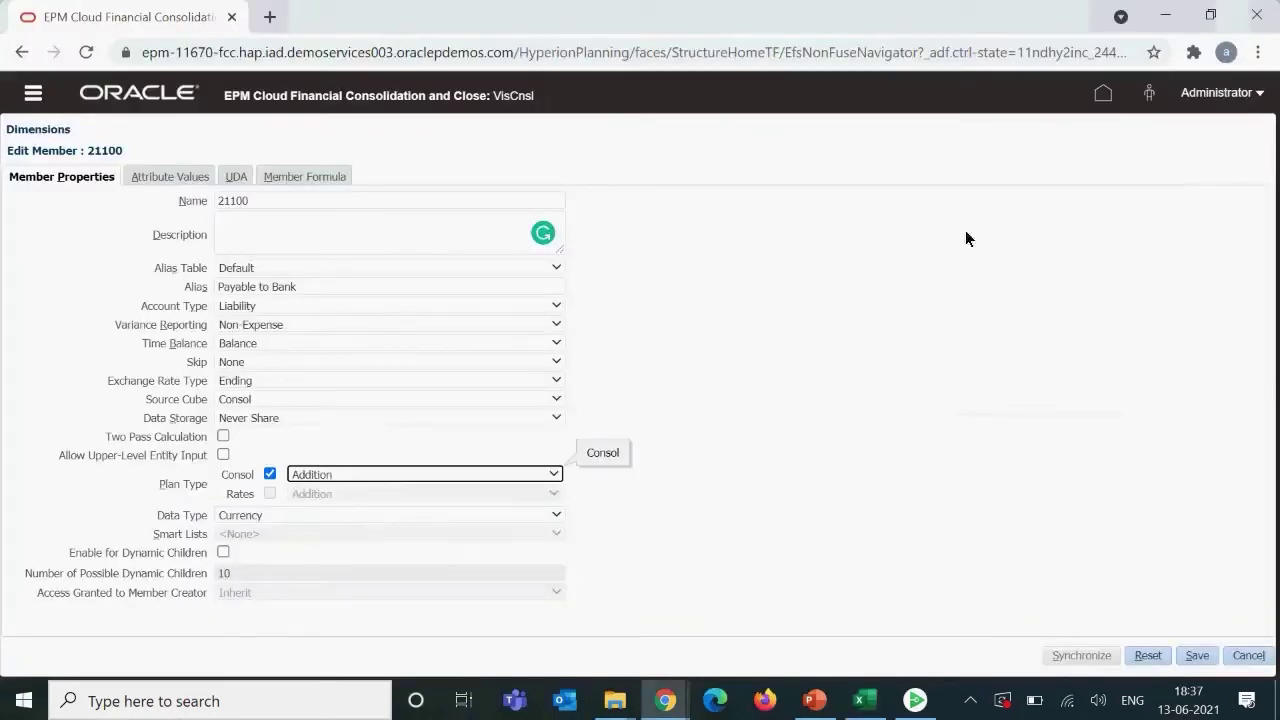
key(alt+Tab)
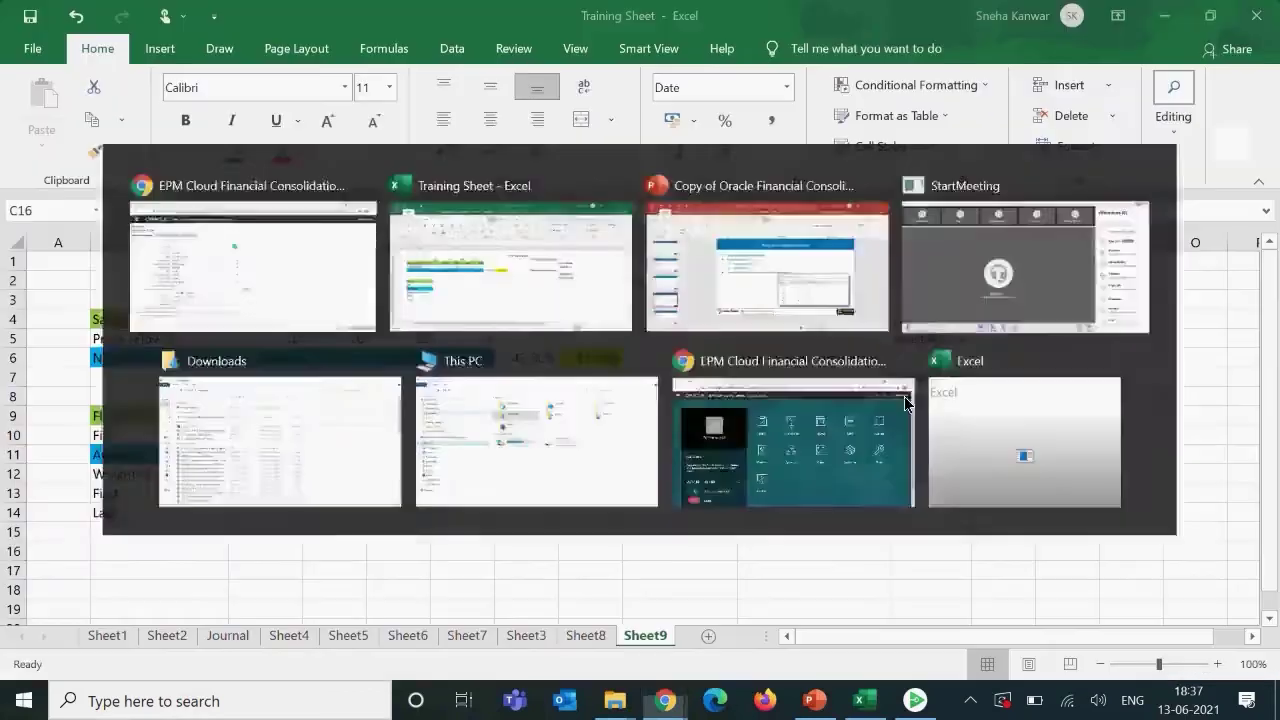
click(155, 478)
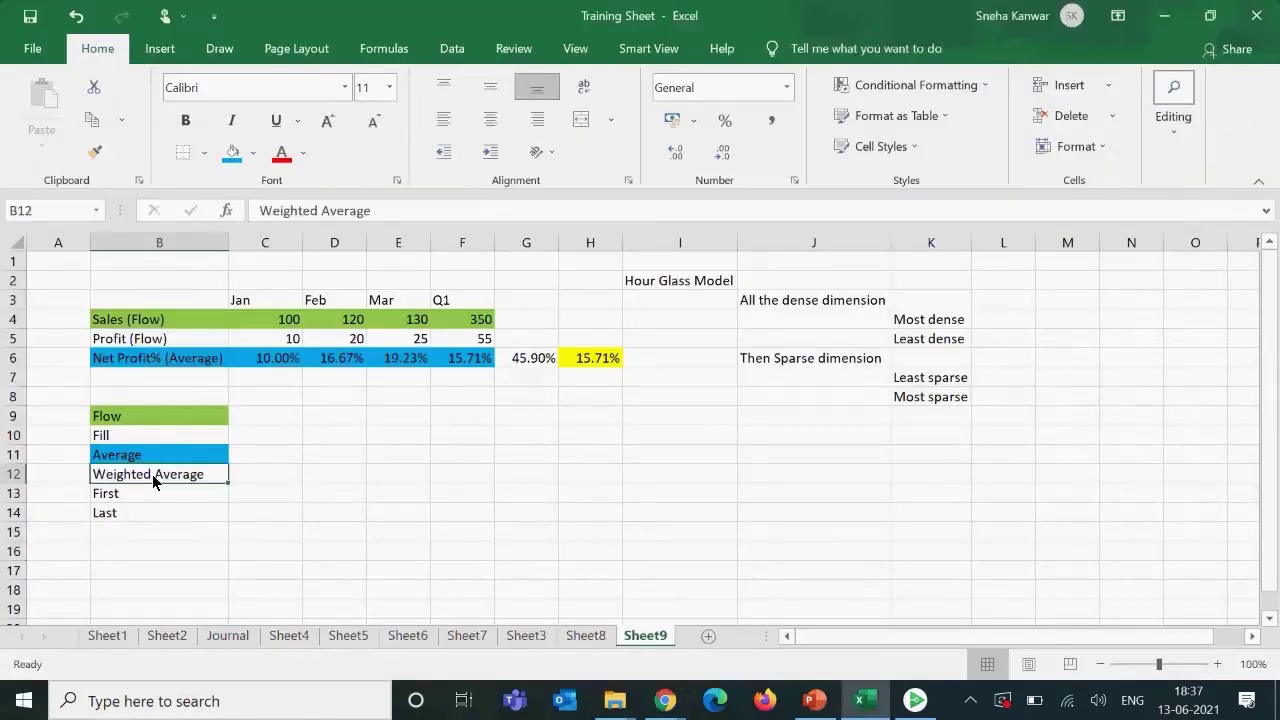
click(160, 360)
click(165, 483)
- Enter the 4-4-5 period pattern in cell E15 and clear the cell
click(404, 538)
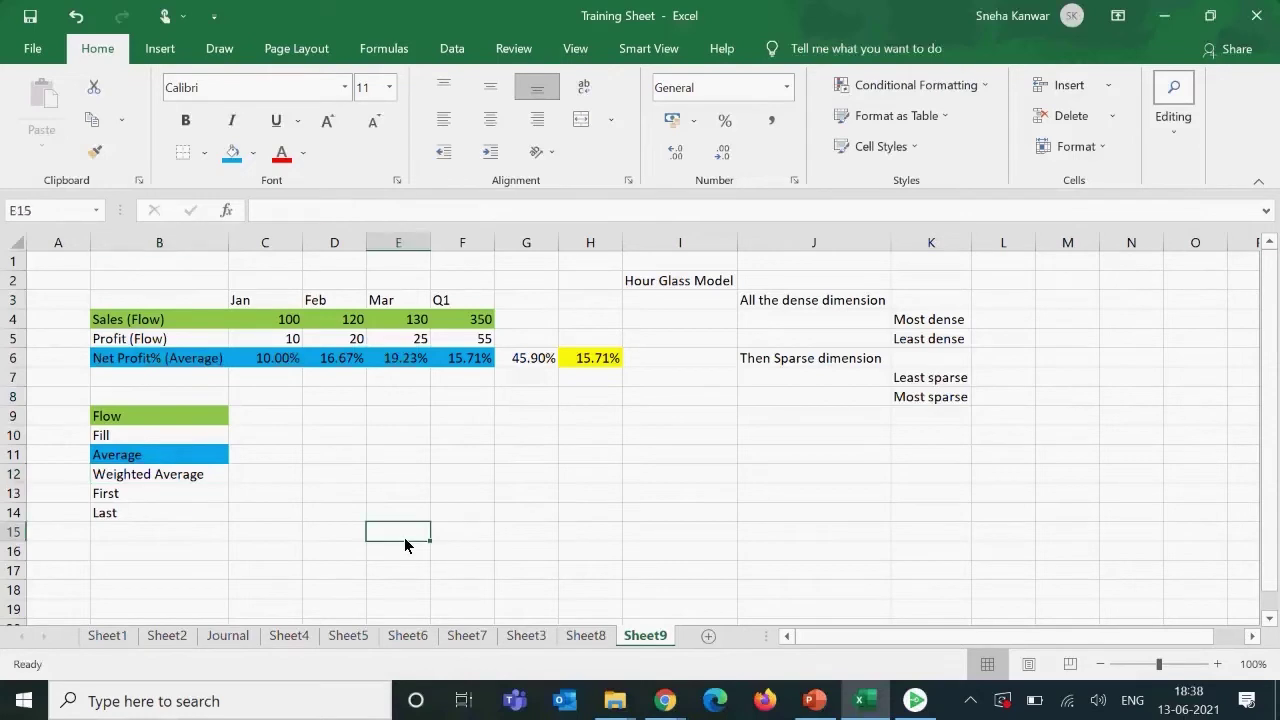
text(4-4-5)
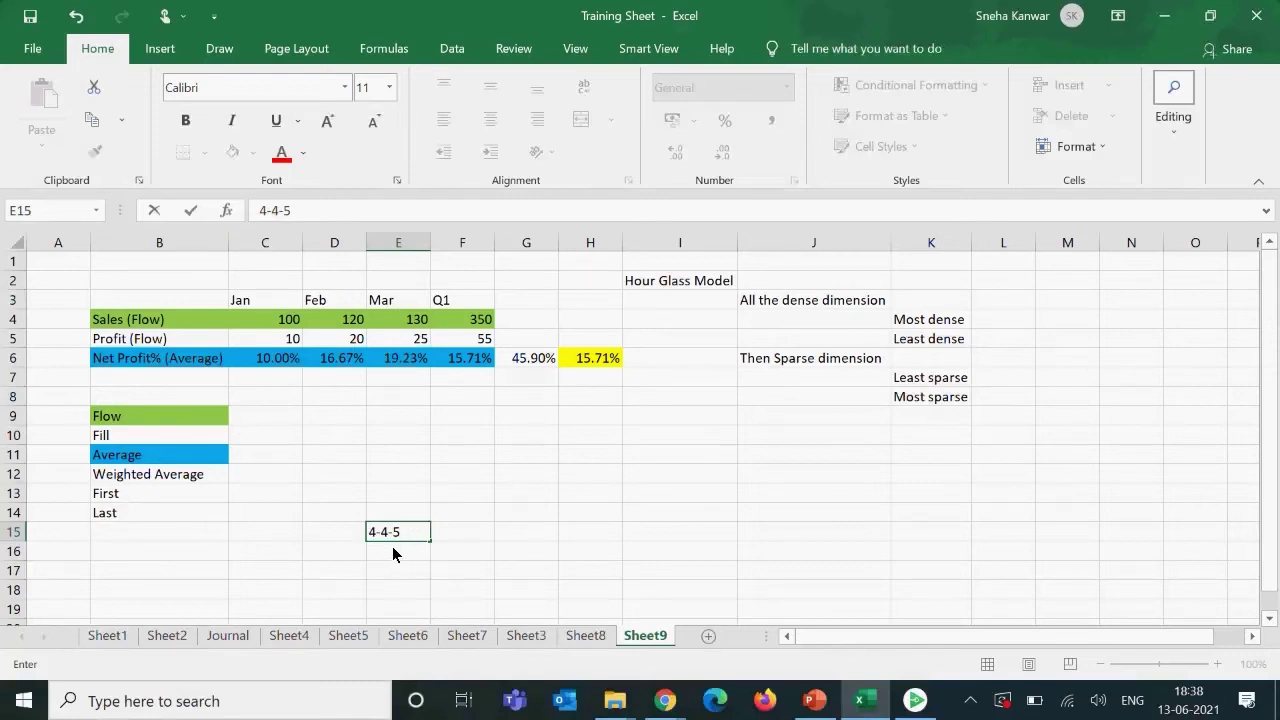
key(Return)
click(403, 531)
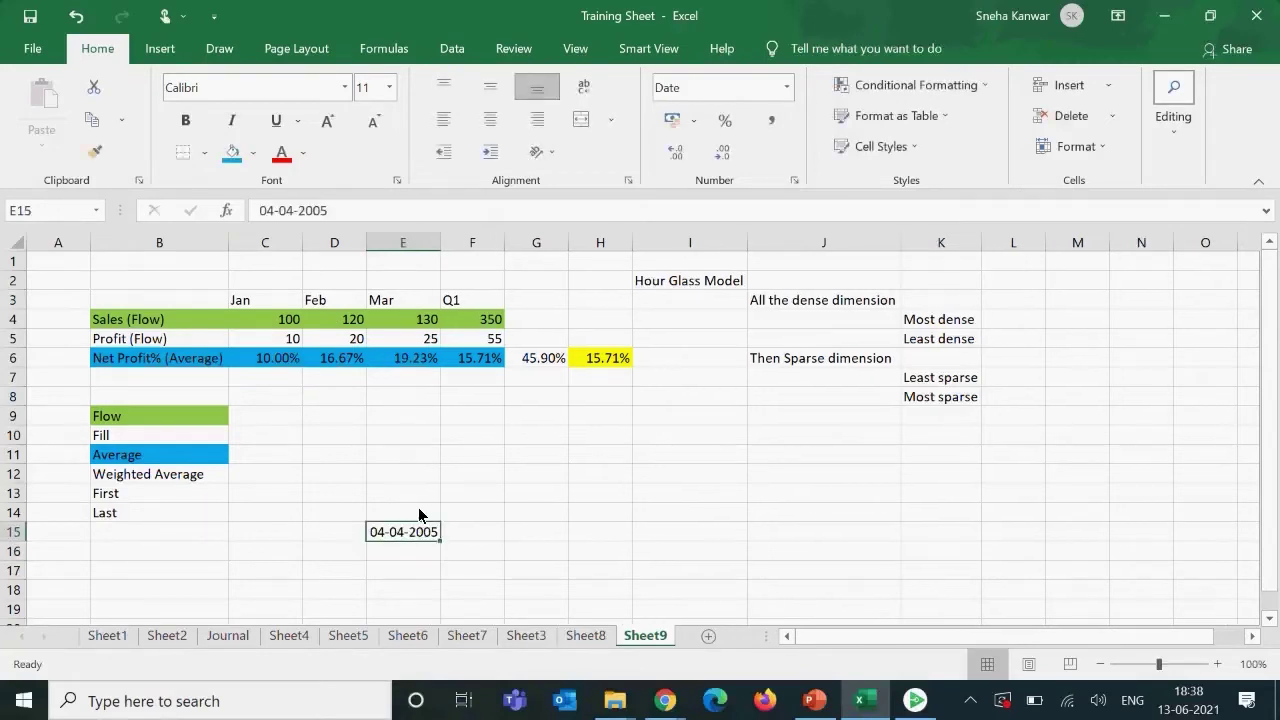
key(Delete)
click(399, 516)
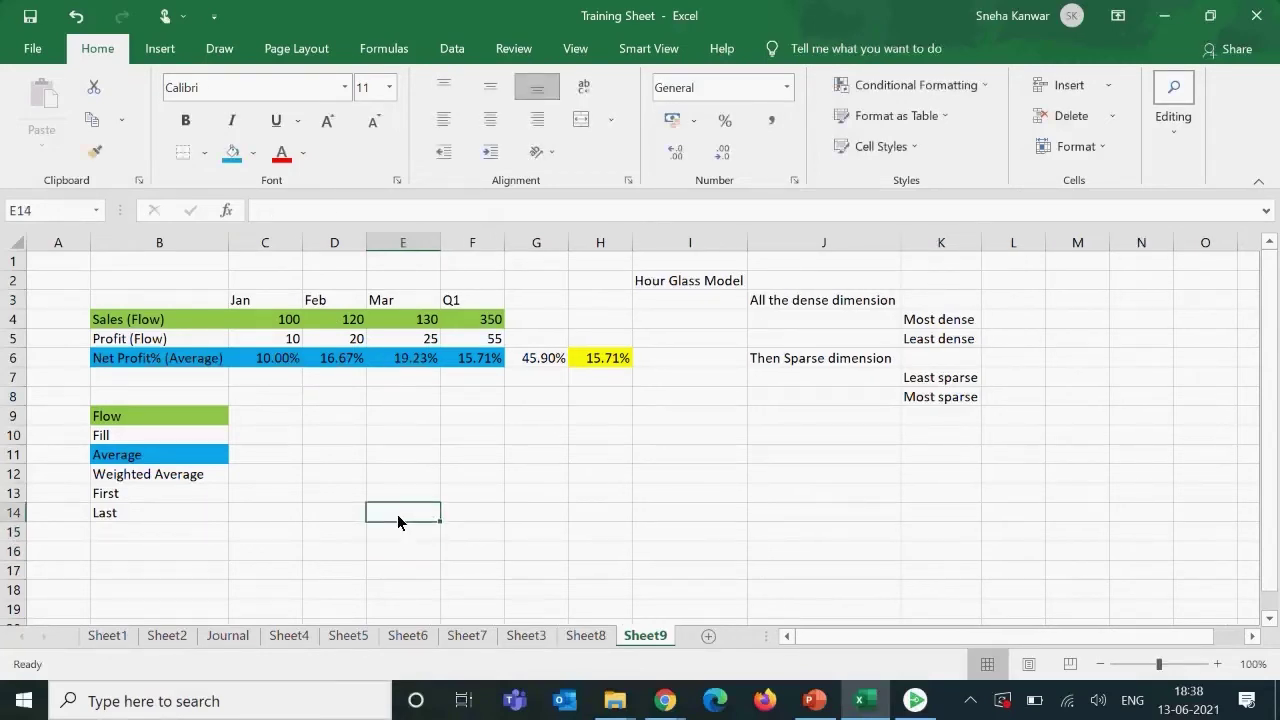
click(346, 520)
click(412, 520)
click(420, 536)
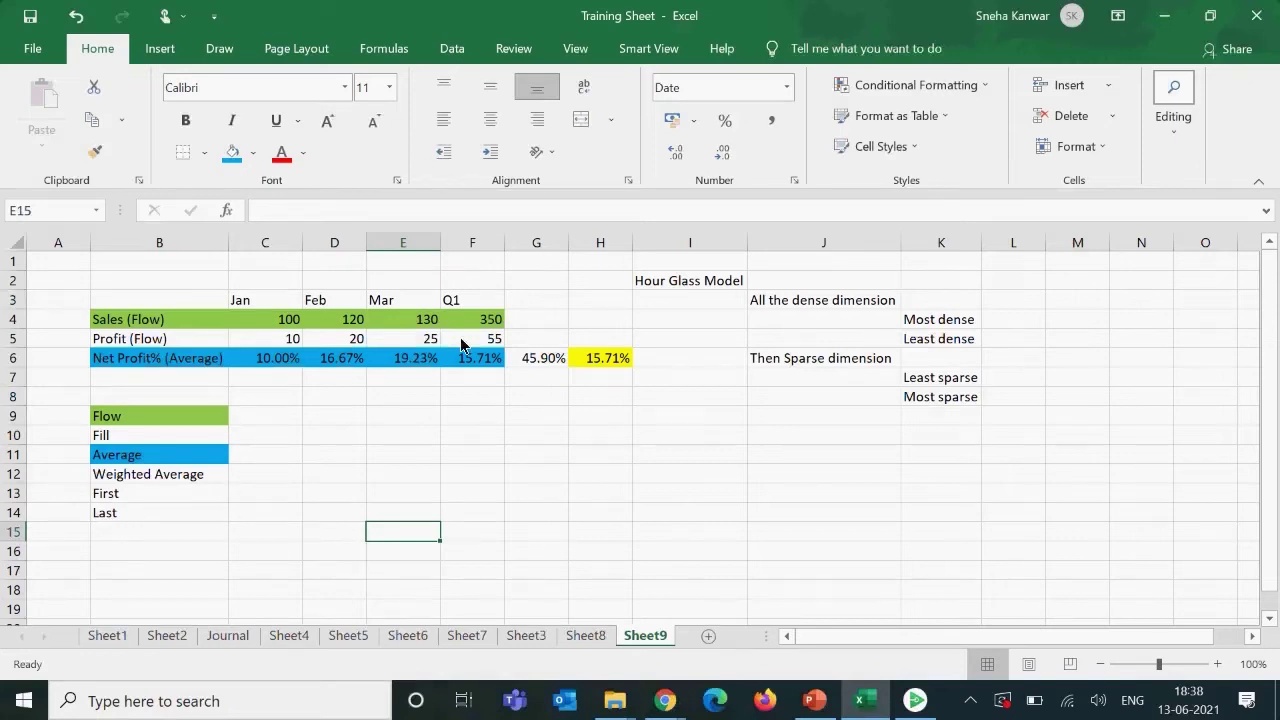
- Enter the label Accounts Payable in cell B16
click(117, 546)
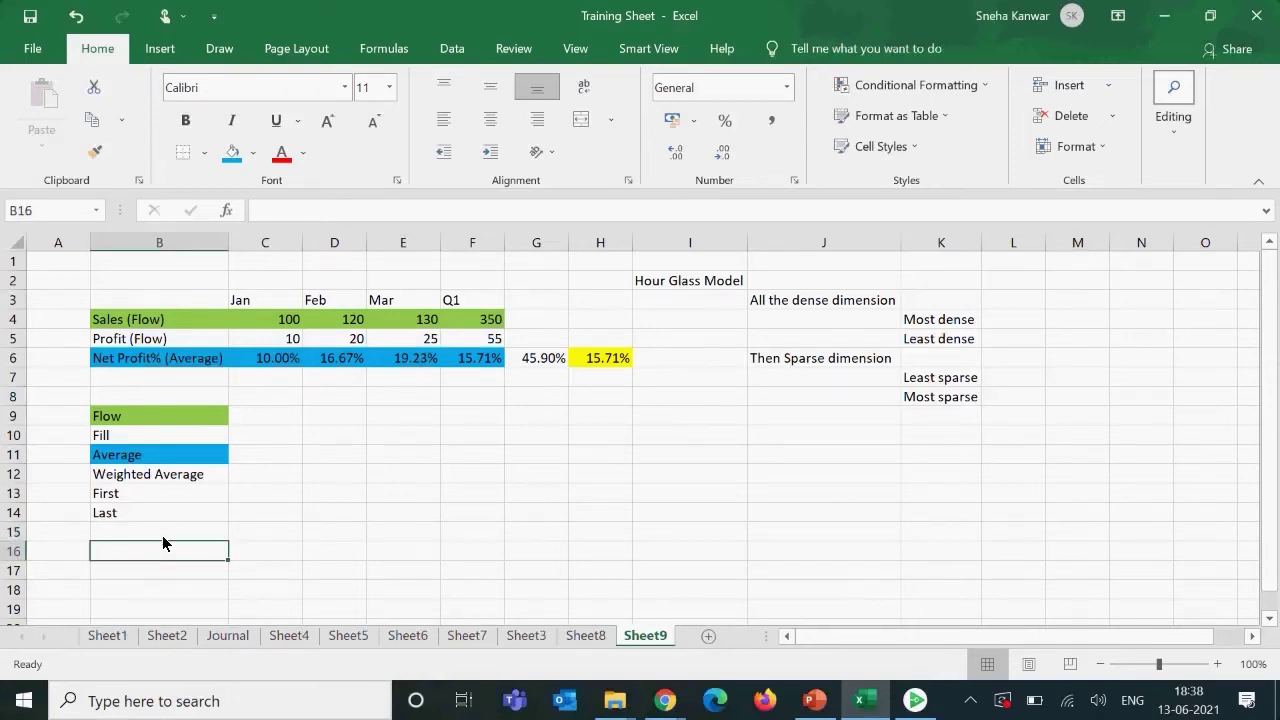
key(Down)
key(Up)
text(SAc)
key(BackSpace)
key(BackSpace)
key(BackSpace)
text(Av)
key(BackSpace)
text(cc)
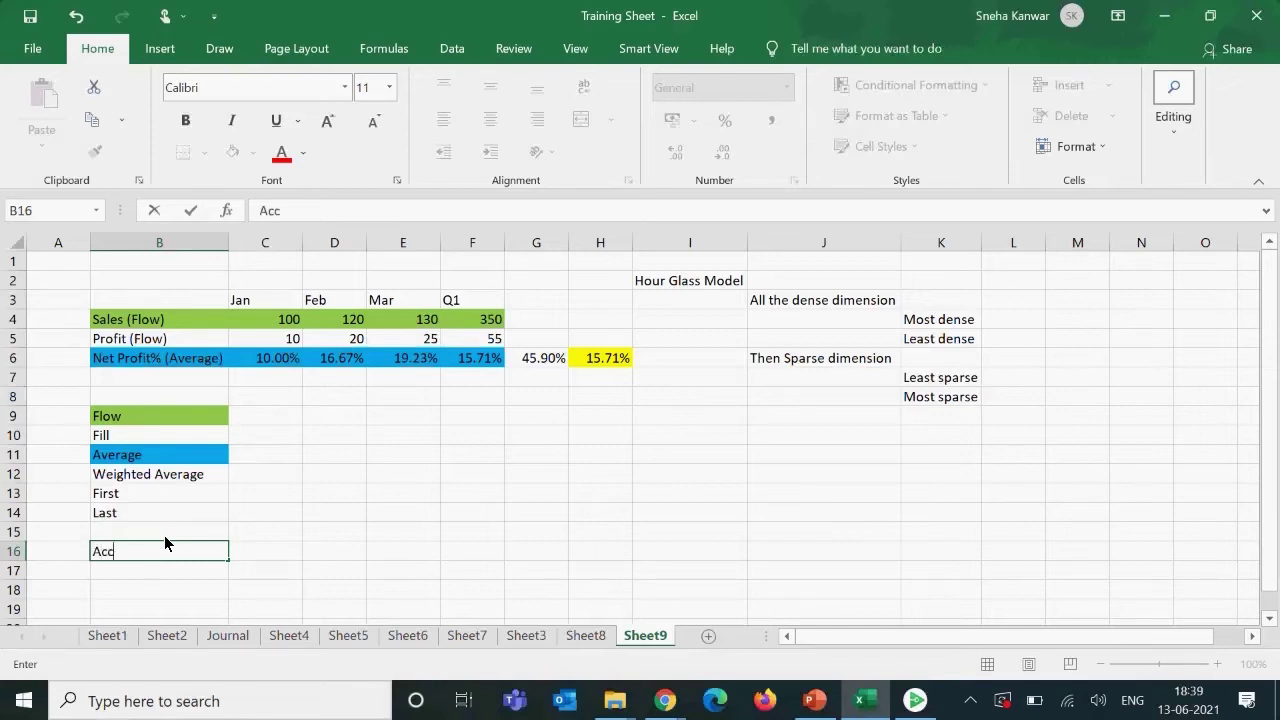
text(ounts Payable)
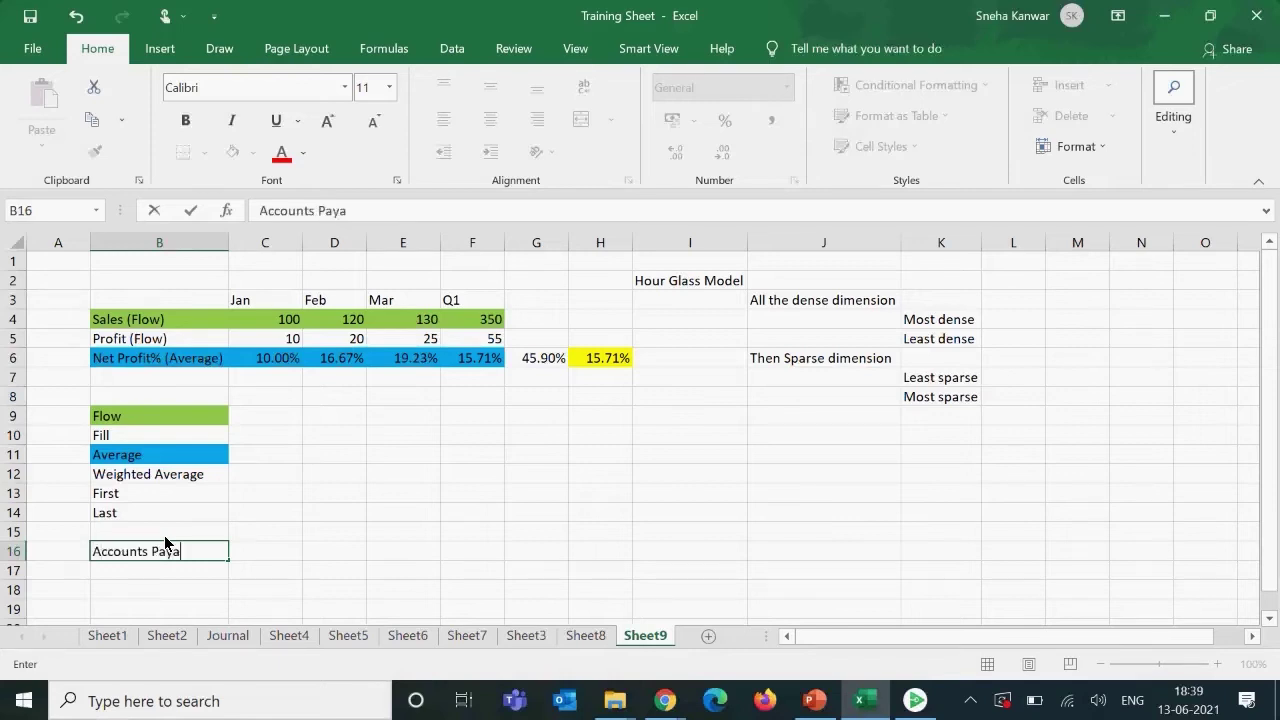
- Copy the Jan, Feb, Mar and Q1 headers from C3:F3 into row 15 starting at C15
drag(243, 300, 455, 302)
key(ctrl+c)
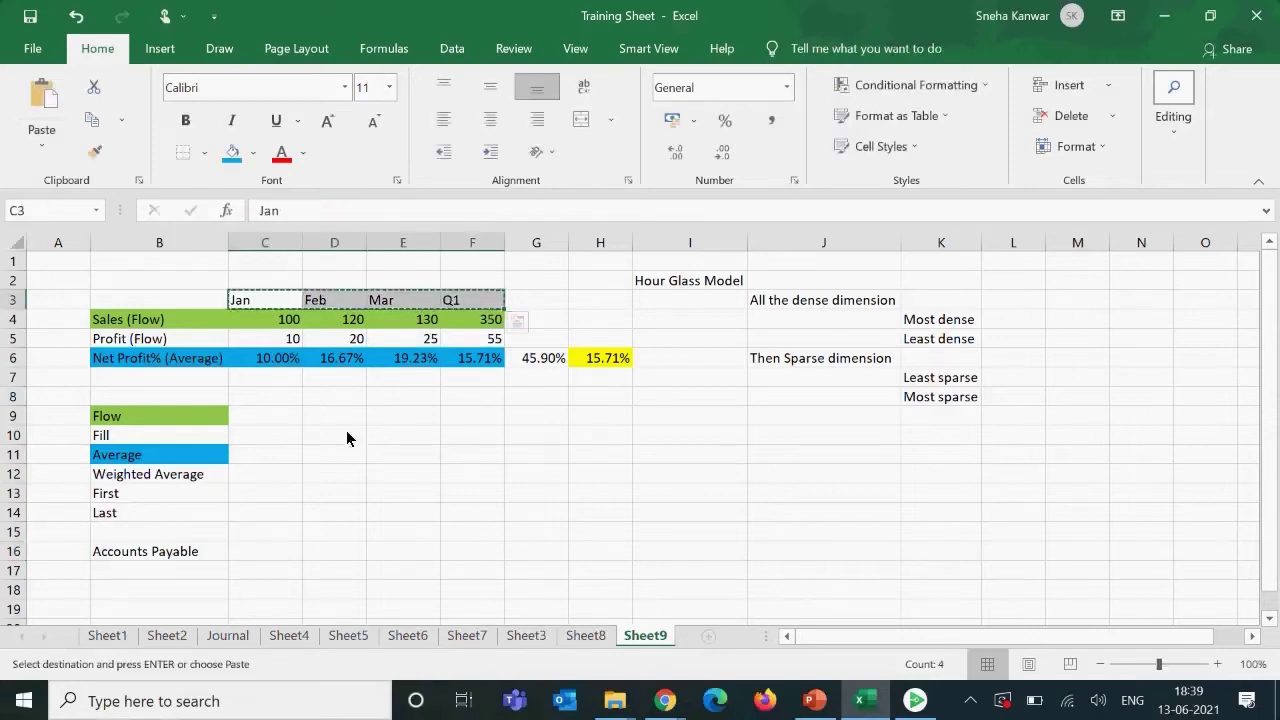
click(251, 537)
key(ctrl+v)
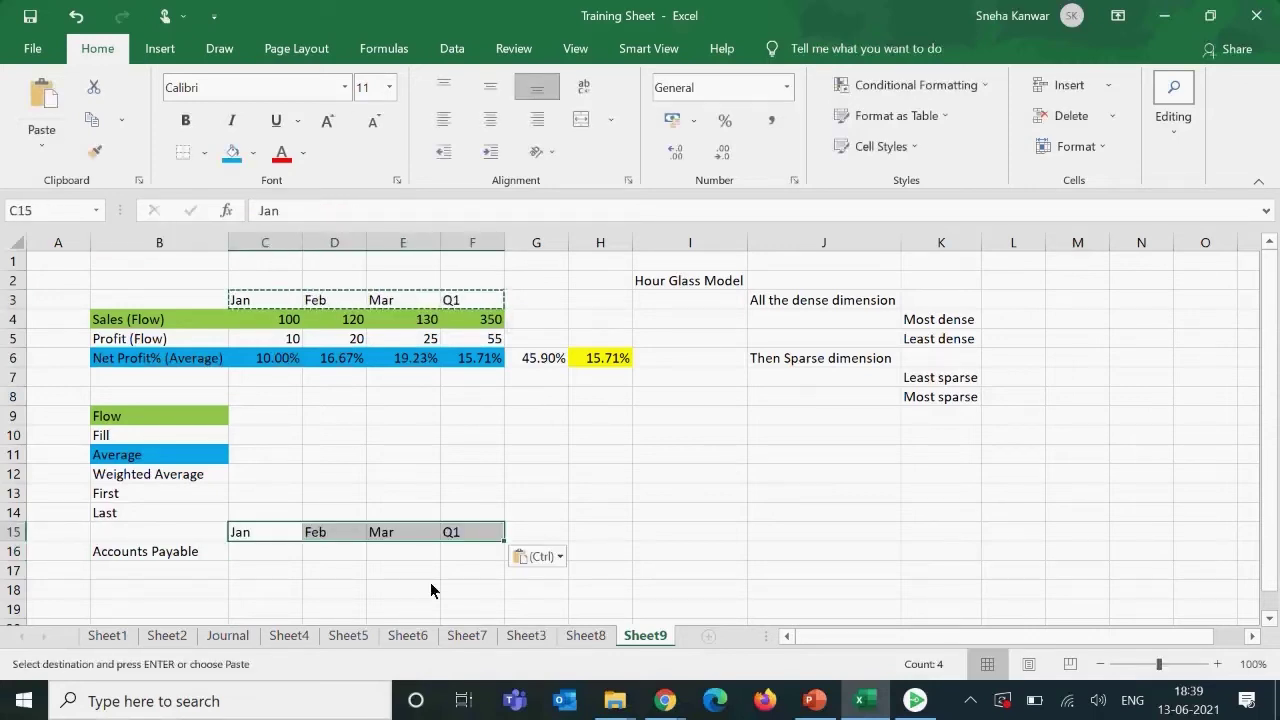
- Enter the Accounts Payable amounts 100 for Jan, 100 for Feb and 120 for Mar in C16:E16
click(277, 555)
text(100)
click(321, 551)
text(100)
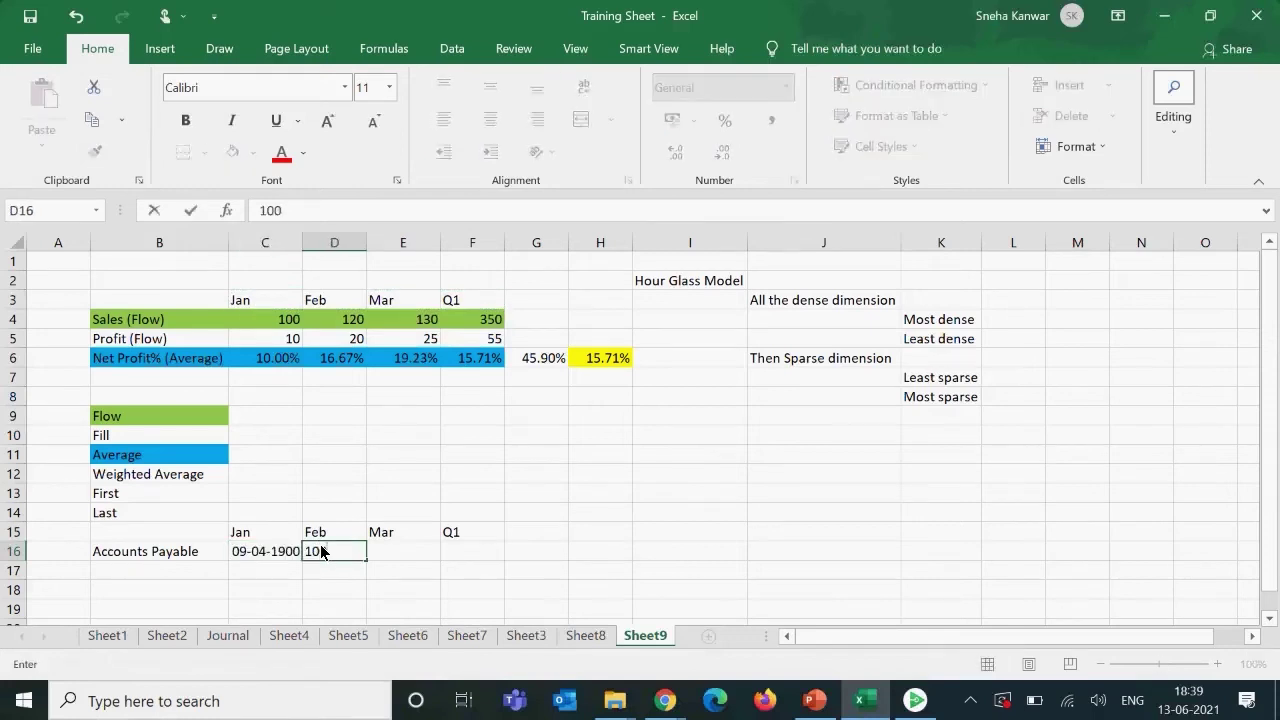
key(Tab)
text(120)
key(Tab)
- Apply the Number format to the Accounts Payable cells C16:F16
drag(271, 551, 472, 553)
click(786, 87)
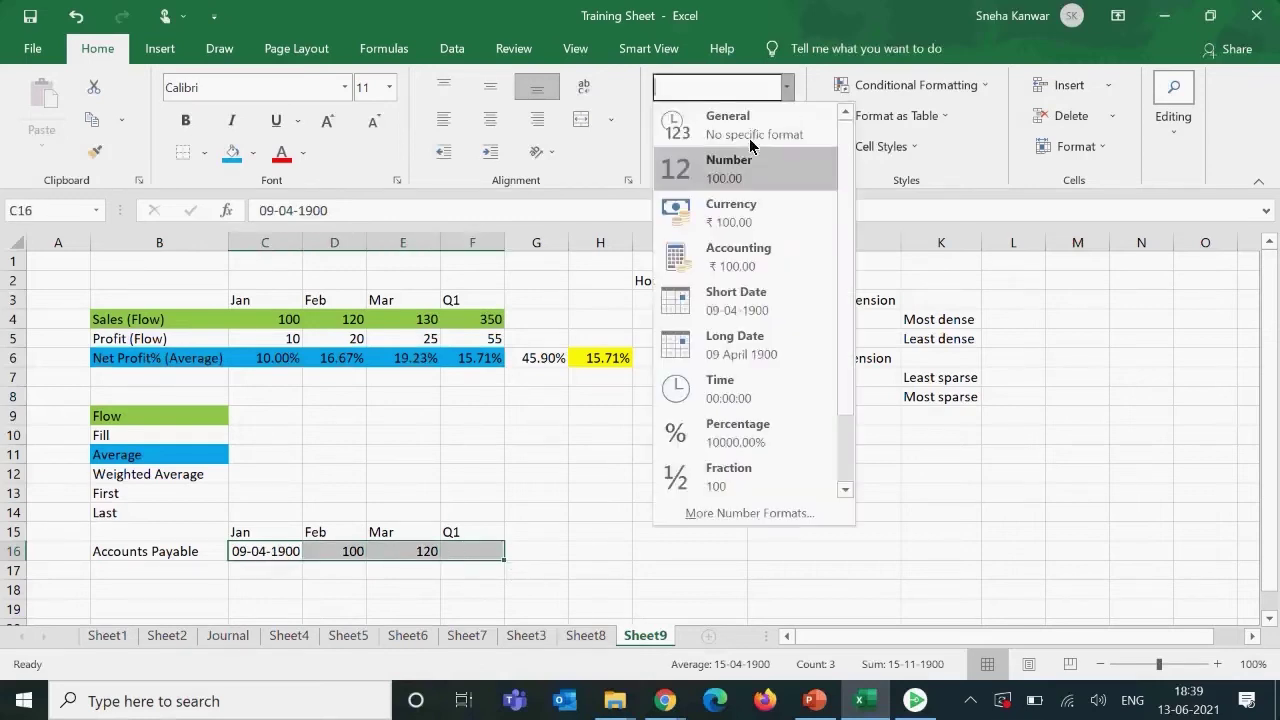
click(728, 164)
click(562, 566)
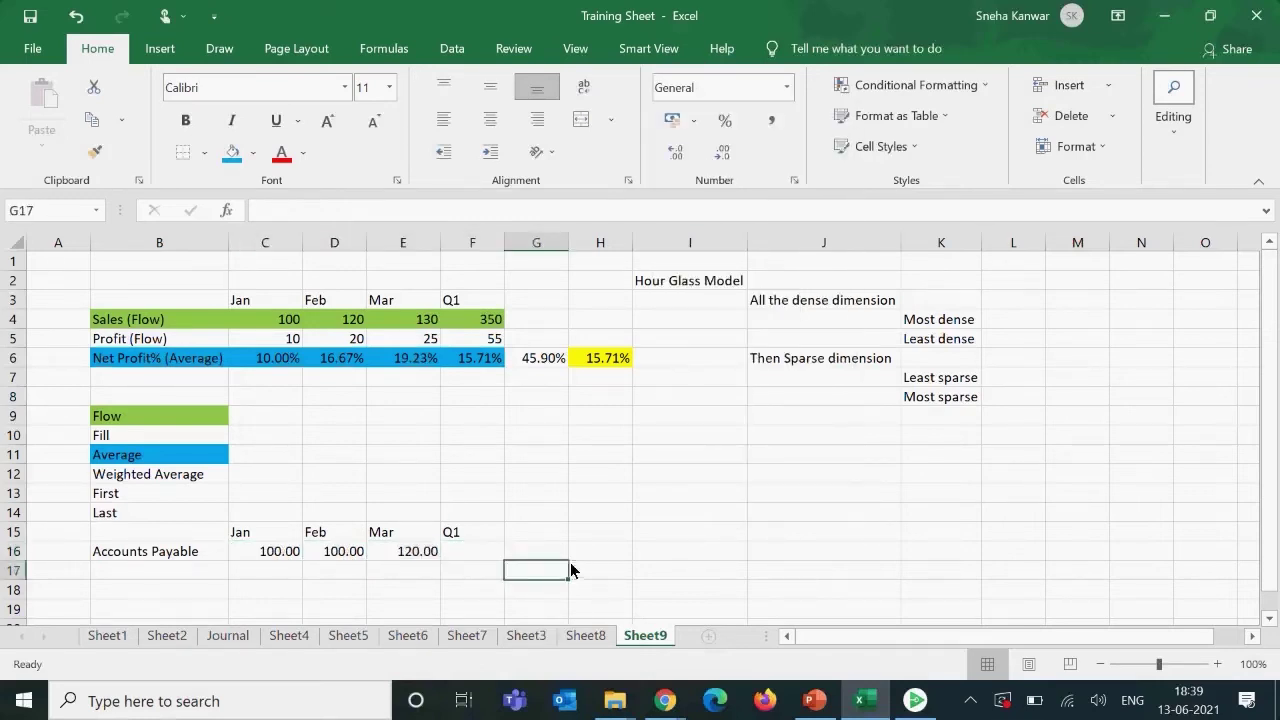
- Set the Jan Accounts Payable amount in C16 to 90 and enter 90 as the Q1 value in F16
click(478, 555)
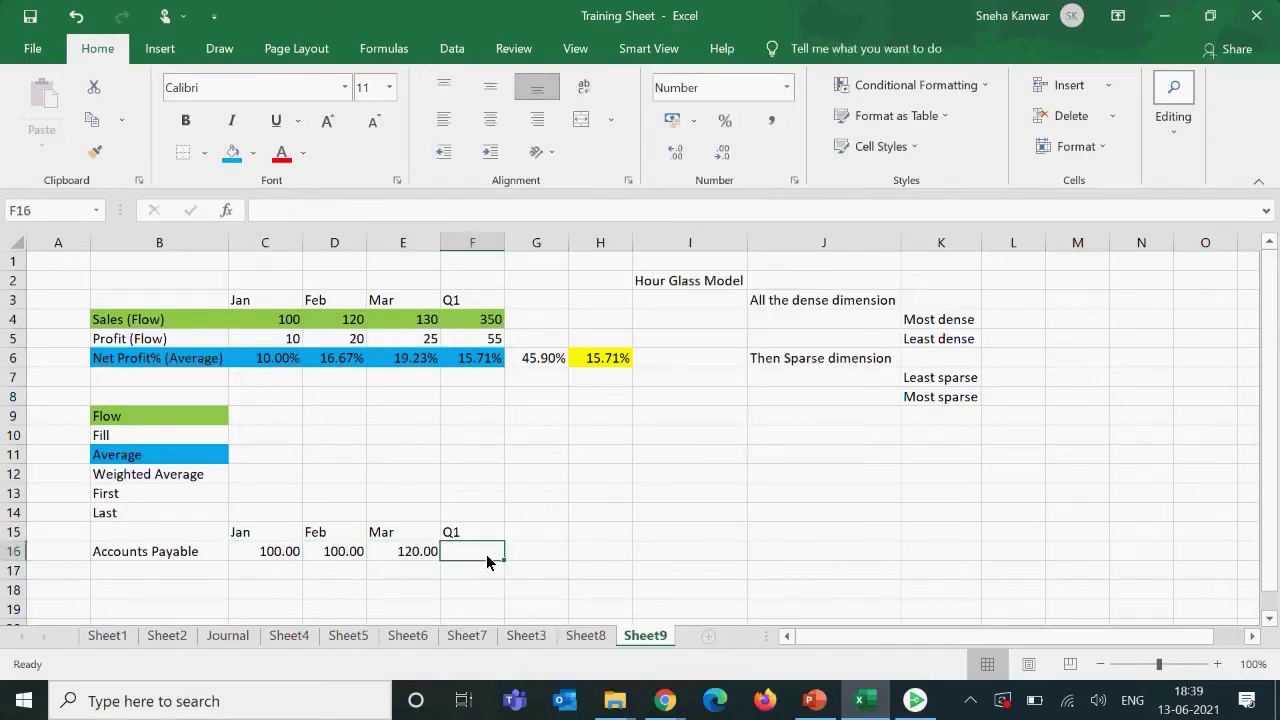
click(121, 495)
click(297, 551)
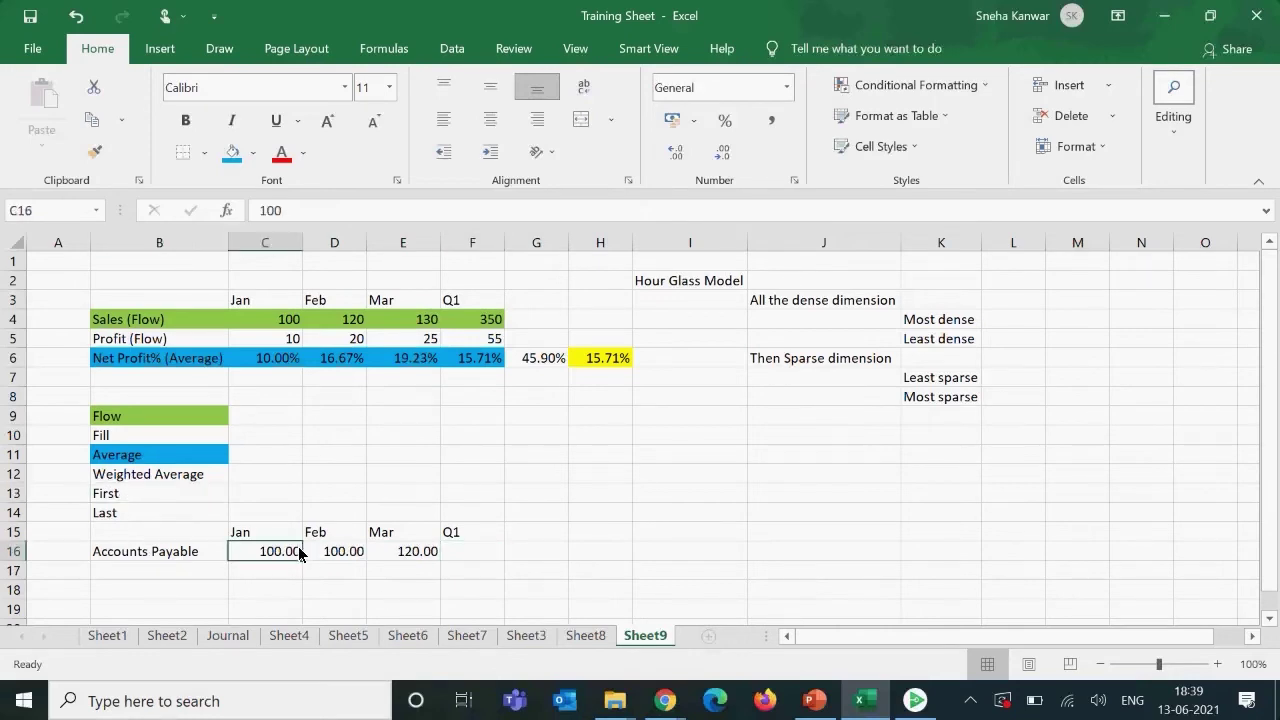
text(90)
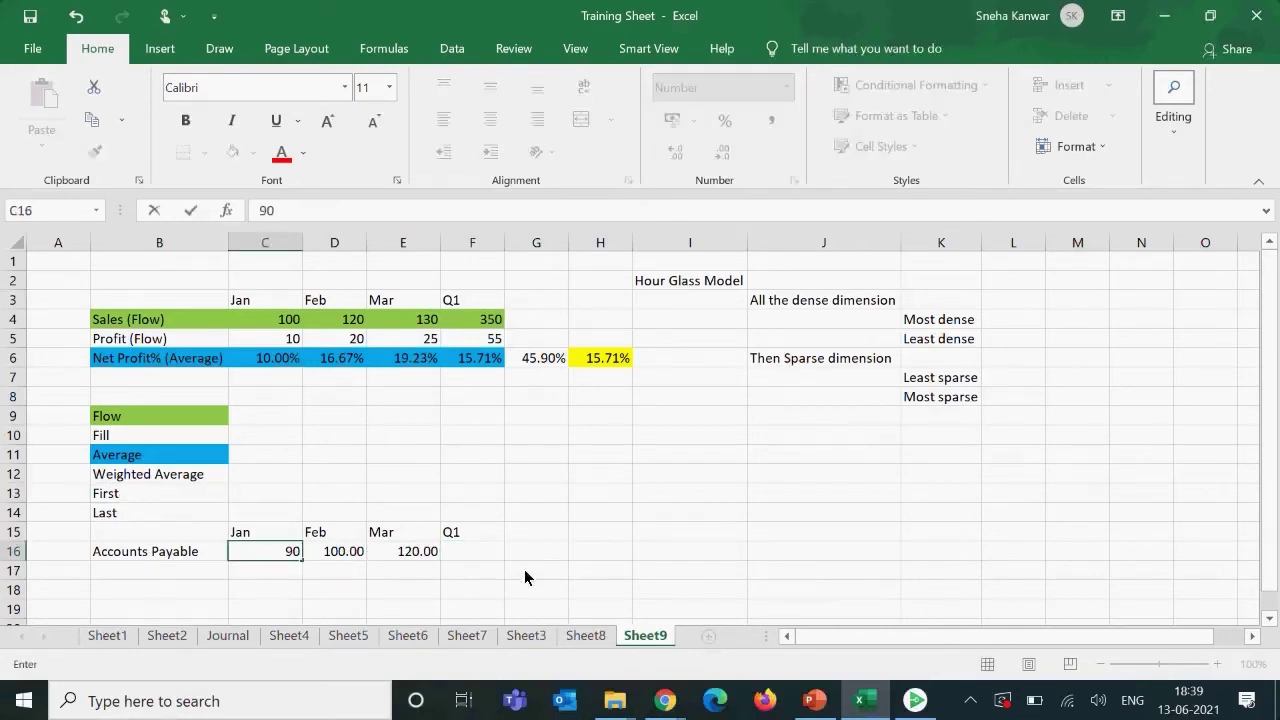
click(512, 559)
click(469, 552)
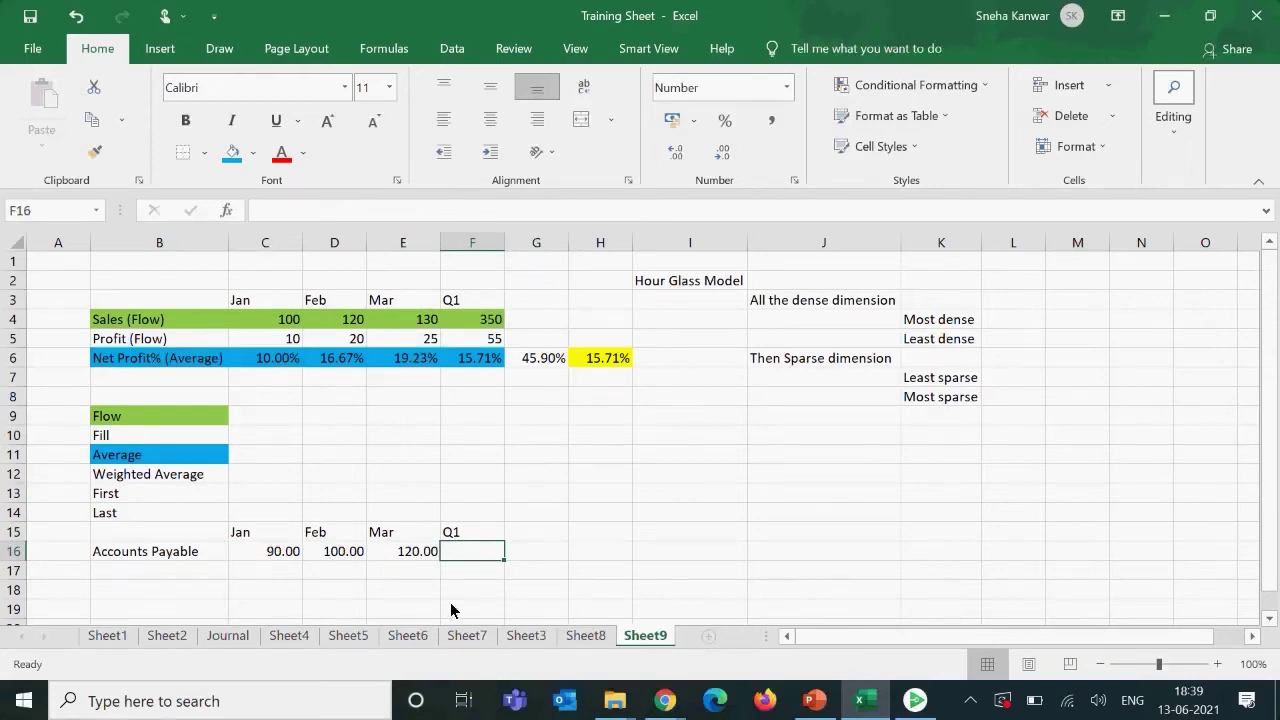
text(90)
click(478, 572)
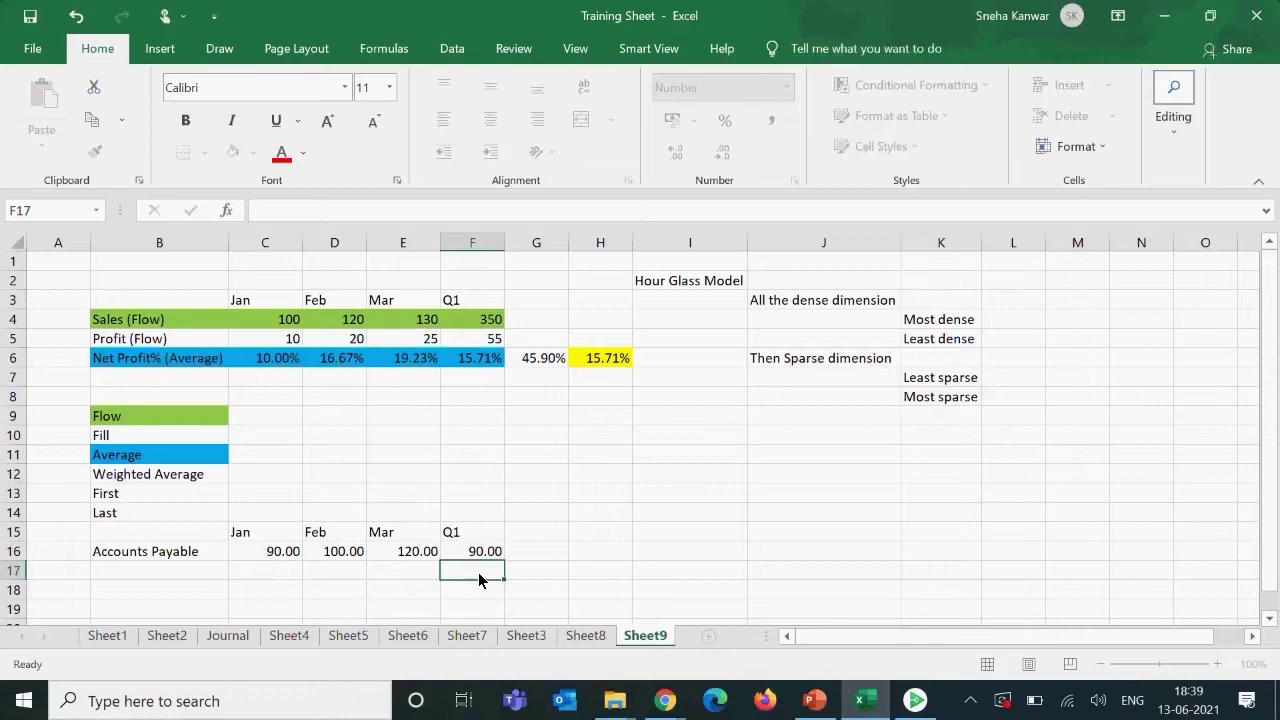
- Fill the First label in B13 and the Accounts Payable row B16:F16 with yellow
click(140, 494)
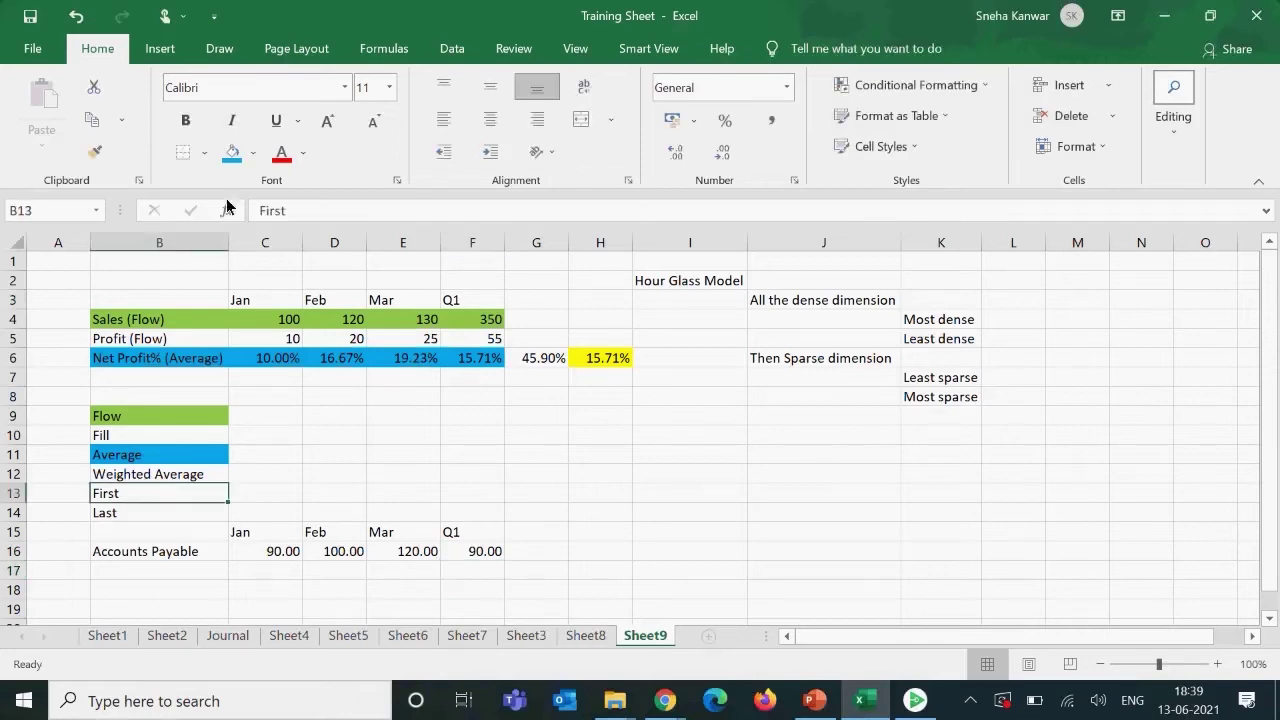
click(253, 153)
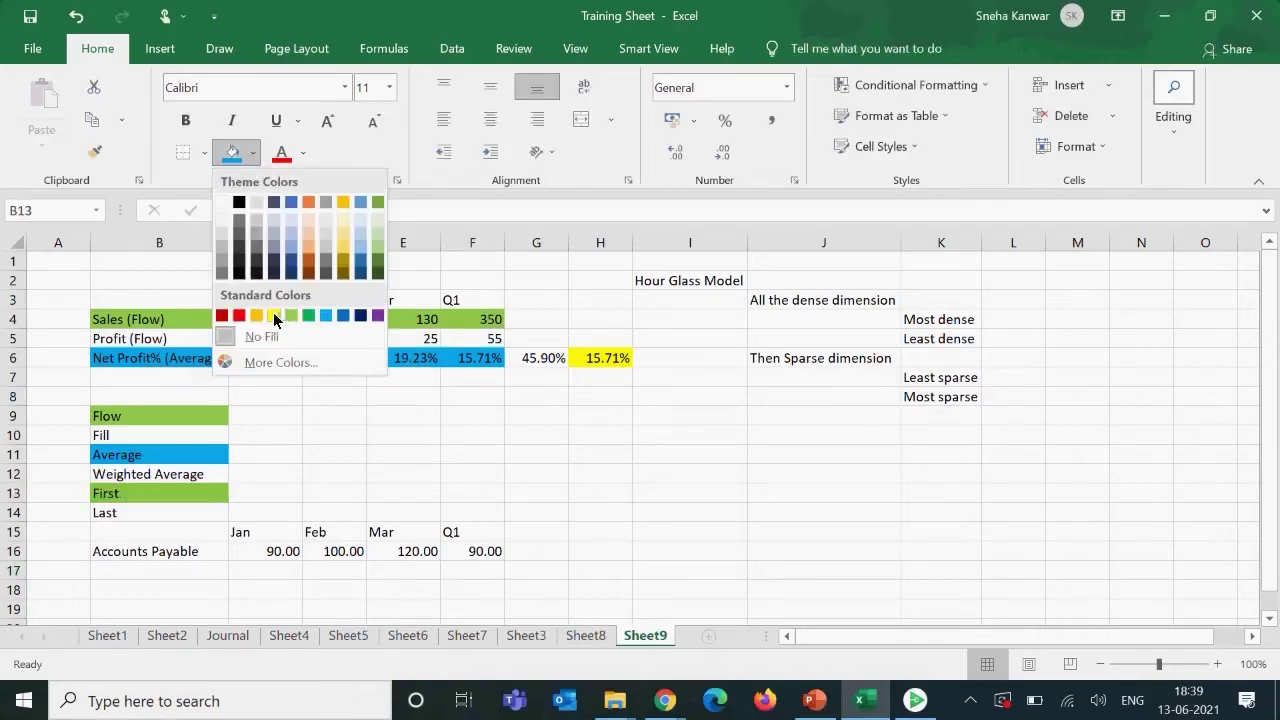
click(274, 316)
drag(190, 558, 485, 562)
click(232, 153)
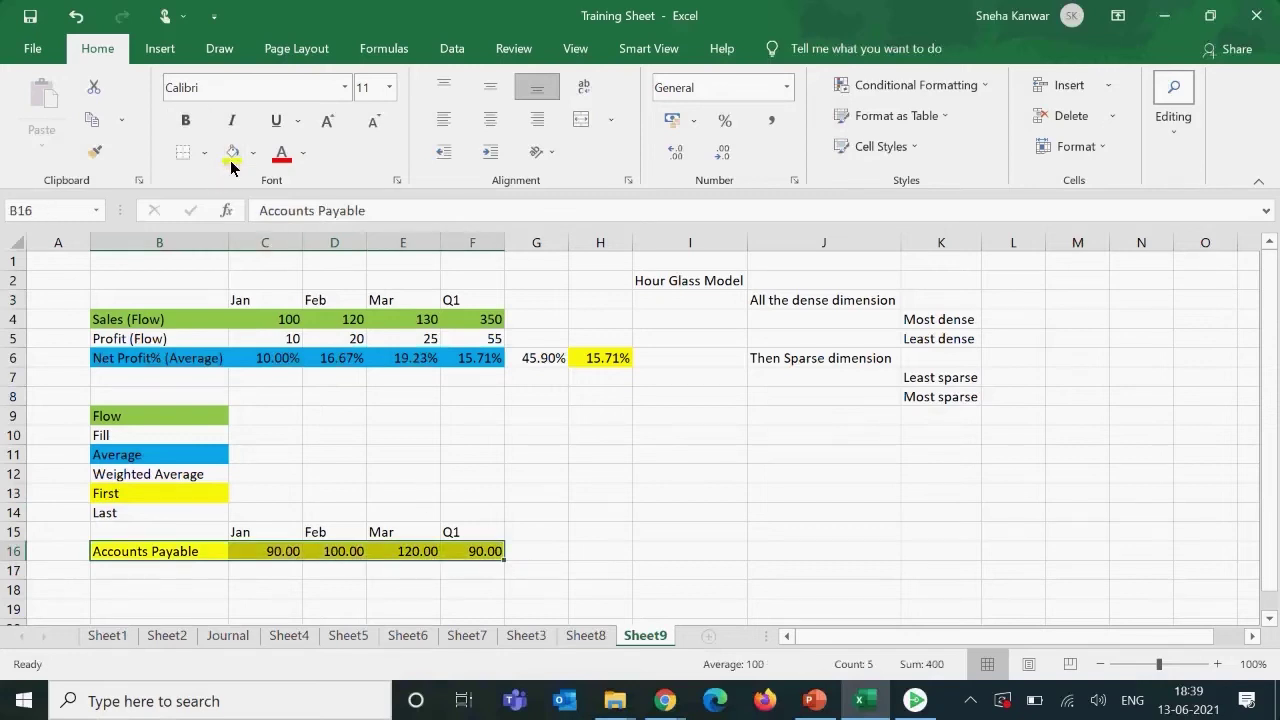
- Add a second Accounts Payable row in row 18 with 90, 100, 120 for the months and 120 for Q1
click(133, 591)
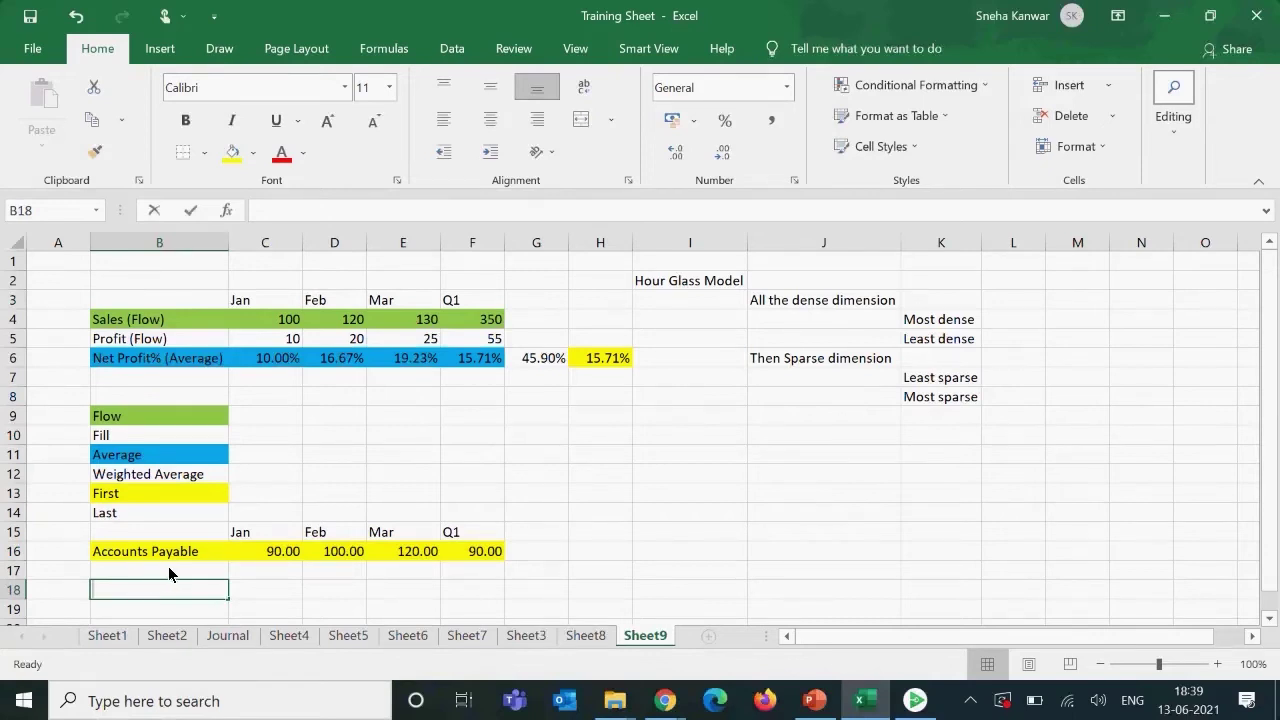
text(Accounts)
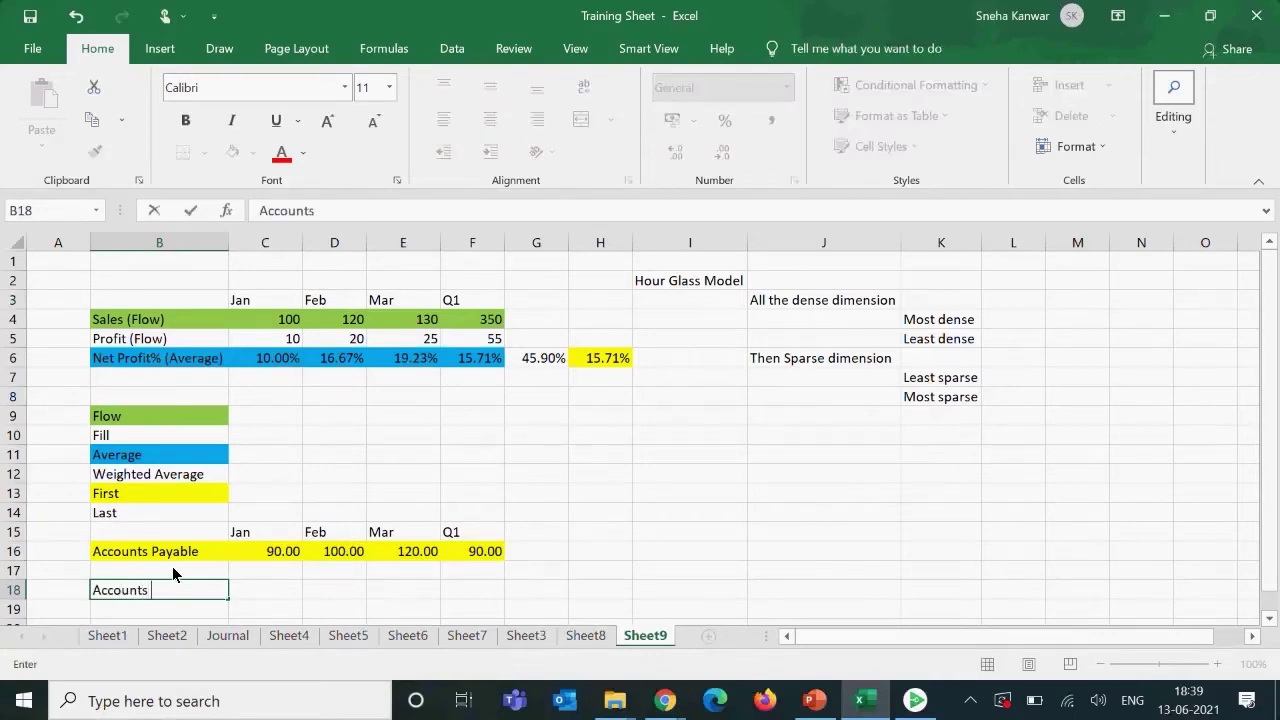
text( Payable)
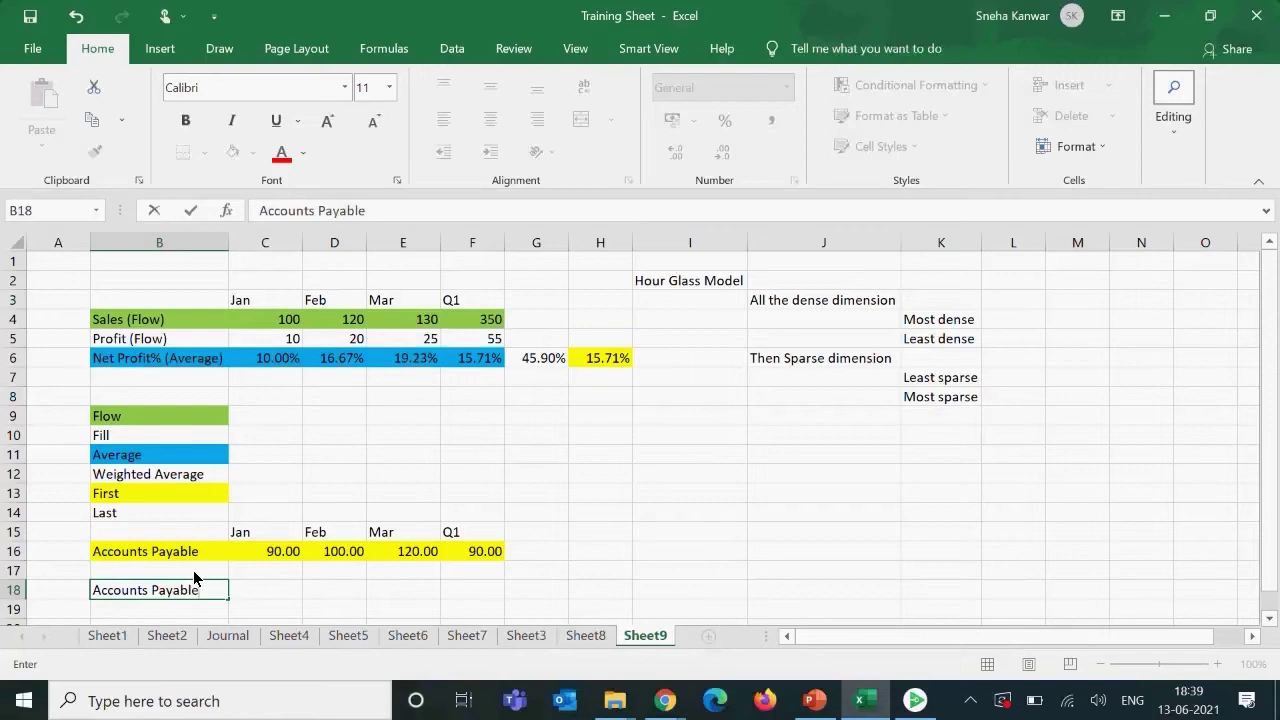
key(Tab)
text(90)
key(Tab)
text(100)
key(Tab)
text(120)
key(Tab)
text(120)
key(Tab)
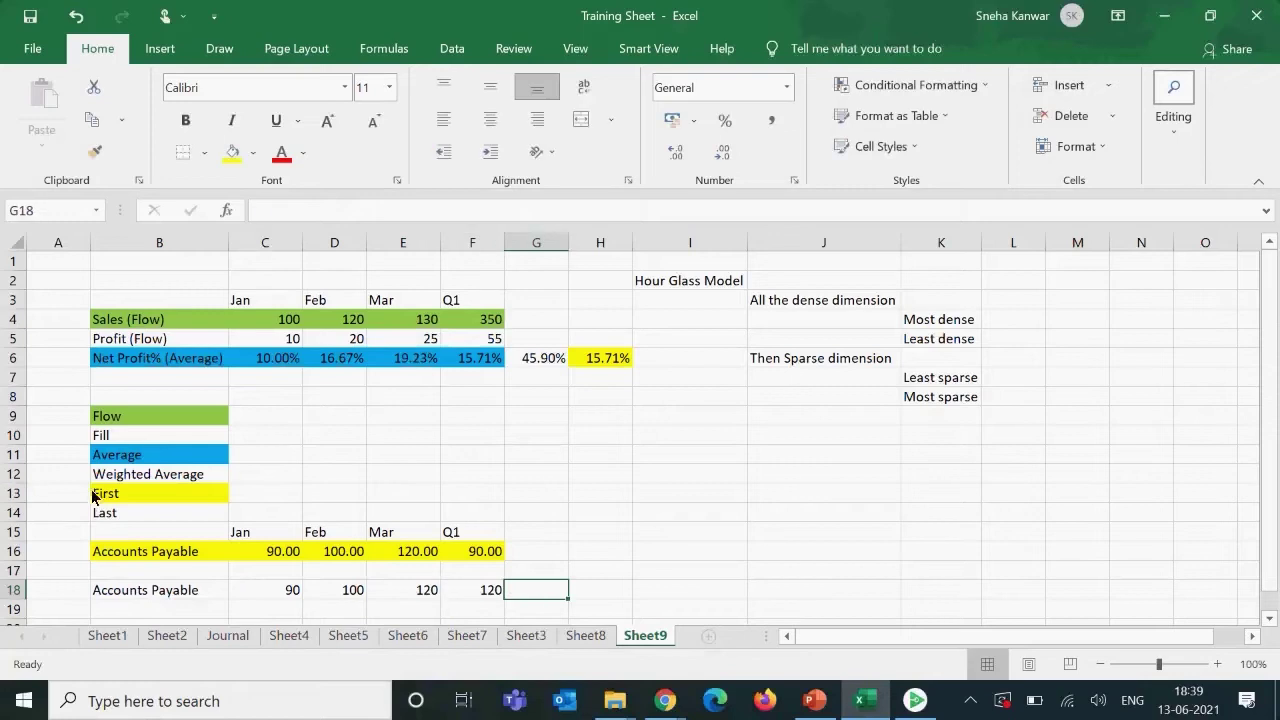
- Fill the Last label in B14 and the second Accounts Payable row B18:F18 with orange
click(130, 516)
click(262, 158)
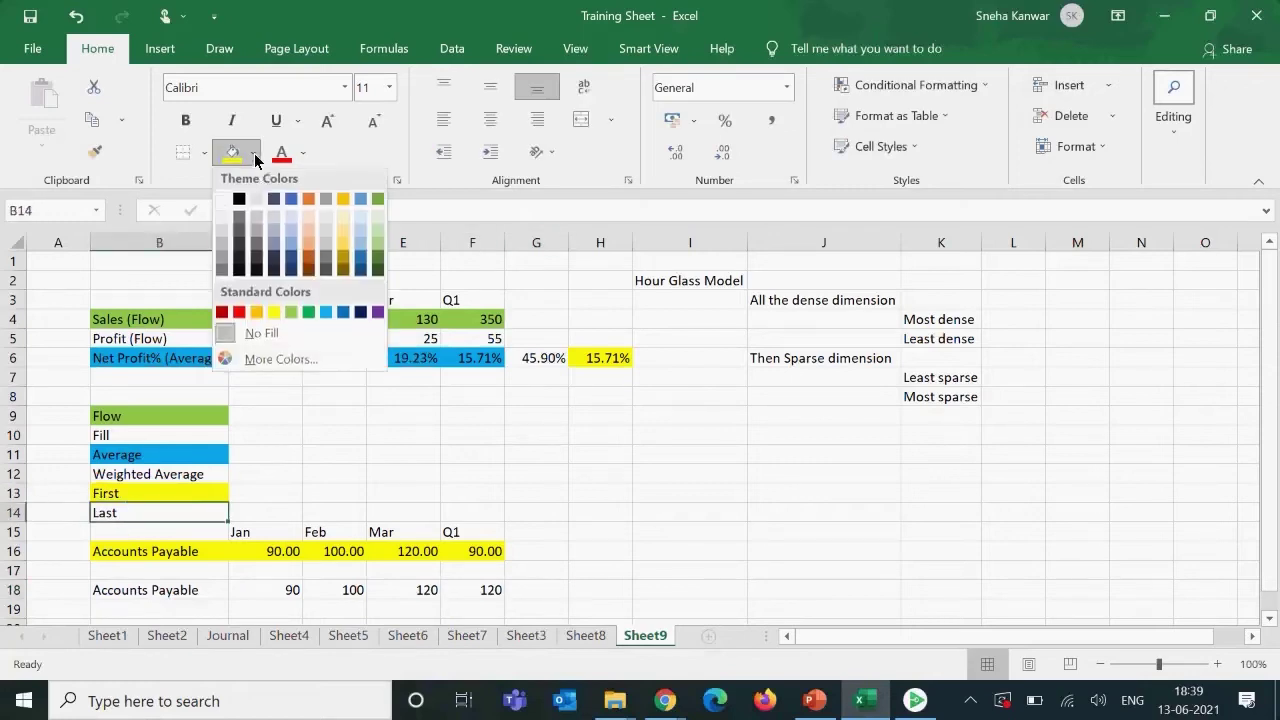
click(256, 319)
drag(189, 592, 491, 589)
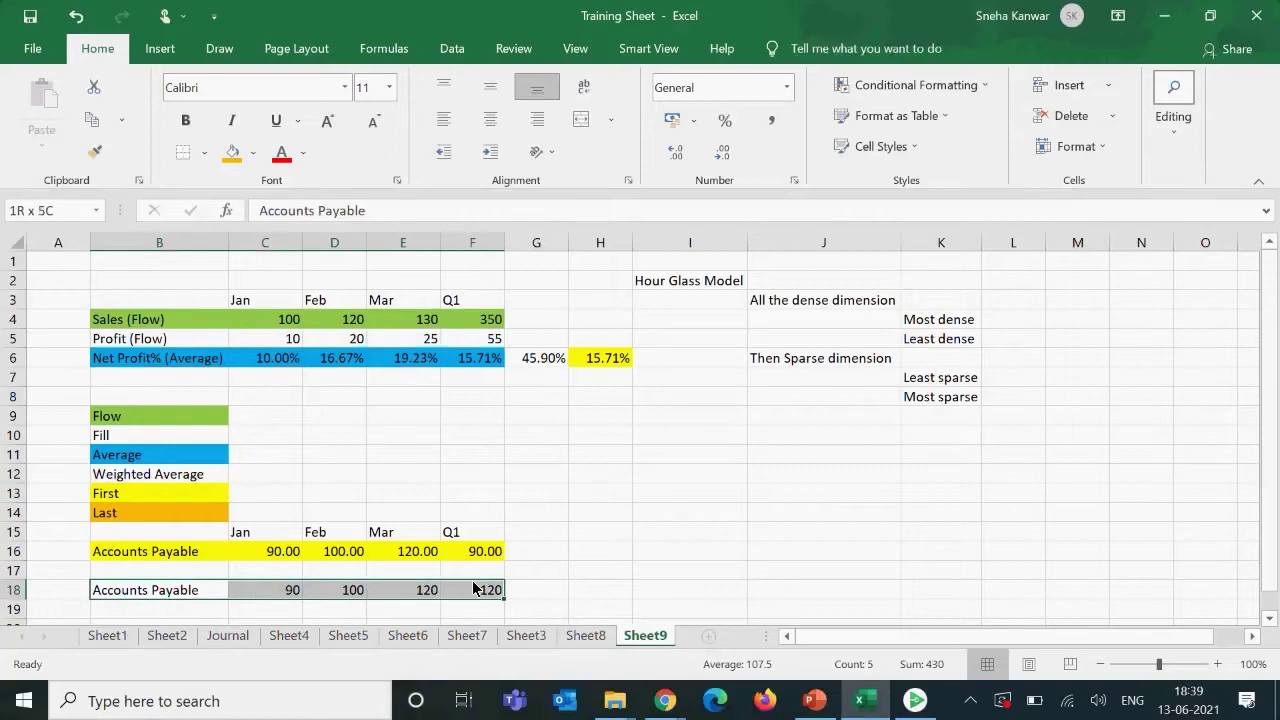
click(231, 151)
click(586, 537)
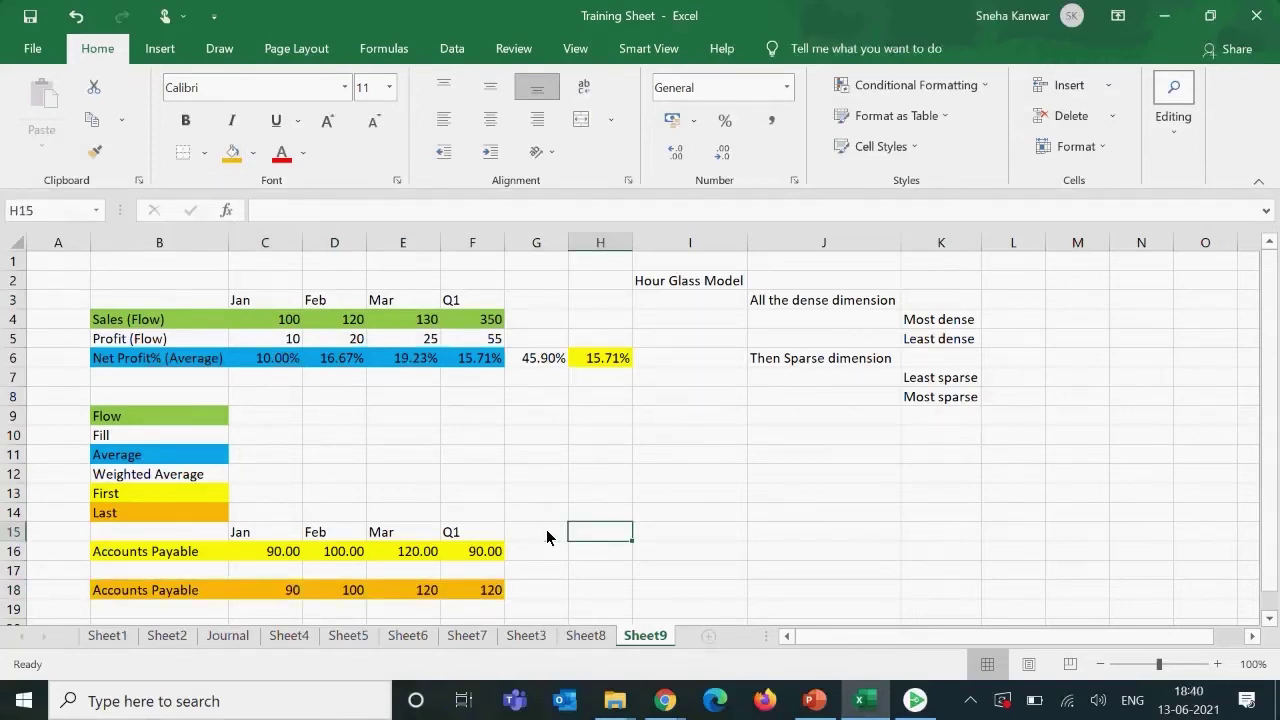
- Compare the Fill label in B10 with the Q1 value of the orange Accounts Payable row
click(135, 440)
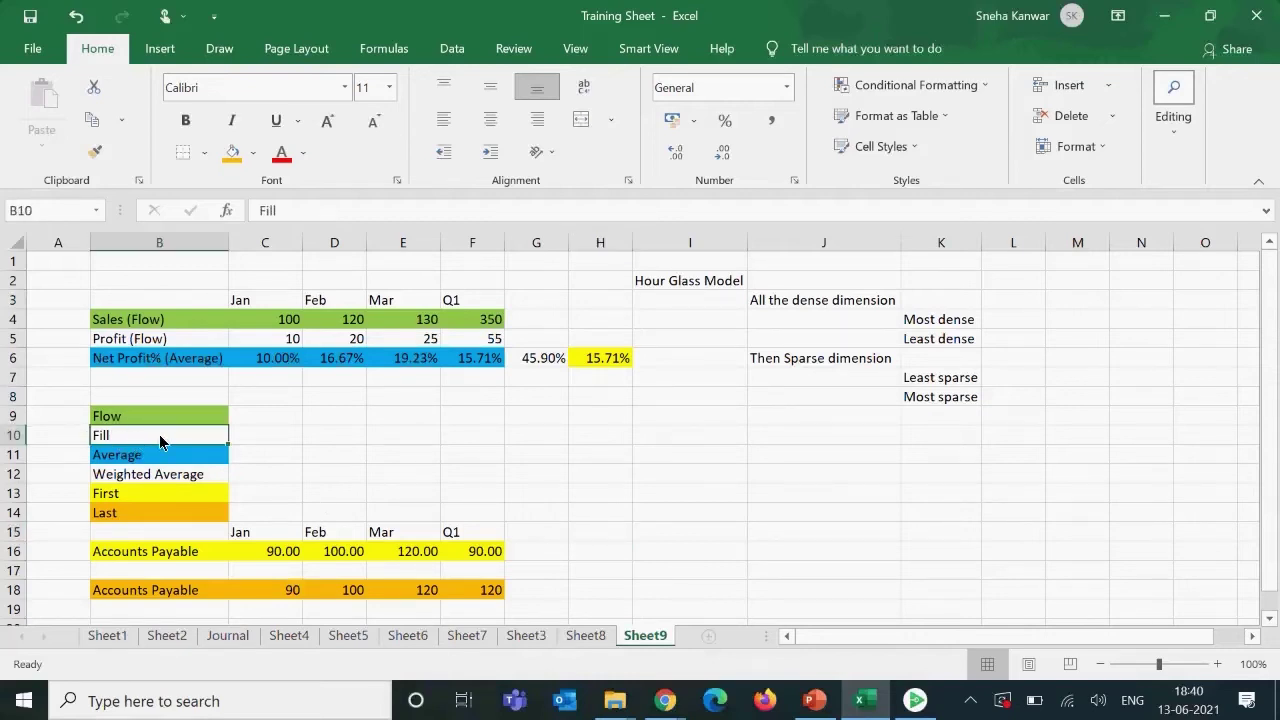
click(484, 591)
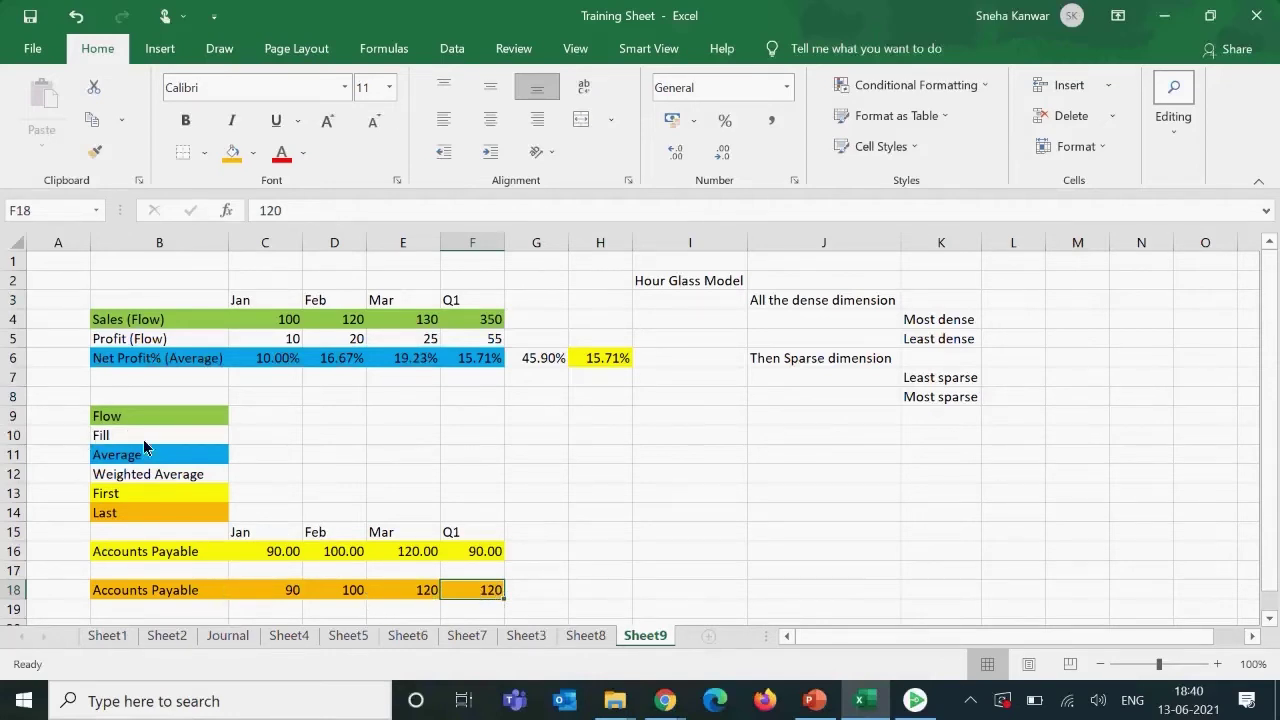
click(600, 474)
- Switch to the Oracle EPM Cloud page in Chrome and review the Time Balance and Skip options of the Payable to Bank account
key(alt+Tab)
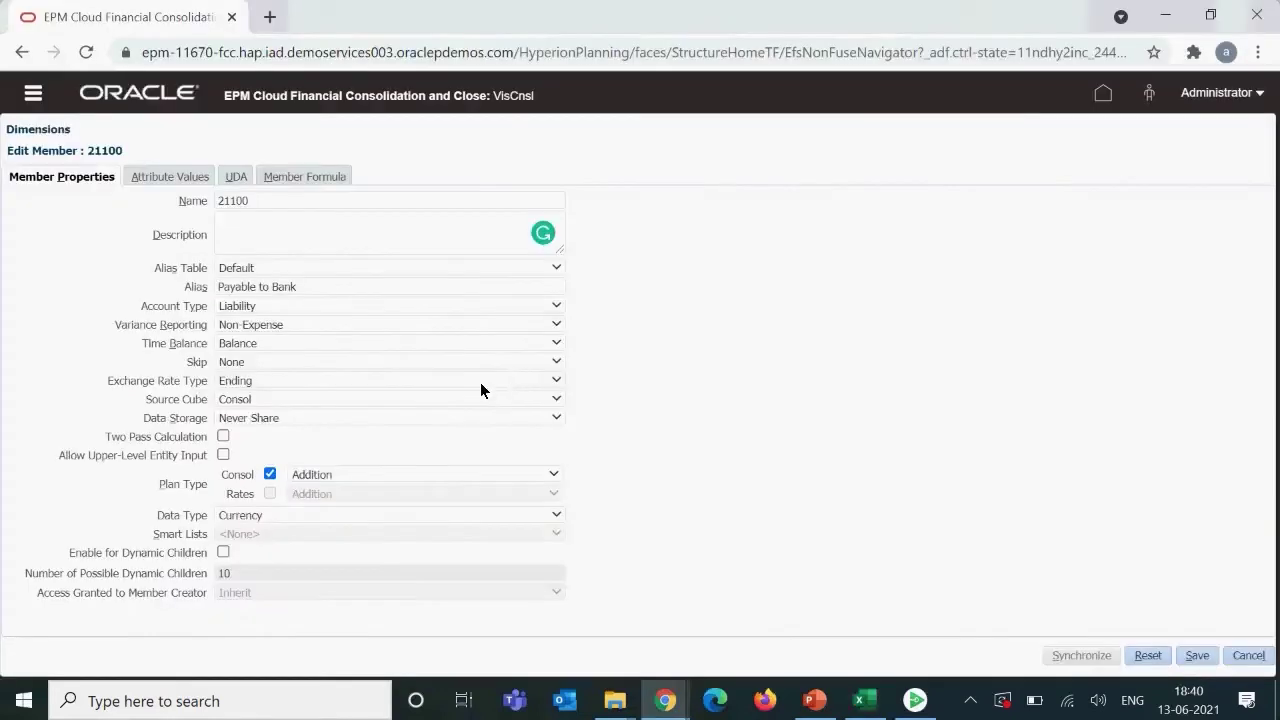
click(377, 344)
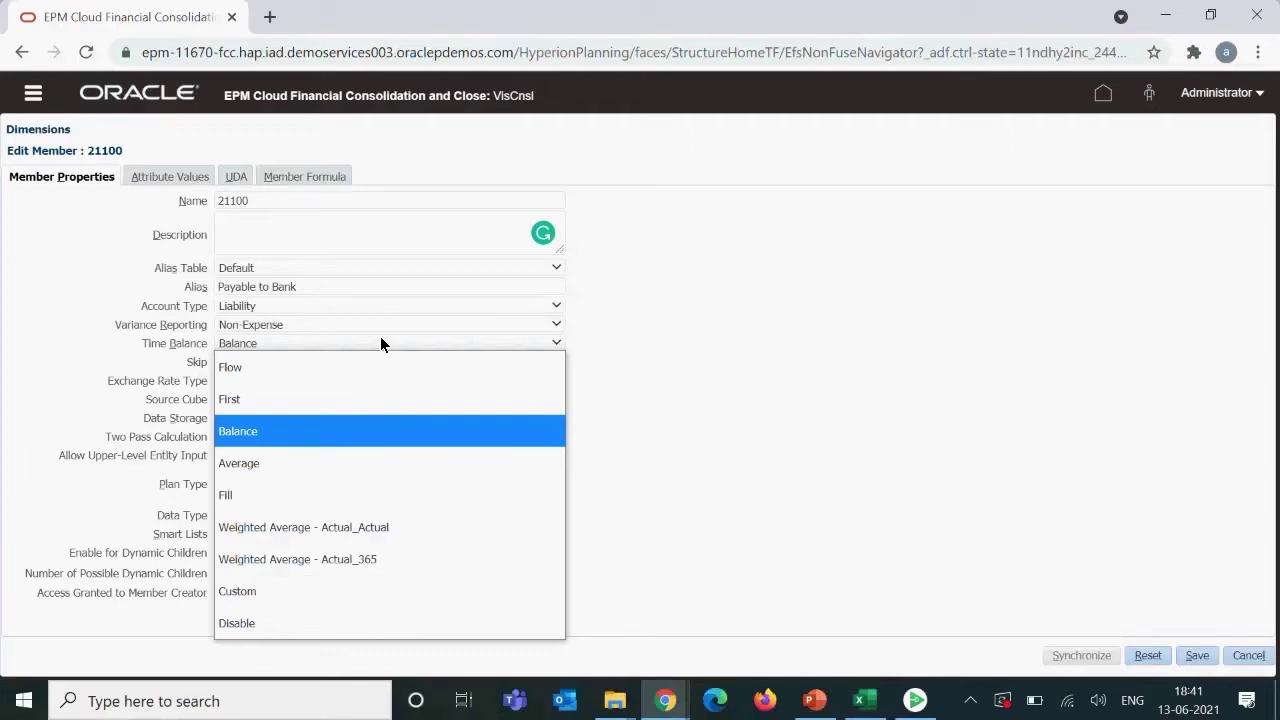
click(384, 343)
click(315, 362)
click(315, 362)
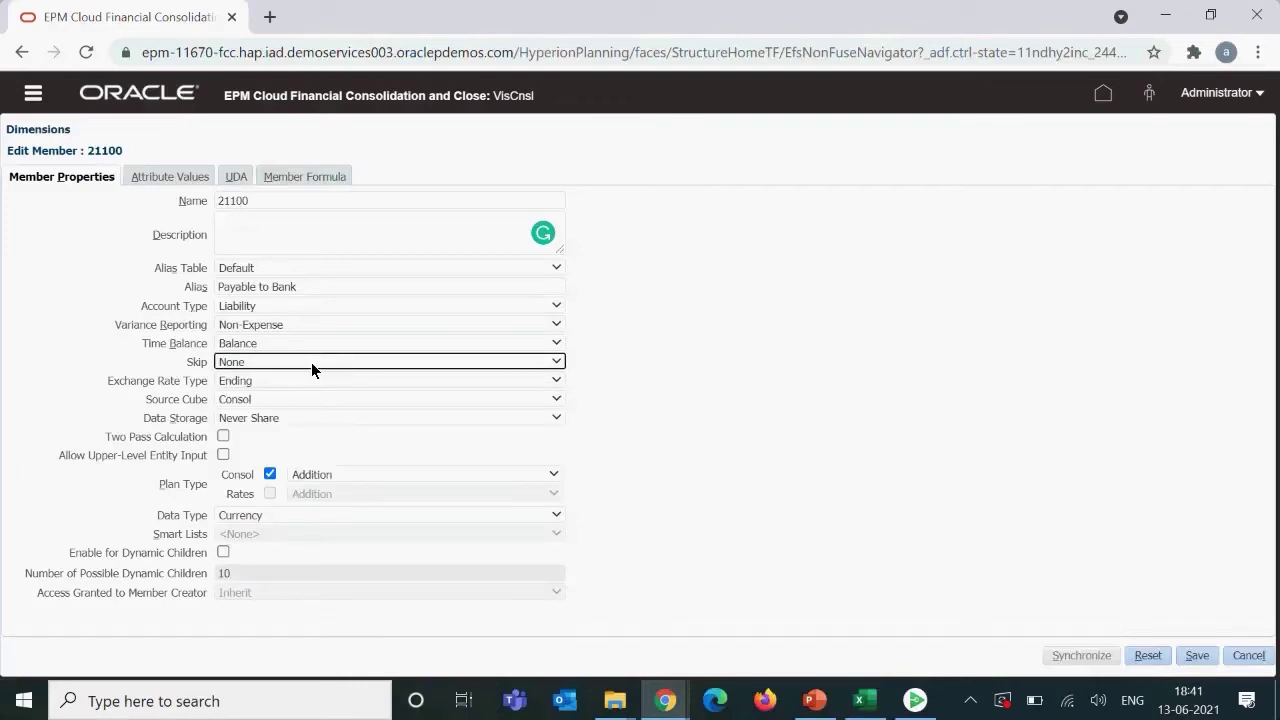
- Return to the Excel training sheet and fill cells C11:C14 beside the Average to Last labels with blue
key(alt+Tab)
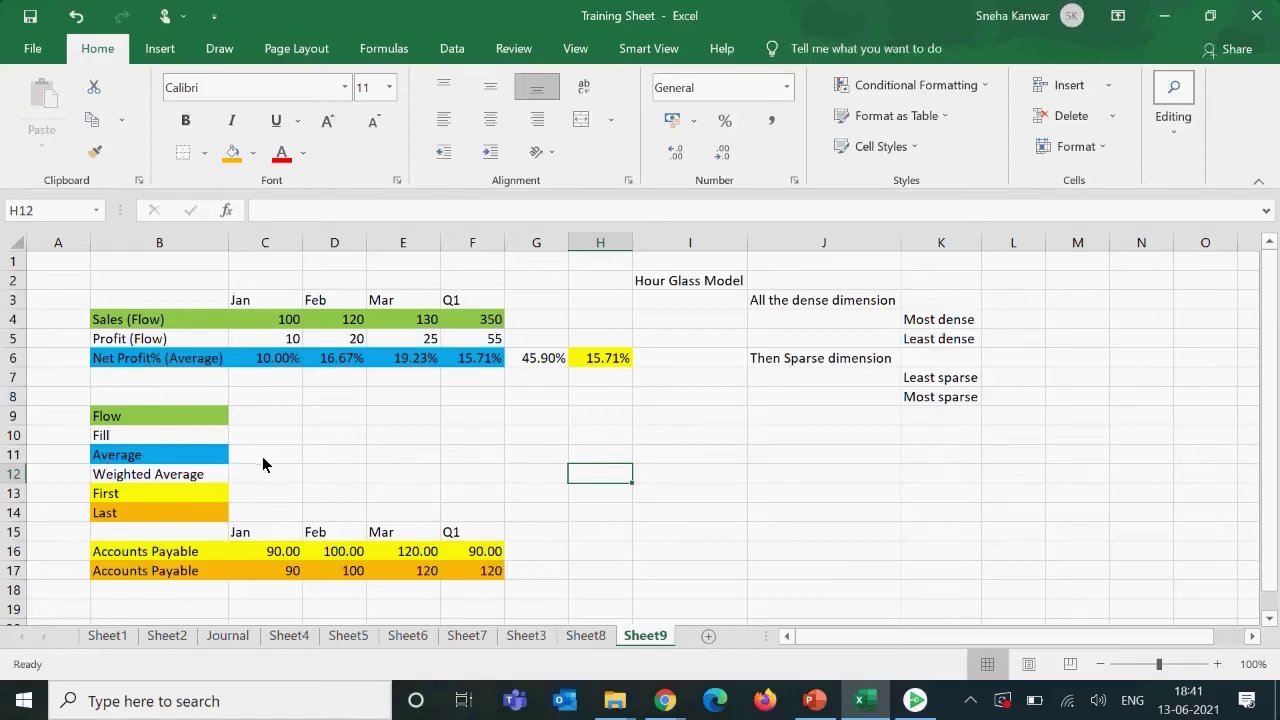
click(265, 456)
click(278, 496)
click(266, 516)
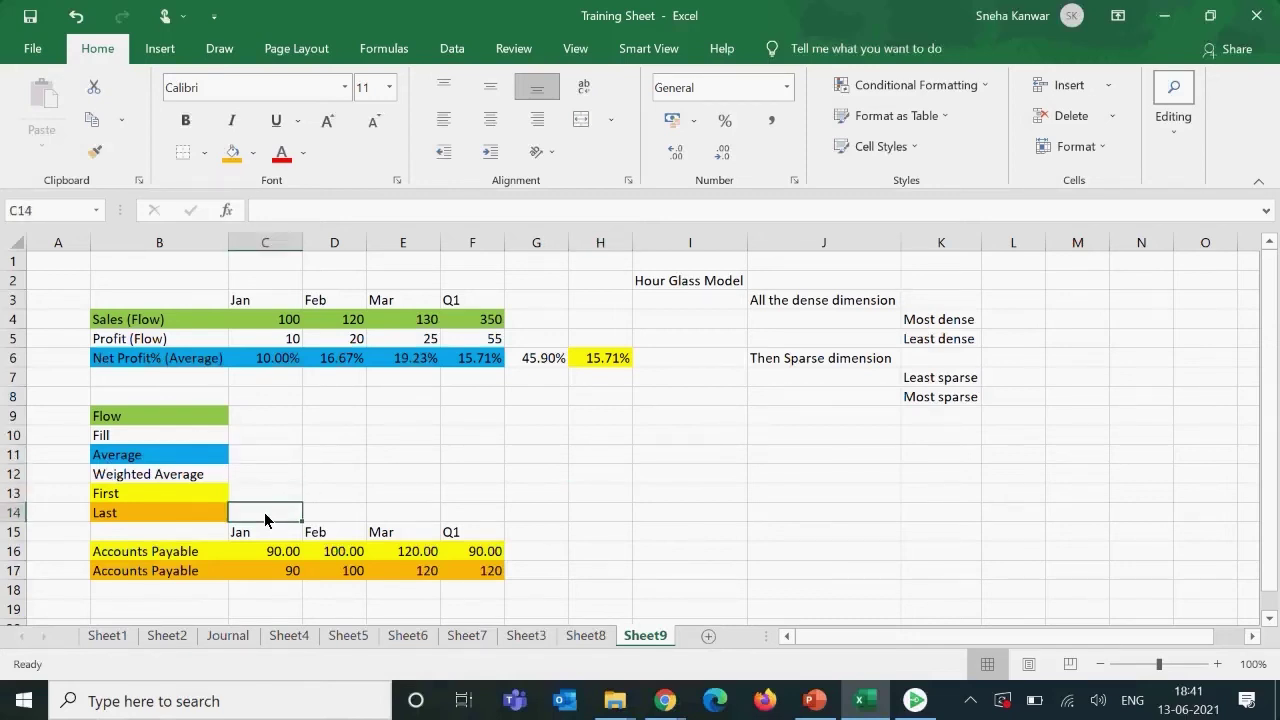
drag(252, 463, 263, 517)
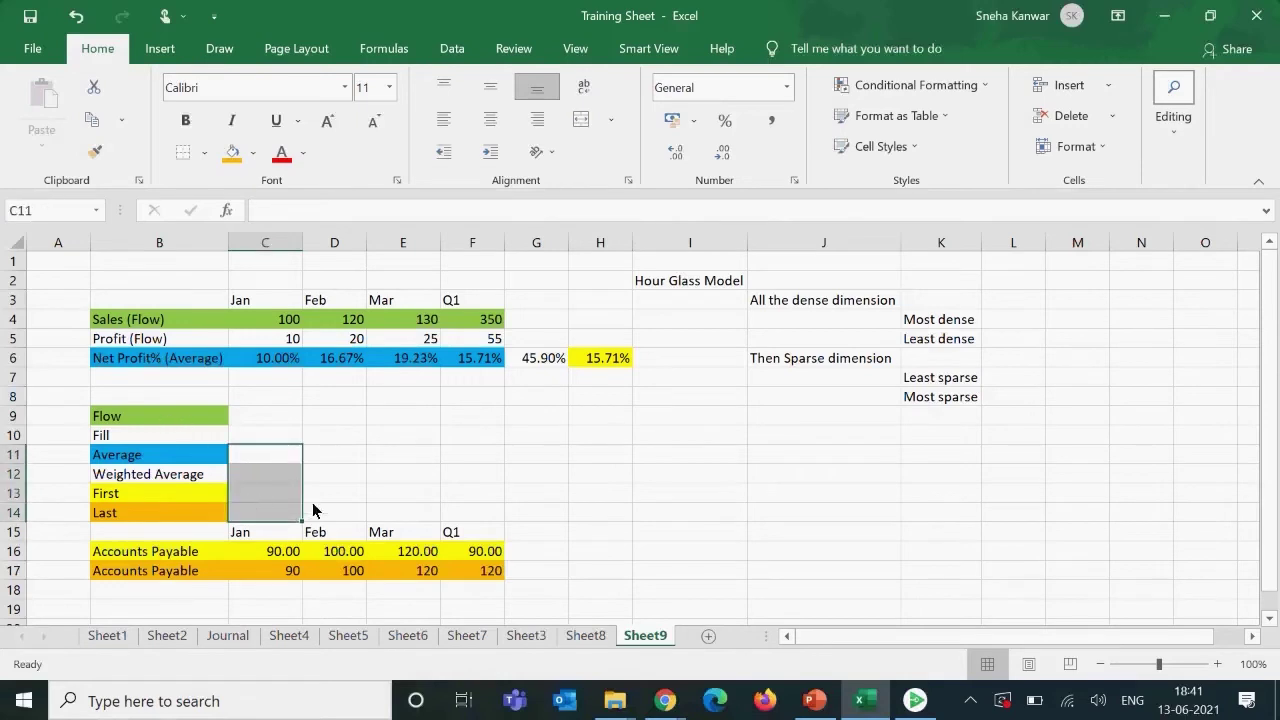
click(253, 153)
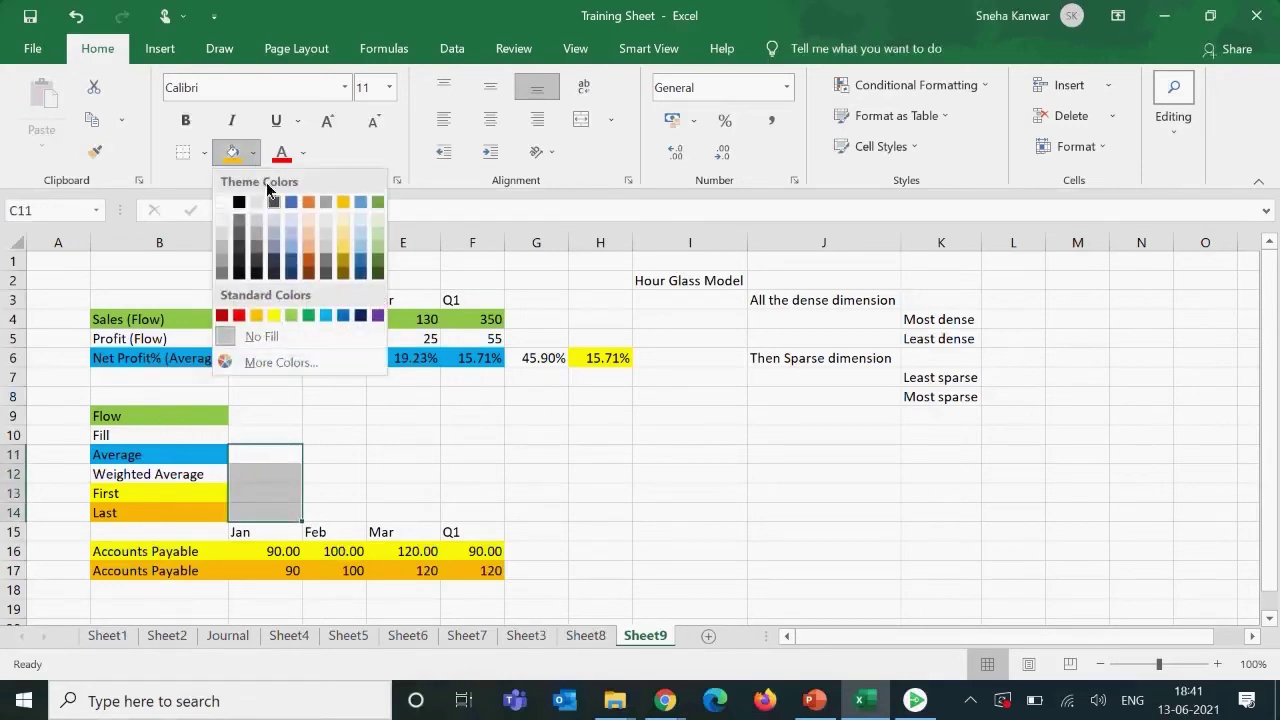
click(345, 318)
click(345, 494)
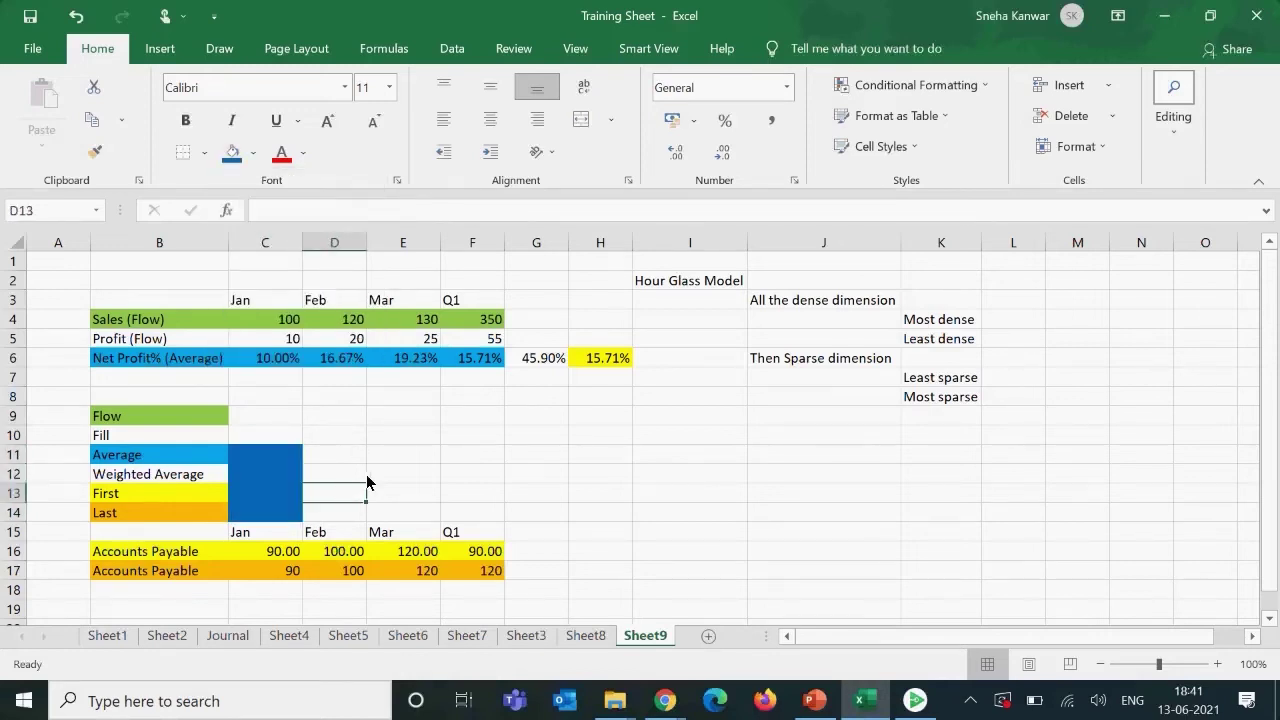
- Clear the Jan amount in C16 of the yellow Accounts Payable row
click(278, 556)
key(Delete)
click(406, 553)
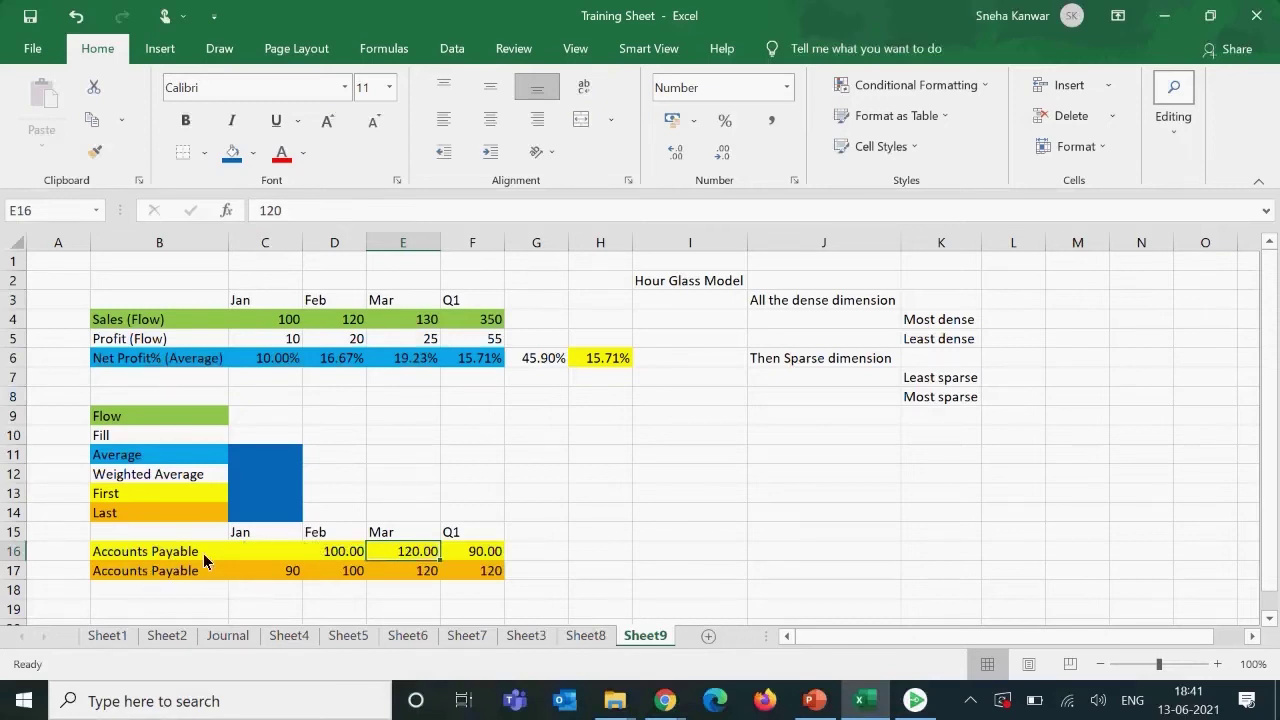
click(245, 557)
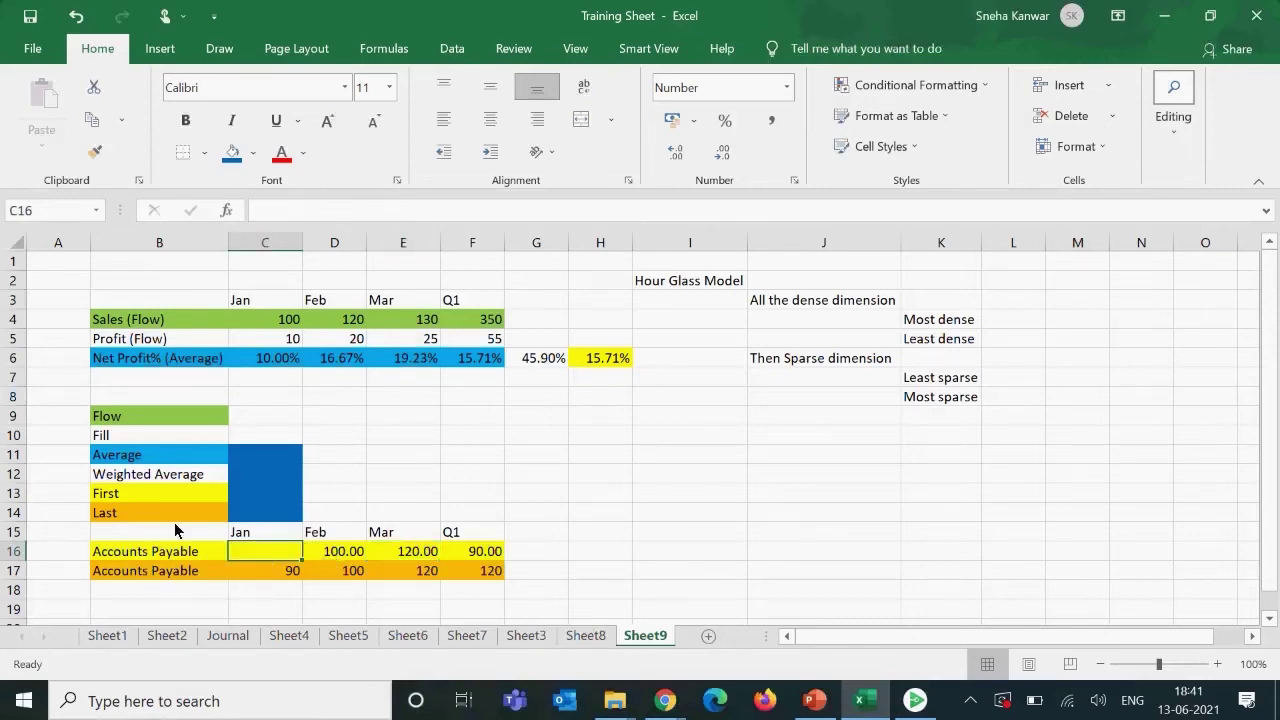
- Set the Q1 value of the yellow Accounts Payable row to 0, following the First time balance type
click(130, 500)
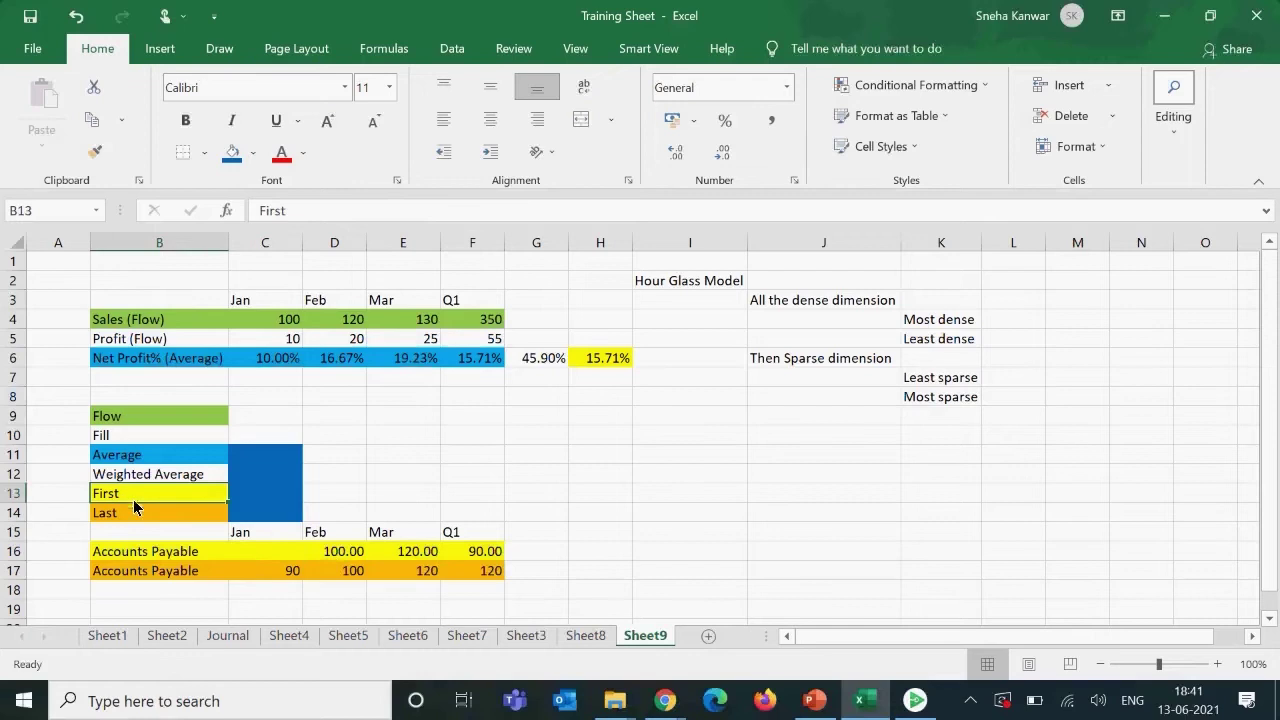
click(484, 556)
text(0)
key(Return)
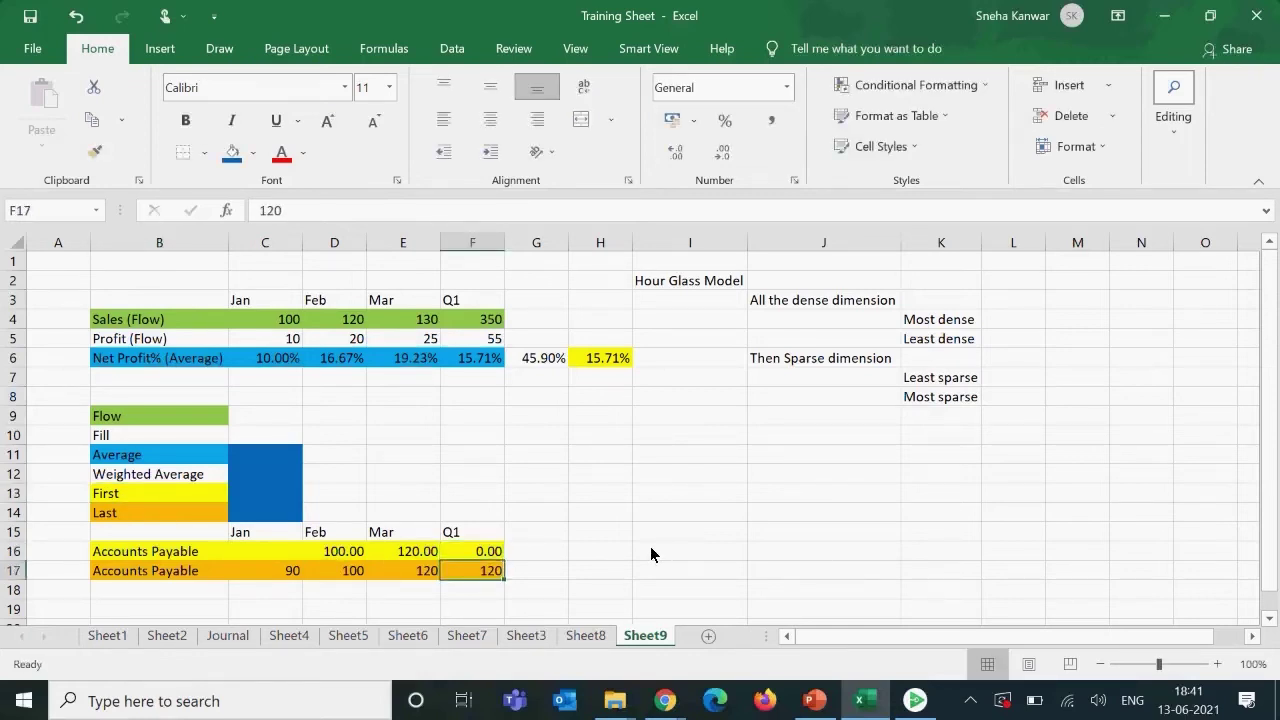
- Set the Q1 value of the yellow Accounts Payable row to 100, matching its Feb amount
click(271, 551)
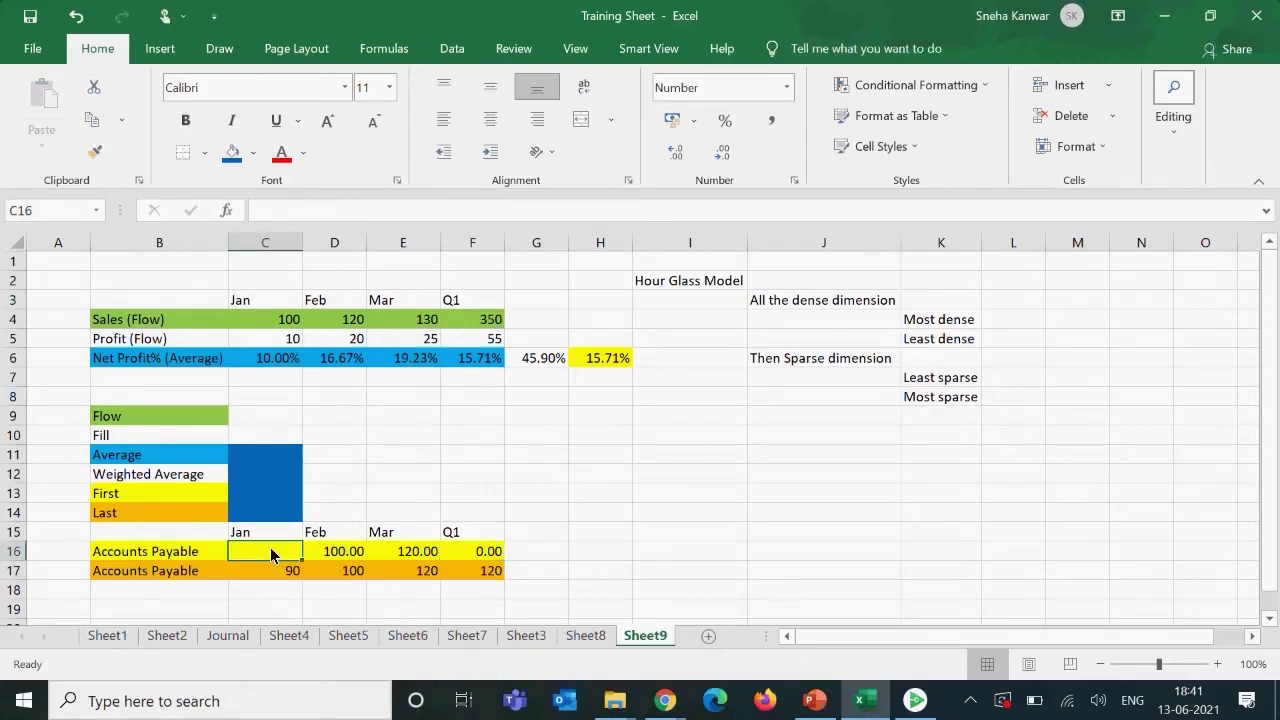
click(336, 552)
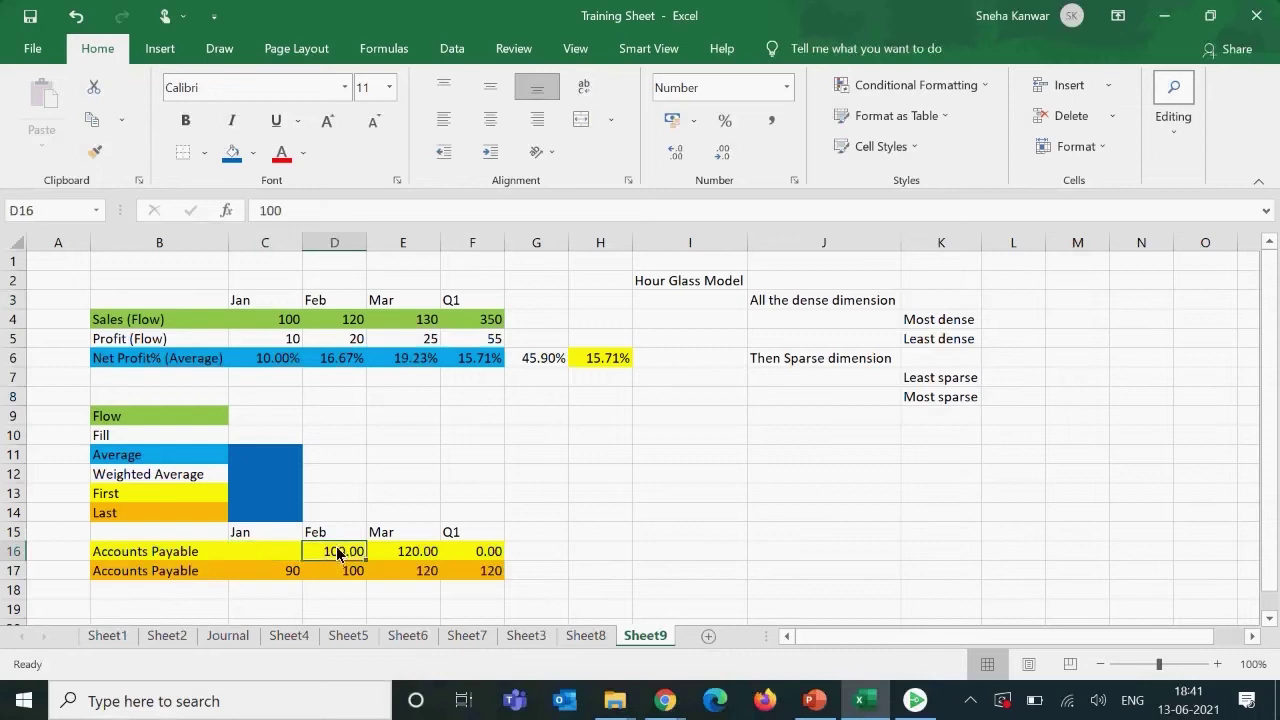
click(477, 556)
text(100)
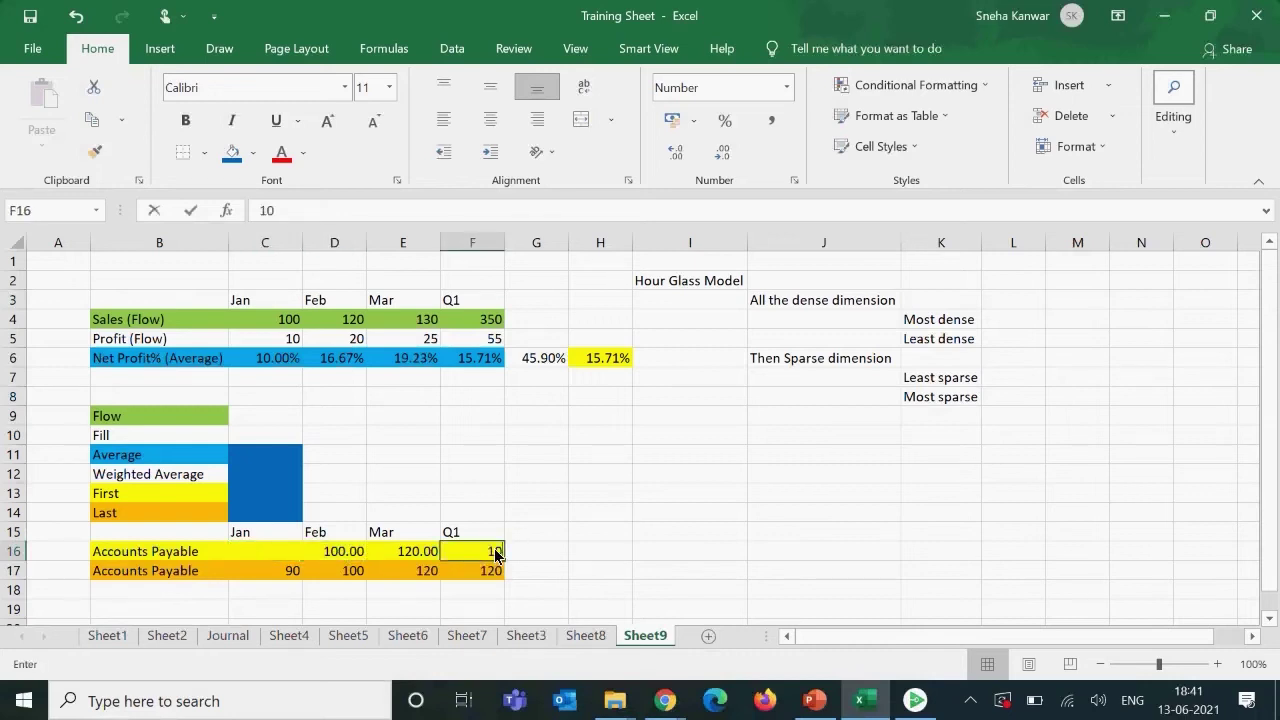
key(Return)
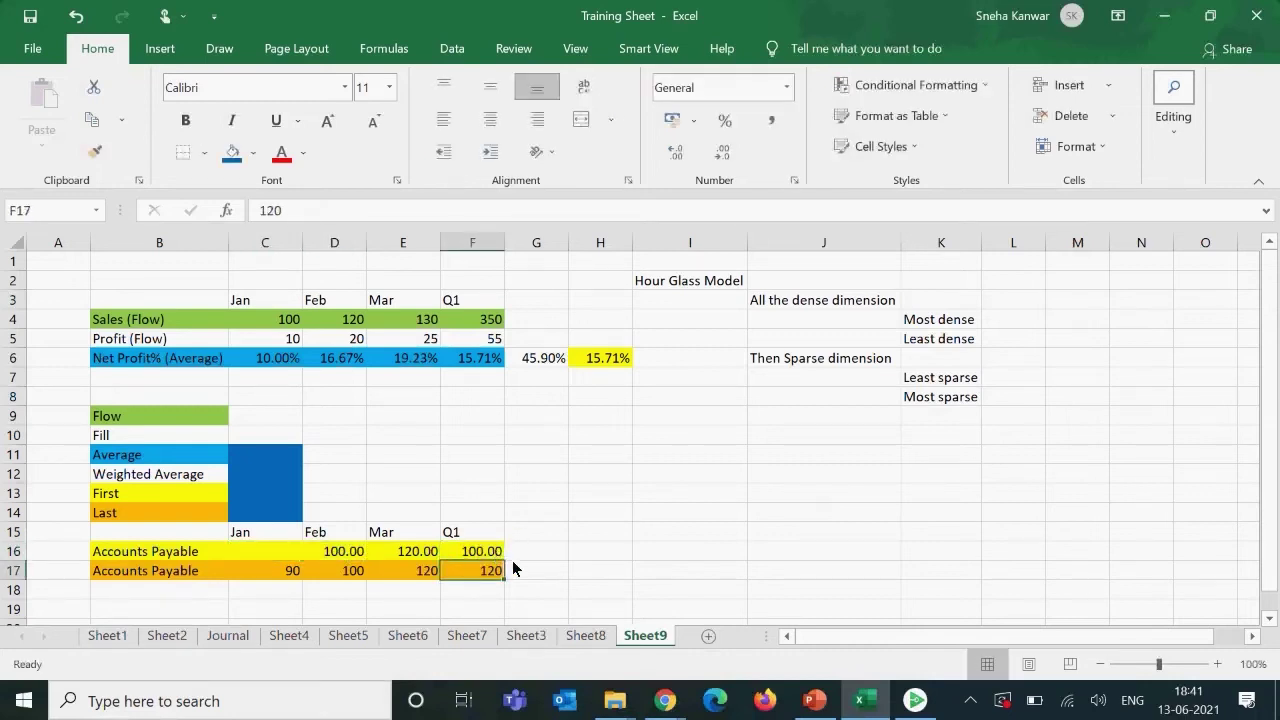
- Clear the Mar amount in E17 of the orange Accounts Payable row and set its Q1 value to 0
click(407, 567)
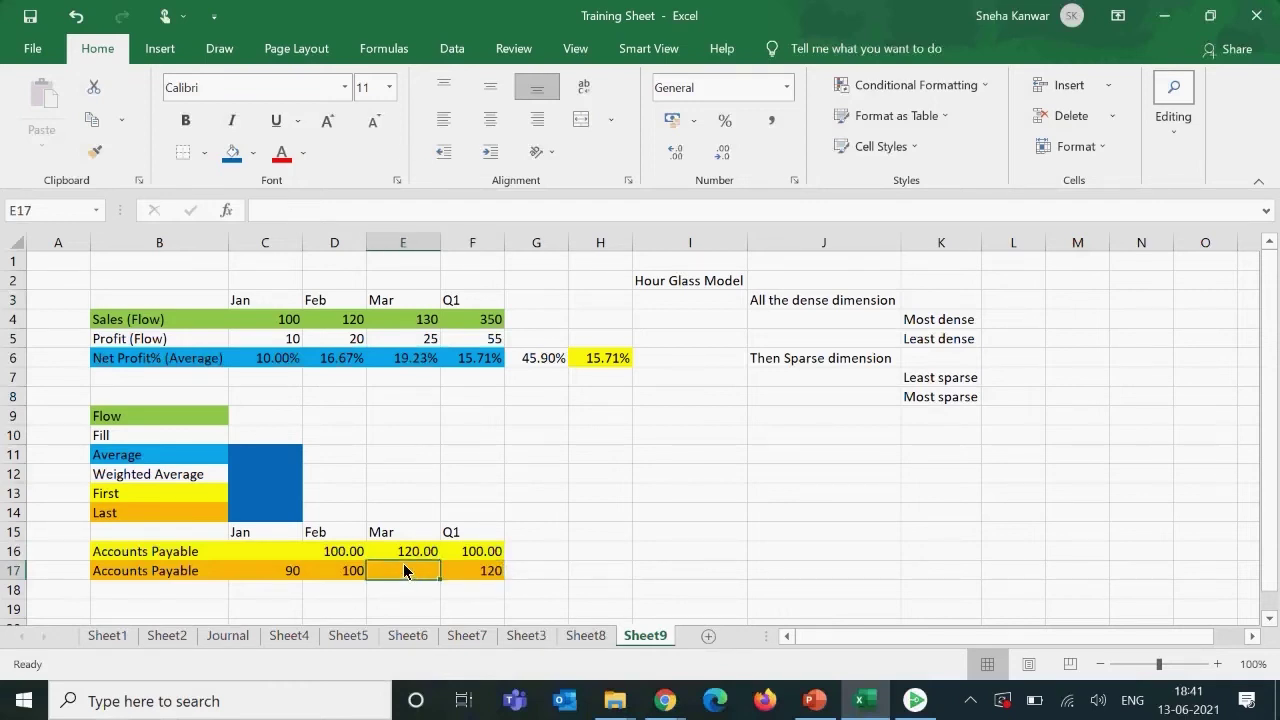
click(474, 579)
text(0)
key(Return)
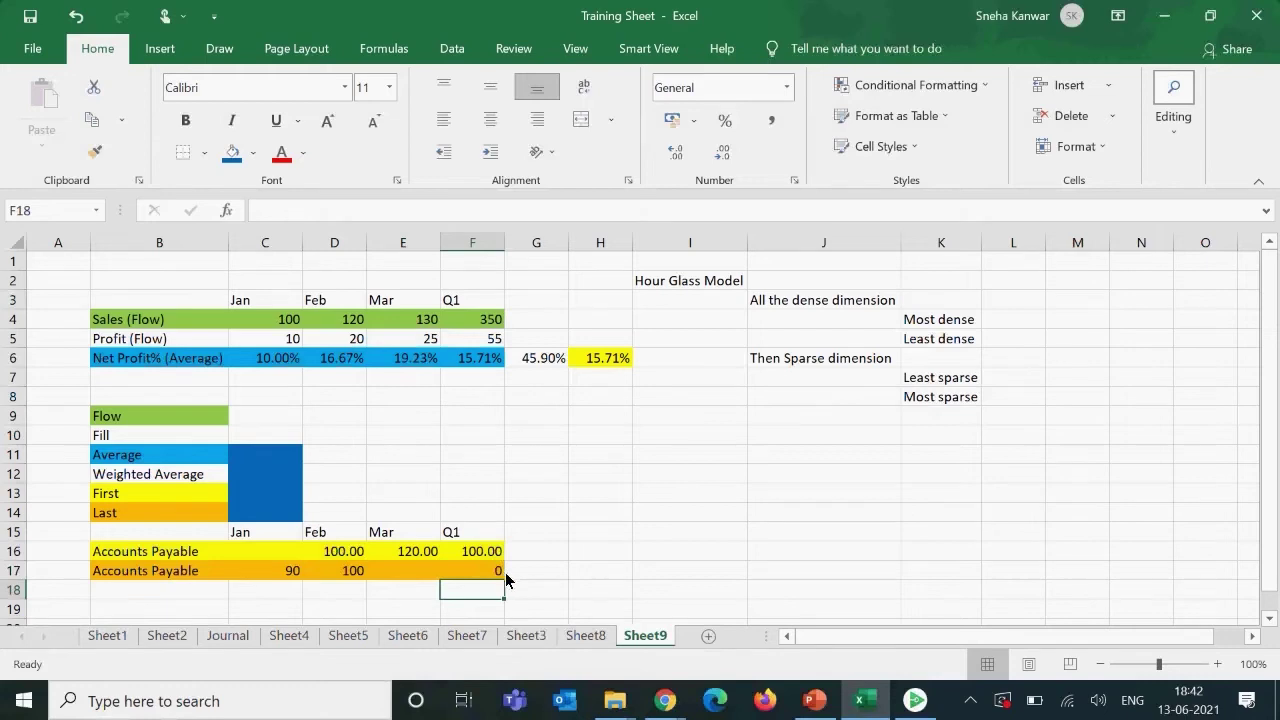
- Switch to the Oracle EPM Cloud page in Chrome and point out the Missing option of the Skip property
key(alt+Tab)
click(322, 364)
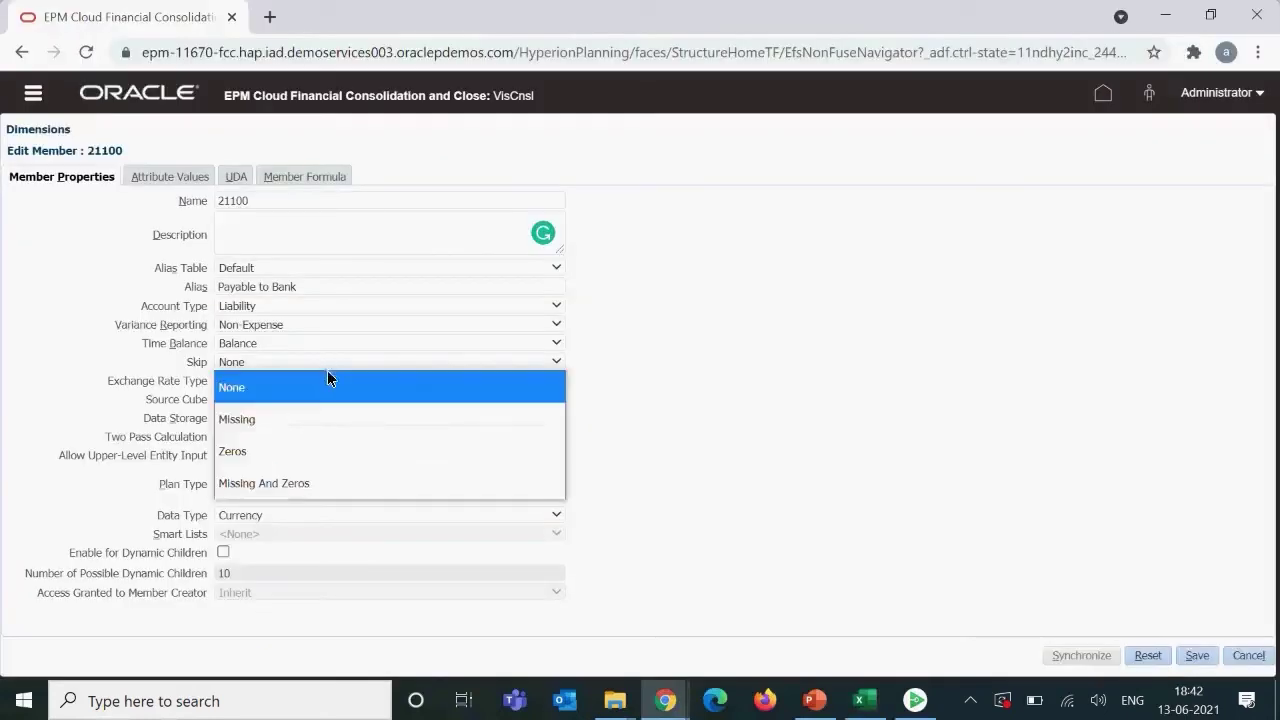
click(290, 417)
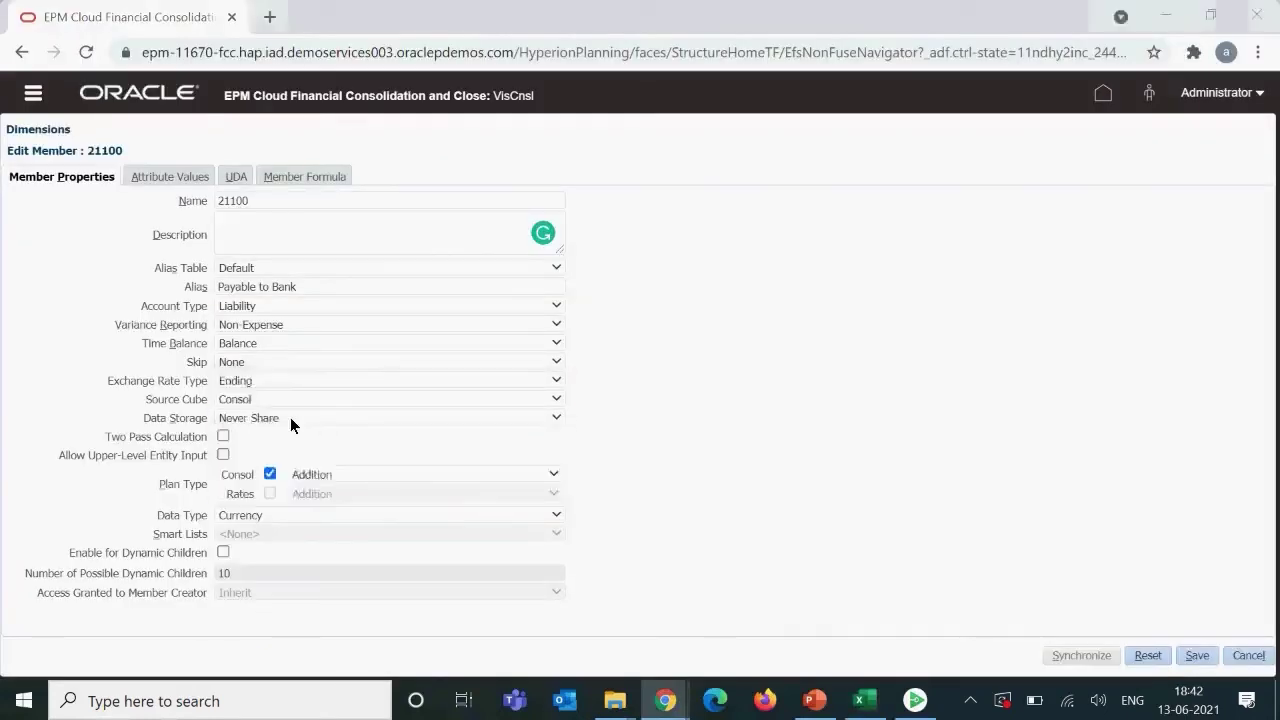
- Return to the Excel training sheet and set the Q1 value of the orange Accounts Payable row to 100
key(alt+Tab)
click(335, 571)
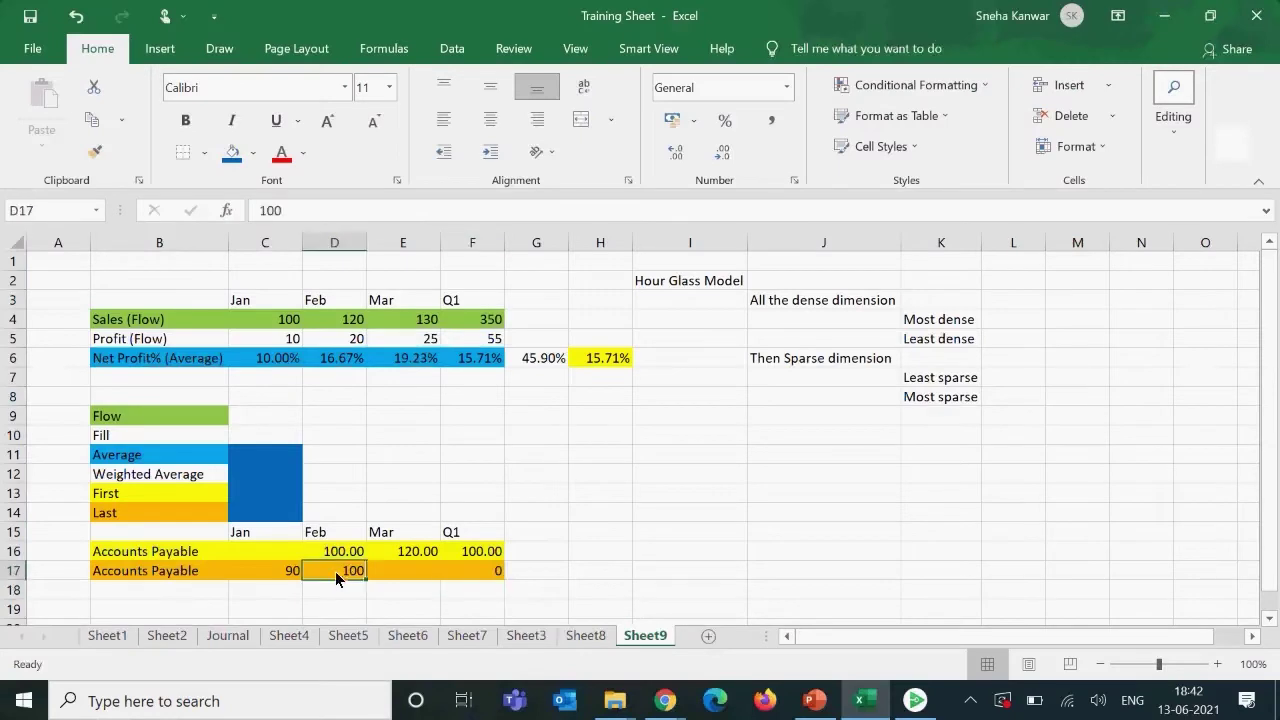
click(492, 571)
text(100)
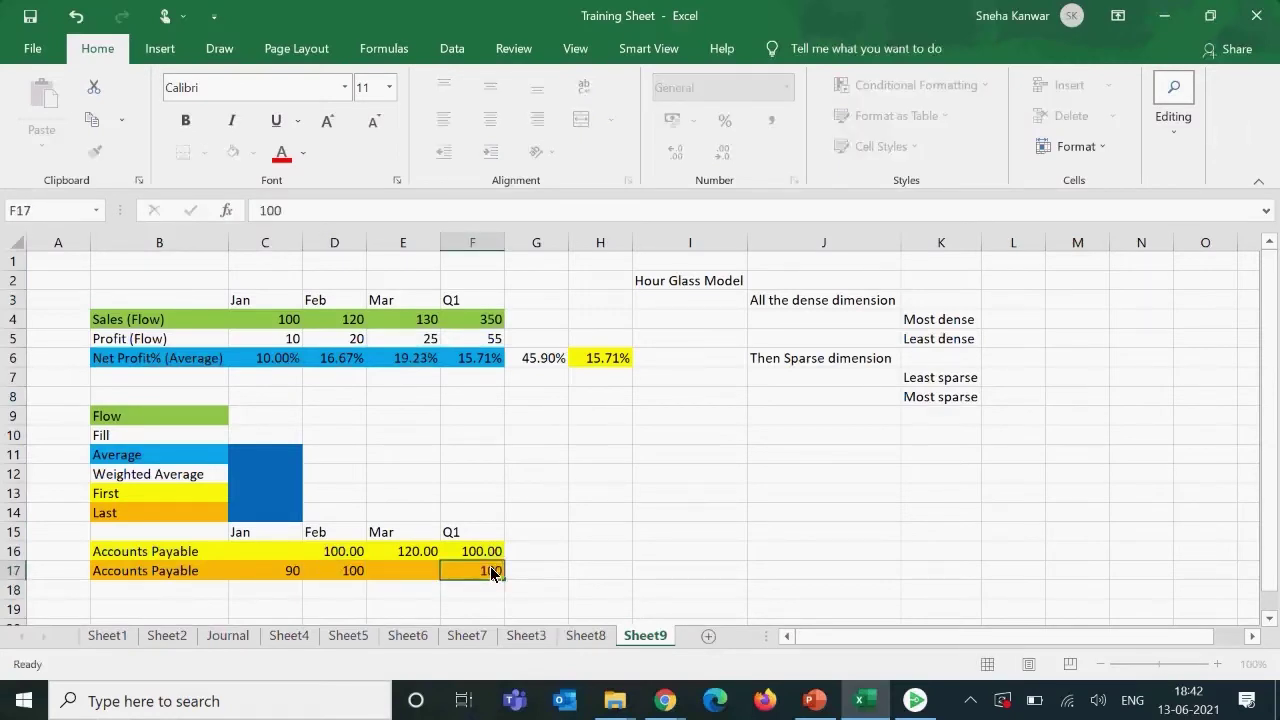
key(Return)
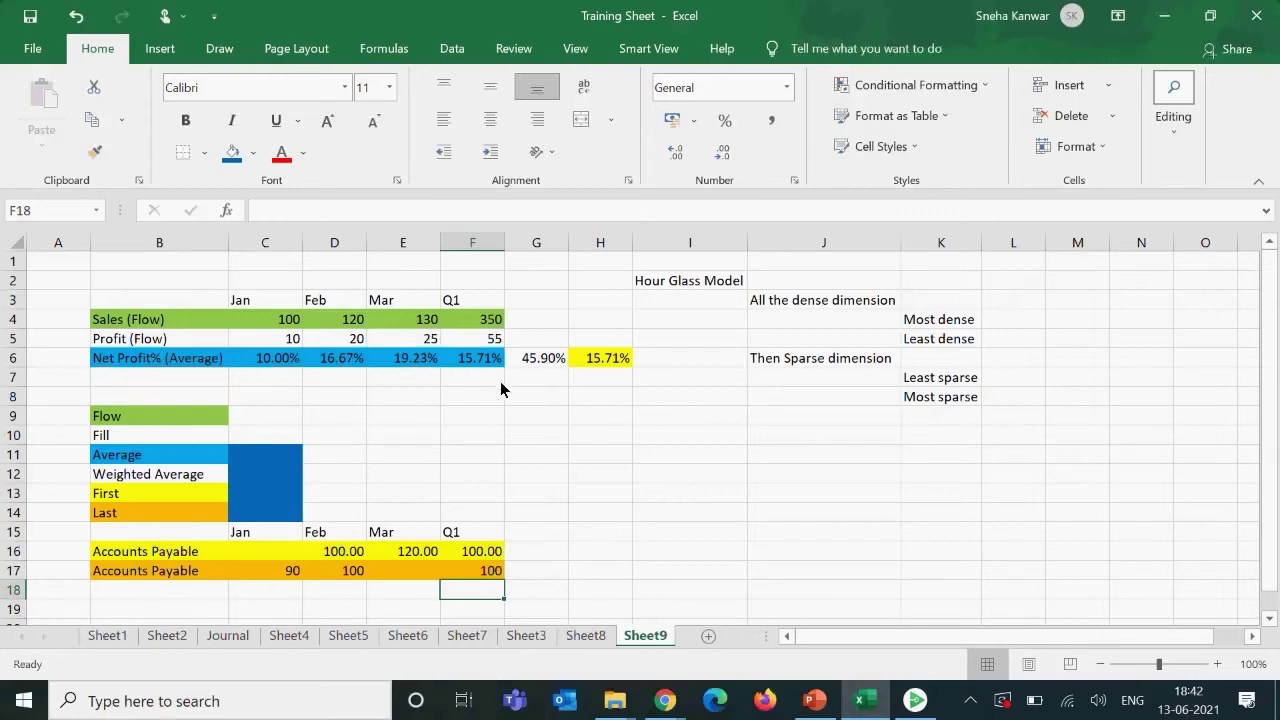
- Clear the Jan profit in C5 and check the Jan Net Profit% formula in C6
click(288, 340)
key(Delete)
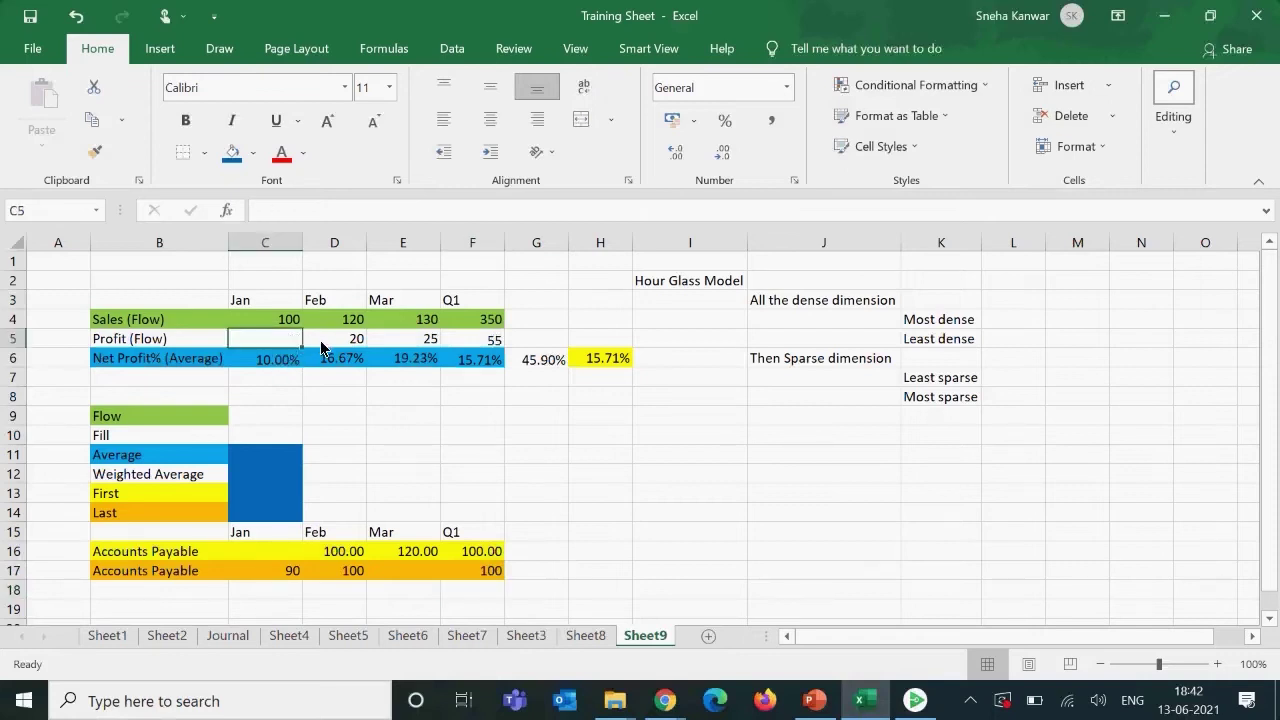
click(272, 360)
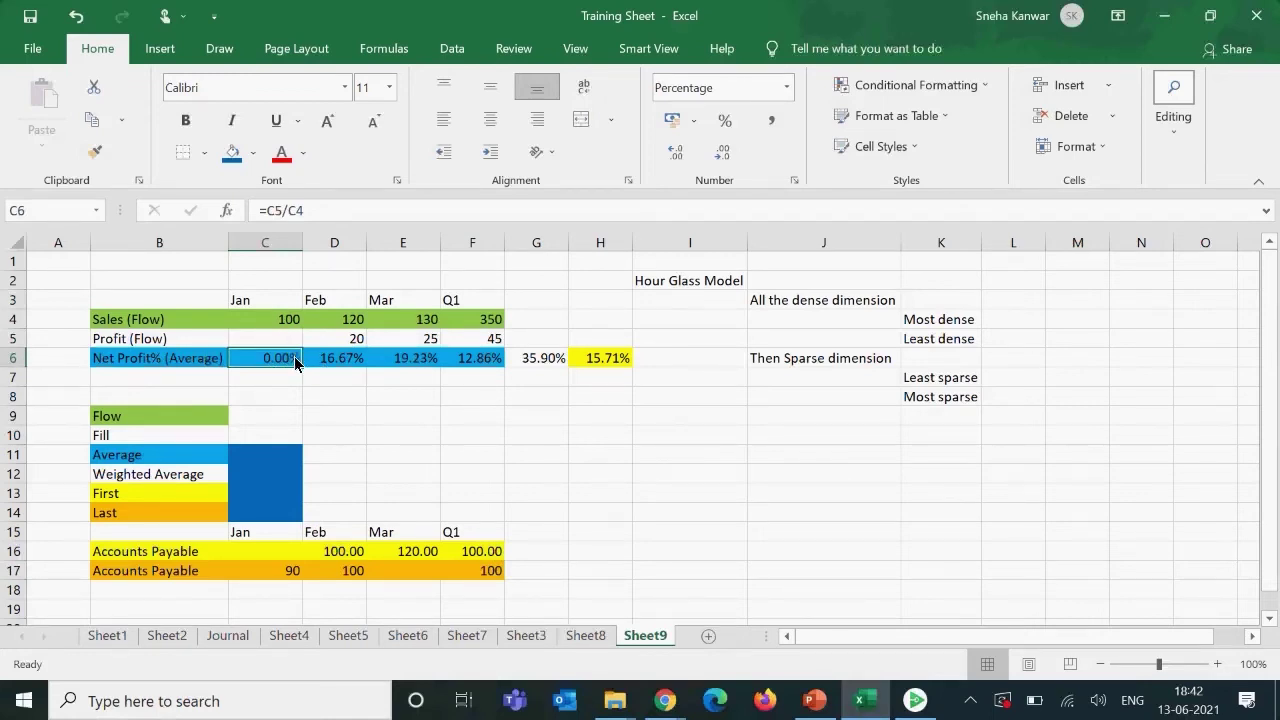
- Switch to the Oracle EPM Cloud page in Chrome and review the Skip and Exchange Rate Type options of the Payable to Bank account
key(alt+Tab)
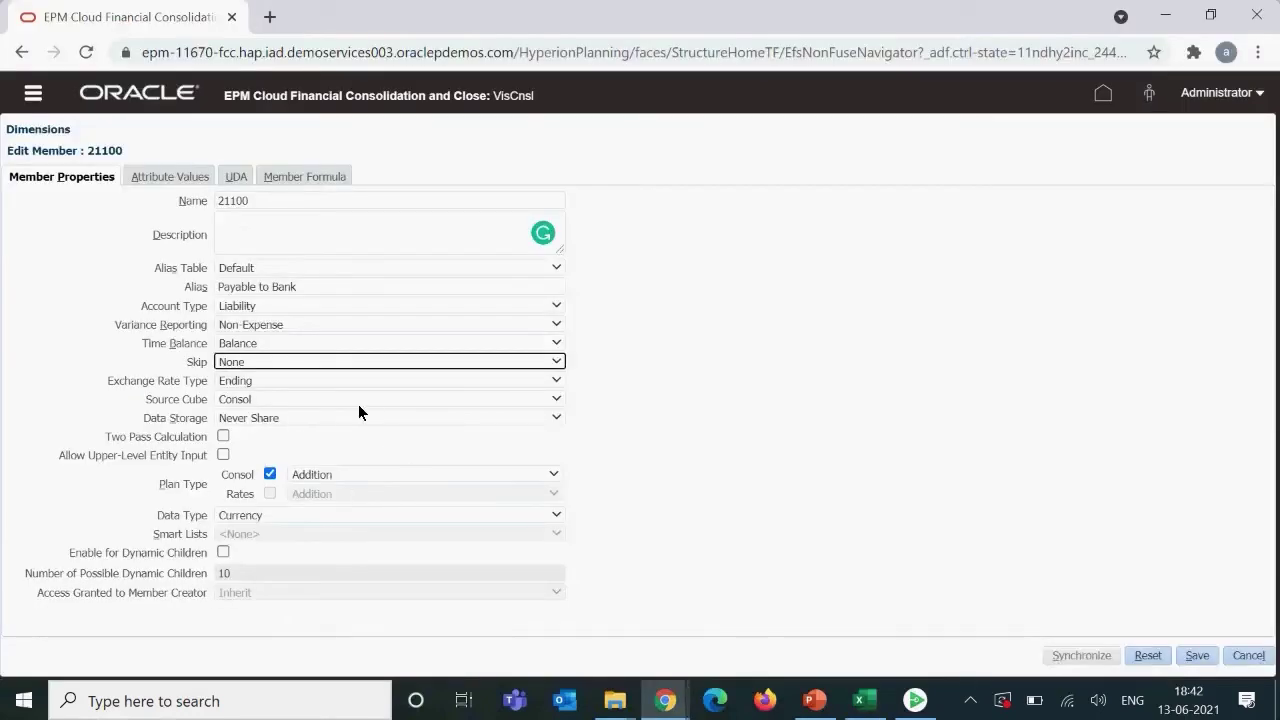
click(344, 362)
click(345, 362)
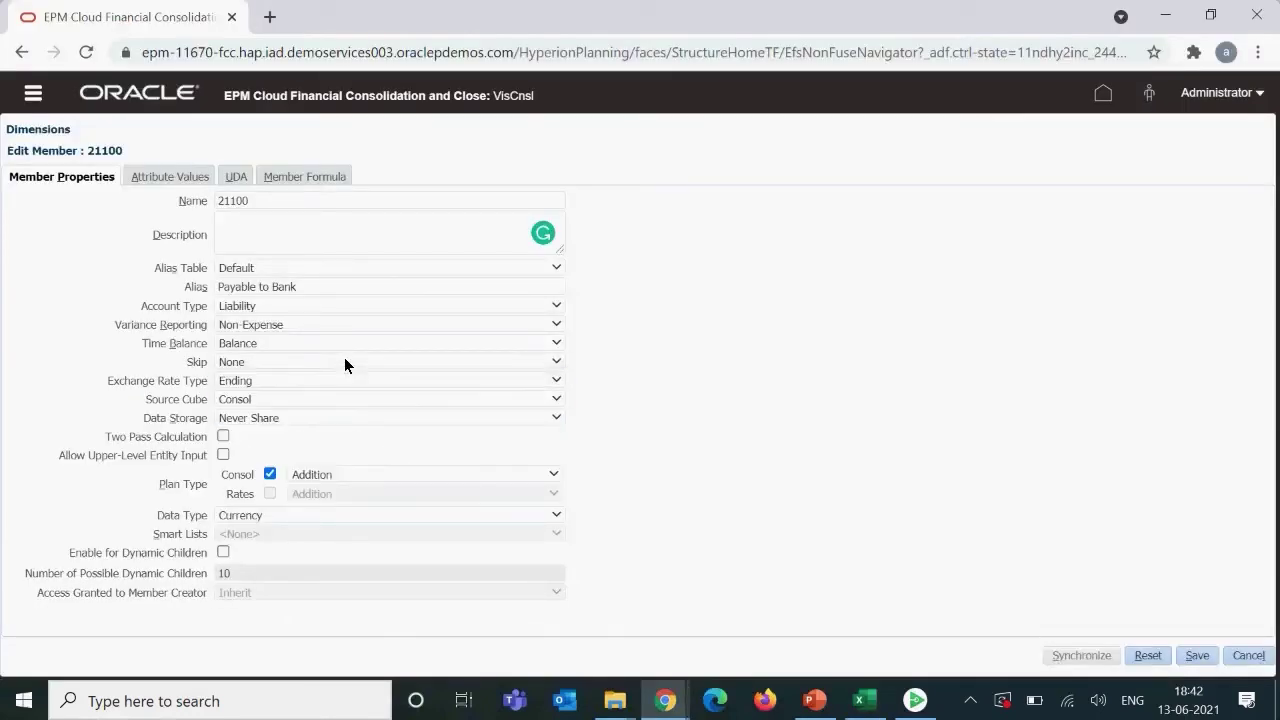
click(269, 384)
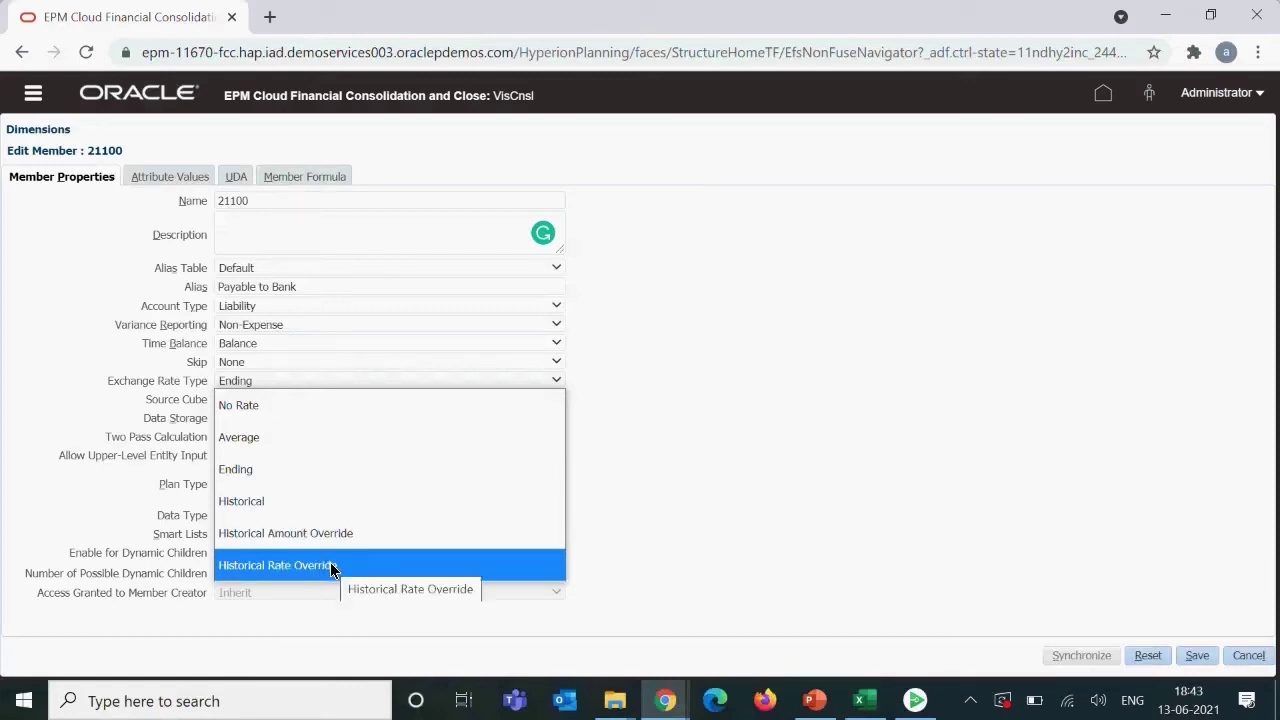
click(370, 403)
- Examine the Source Cube options of the Payable to Bank account
click(370, 403)
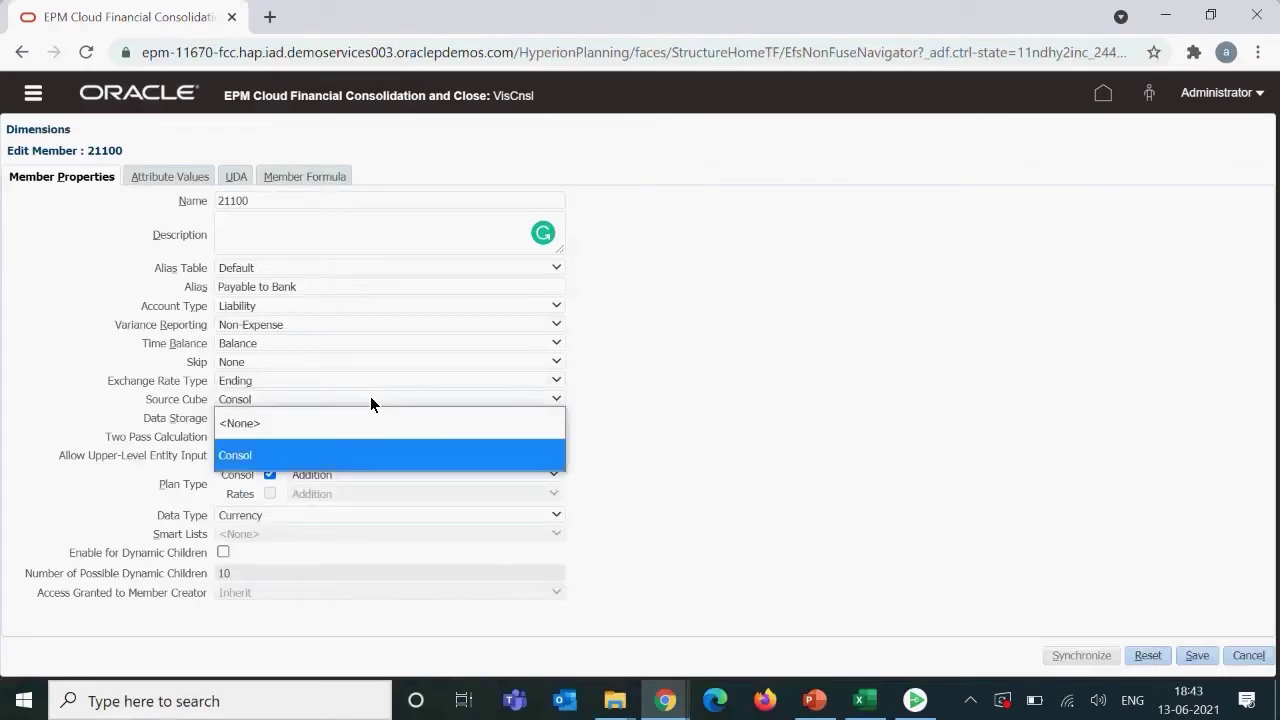
click(370, 399)
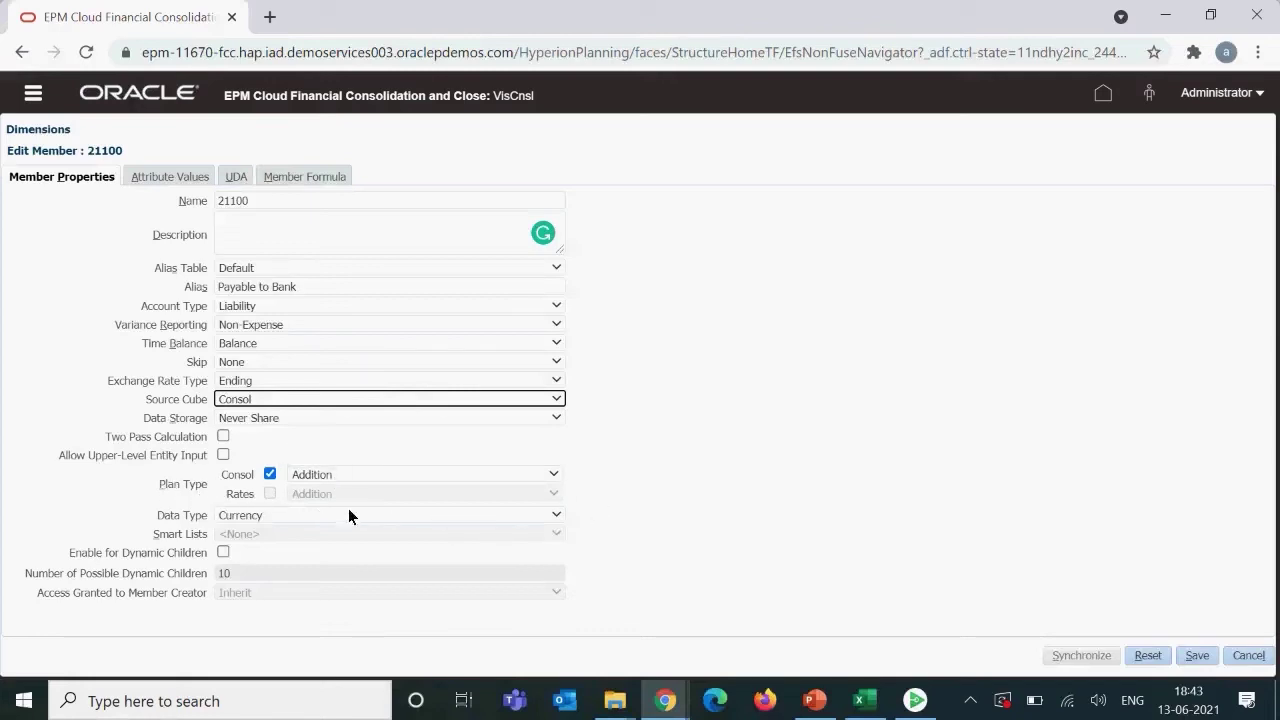
click(361, 400)
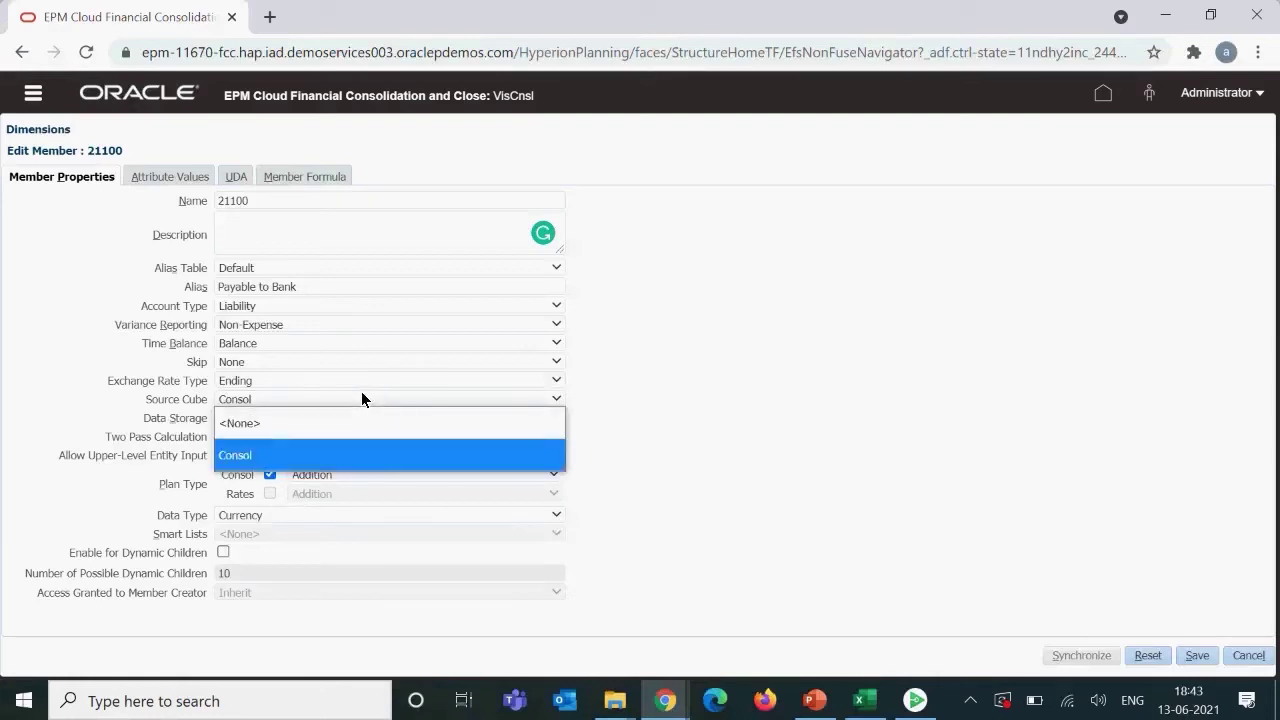
click(361, 398)
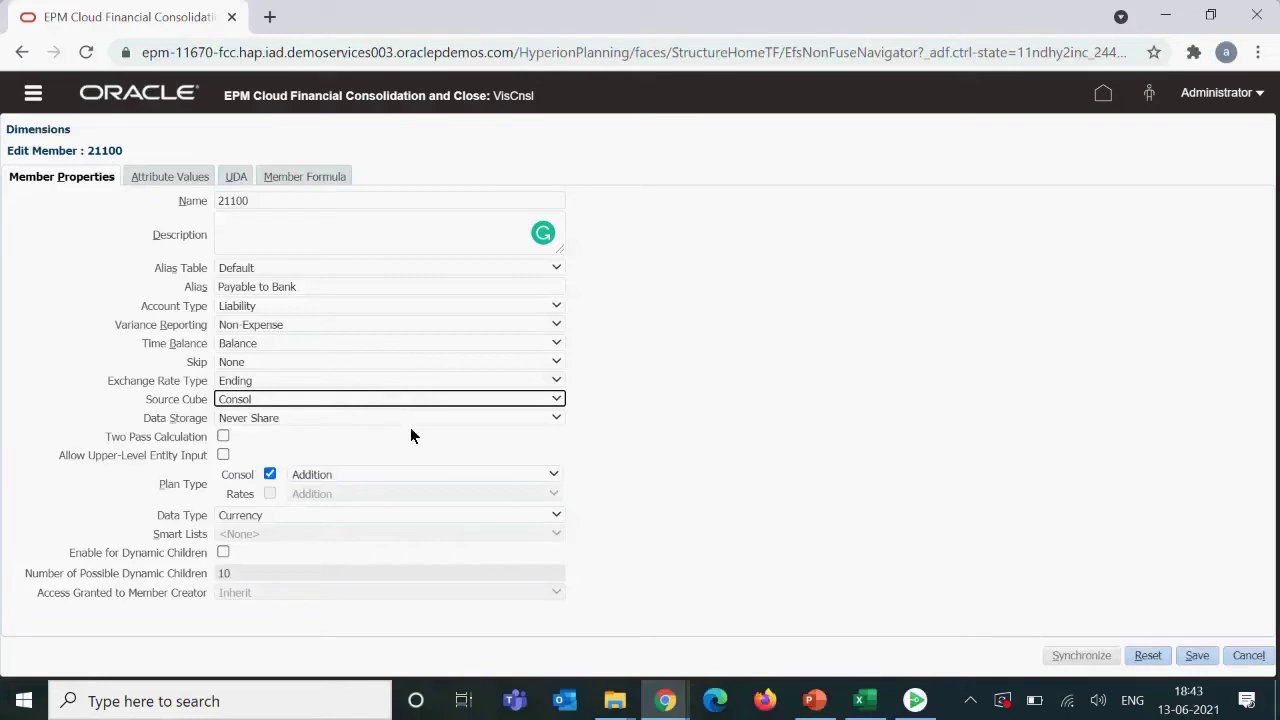
click(341, 392)
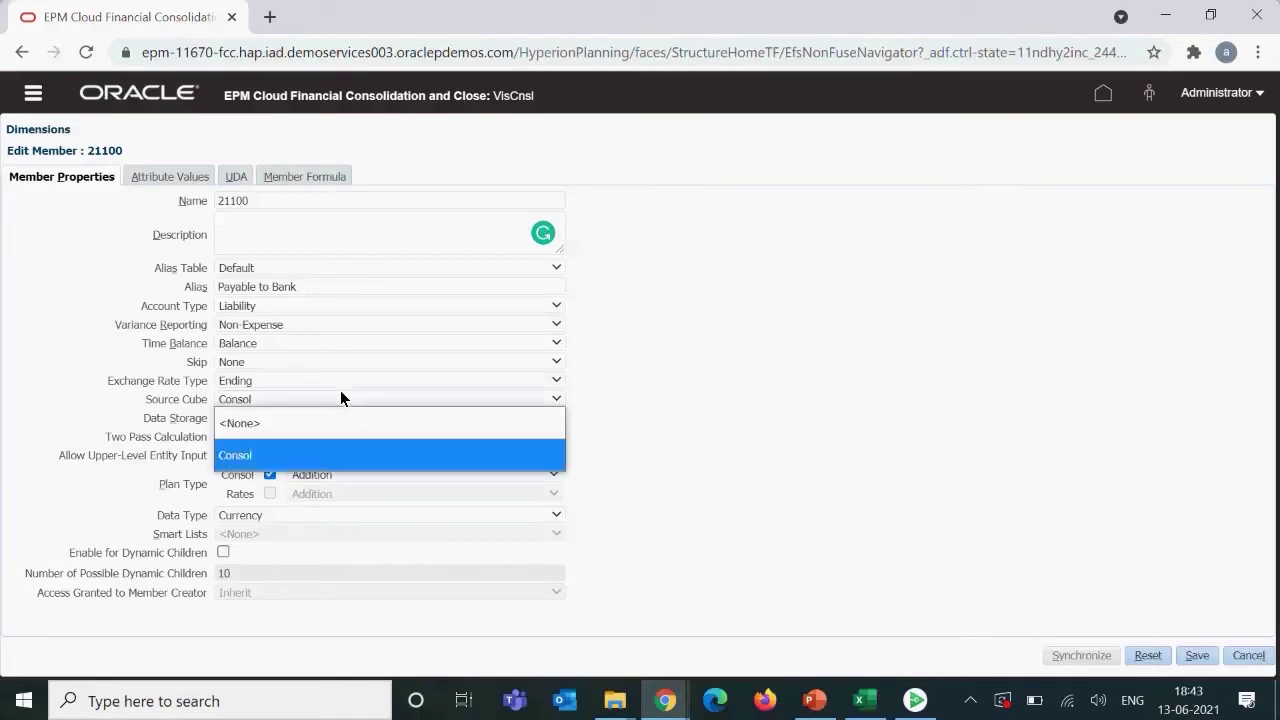
click(341, 392)
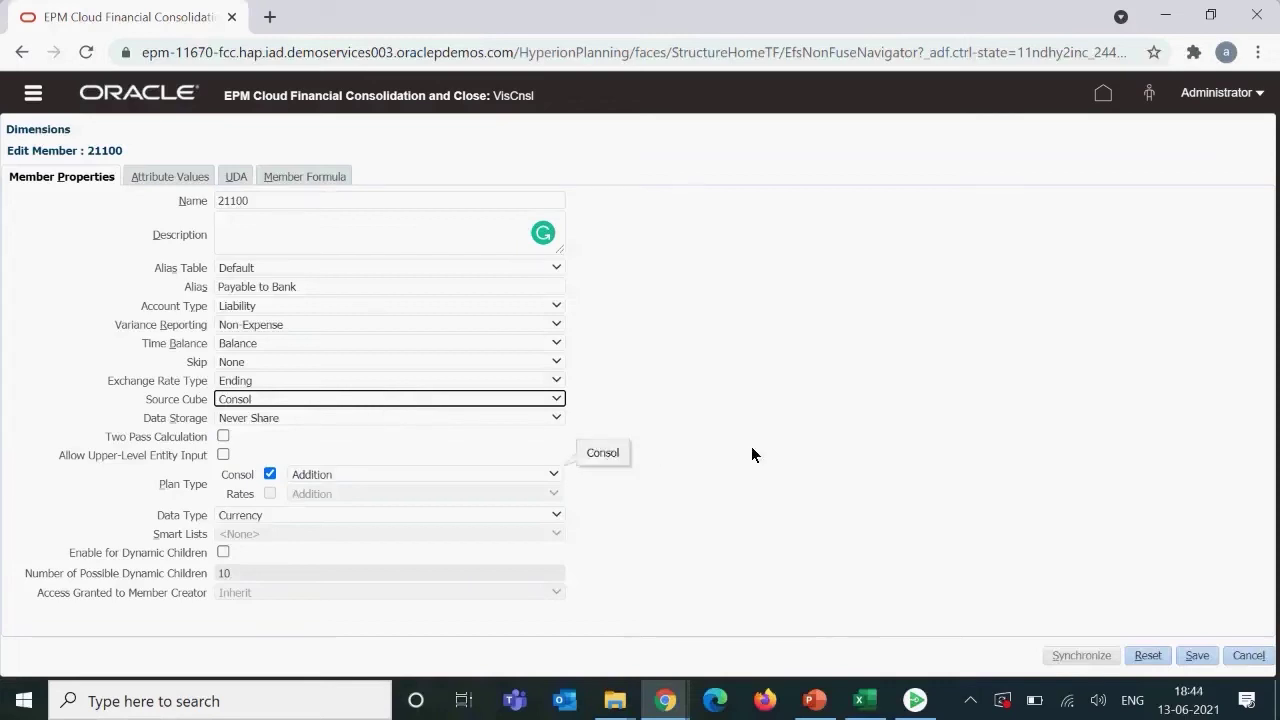
click(478, 397)
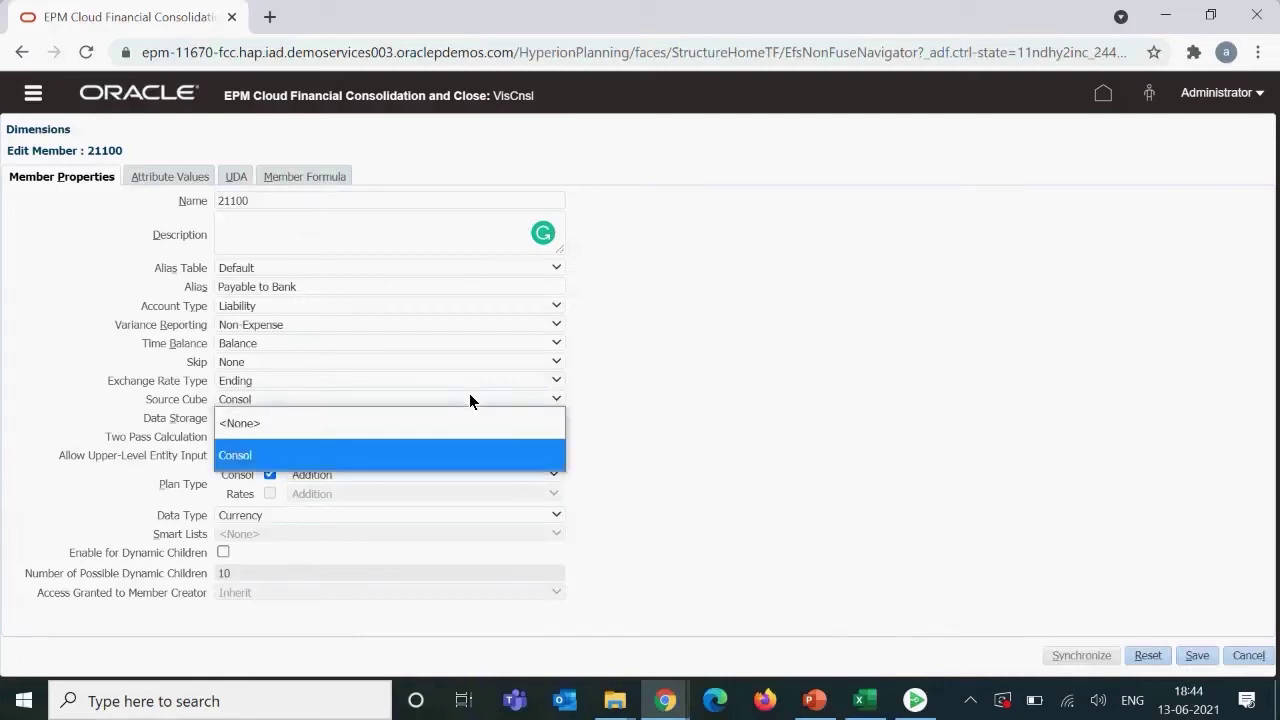
click(469, 393)
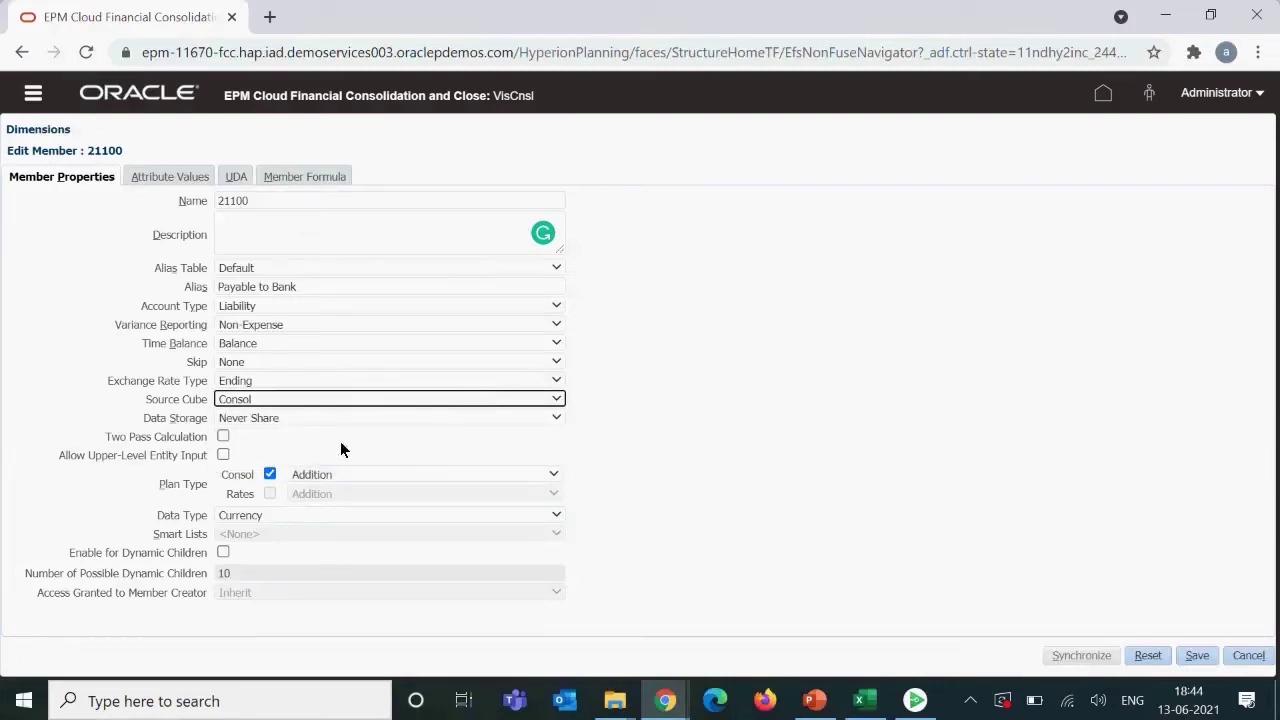
- Review the Data Storage and Data Type options of the Payable to Bank account
click(432, 420)
click(432, 420)
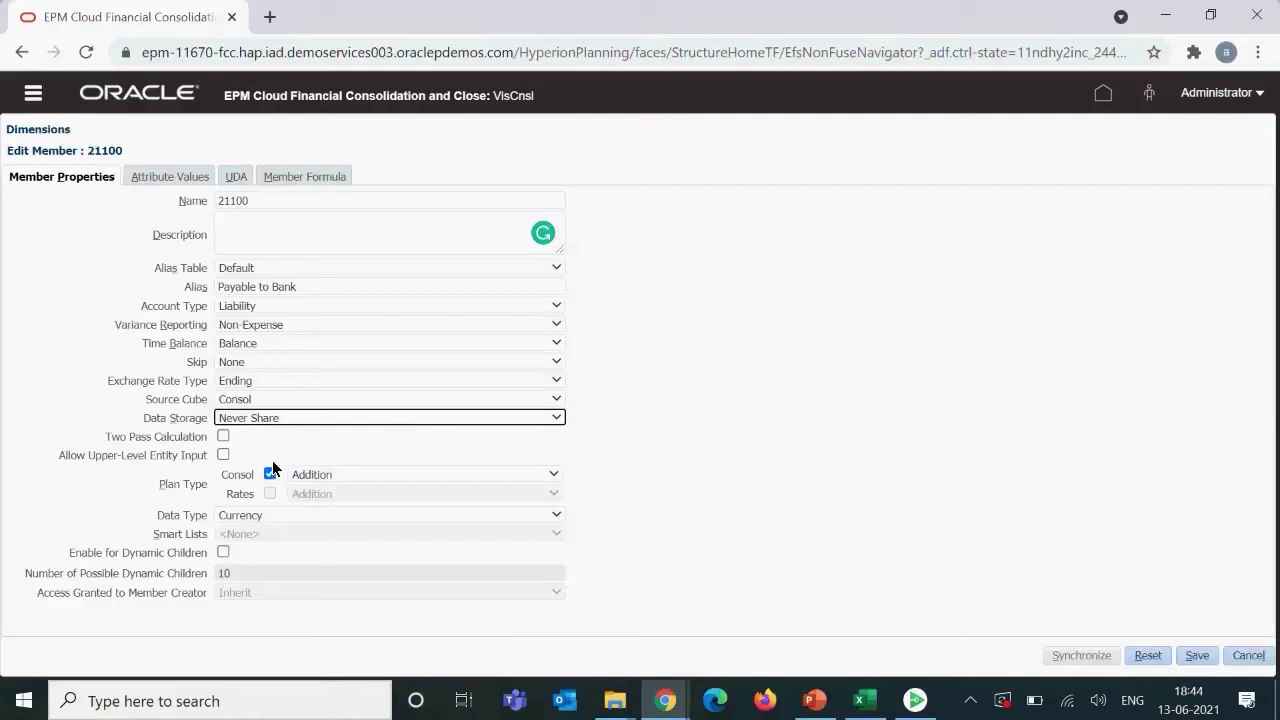
click(414, 515)
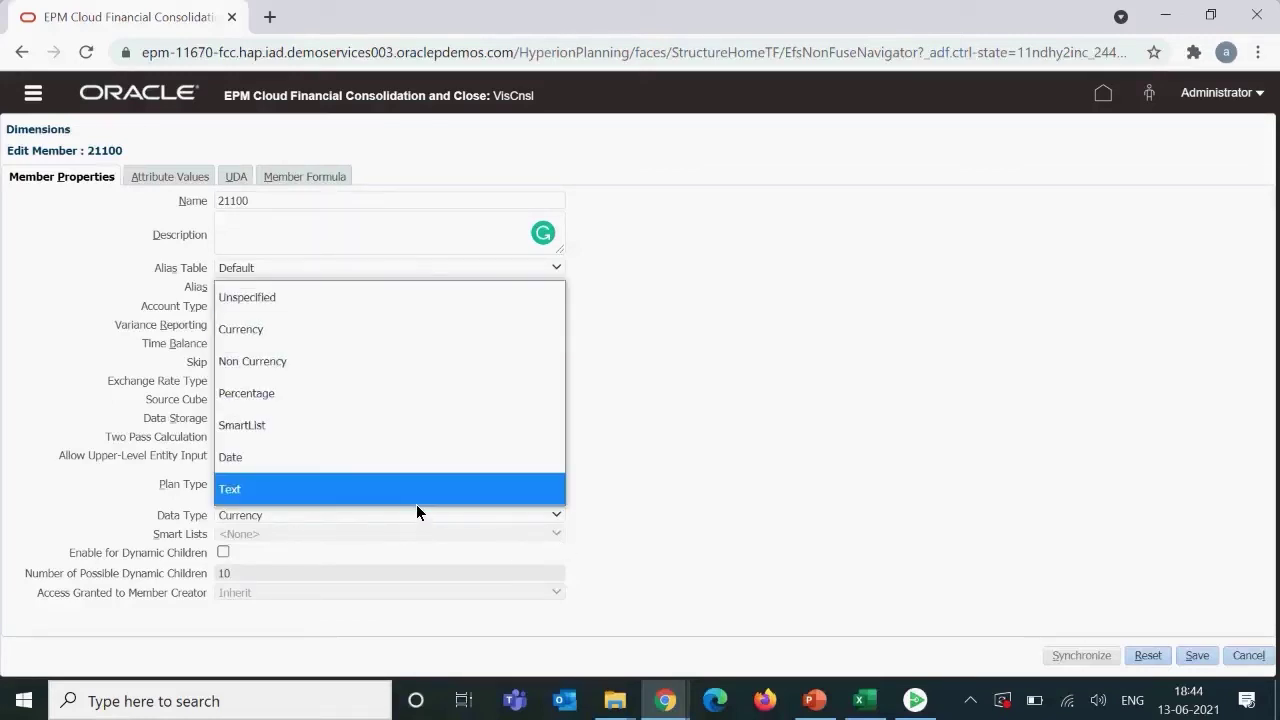
click(768, 520)
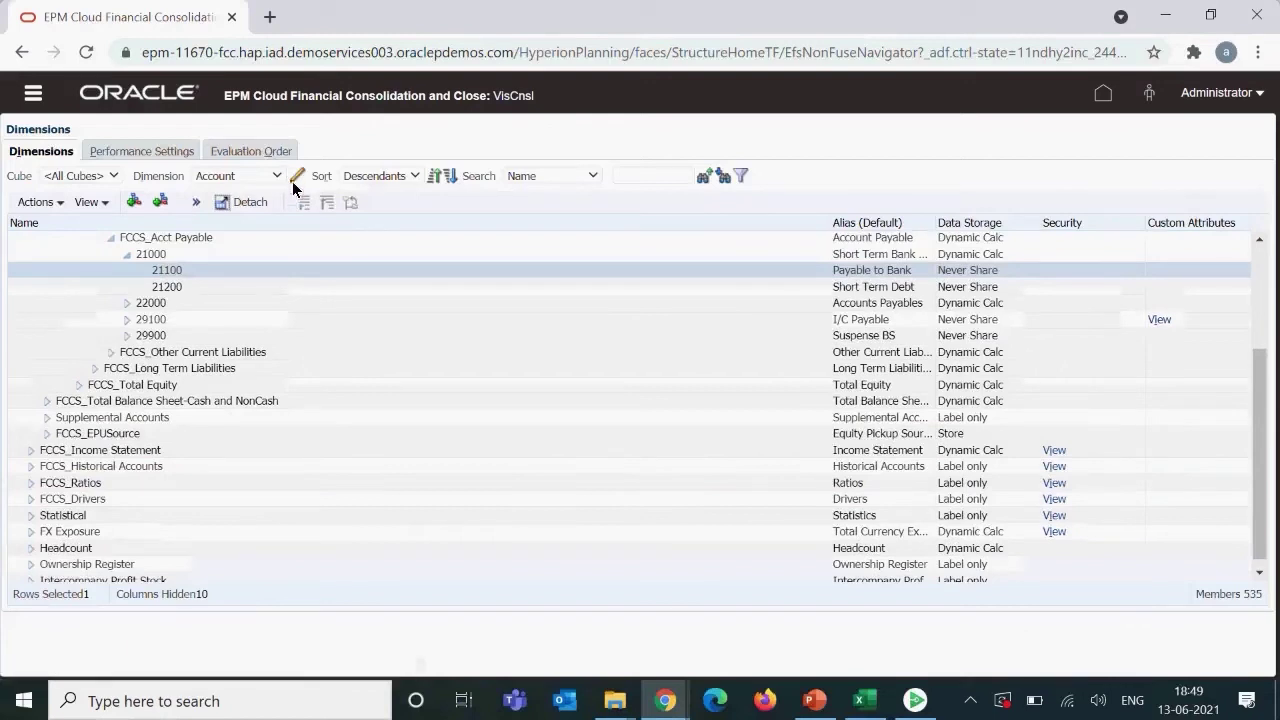
- Open the Payable to Bank member for editing from the Account dimension and show its attribute values
click(198, 203)
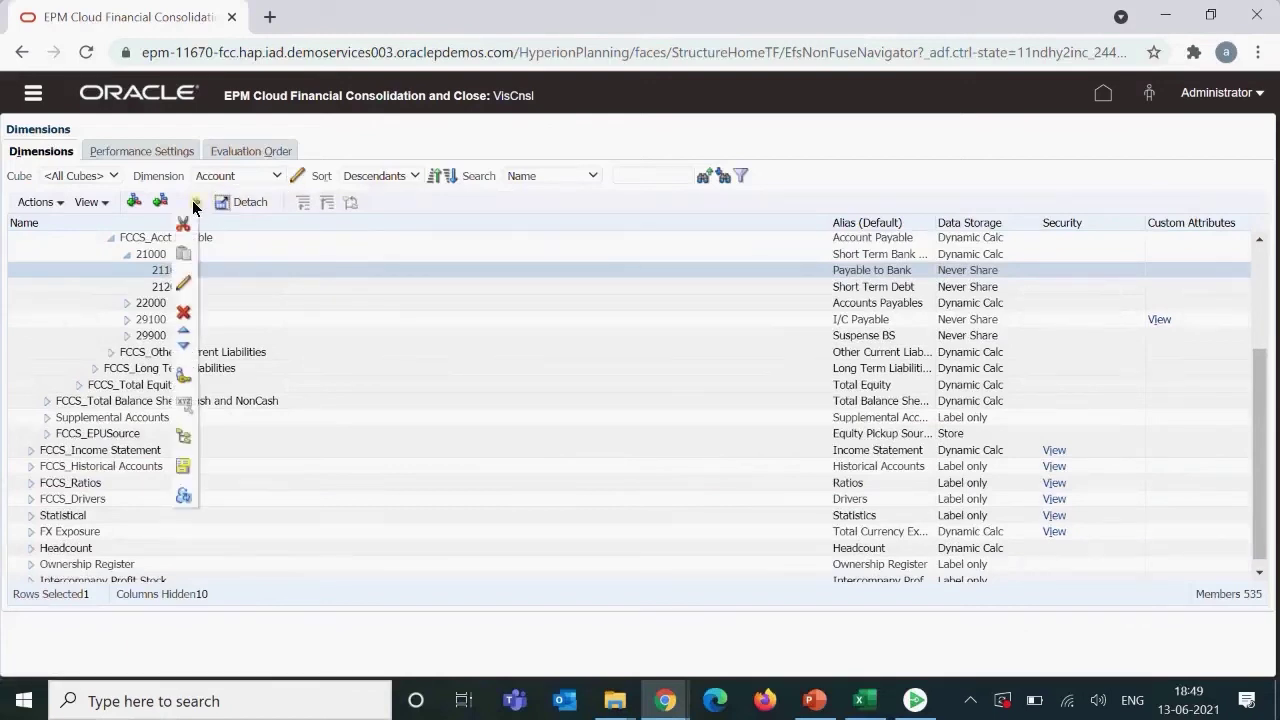
click(185, 284)
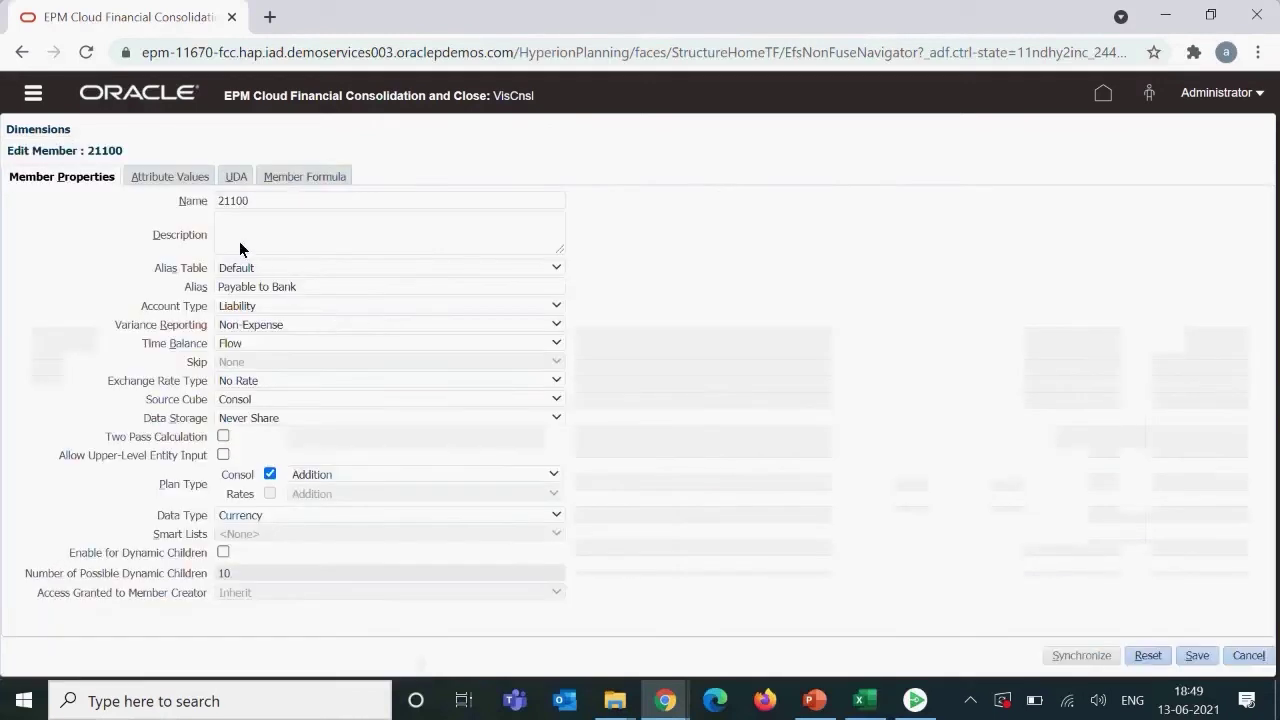
click(166, 176)
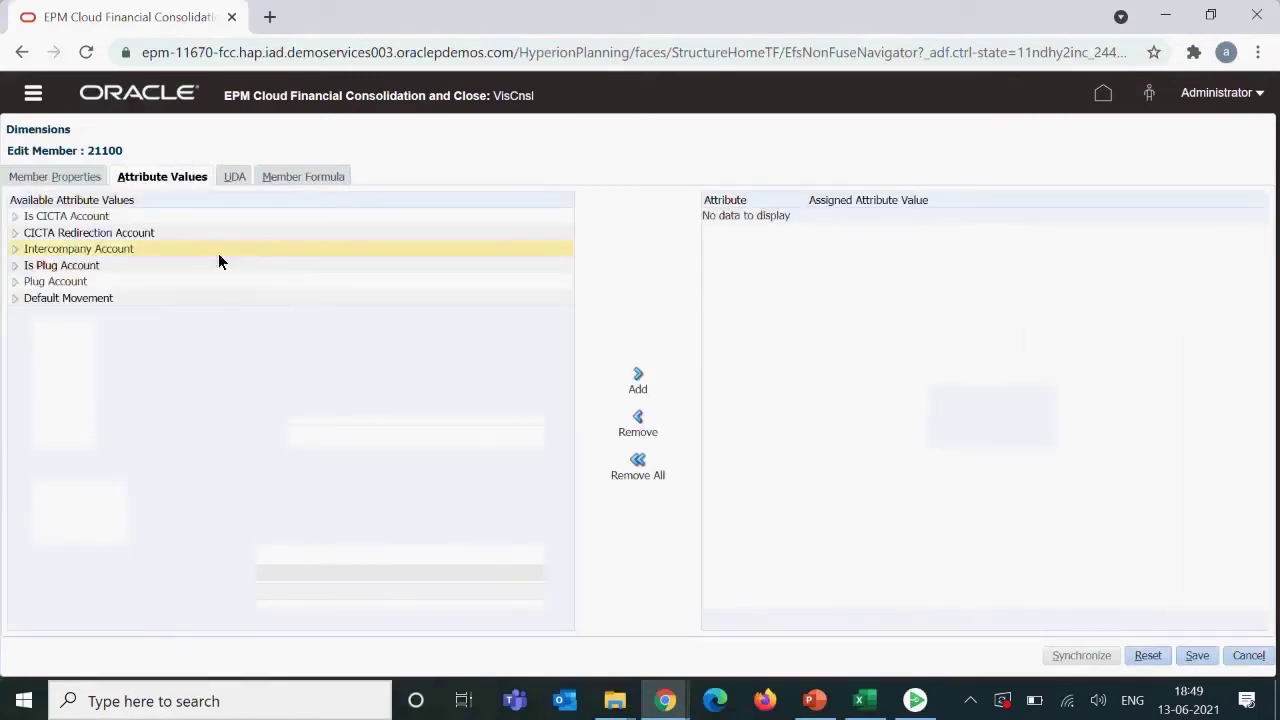
- Expand the Intercompany Account attribute to examine its available values
click(98, 301)
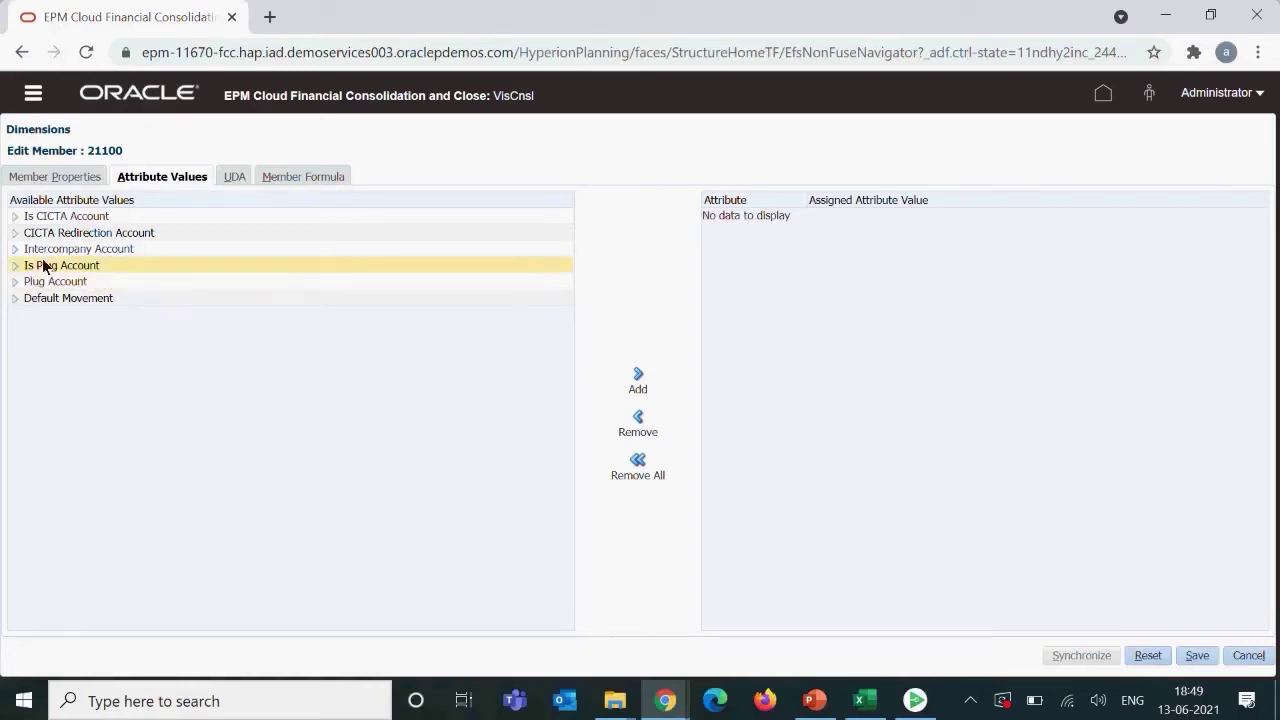
click(15, 250)
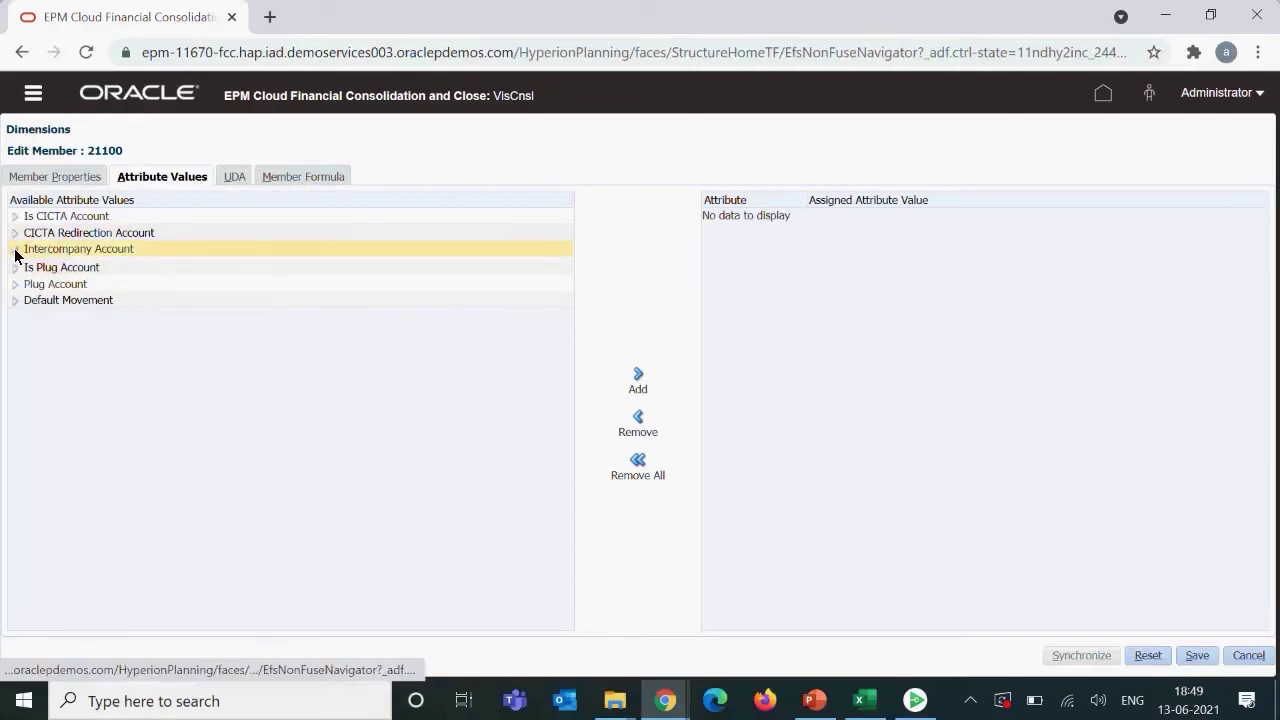
click(31, 266)
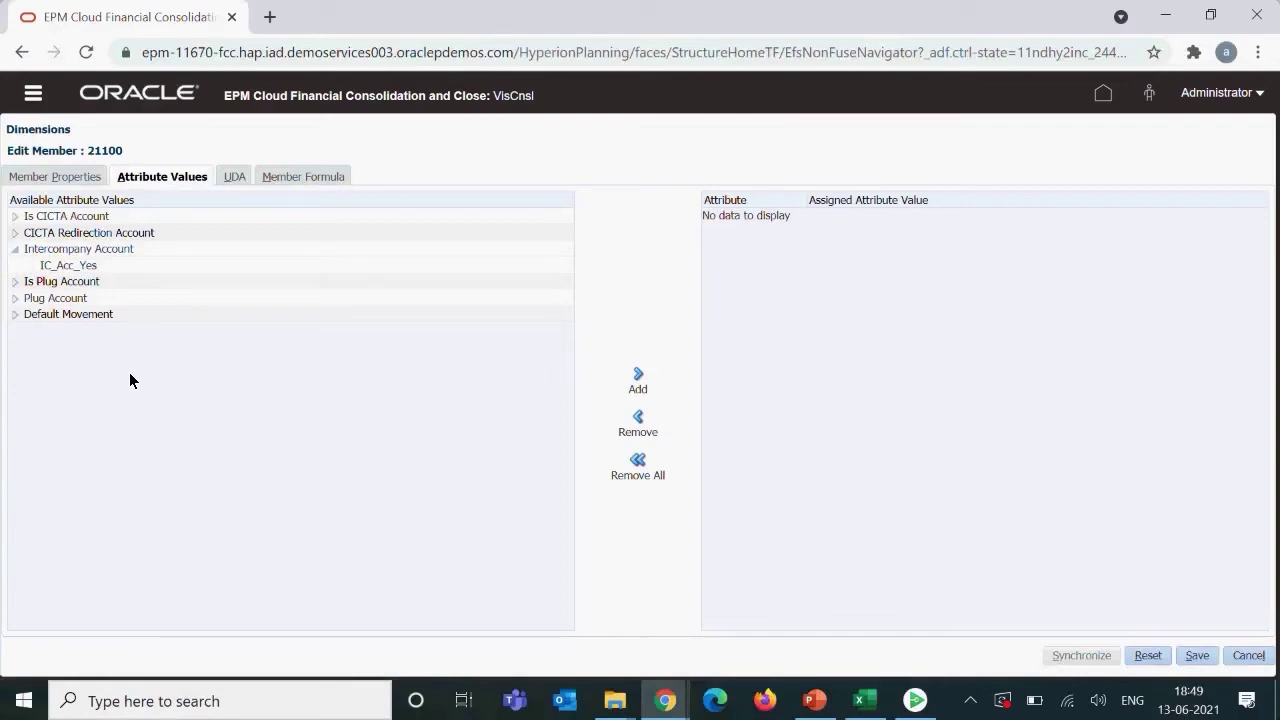
- Assign the IC_Acc_Yes value of the Intercompany Account attribute to member 21100
click(106, 265)
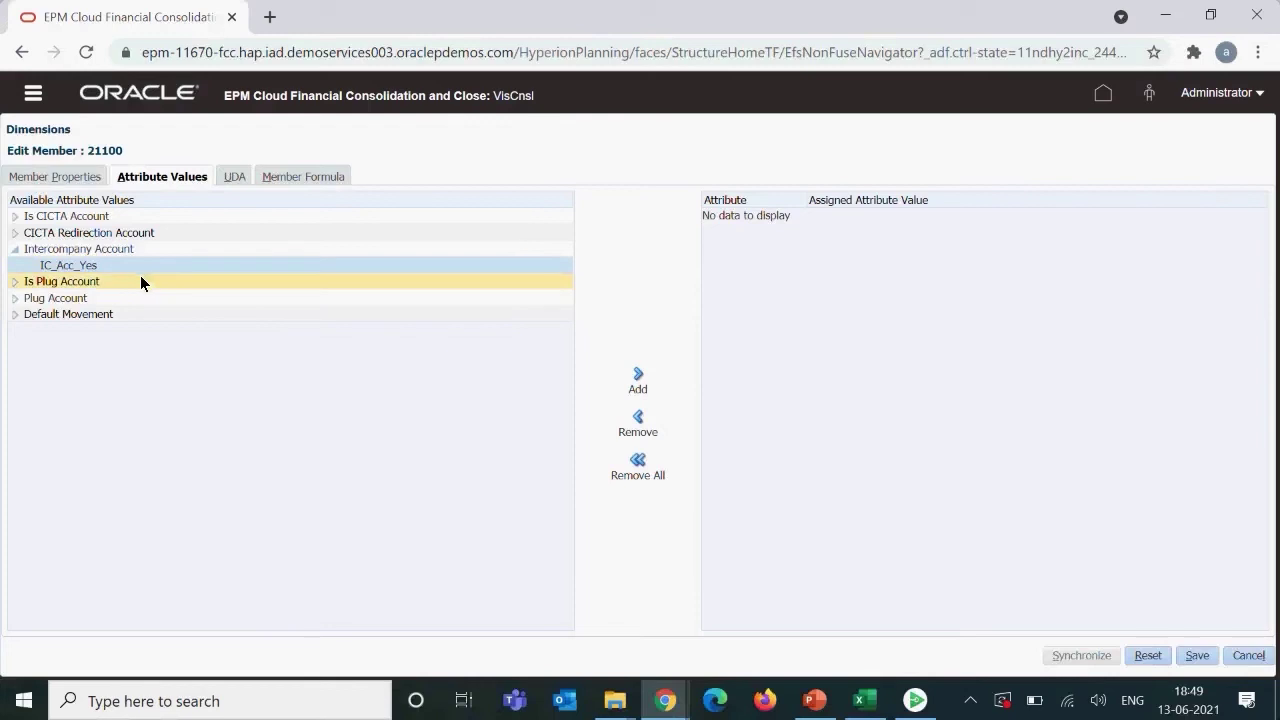
click(638, 378)
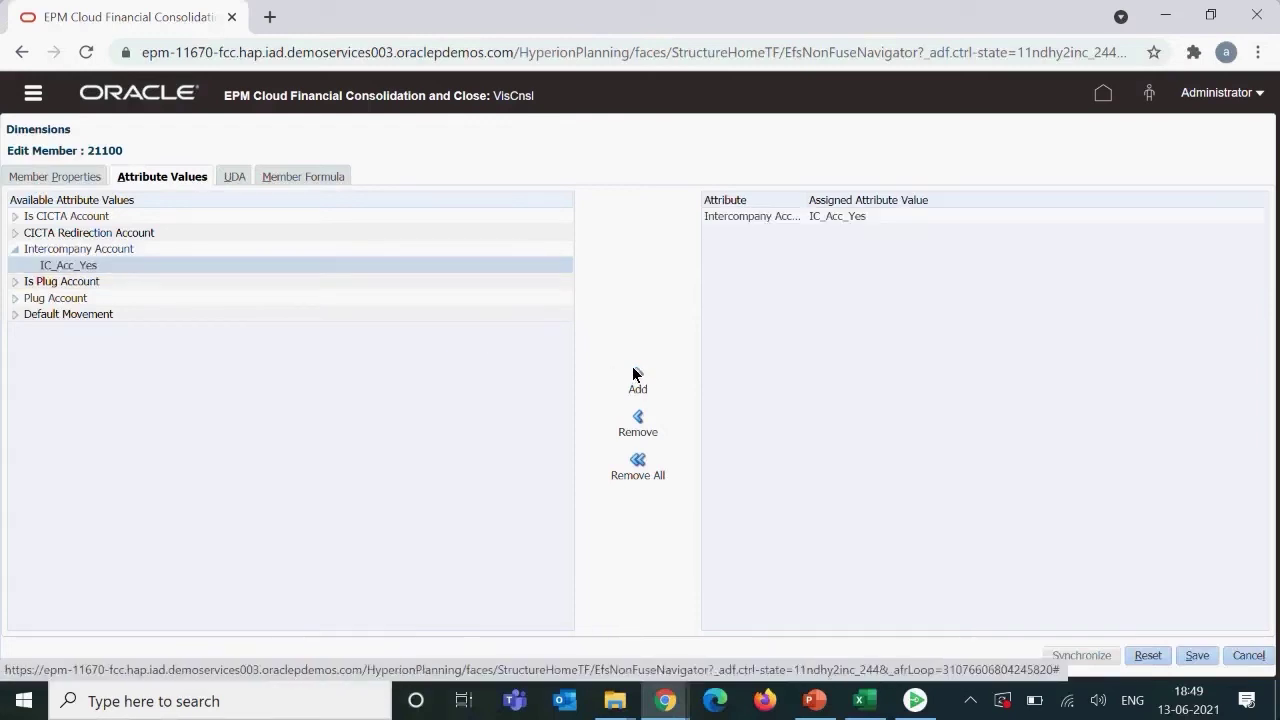
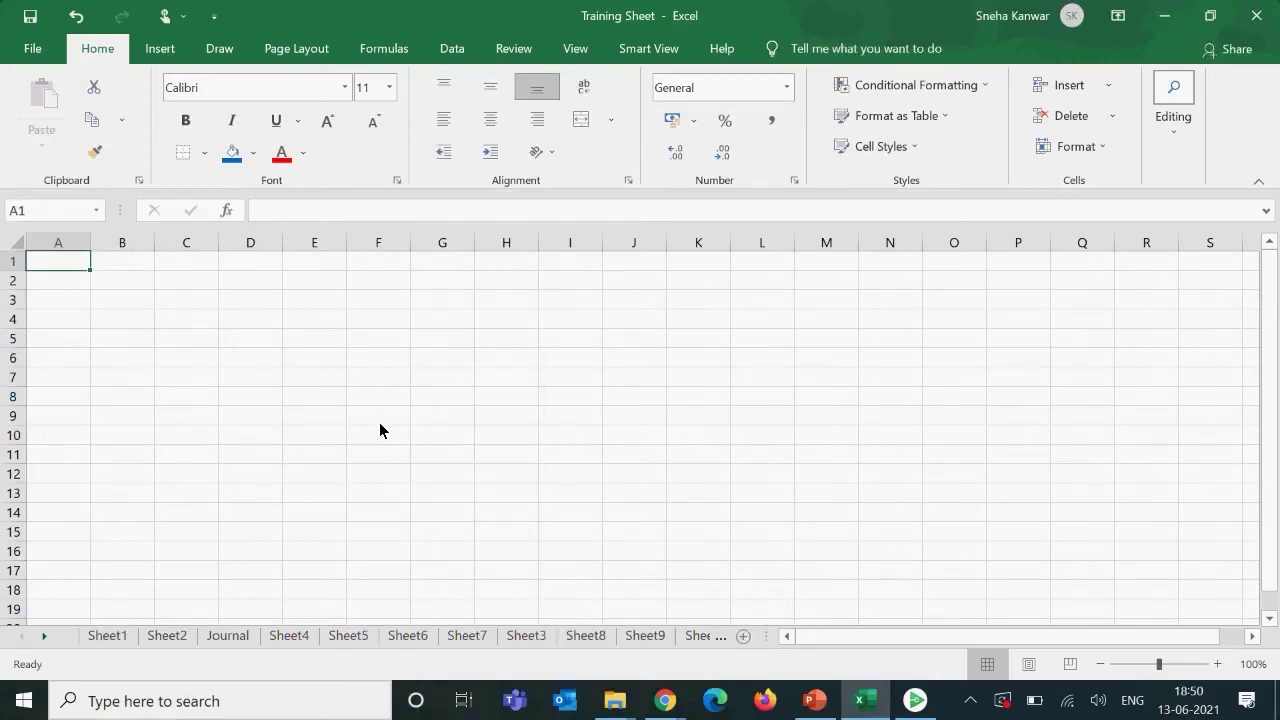
- Switch to the Training Sheet workbook in Excel and enter the label Accounts Receivable in cell A1 of the blank sheet
text(Acco)
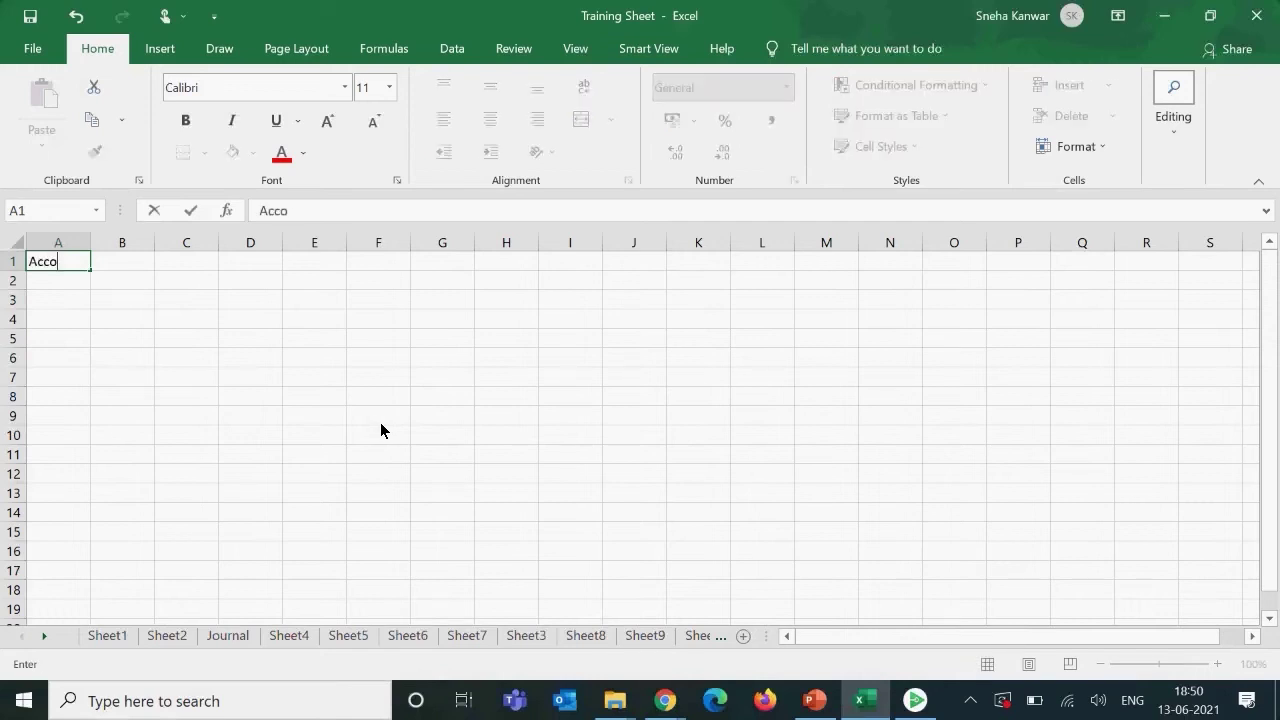
text(unts REce)
key(BackSpace)
key(BackSpace)
key(BackSpace)
text(ece)
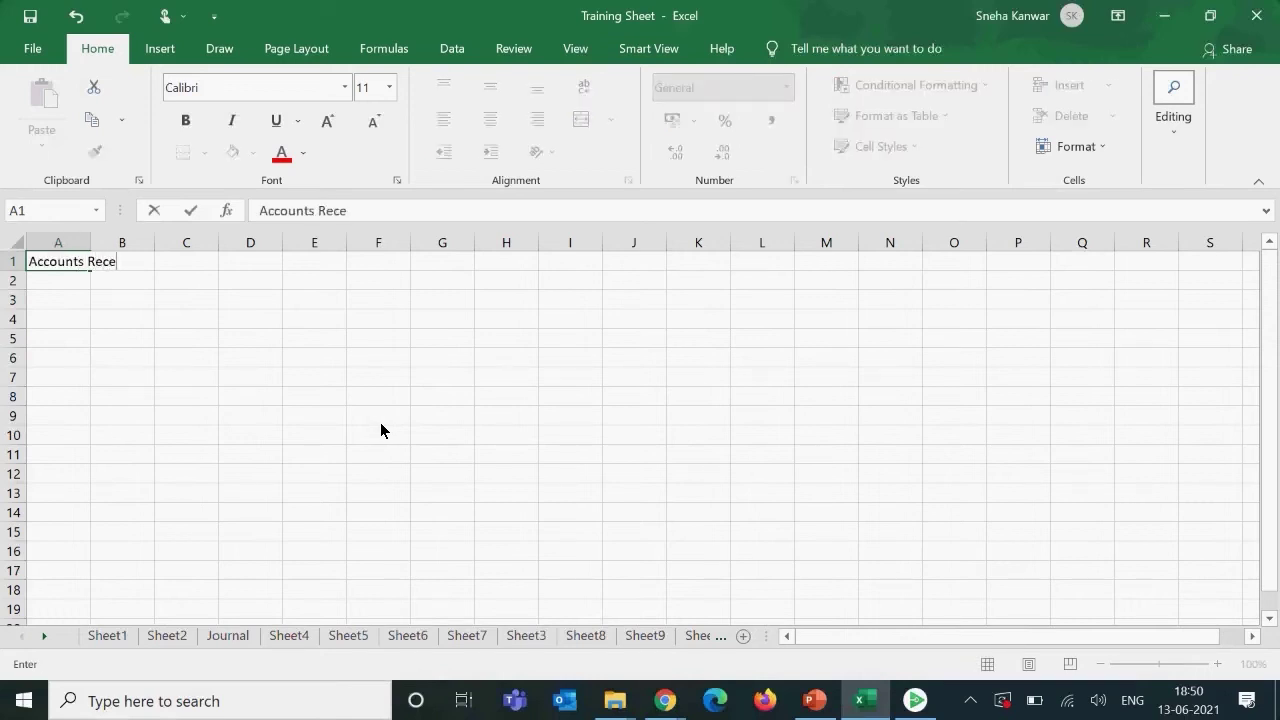
text(ivable)
key(Return)
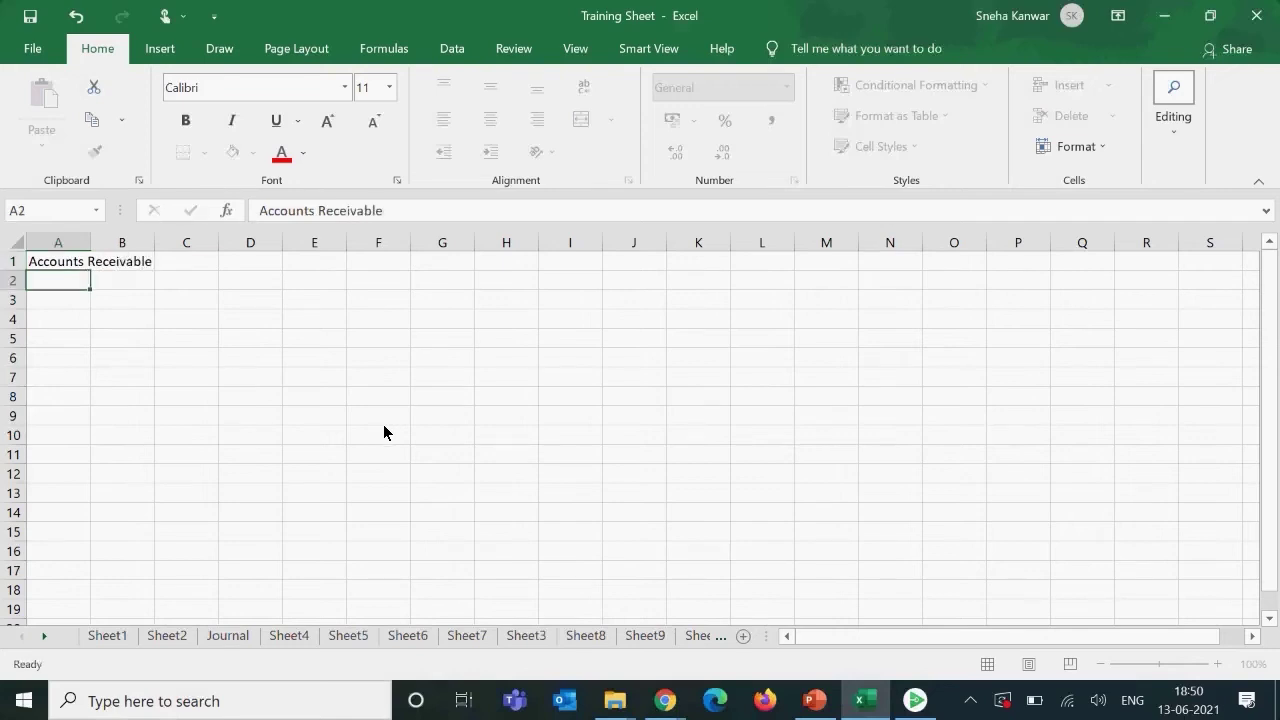
- Enter the label Accounts Payable in cell A3 and fit column A to its contents
key(Return)
text(Acc)
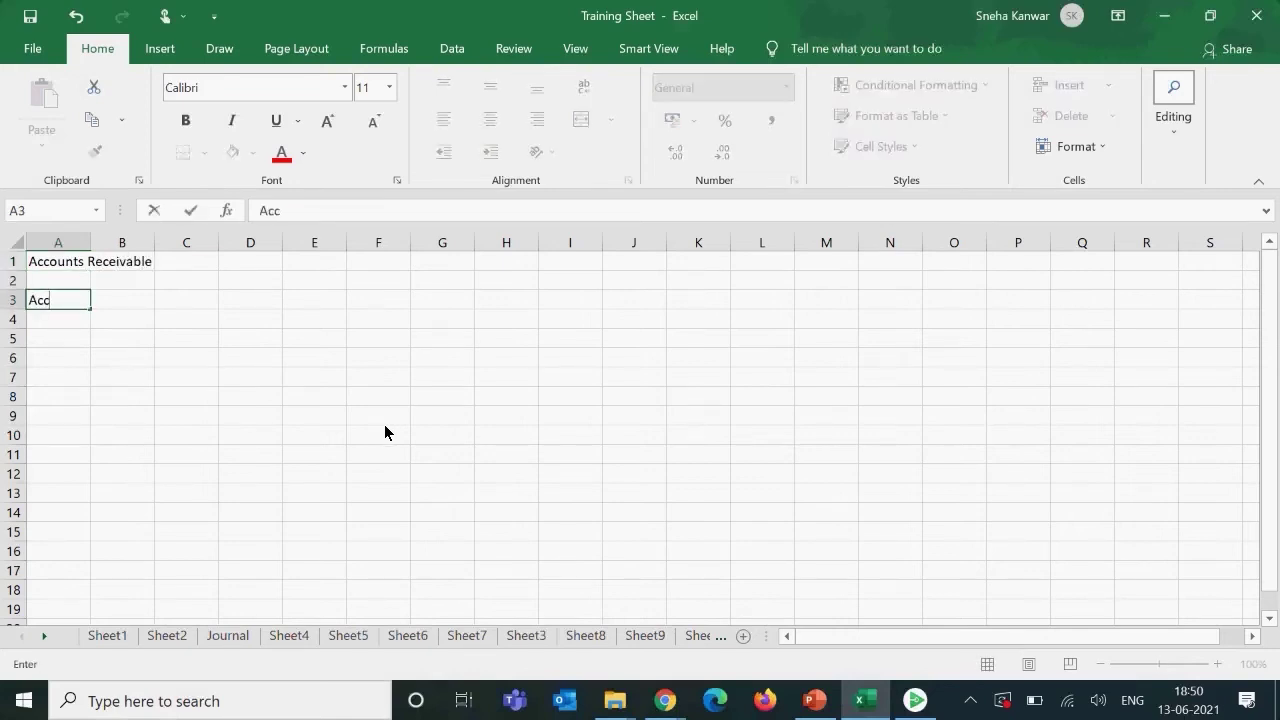
text(ounts Payable)
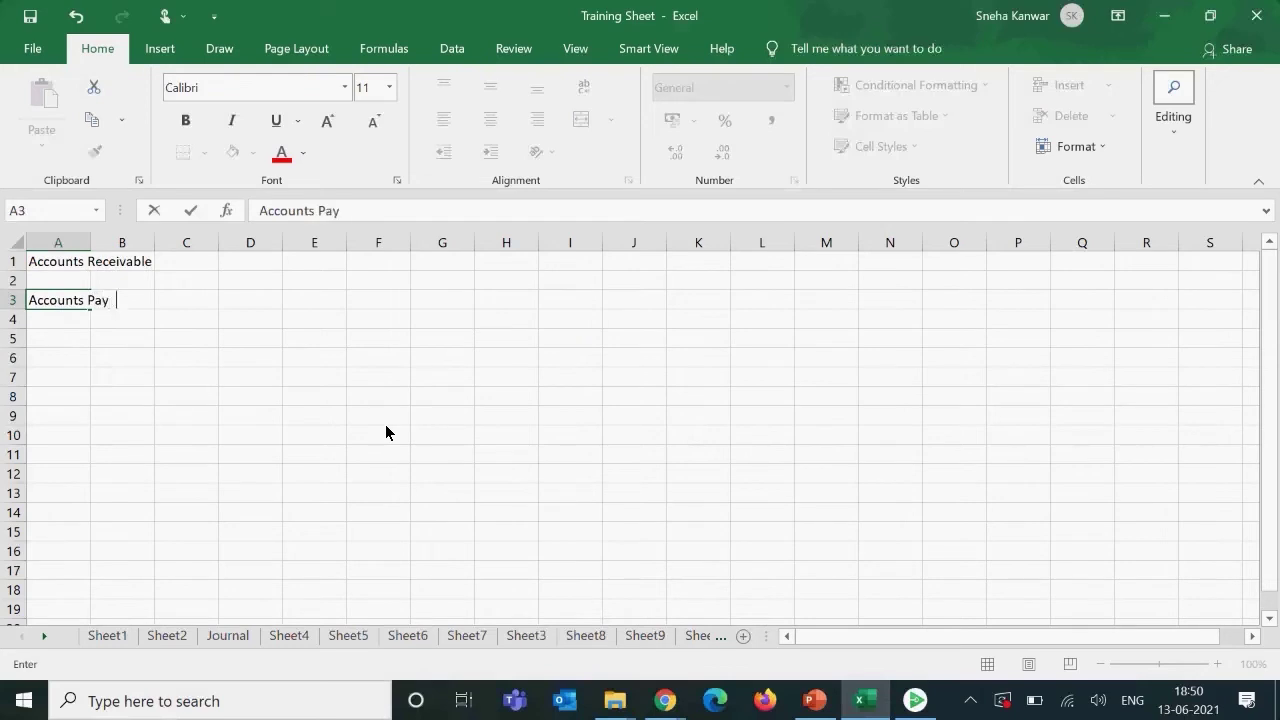
click(314, 381)
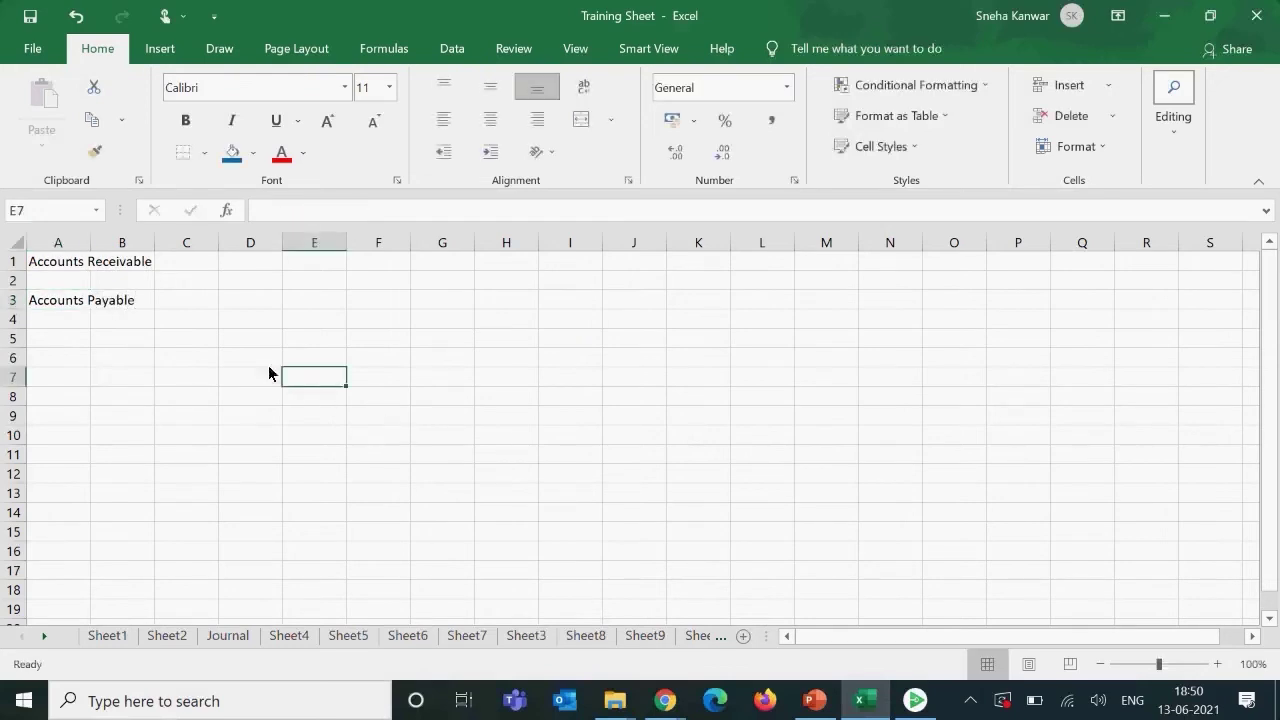
double_click(92, 245)
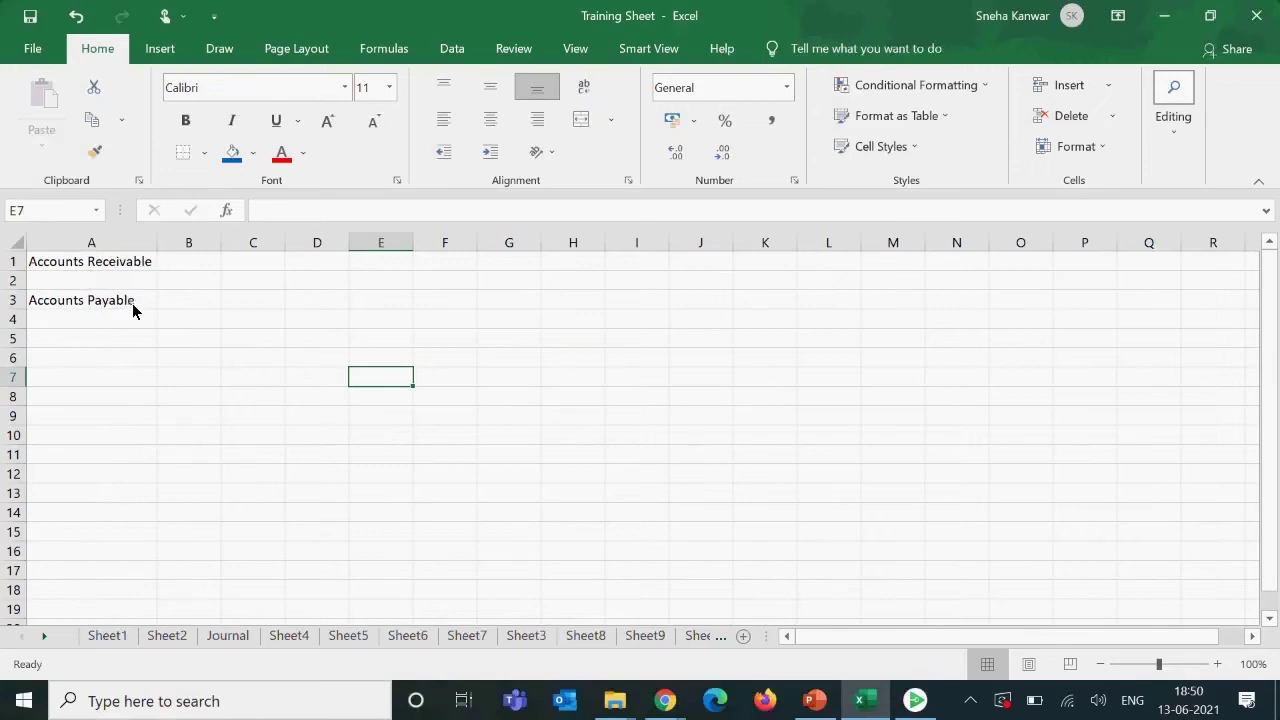
- Insert three empty columns before the column holding the Accounts Receivable and Accounts Payable labels
click(54, 267)
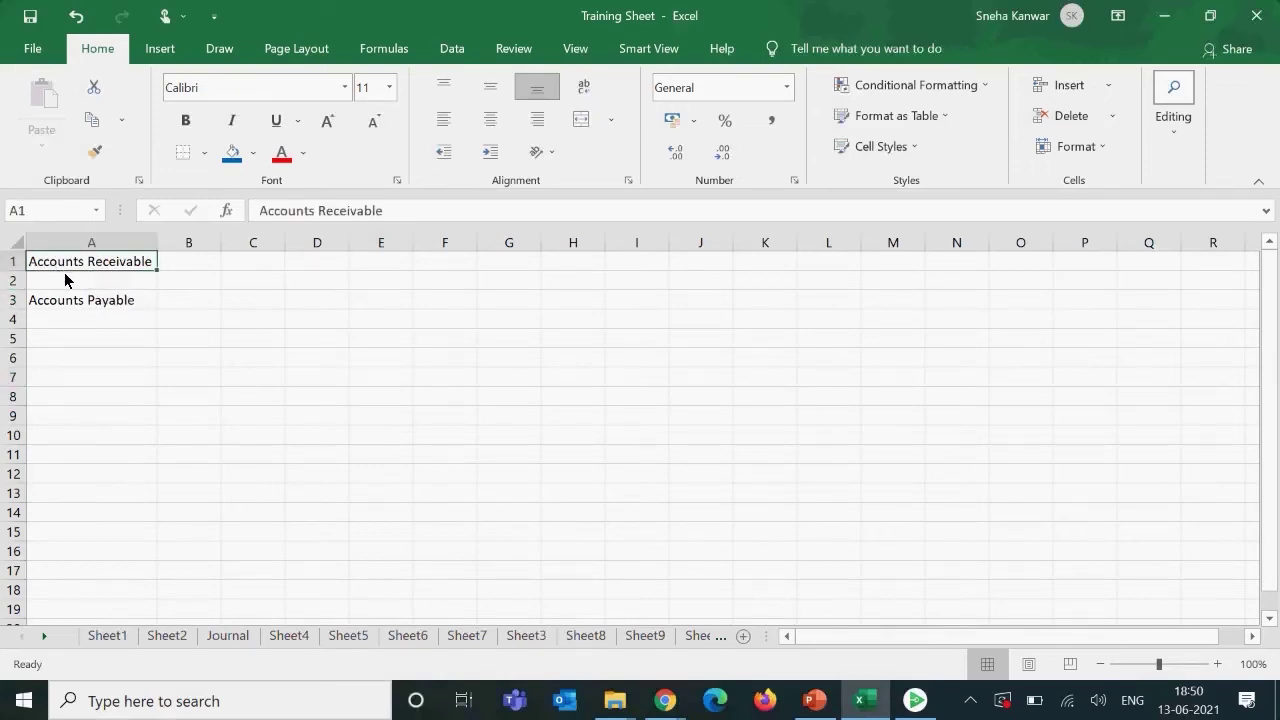
click(82, 306)
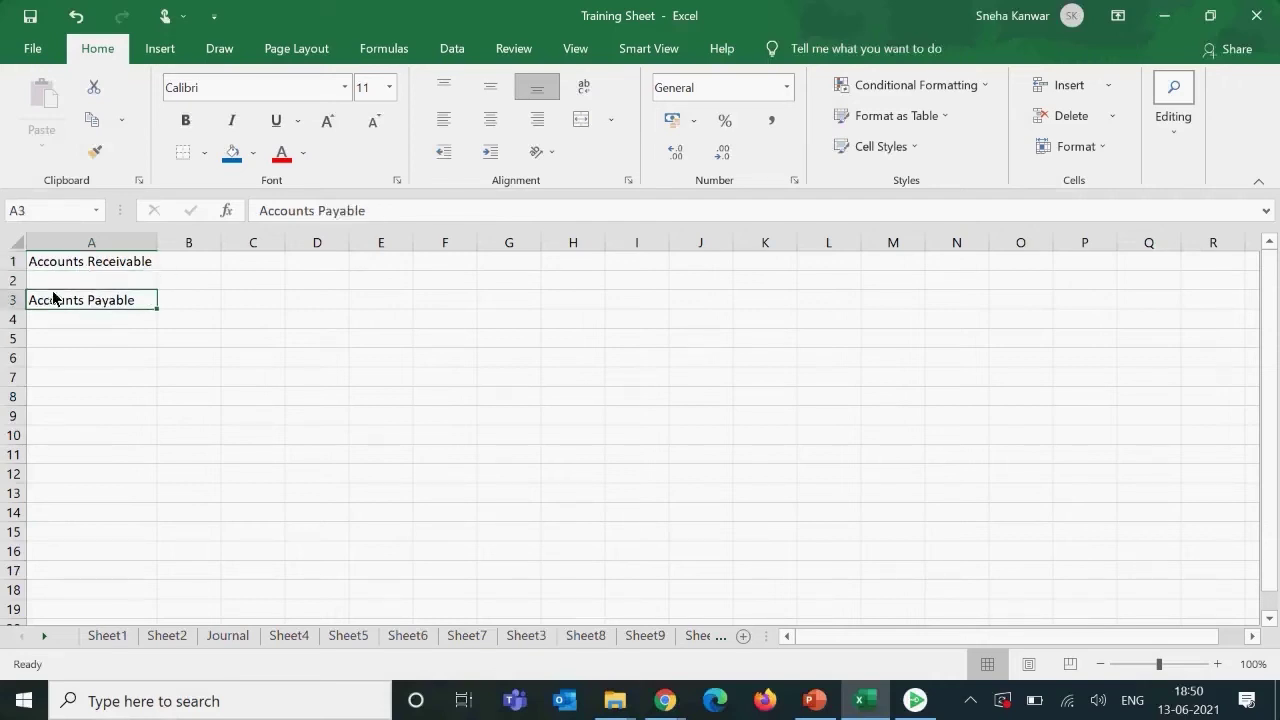
right_click(57, 246)
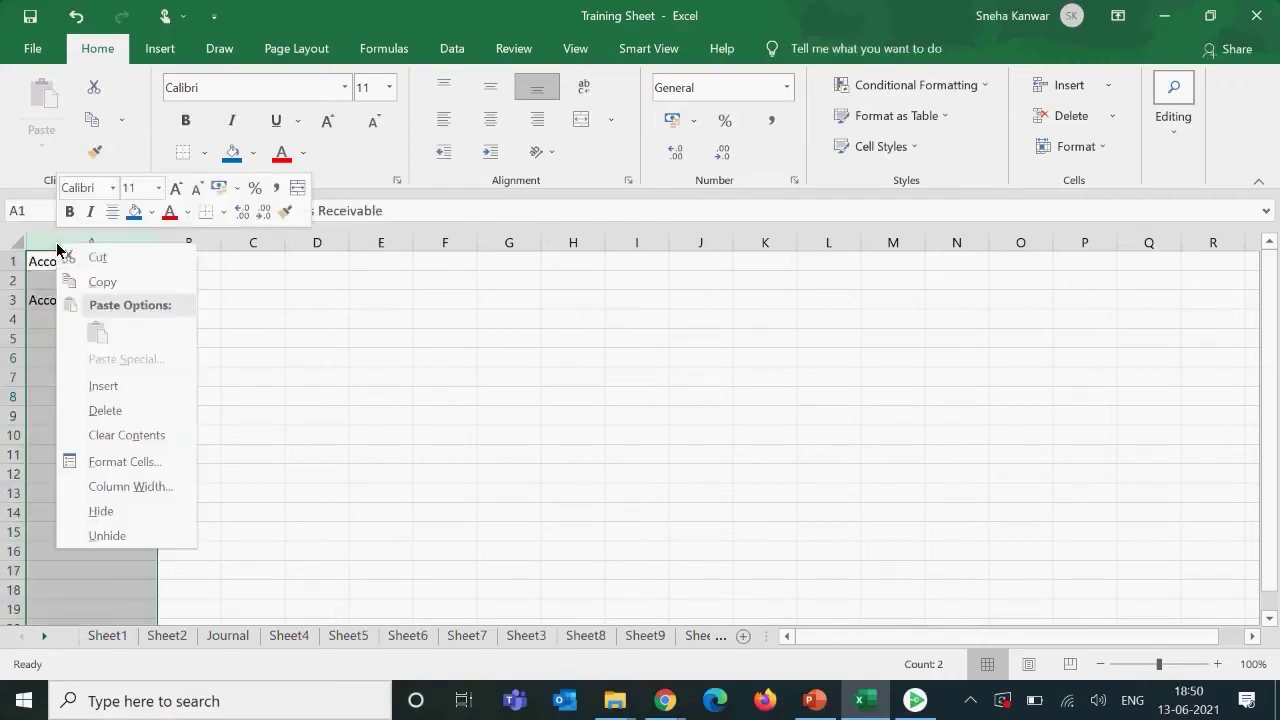
click(122, 378)
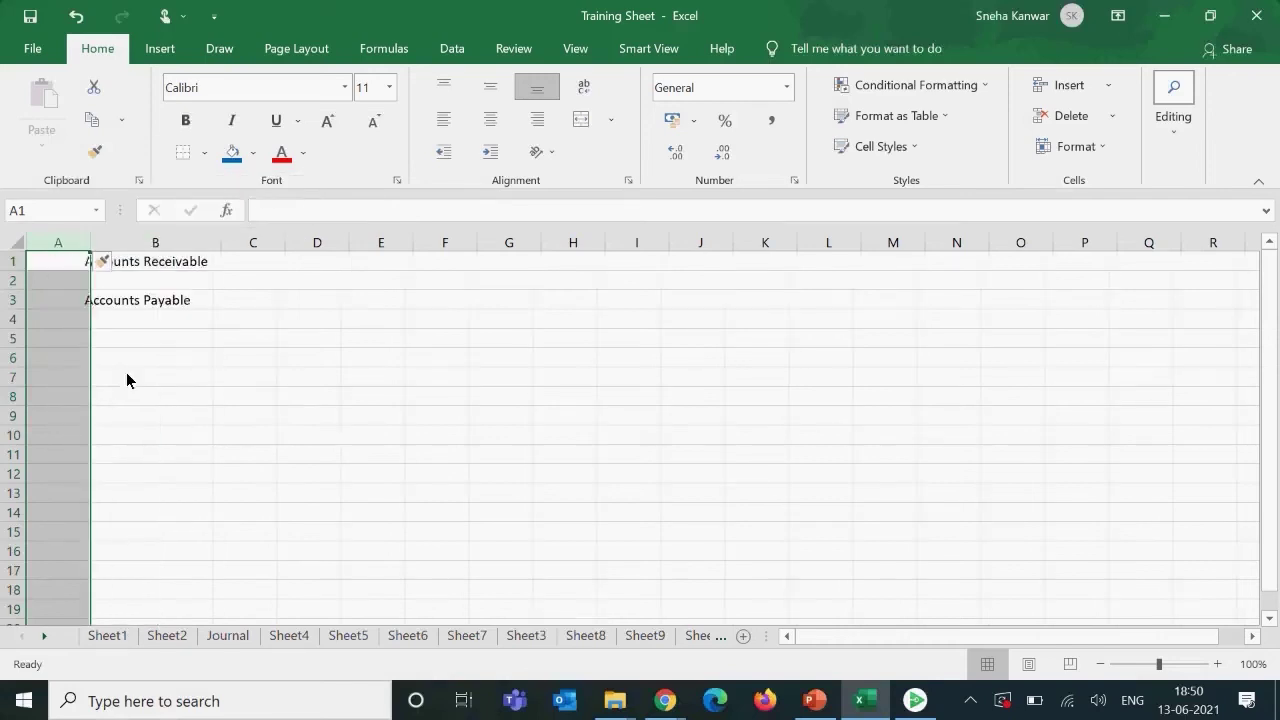
key(F4)
key(F4)
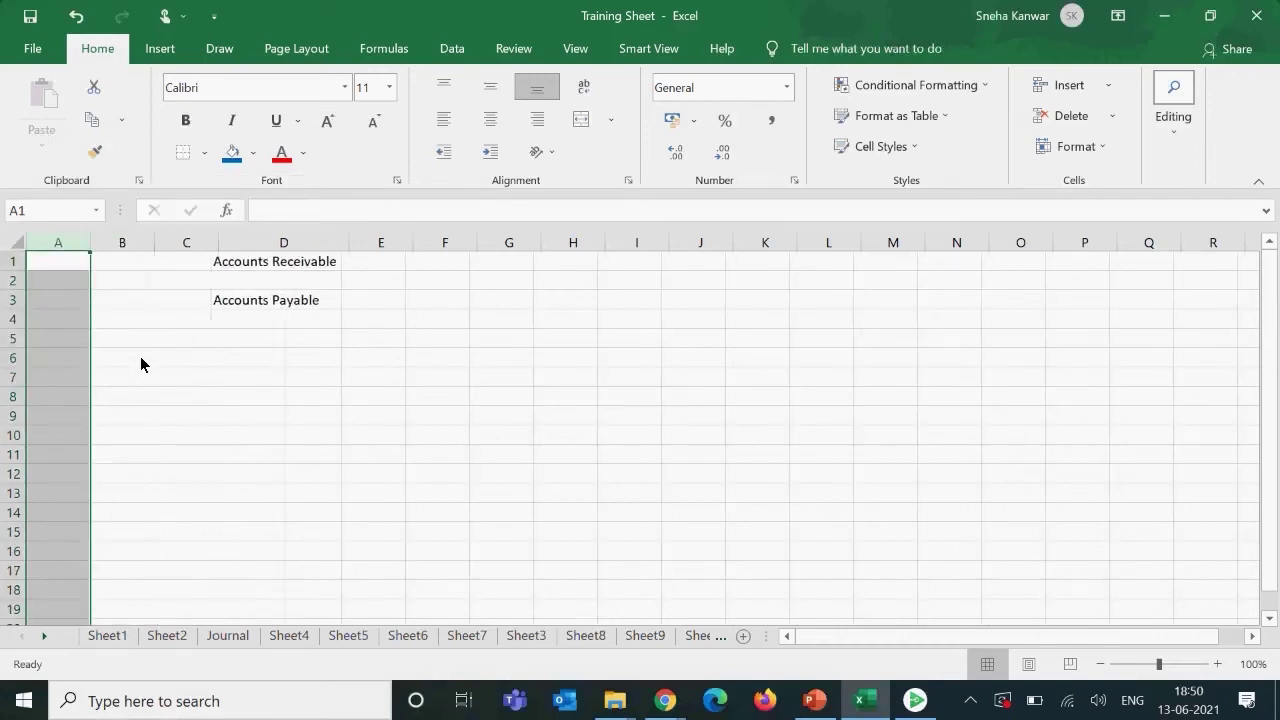
- Enter entity A in cell A6 and its intercompany partner B_ICP in cell B6
click(62, 361)
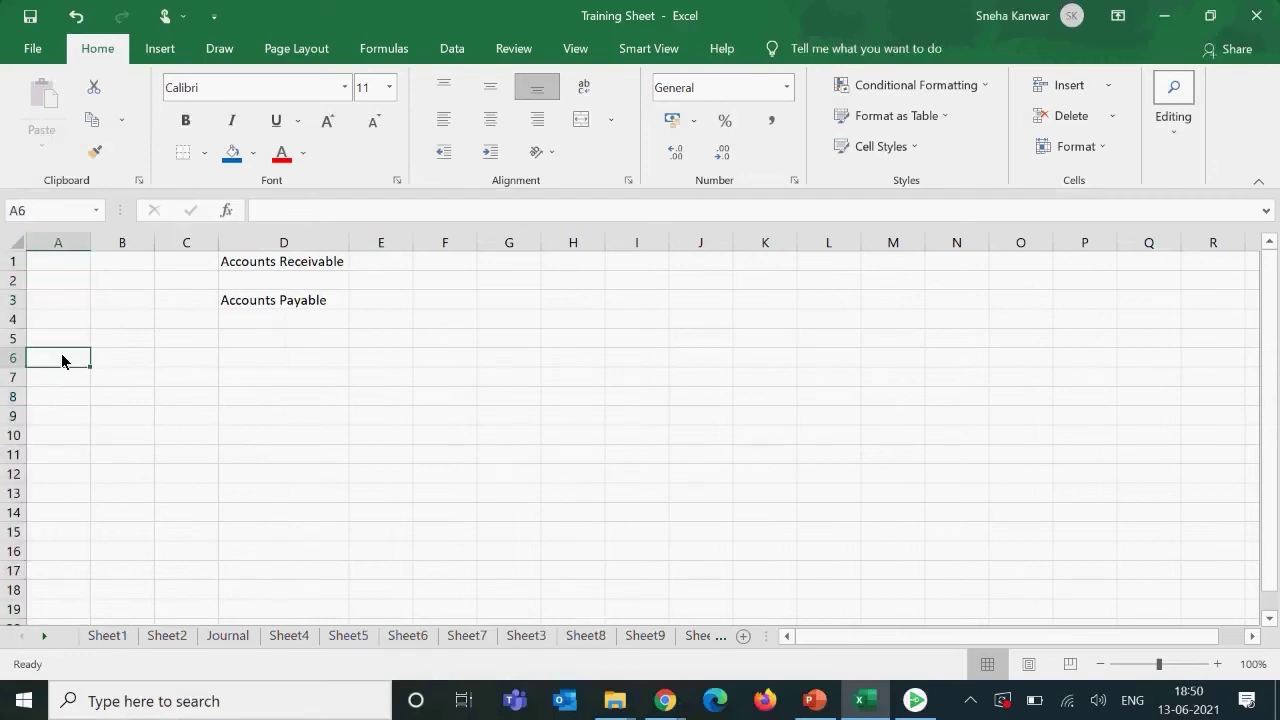
text(a)
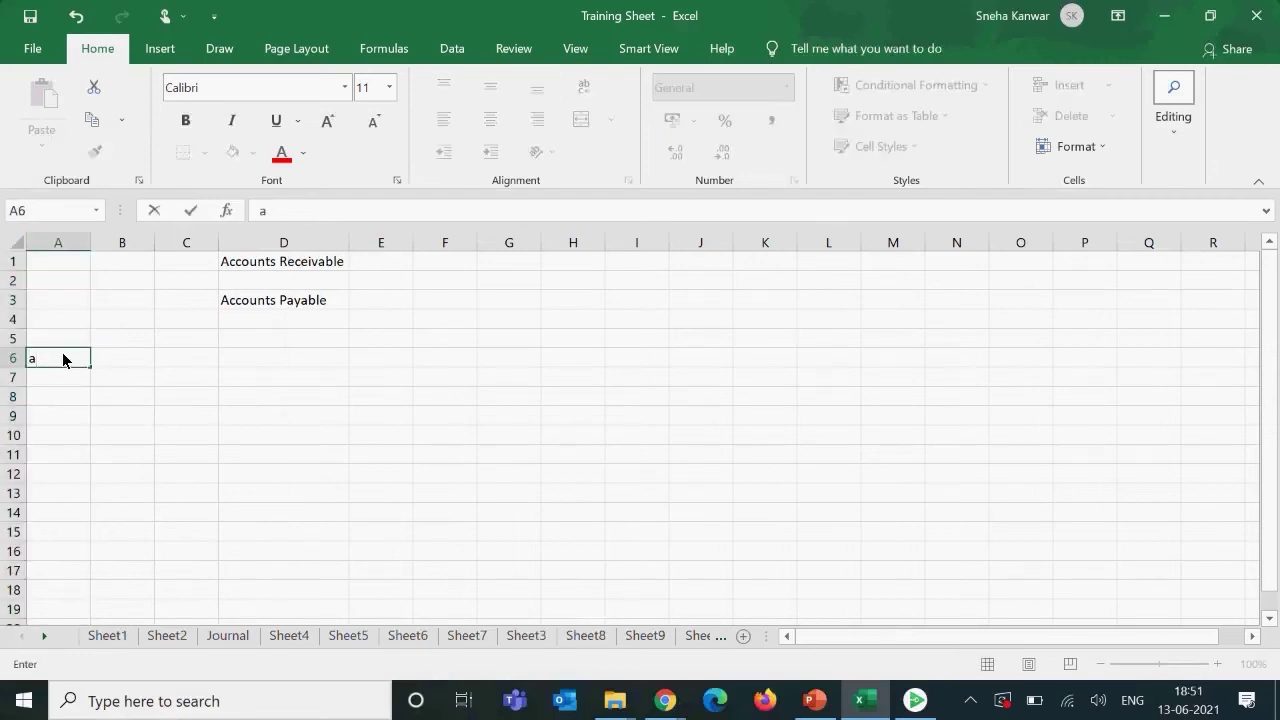
key(BackSpace)
text(A)
key(Tab)
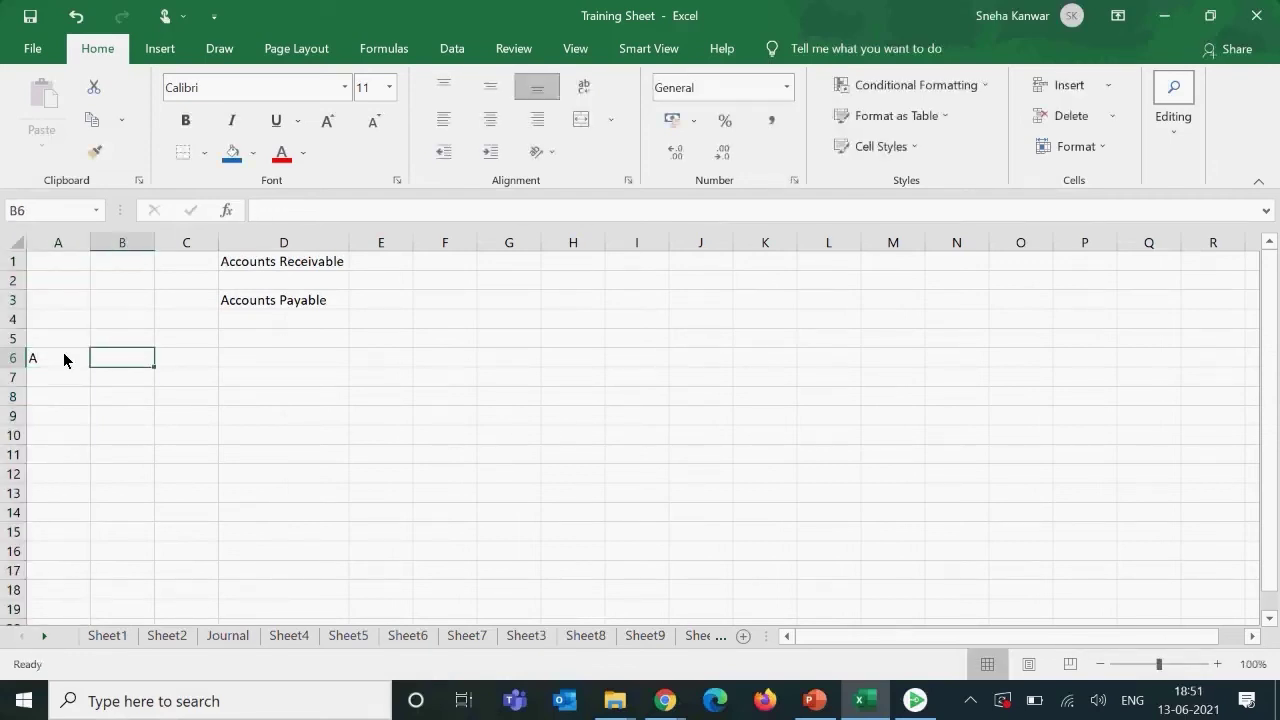
text(B)
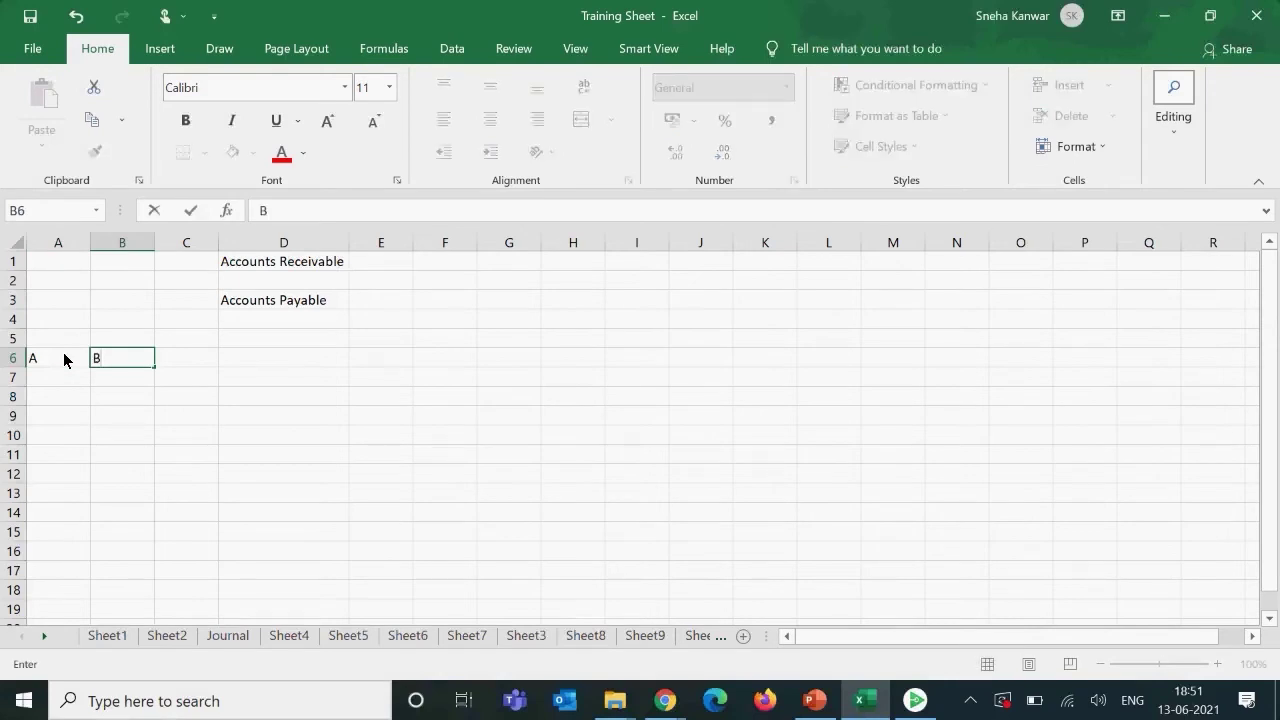
text(_ICP)
key(Tab)
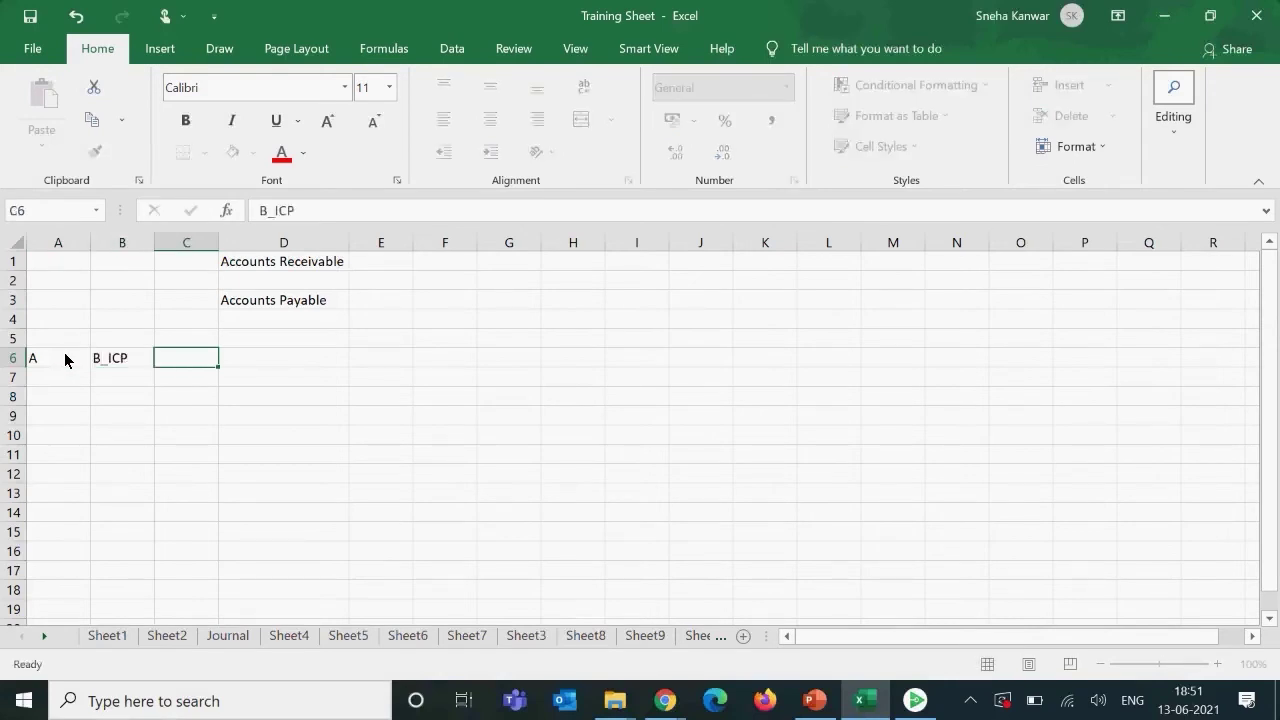
- Enter entity B in cell A7 and its intercompany partner A_ICP in cell B7
click(42, 374)
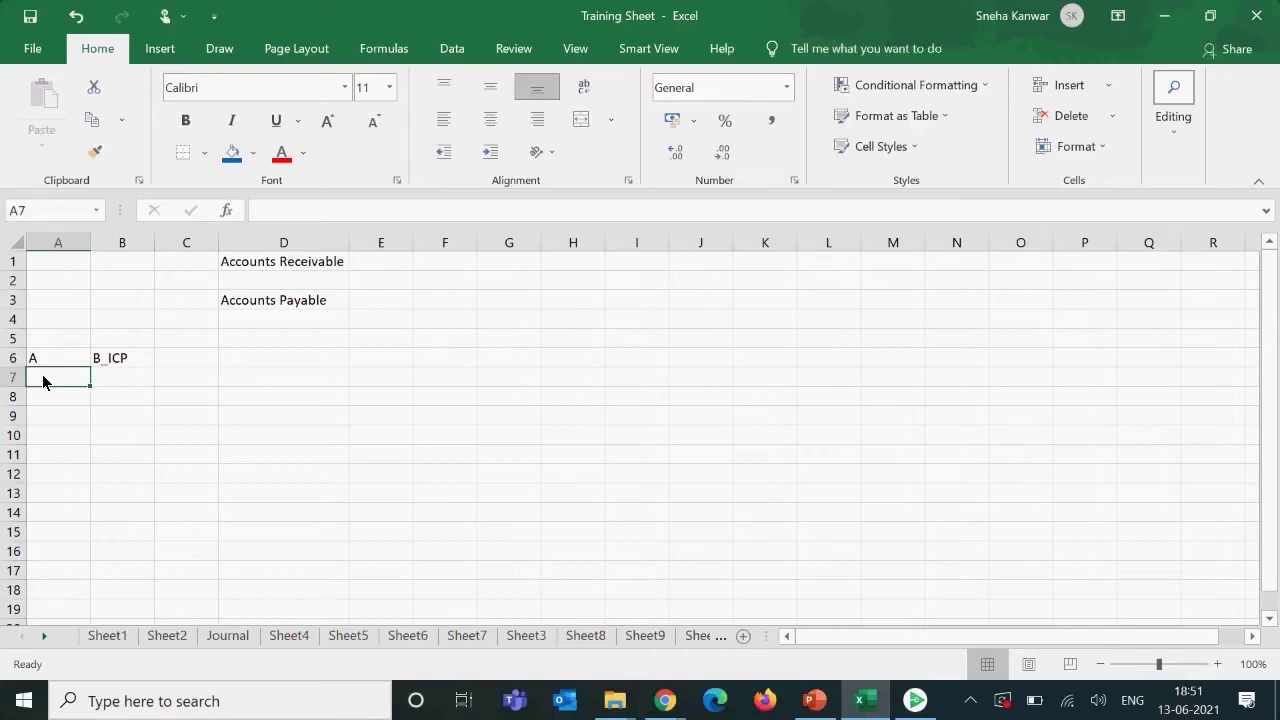
text(B)
key(Tab)
text(A_)
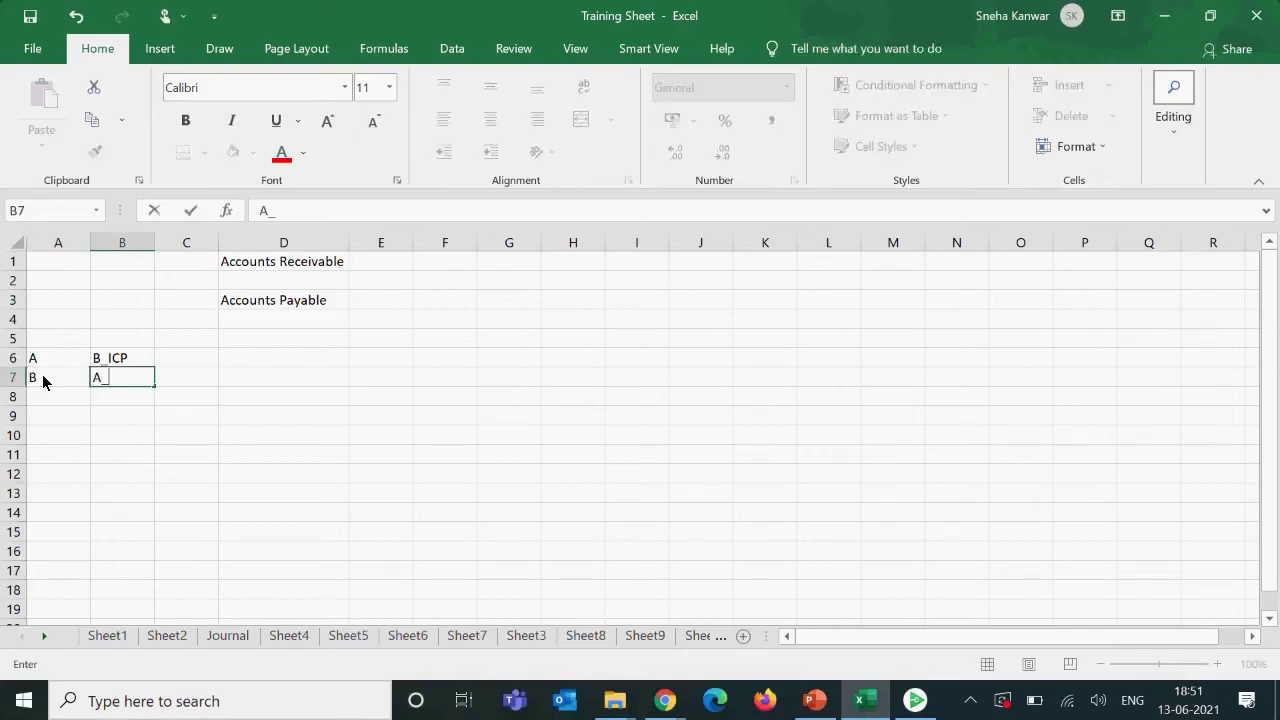
text(ICP)
key(Tab)
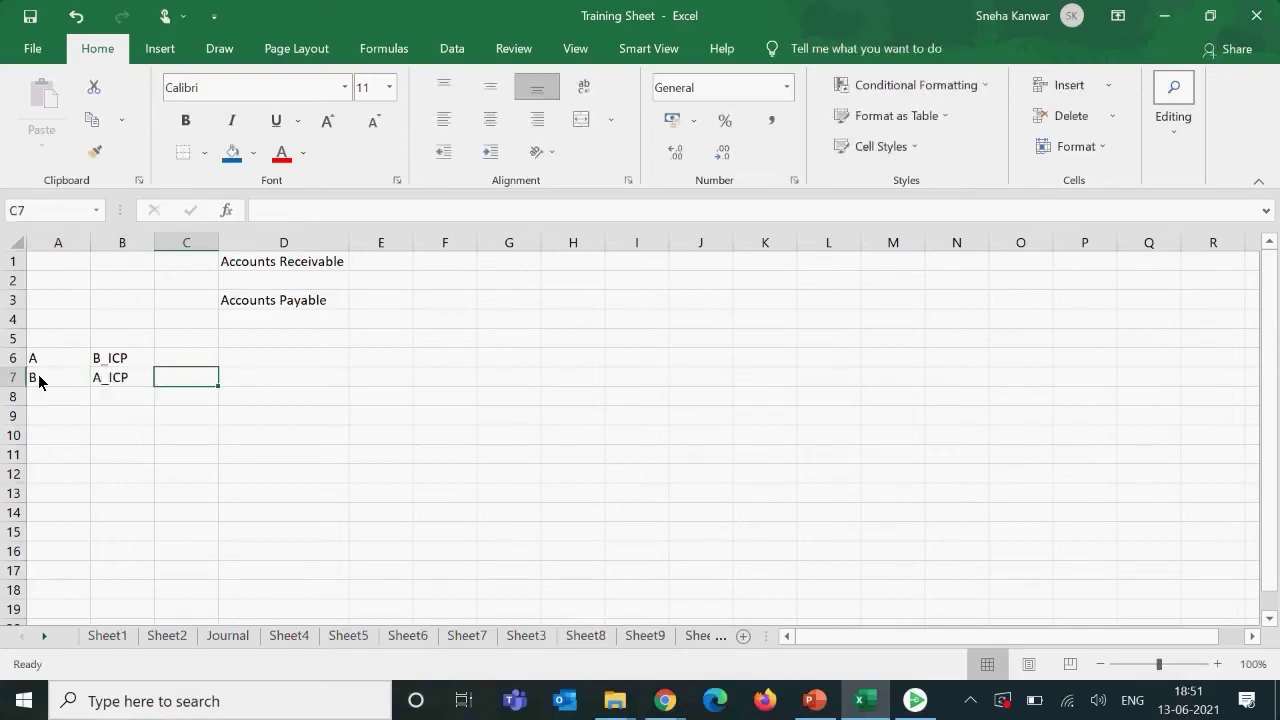
- Enter an account receivable label by hand in cell C6 for entity A
click(171, 364)
text(Acc)
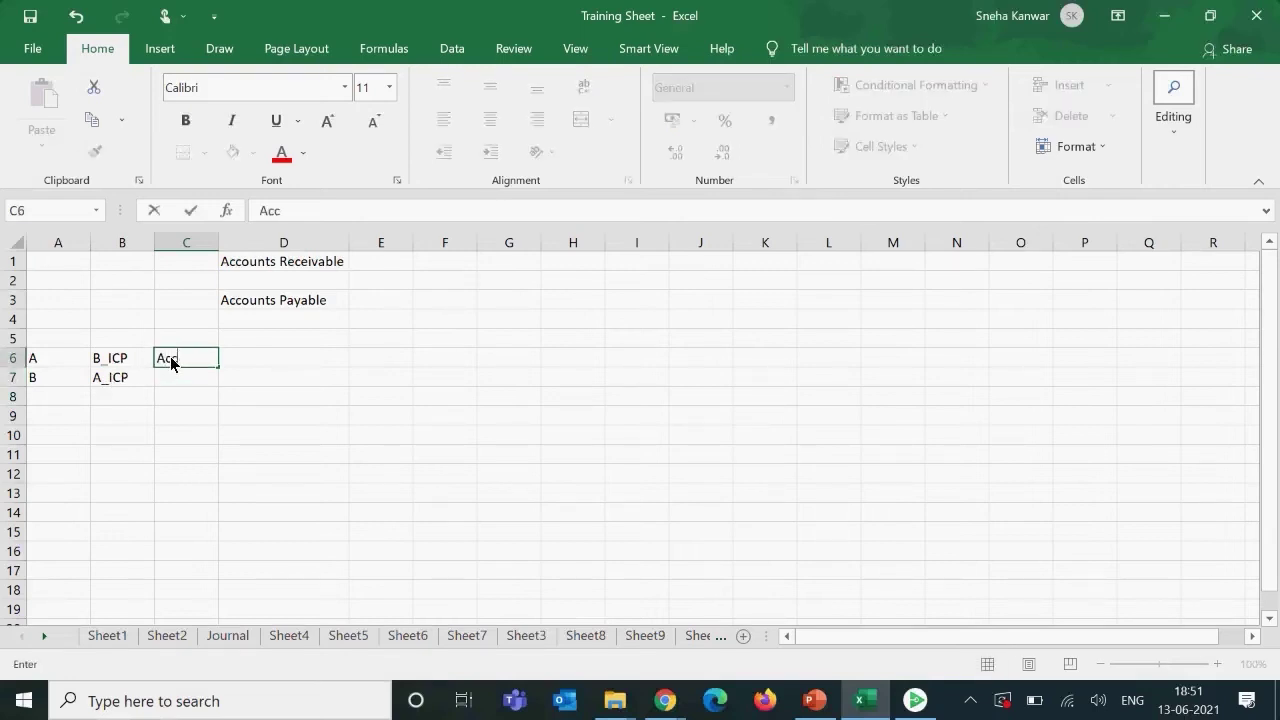
text(ount REceiv)
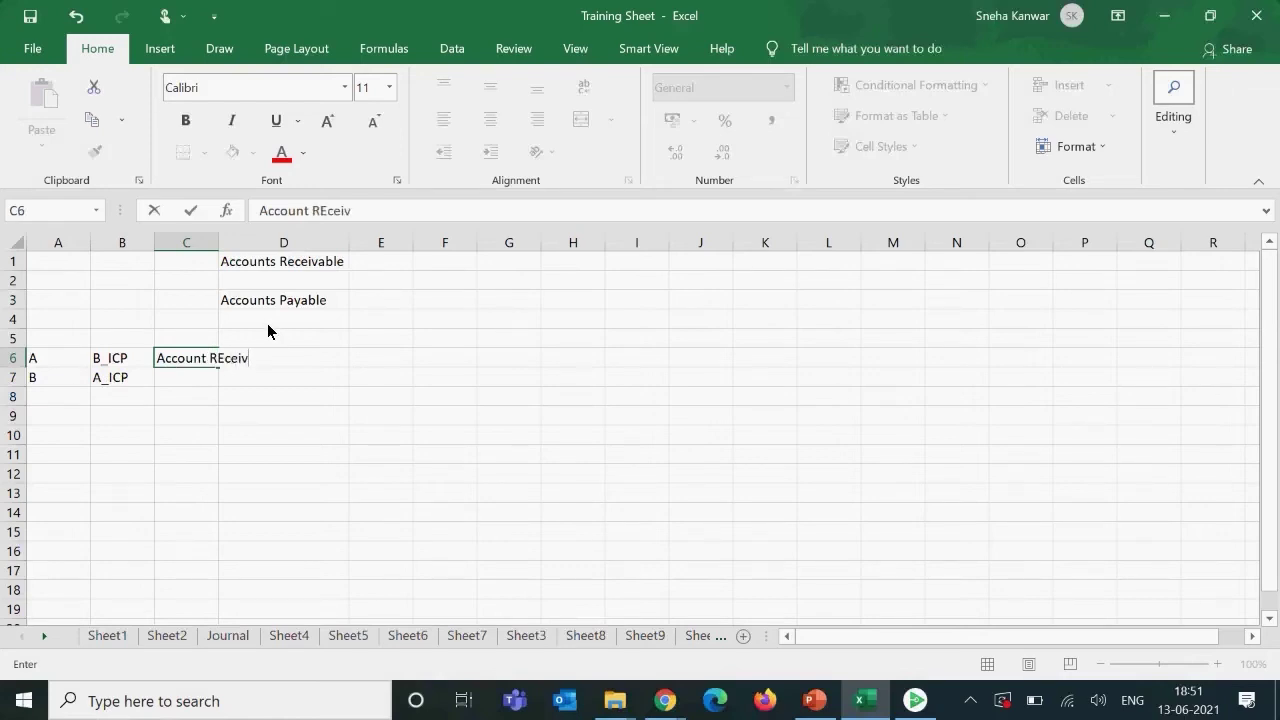
text(ablke)
key(Return)
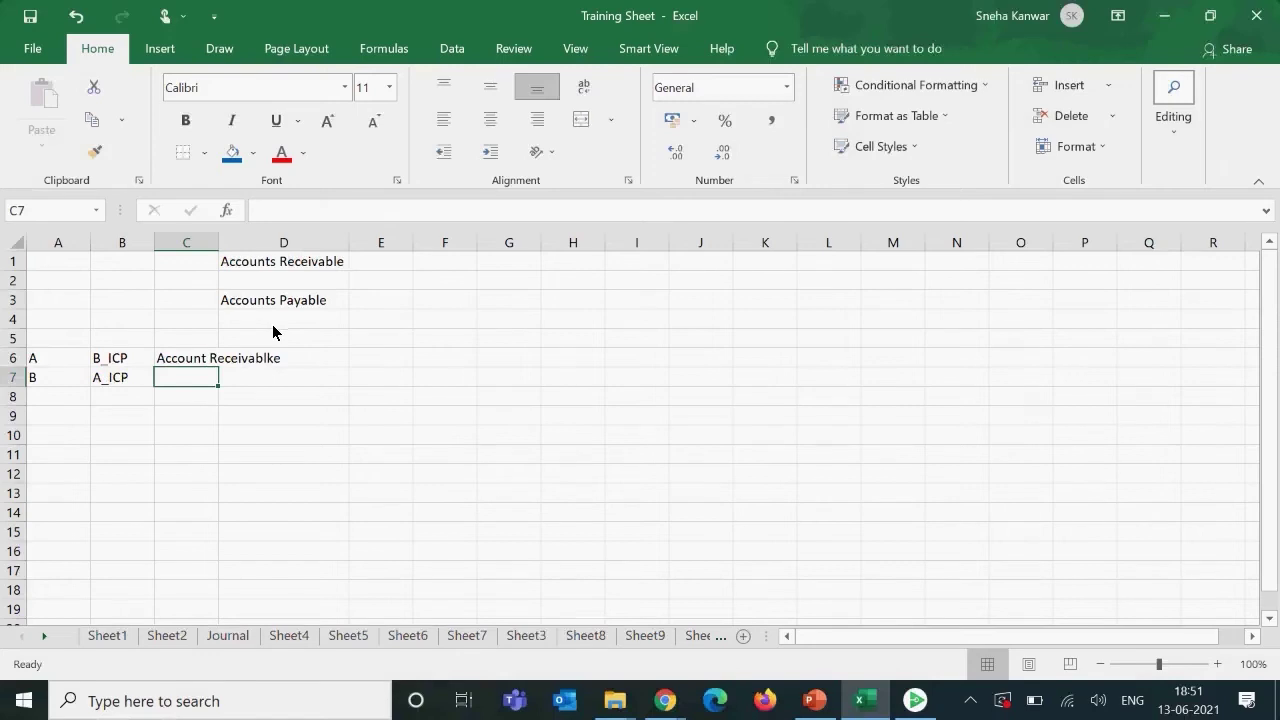
- Copy the Accounts Receivable label from D1 into cell C6 for entity A
click(269, 266)
key(ctrl+c)
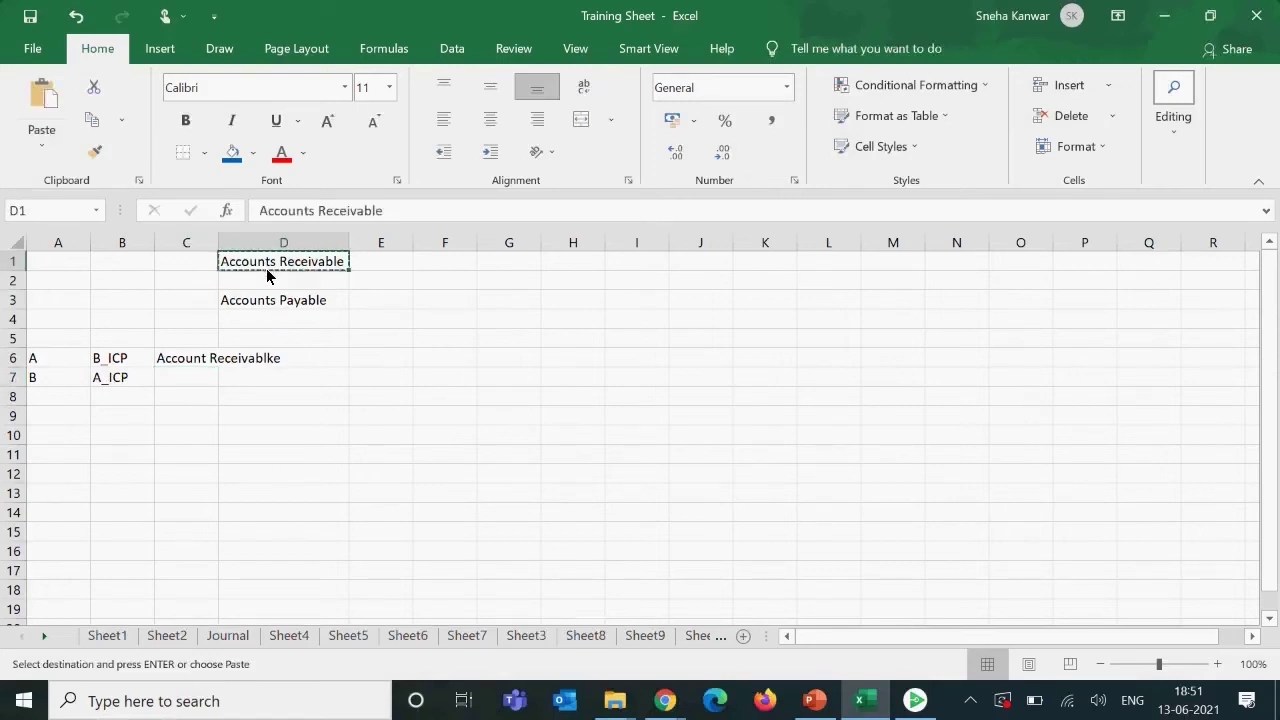
click(194, 360)
key(ctrl+v)
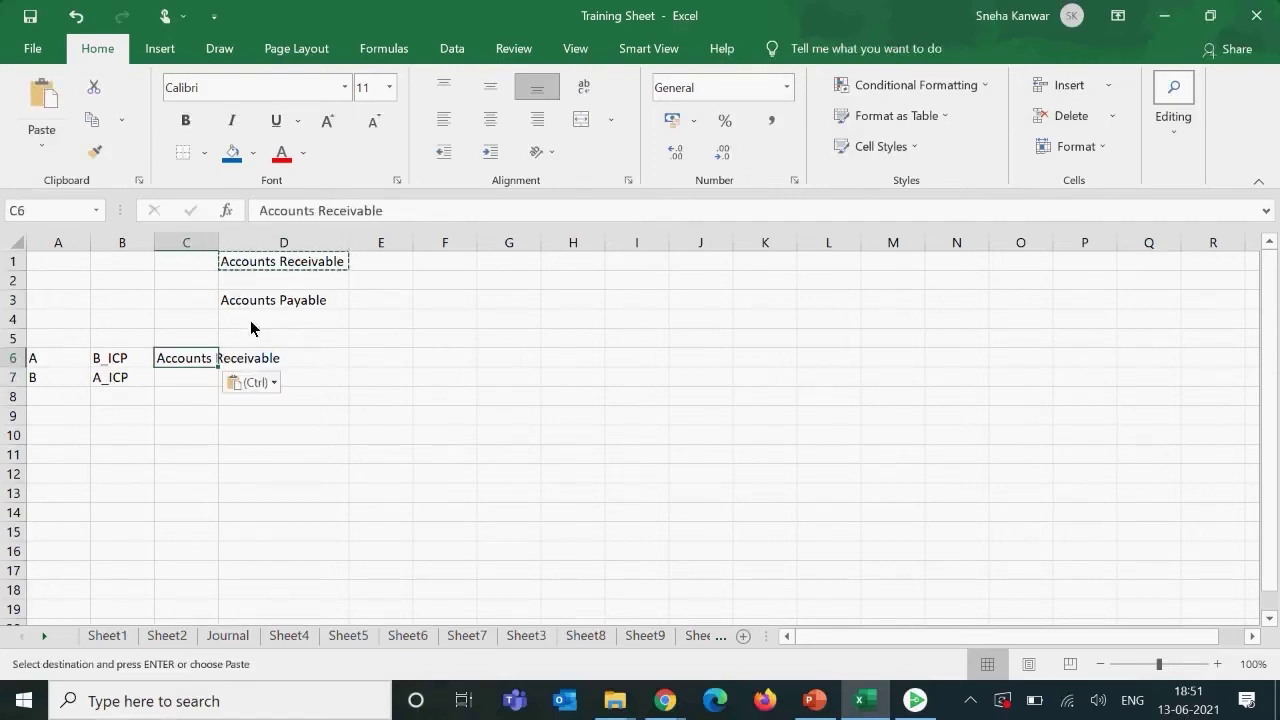
- Copy the Accounts Payable label from D3 into cell C7 for entity B and fit column C to its contents
click(266, 299)
key(ctrl+c)
click(186, 392)
click(190, 378)
key(ctrl+v)
double_click(219, 243)
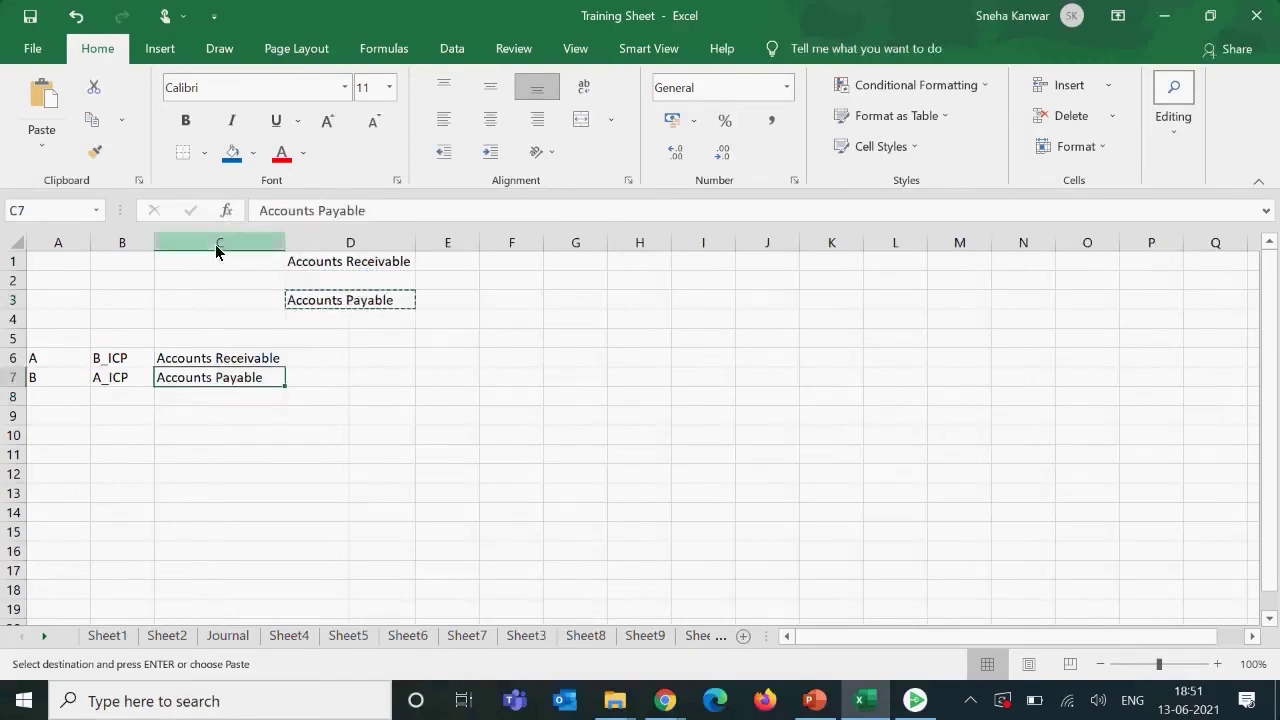
- Enter 200 in cell D6 as entity A's Accounts Receivable amount with B_ICP
click(323, 362)
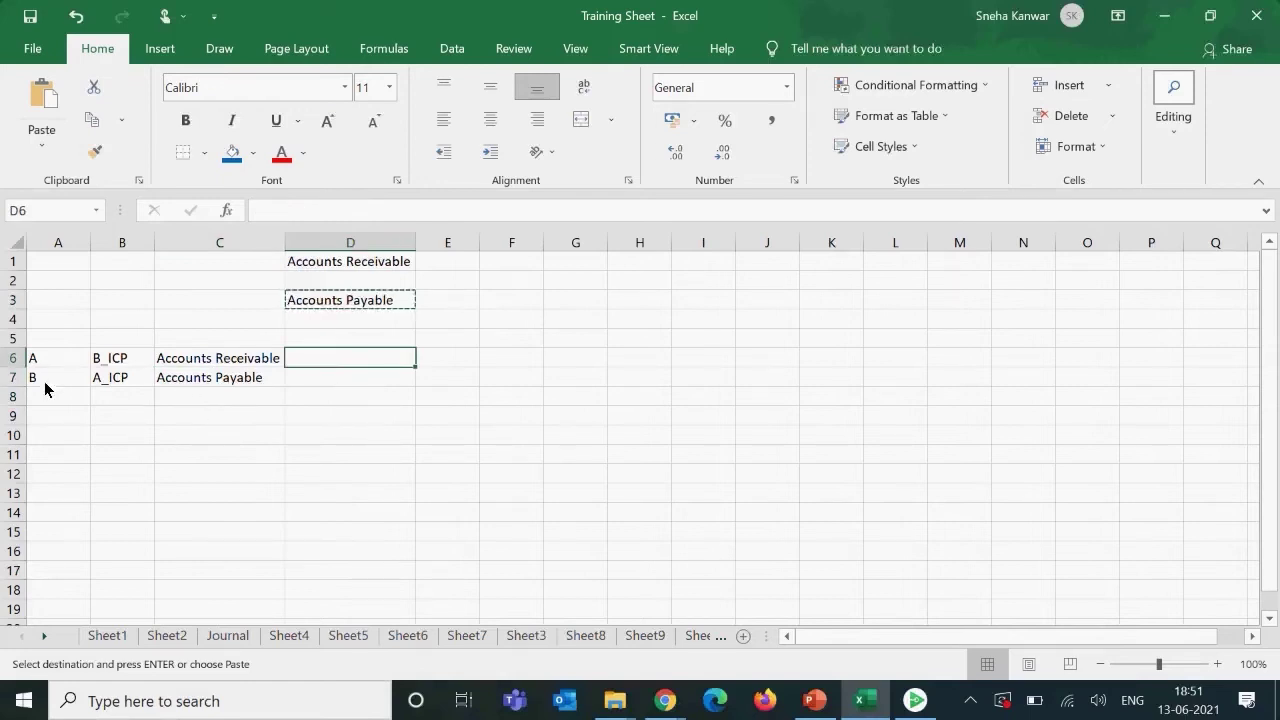
click(12, 377)
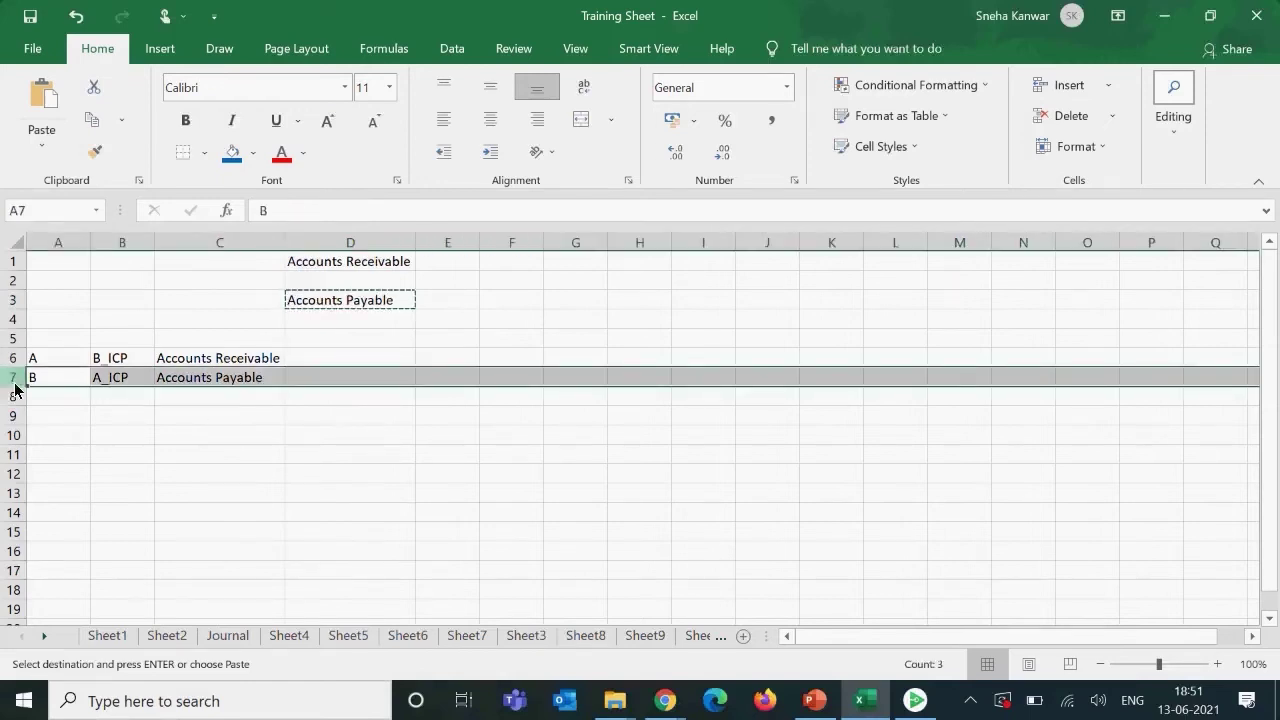
click(303, 378)
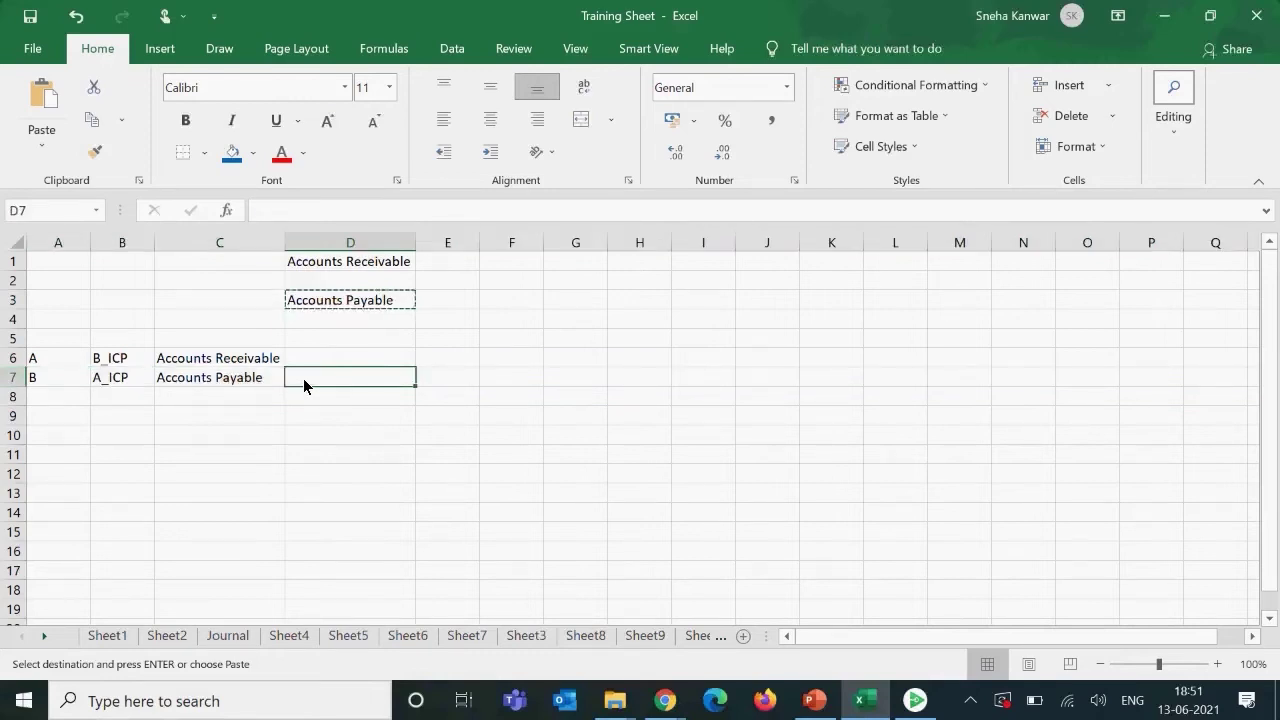
click(326, 355)
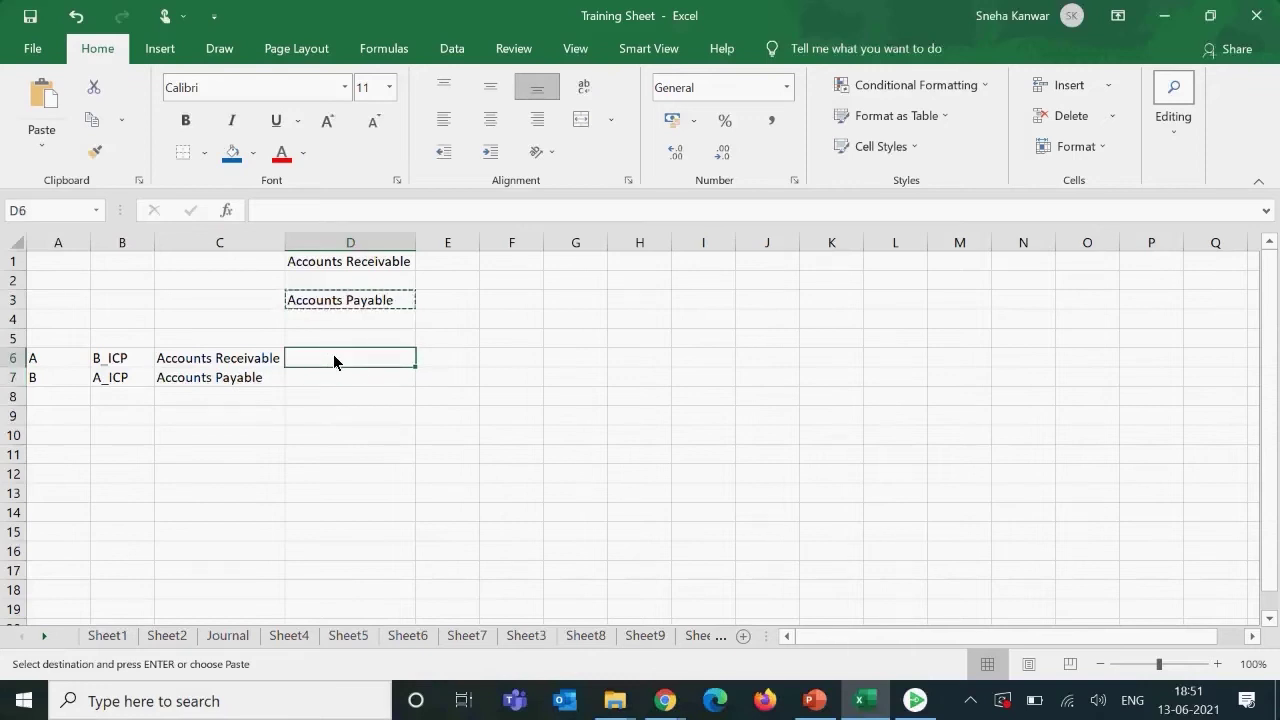
text(200)
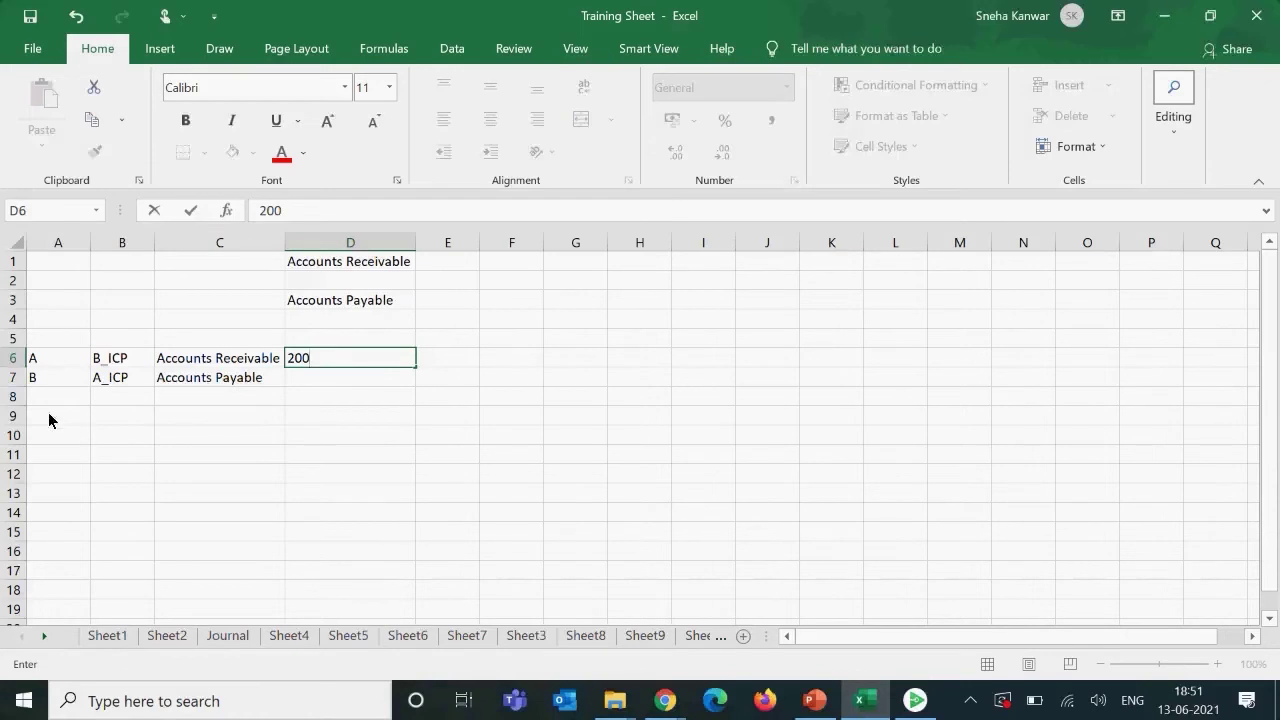
click(24, 378)
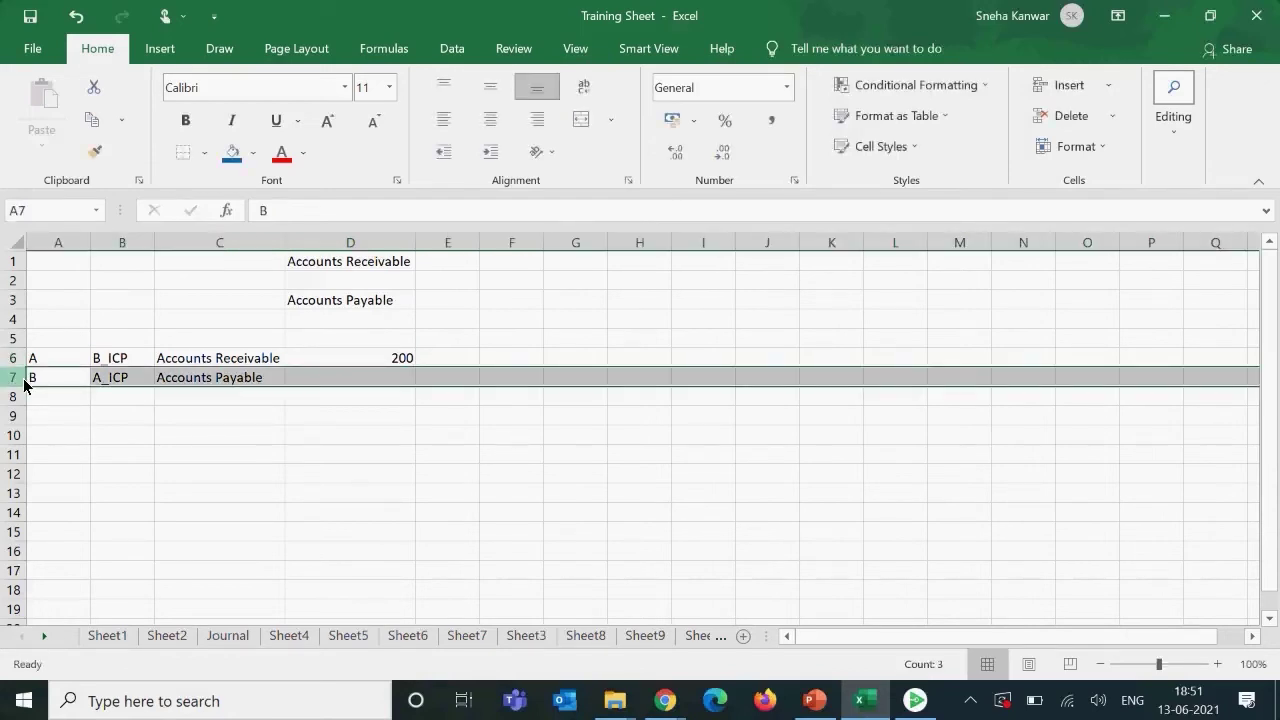
- Enter 180 in cell D7 as entity B's Accounts Payable amount with A_ICP
click(344, 377)
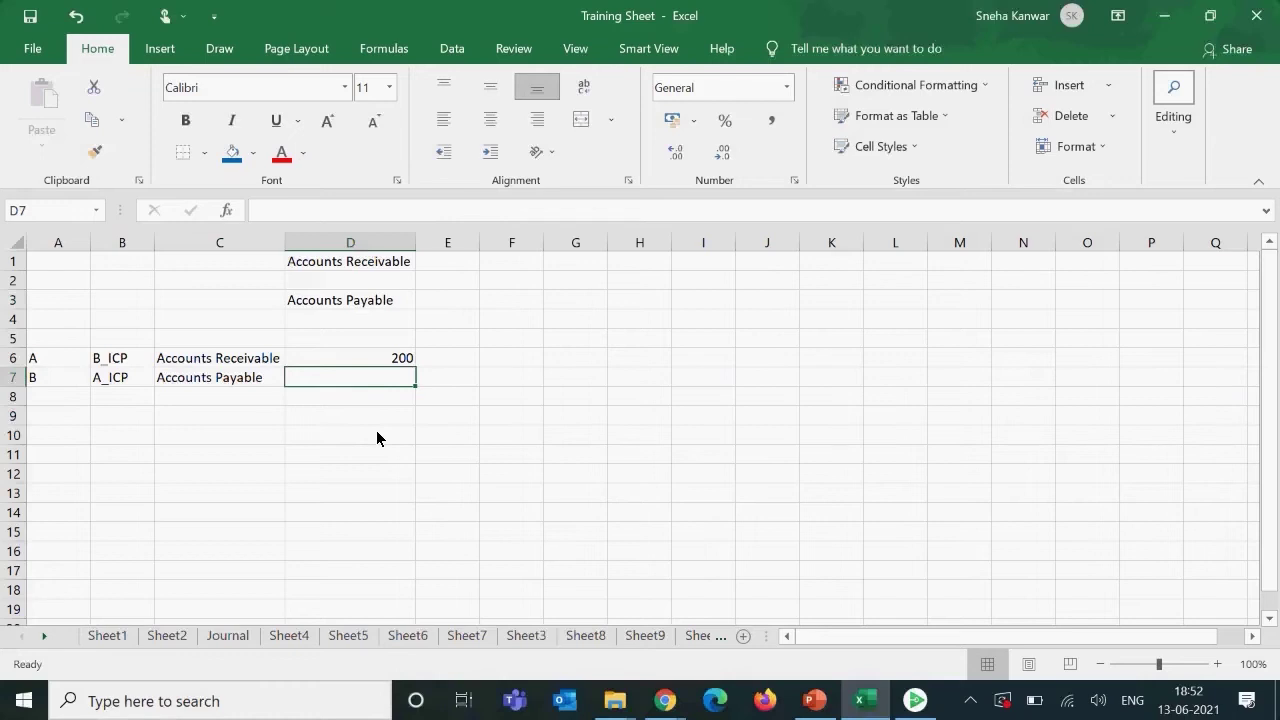
text(180)
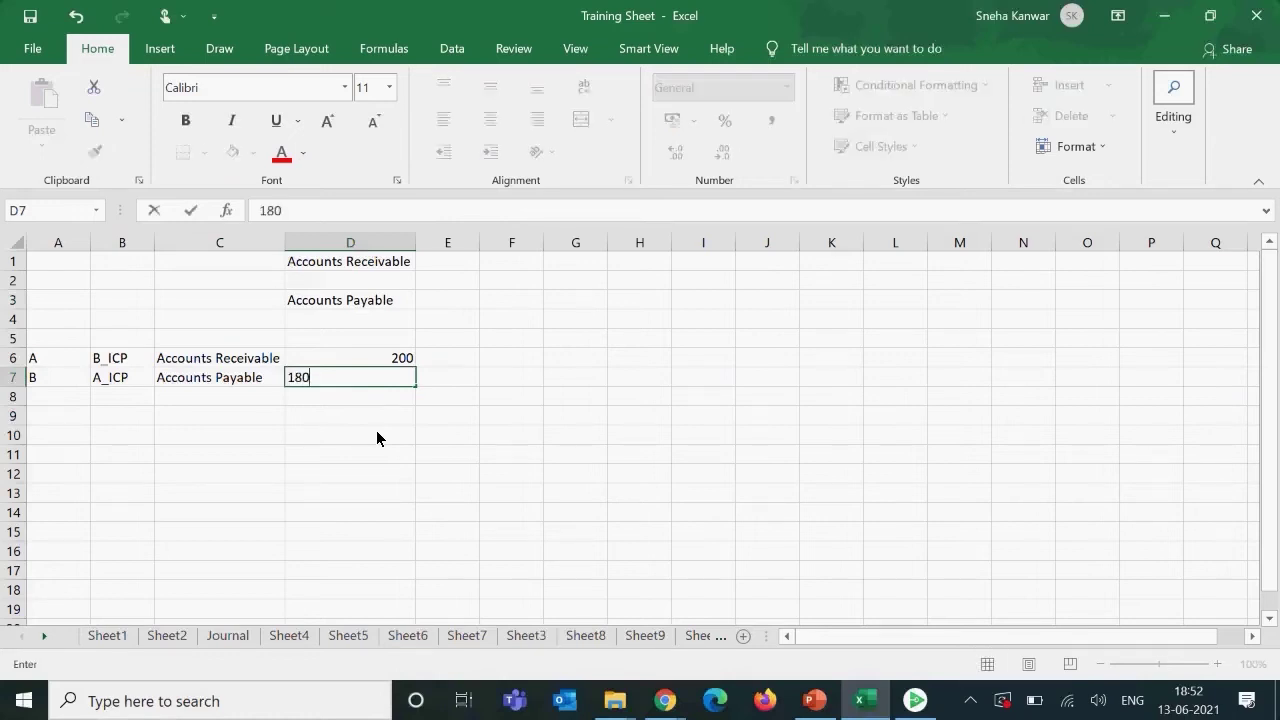
key(Return)
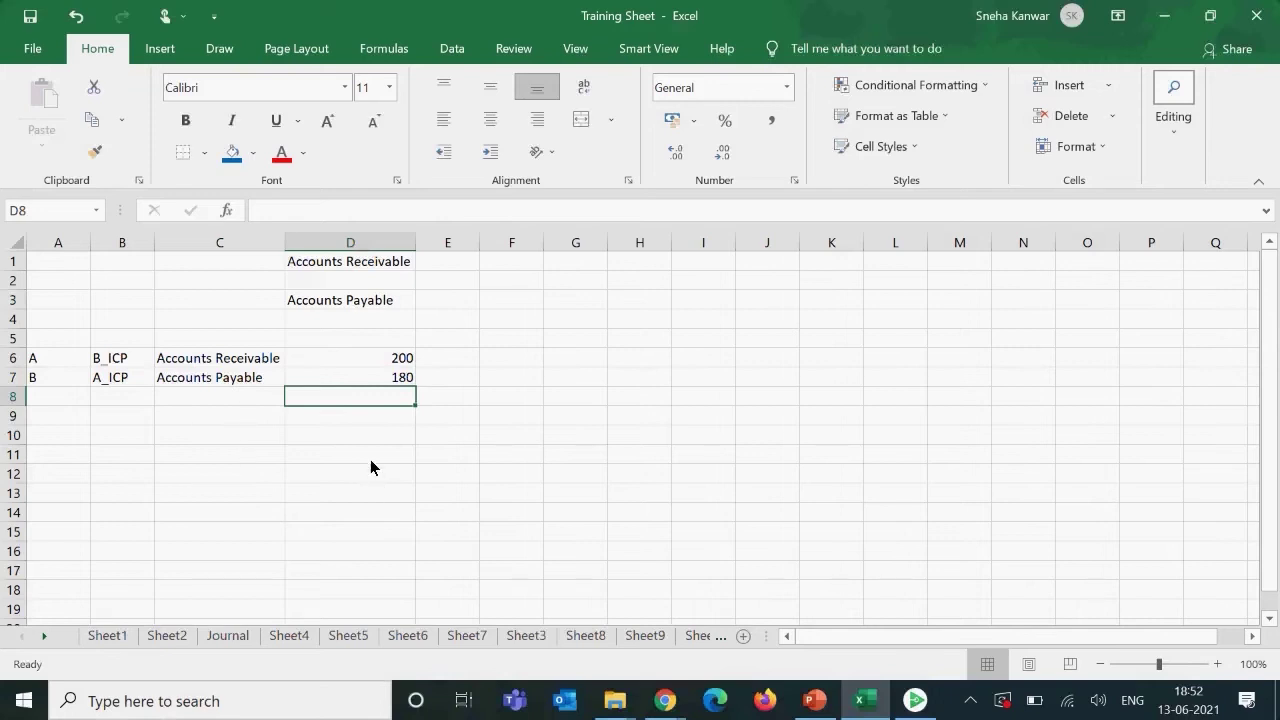
- Compare entity A's Accounts Receivable row with entity B's Accounts Payable row, including the amounts in D6 and D7
drag(389, 358, 382, 372)
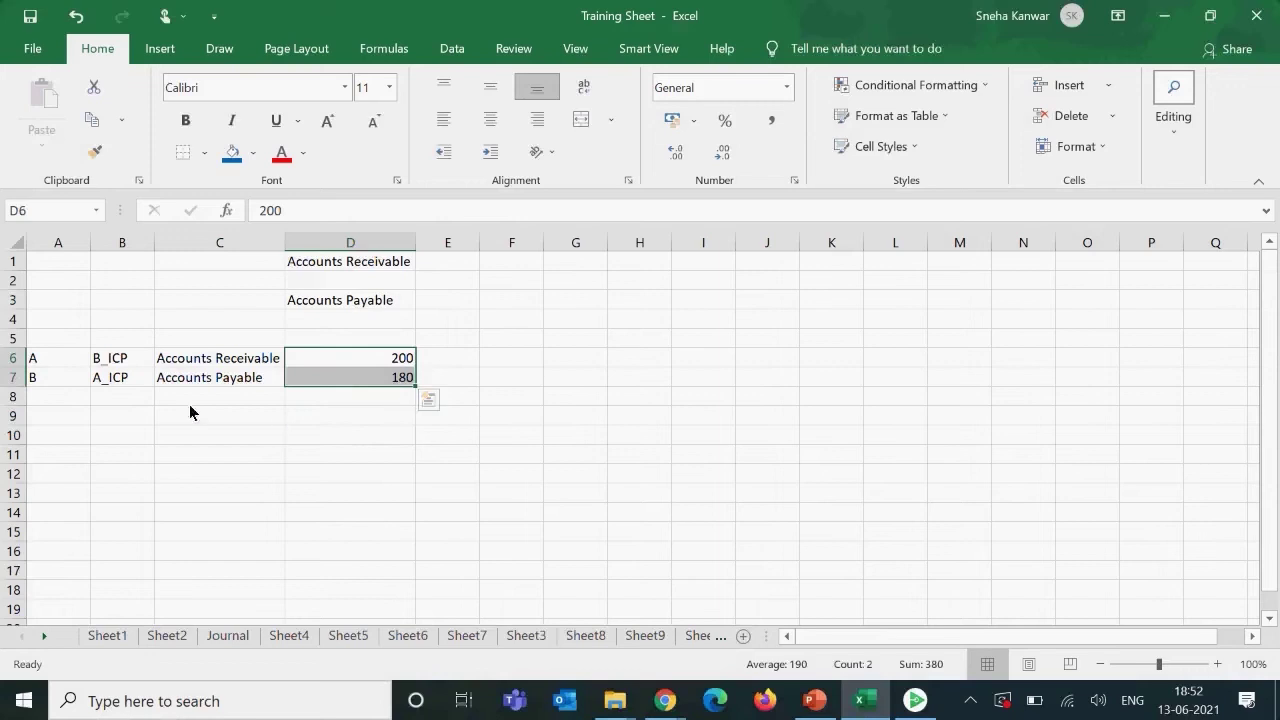
click(44, 384)
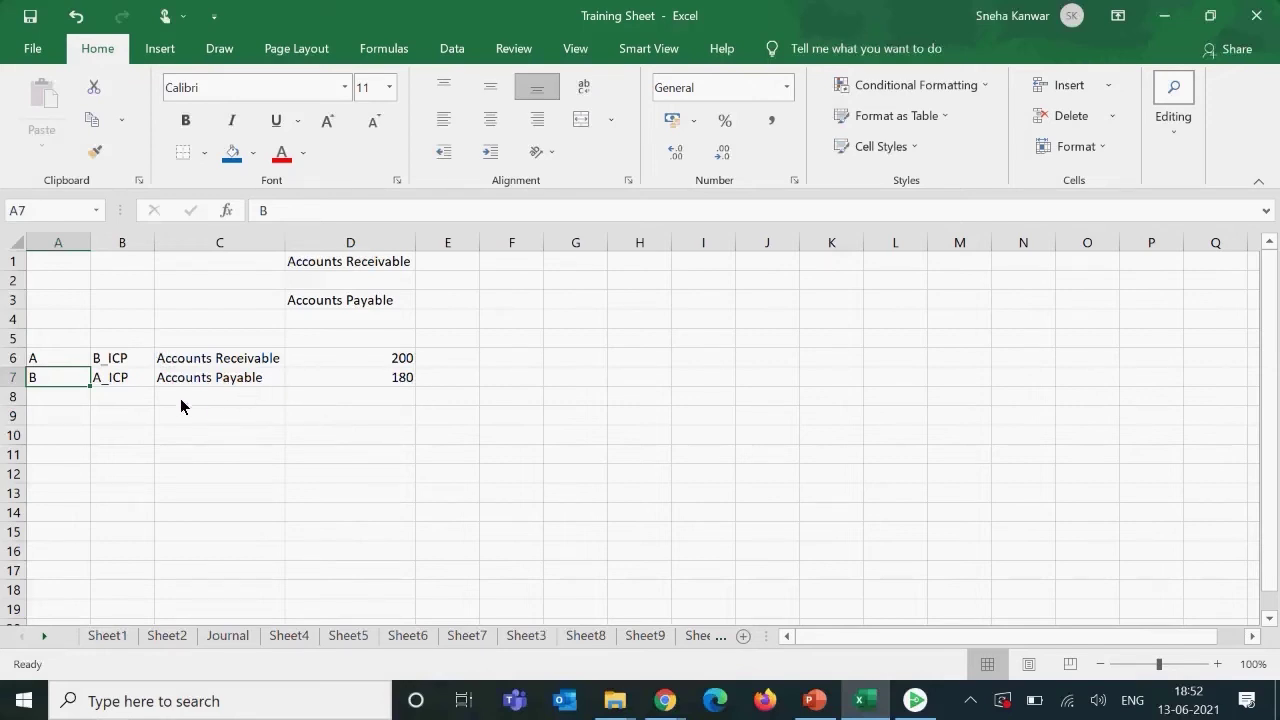
click(370, 356)
click(367, 372)
click(364, 362)
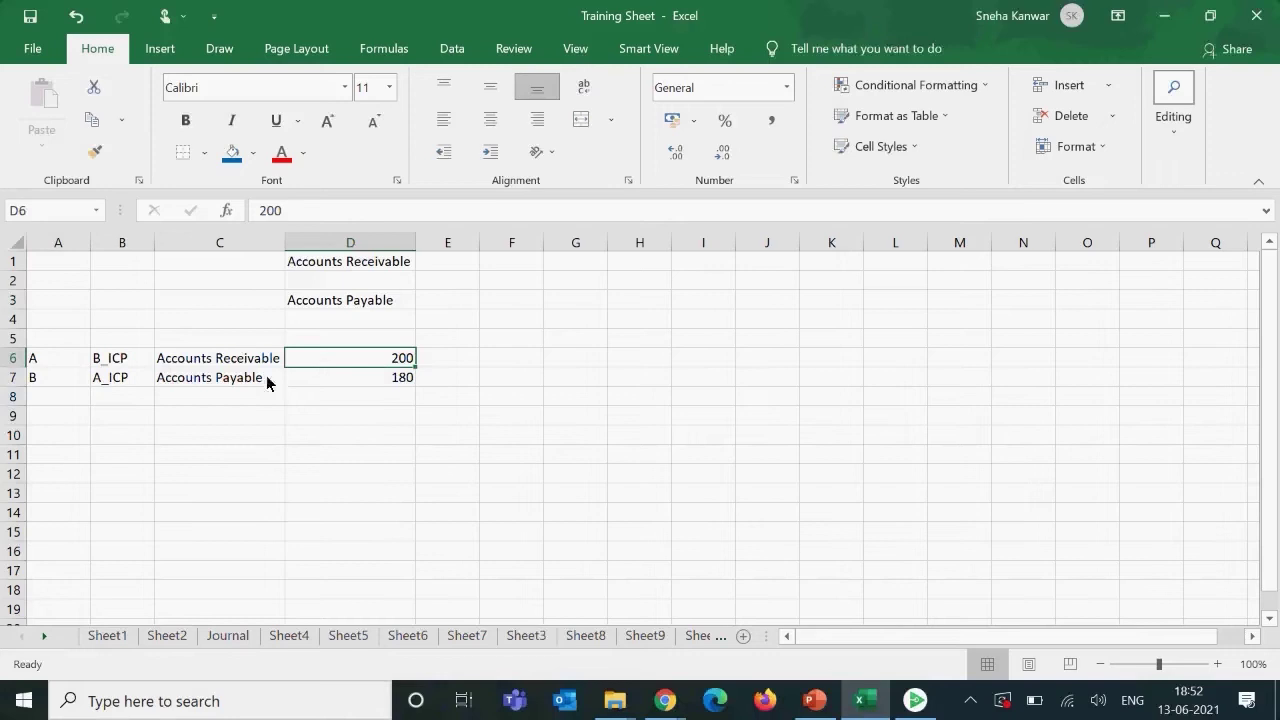
click(10, 358)
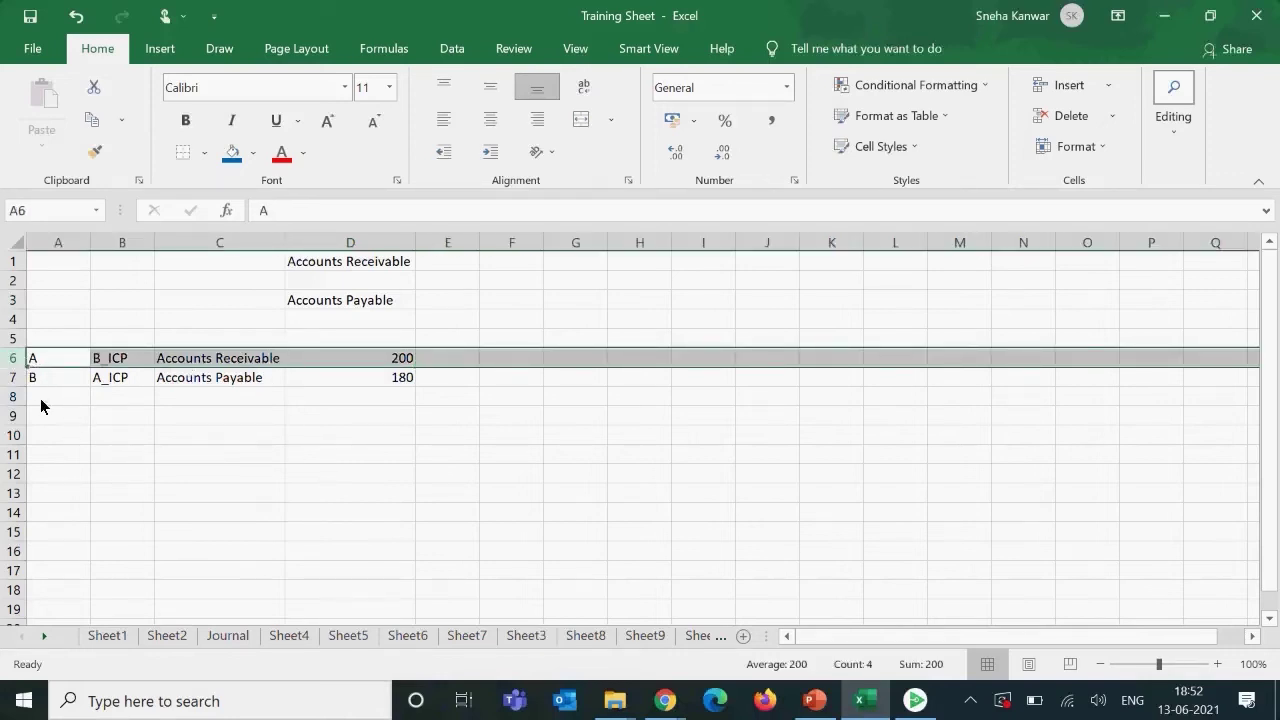
click(16, 377)
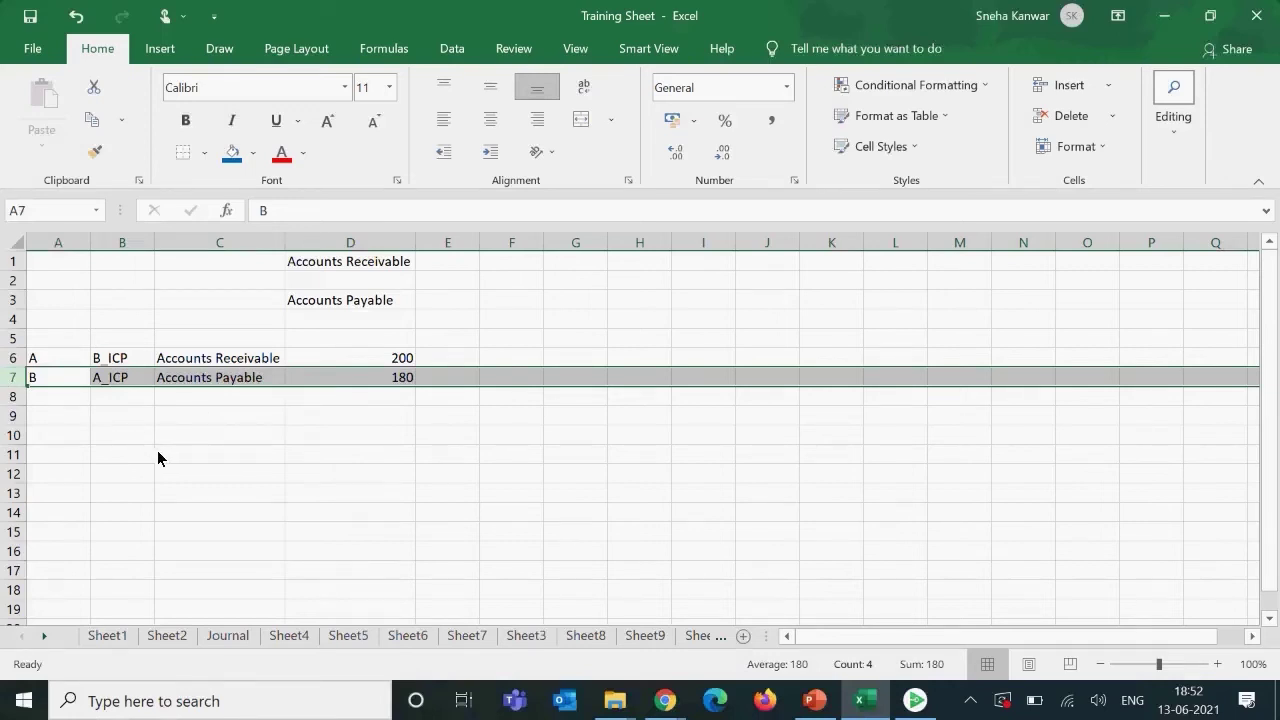
click(197, 380)
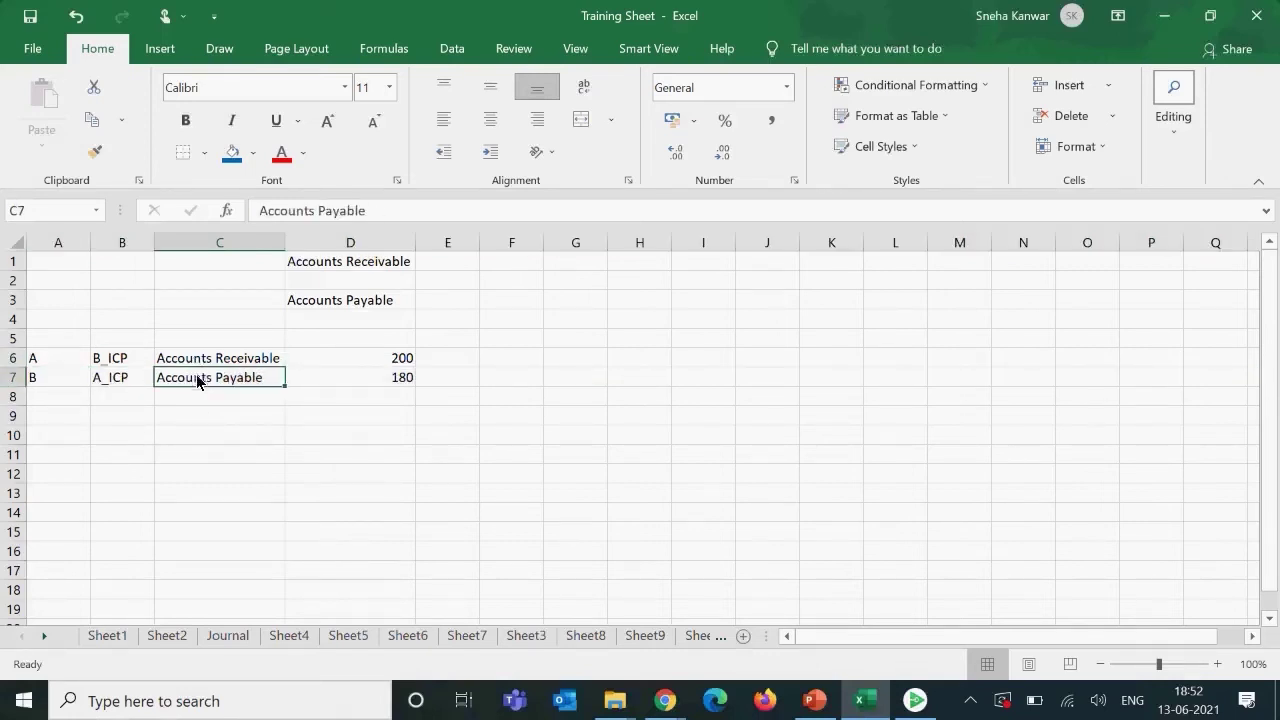
- Enter the plug account label Plug_ApandAR in cell C8 below Accounts Payable
click(180, 400)
text(Plug)
text(_A)
text(Cerd)
key(BackSpace)
key(BackSpace)
key(BackSpace)
key(BackSpace)
text(Pand AR)
key(BackSpace)
key(BackSpace)
key(BackSpace)
text(AR)
key(Tab)
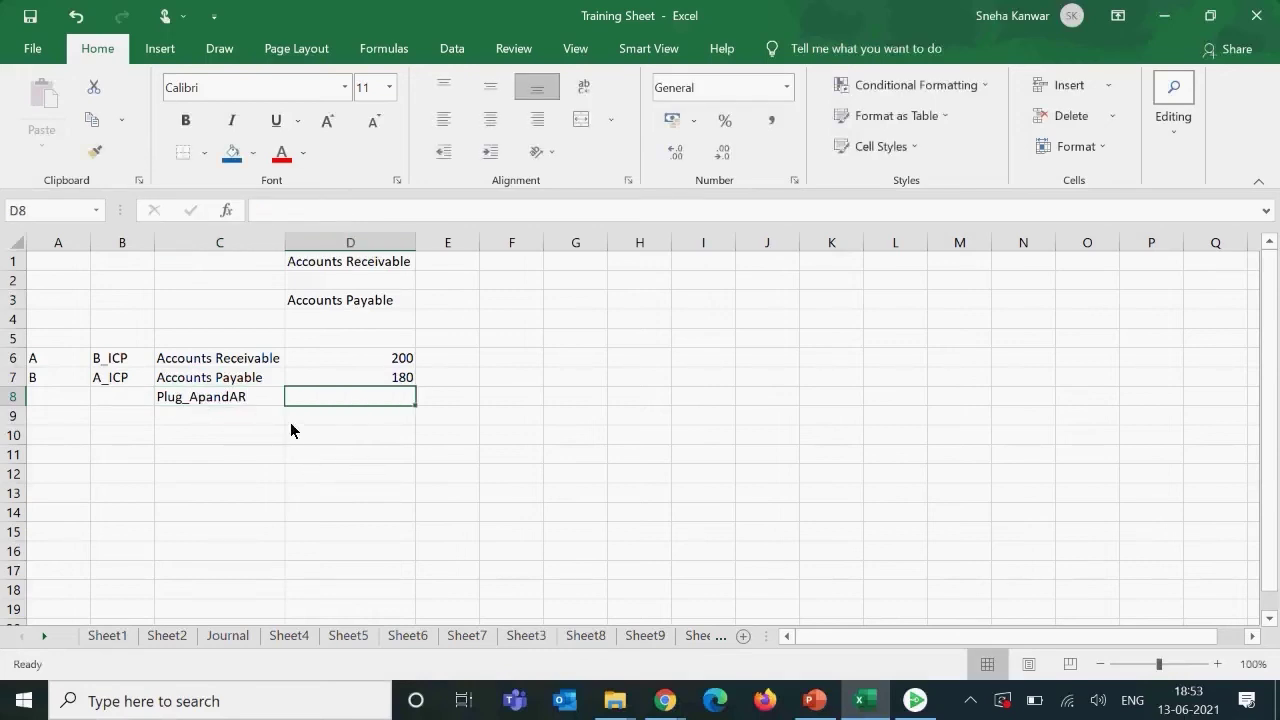
- Enter C_Consol in cell A8 as the consolidated entity for the plug row and fit column A to its contents
drag(50, 358, 378, 374)
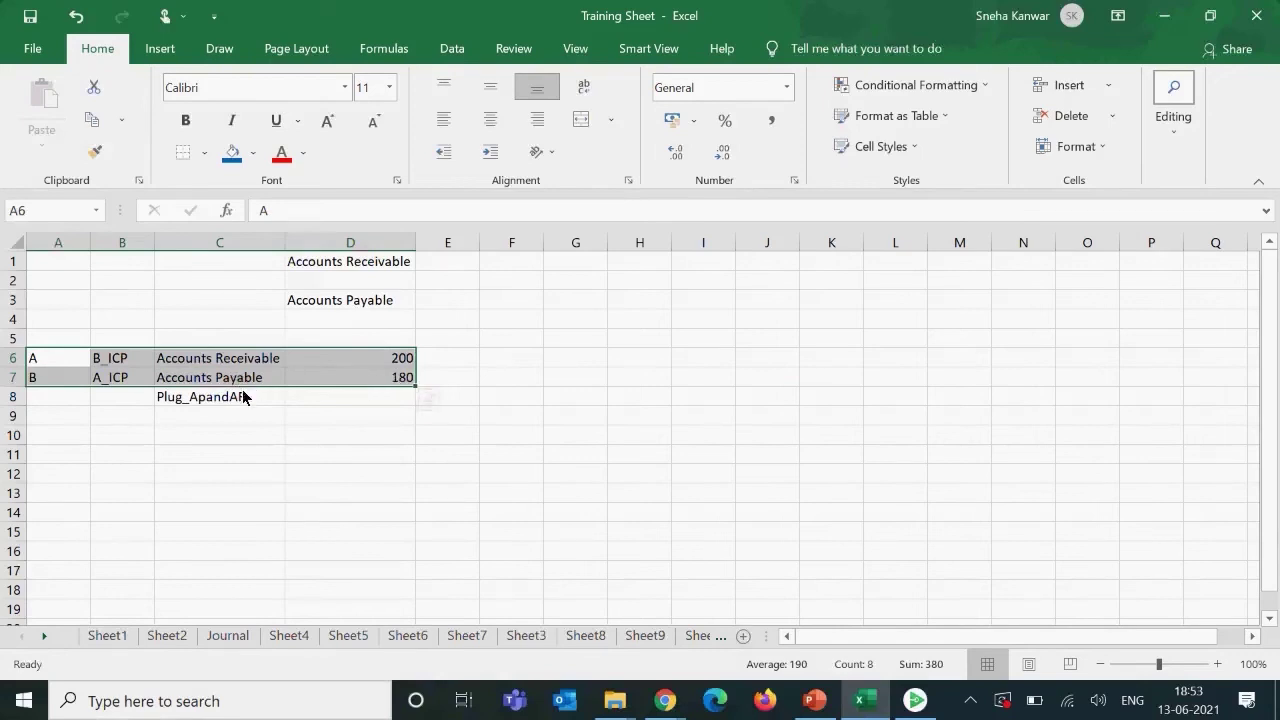
click(58, 400)
text(C_C)
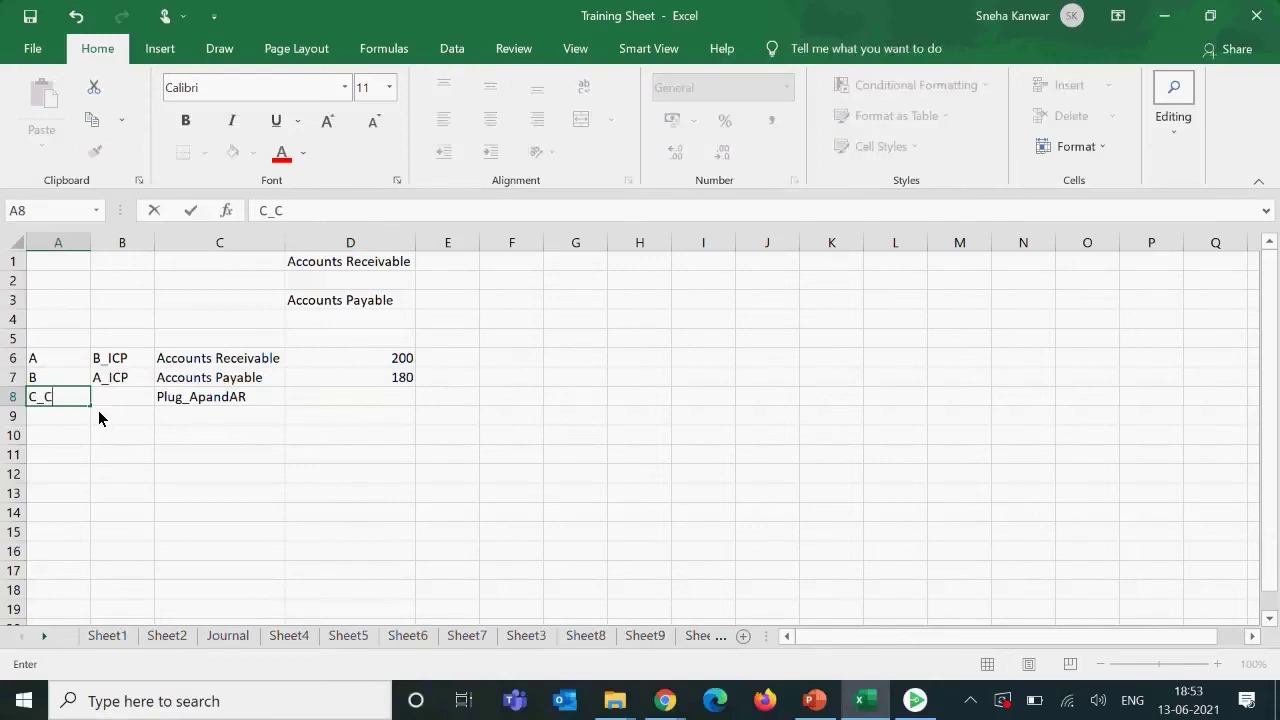
text(onsol)
key(Tab)
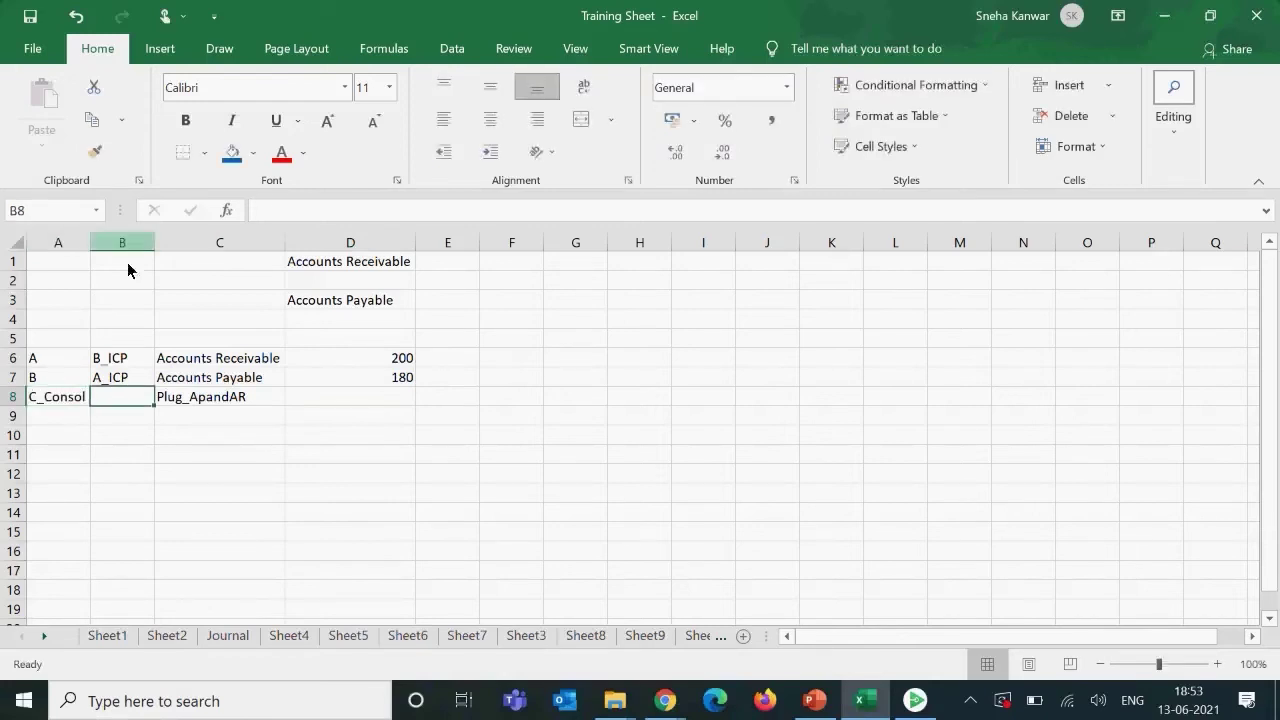
drag(89, 242, 88, 246)
click(89, 245)
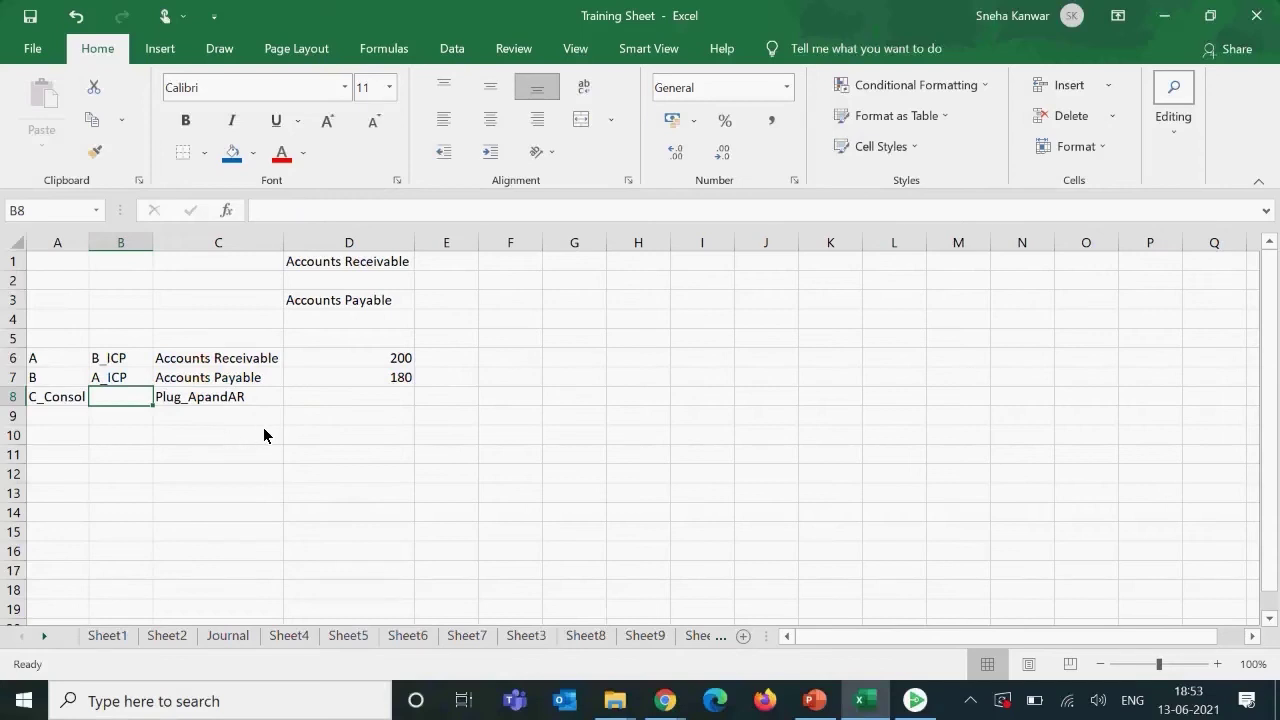
- Enter -20 in cell D8 as the Plug_ApandAR amount for C_Consol
click(332, 392)
text(-20)
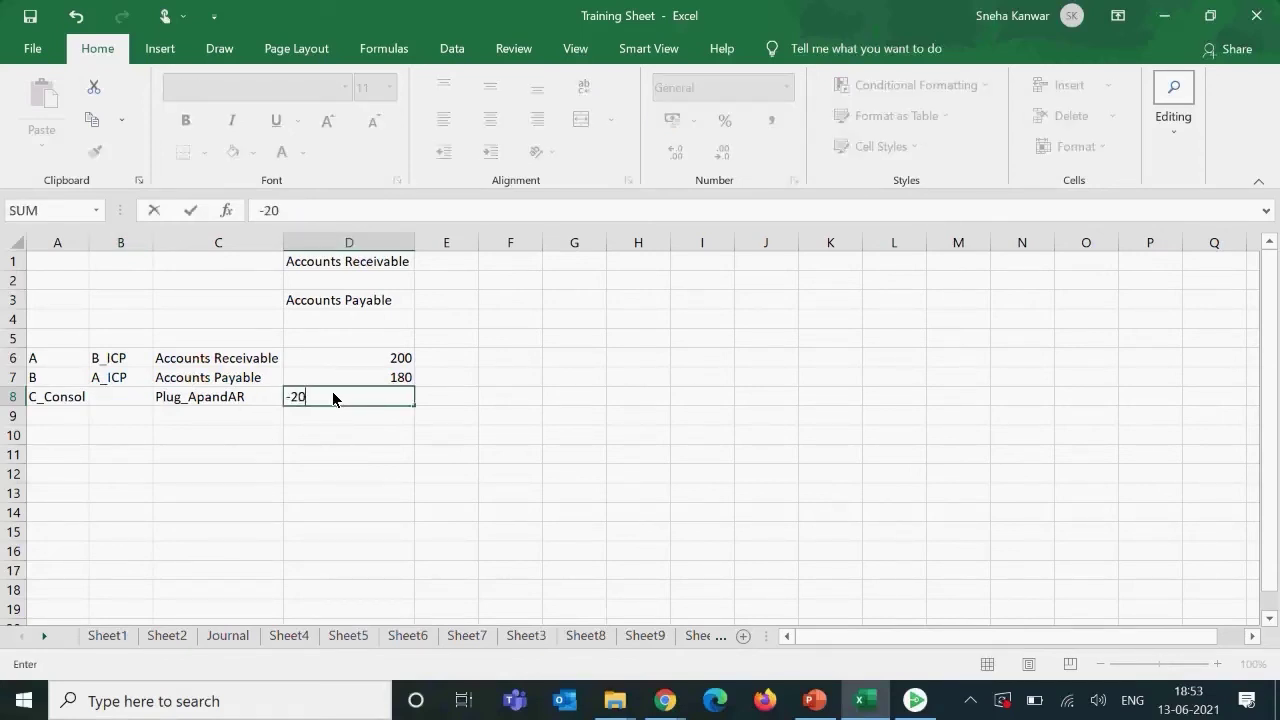
key(Return)
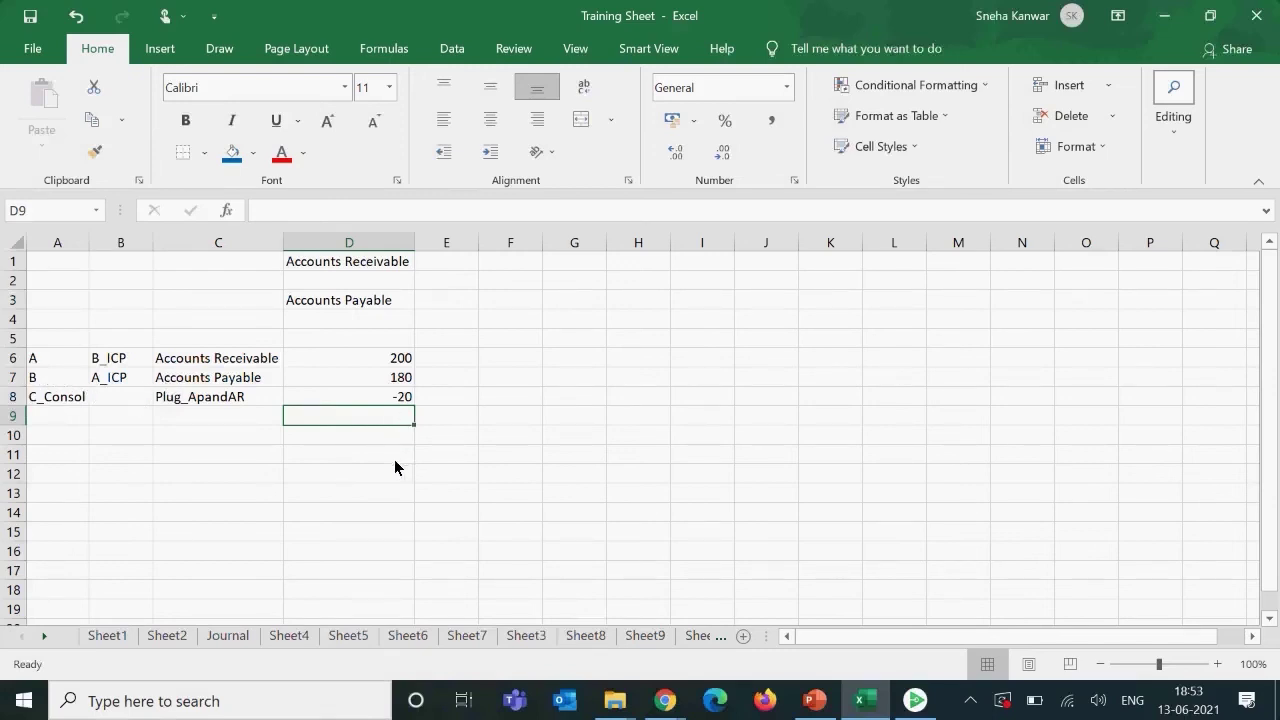
- Review the C_Consol plug row in relation to the Accounts Receivable and Accounts Payable labels in column C
click(22, 400)
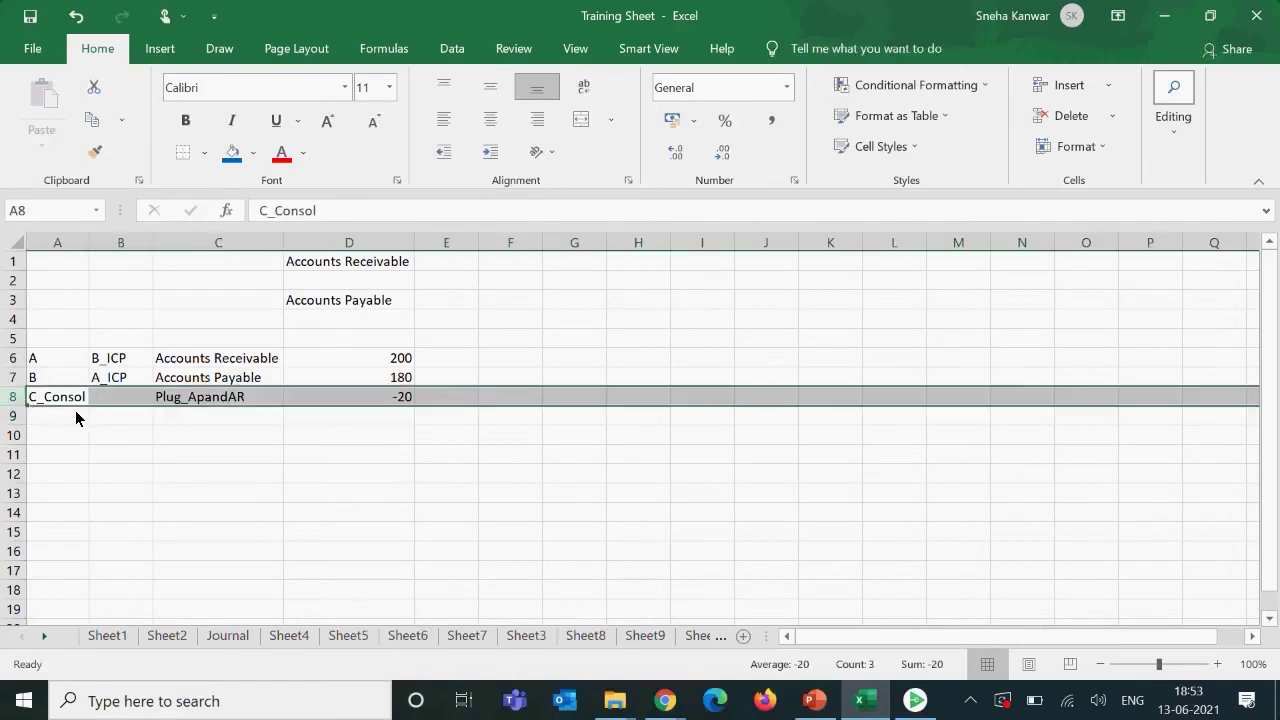
key(alt+Tab)
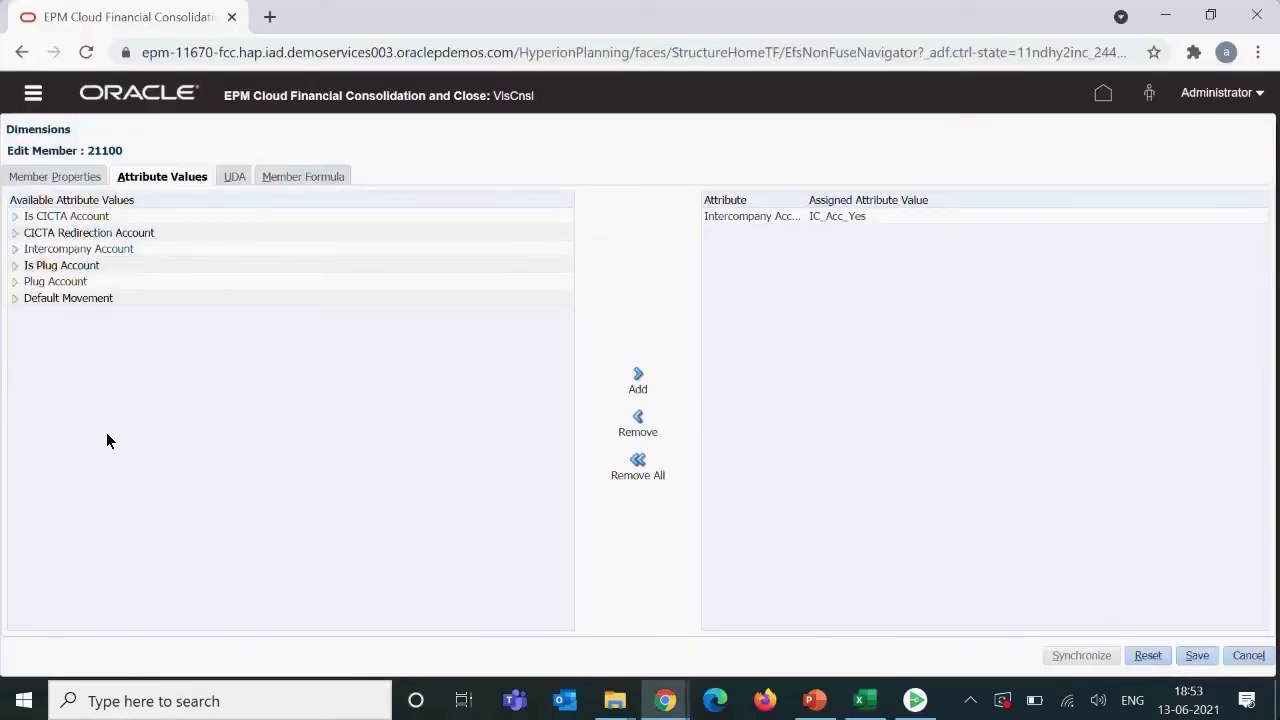
key(alt+Tab)
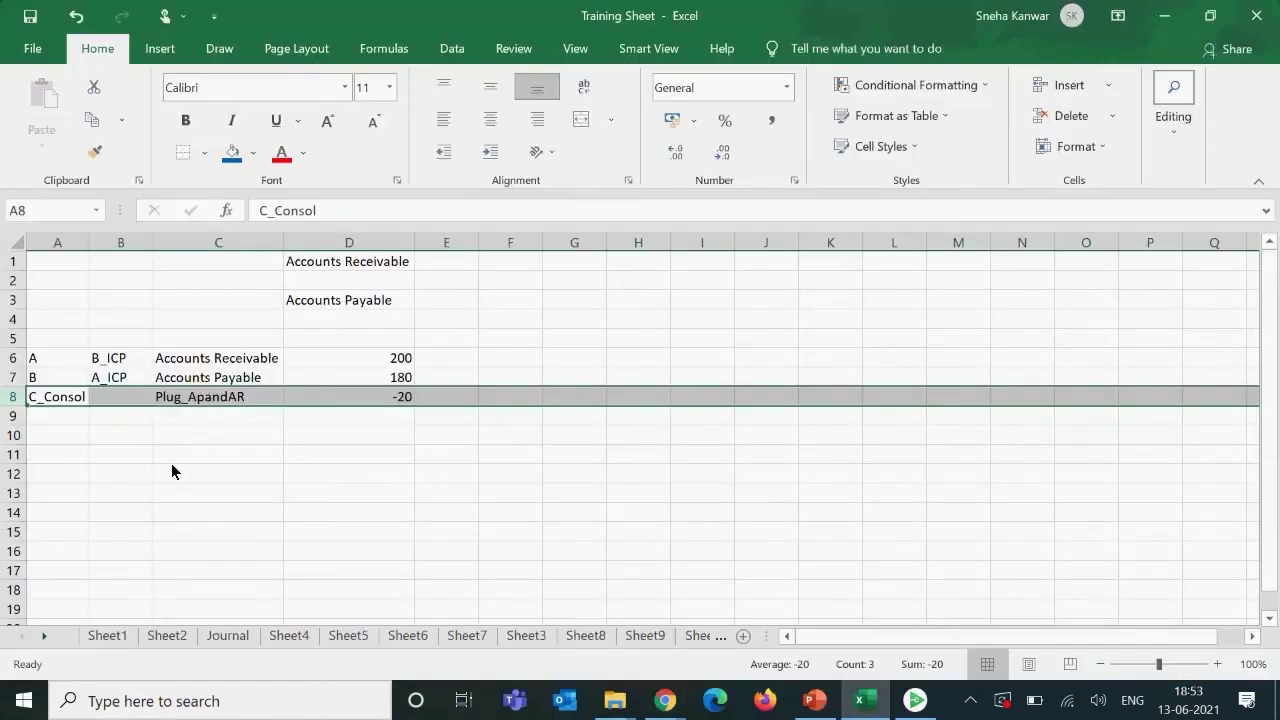
click(60, 437)
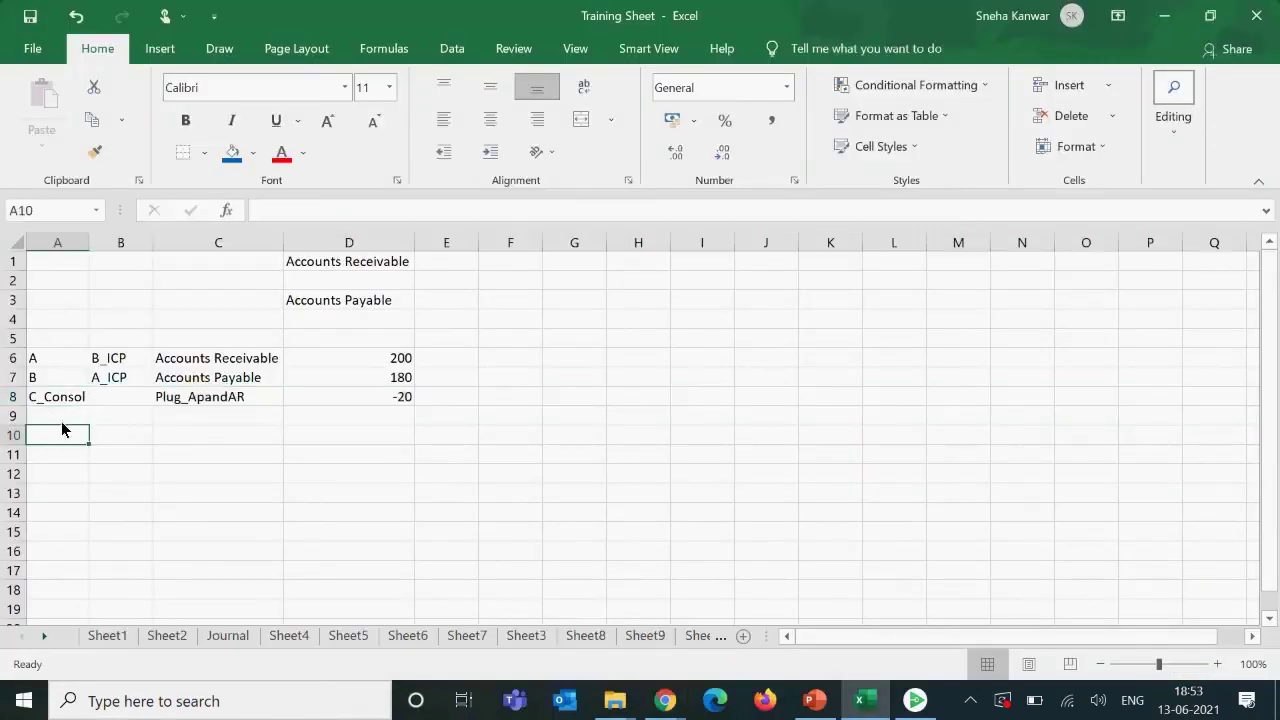
click(16, 397)
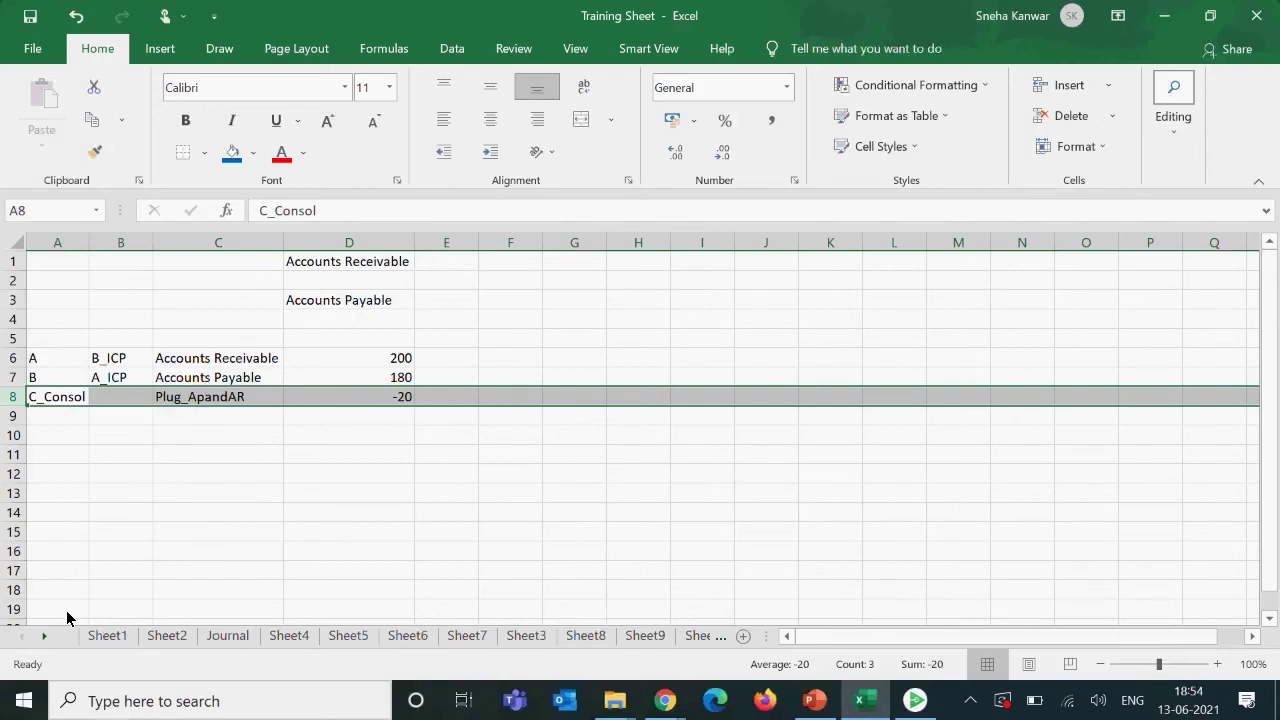
click(167, 362)
click(183, 381)
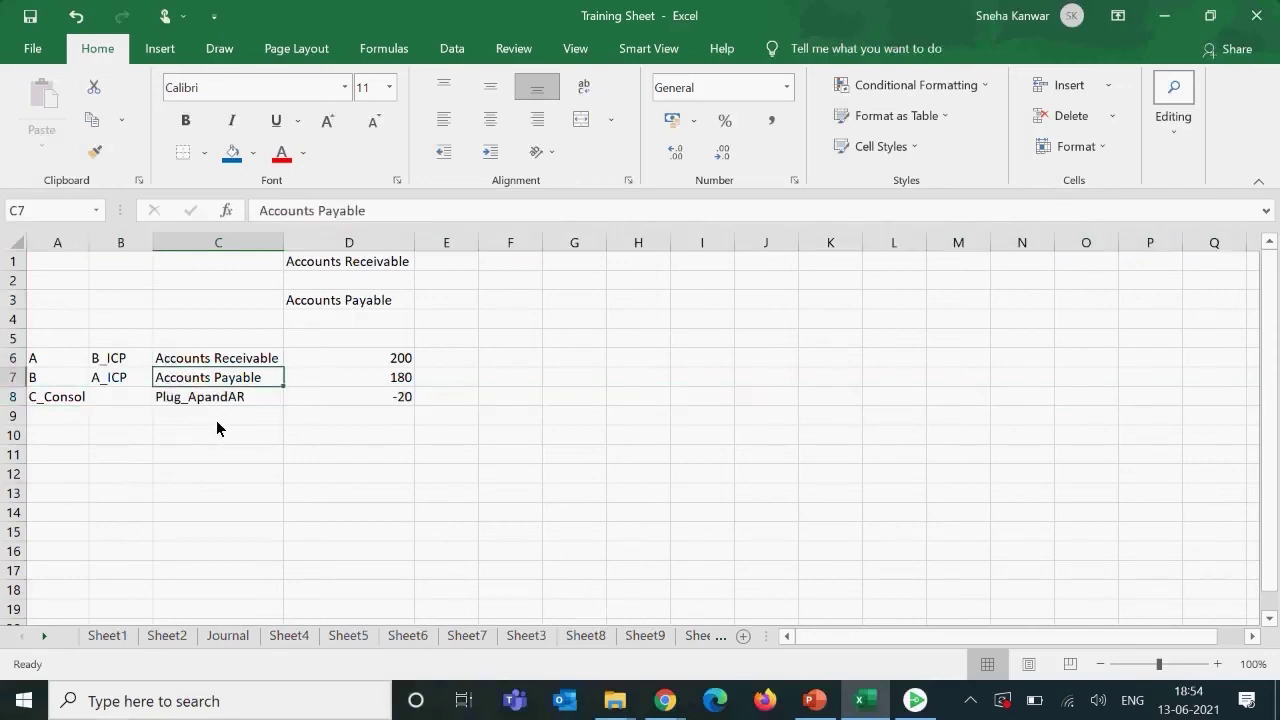
- Switch to the Oracle member editor, assign the Plug Account value Intercompany RecPay Diff to the open account, and expand Is Plug Account
key(alt+Tab)
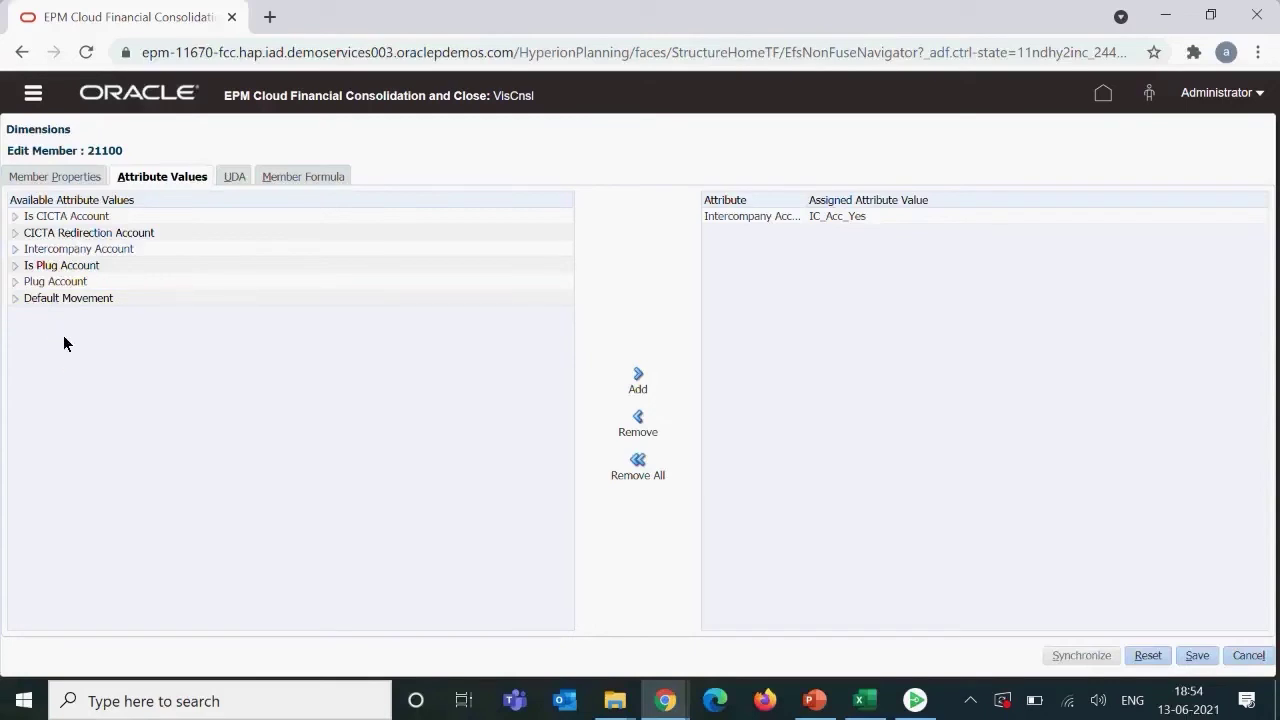
click(15, 284)
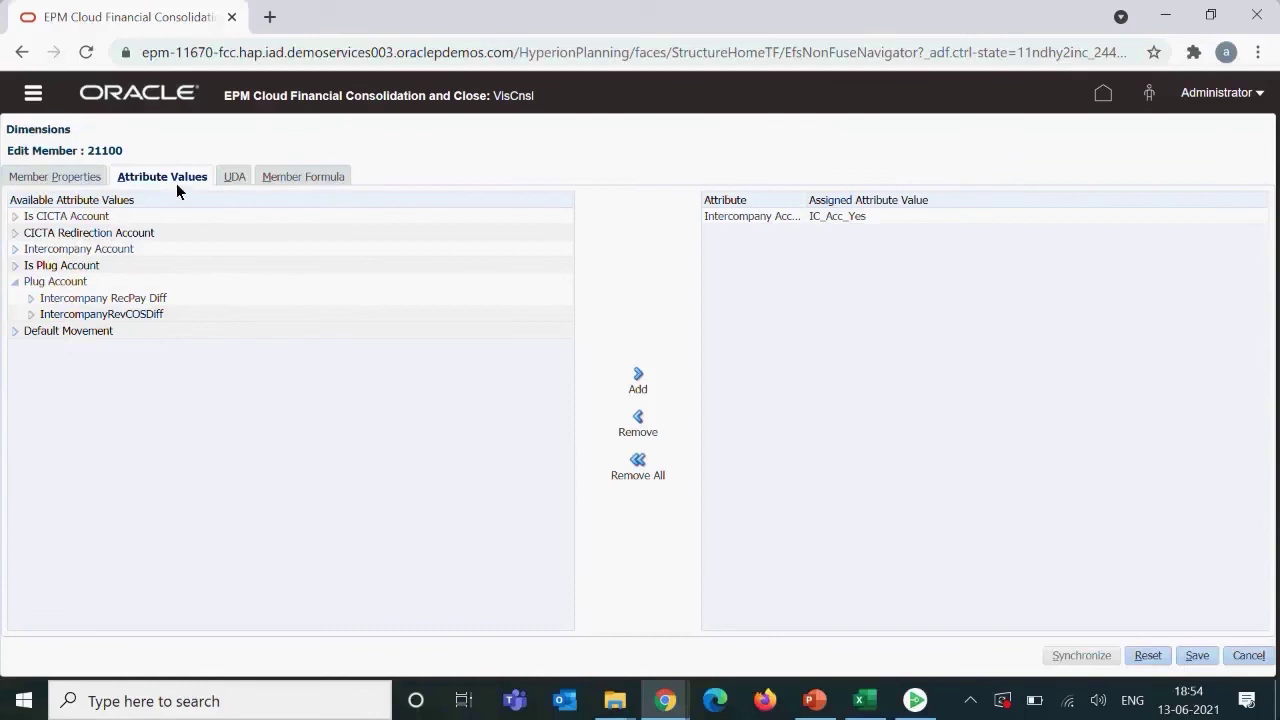
click(97, 300)
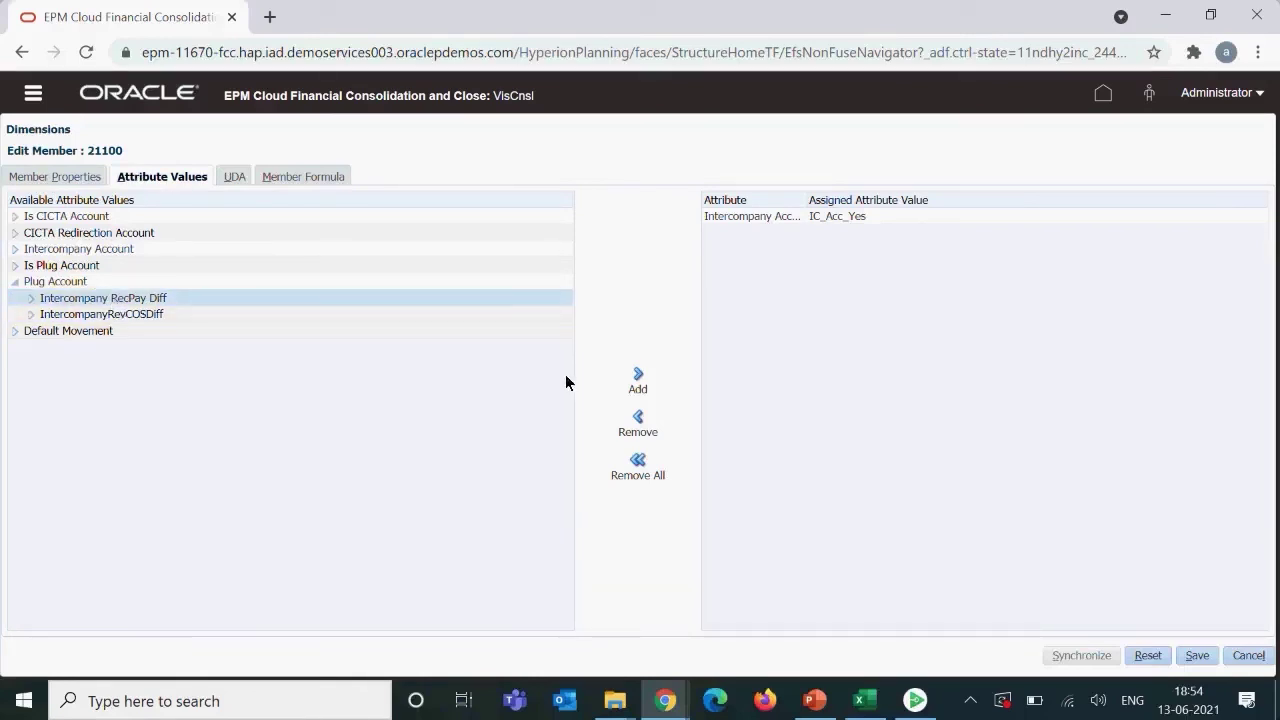
click(636, 378)
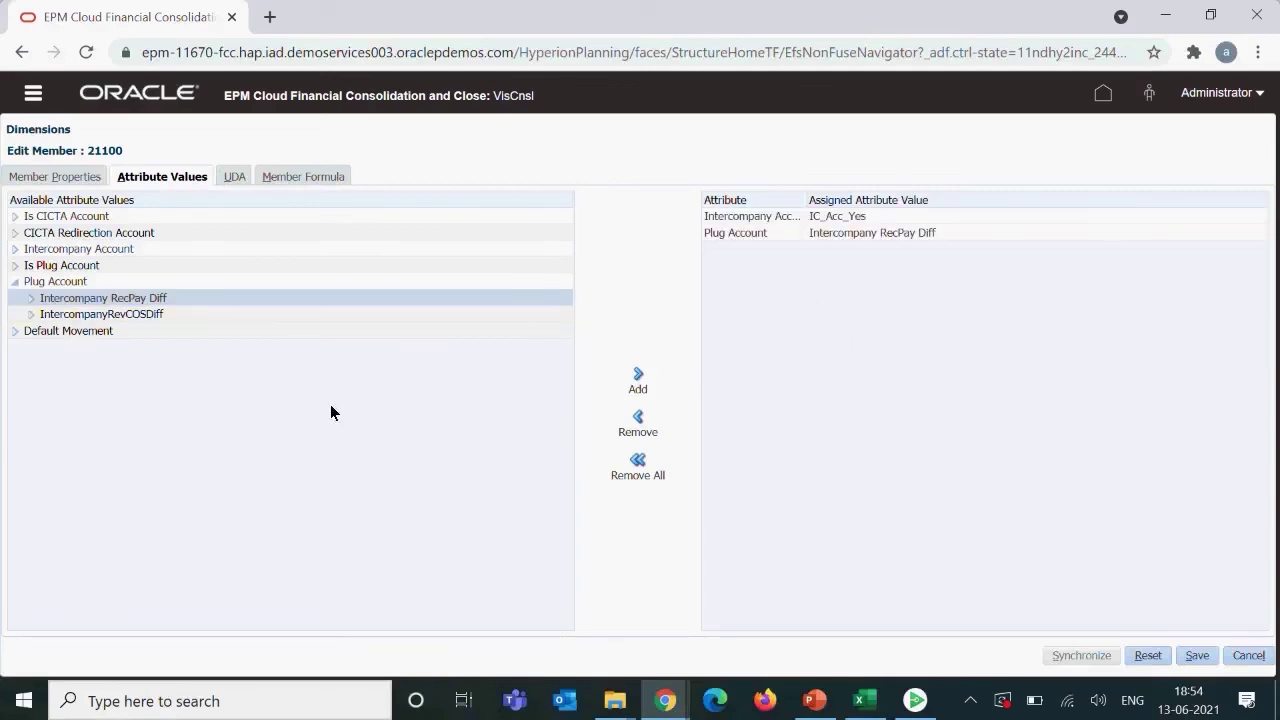
click(15, 281)
click(15, 265)
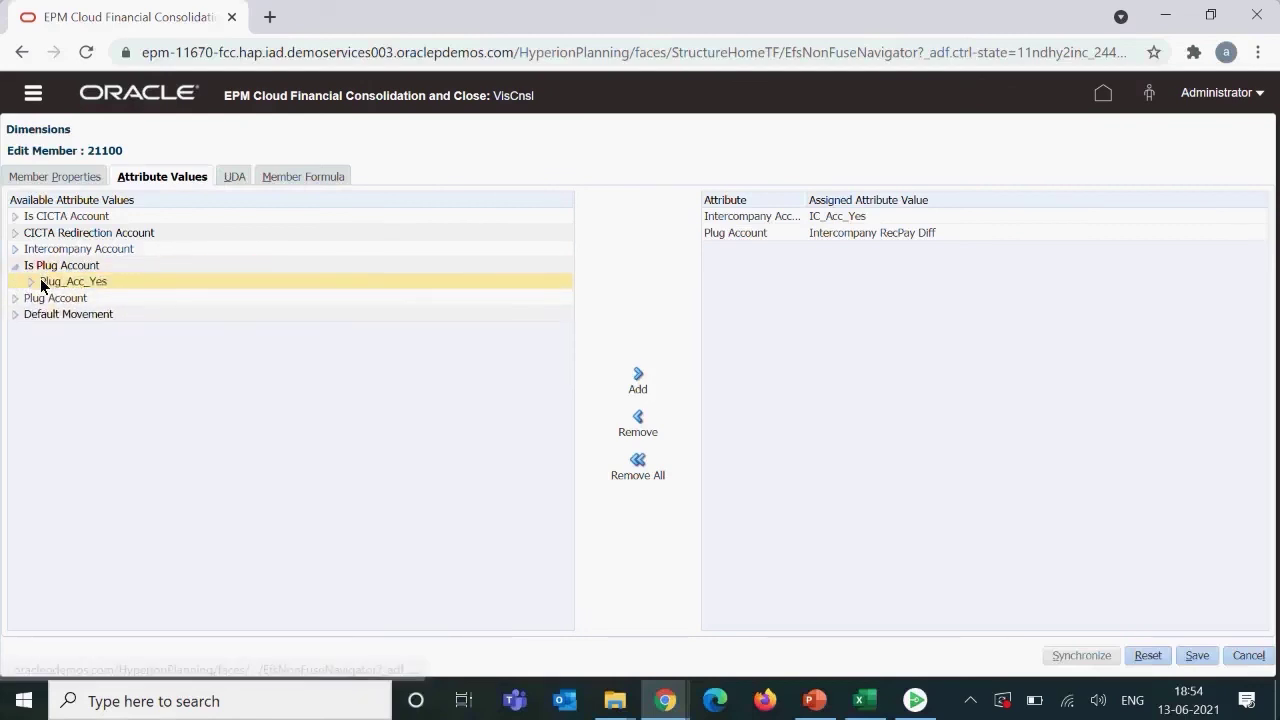
- Switch to the Excel training sheet and format the Plug_ApandAR label in C8 as bold with a blue fill
key(alt+Tab)
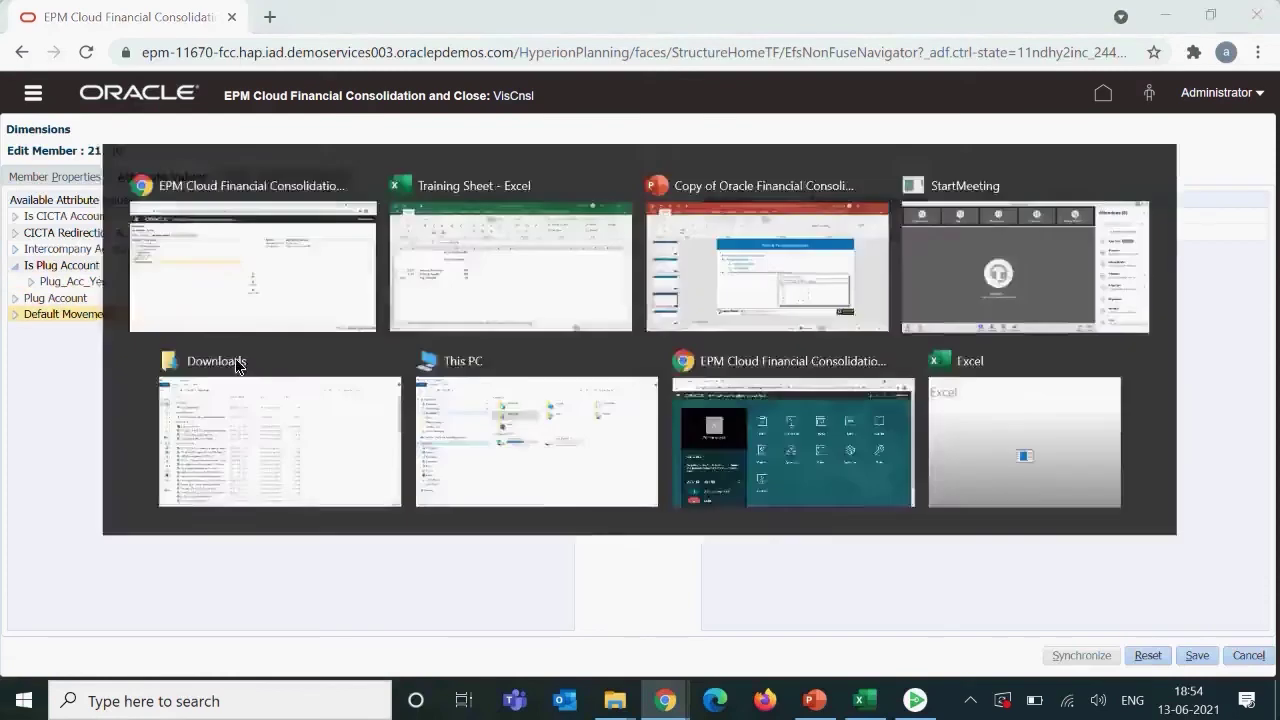
click(212, 399)
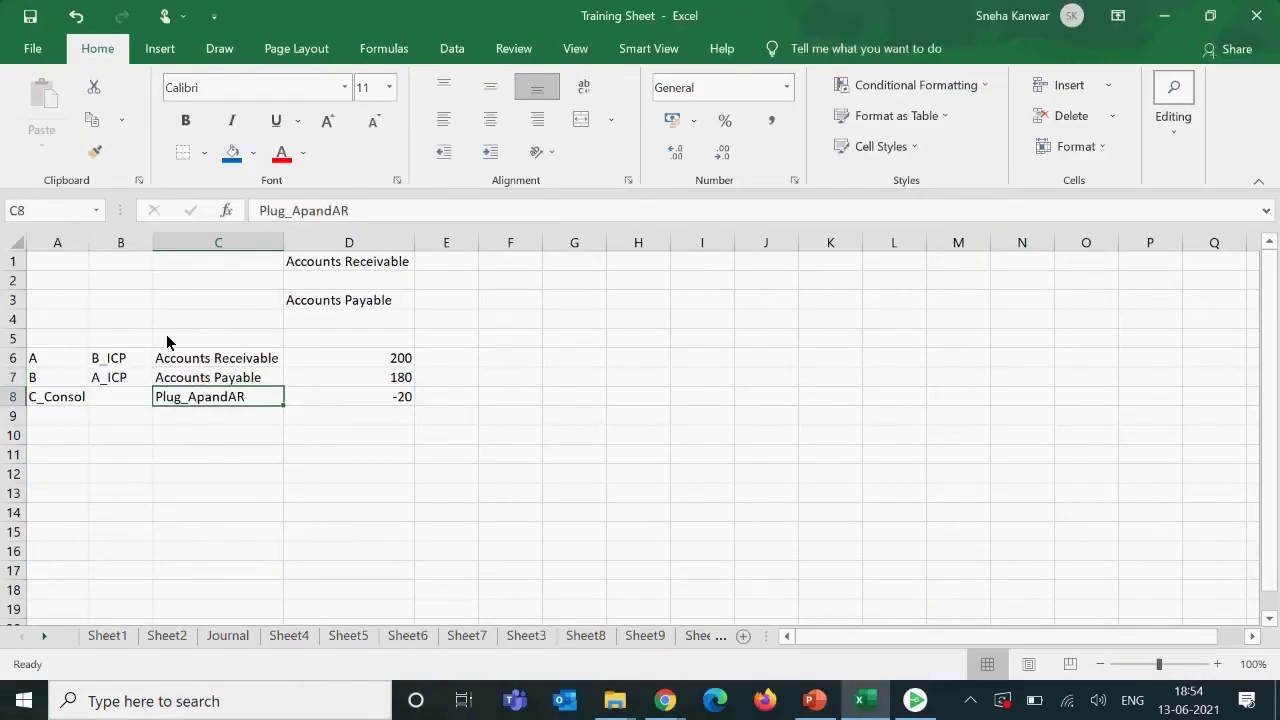
click(185, 120)
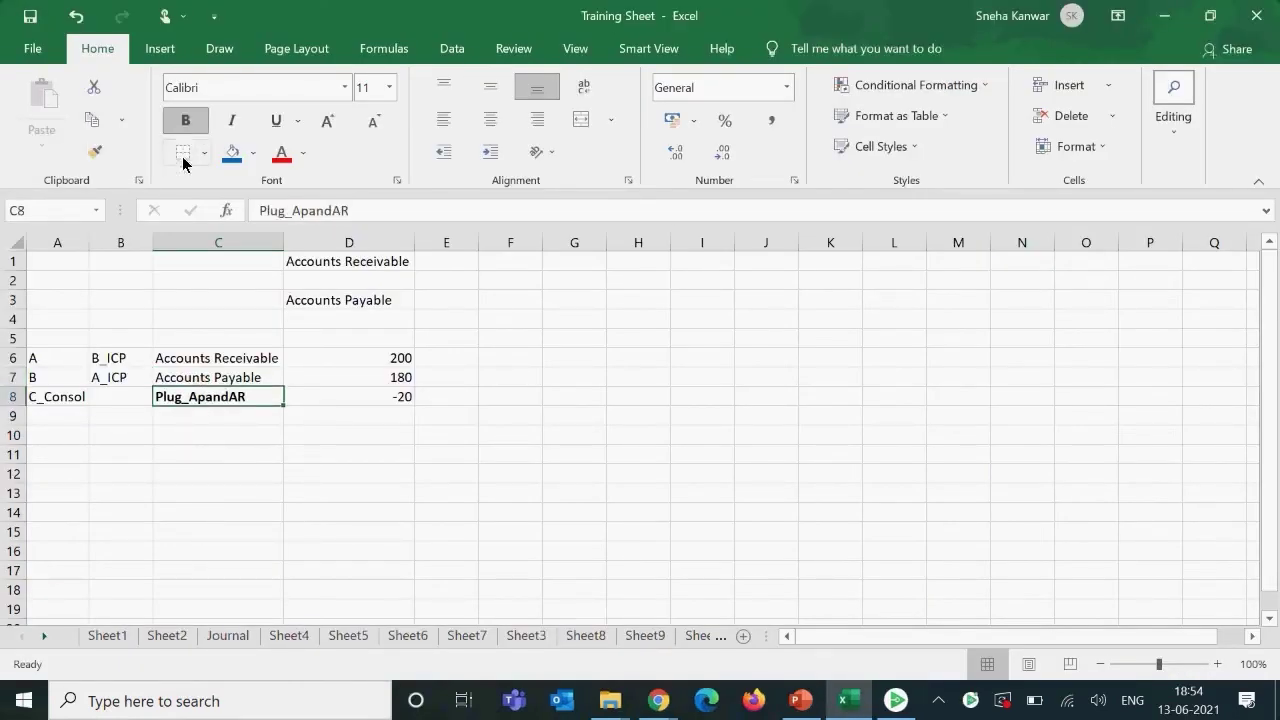
click(232, 152)
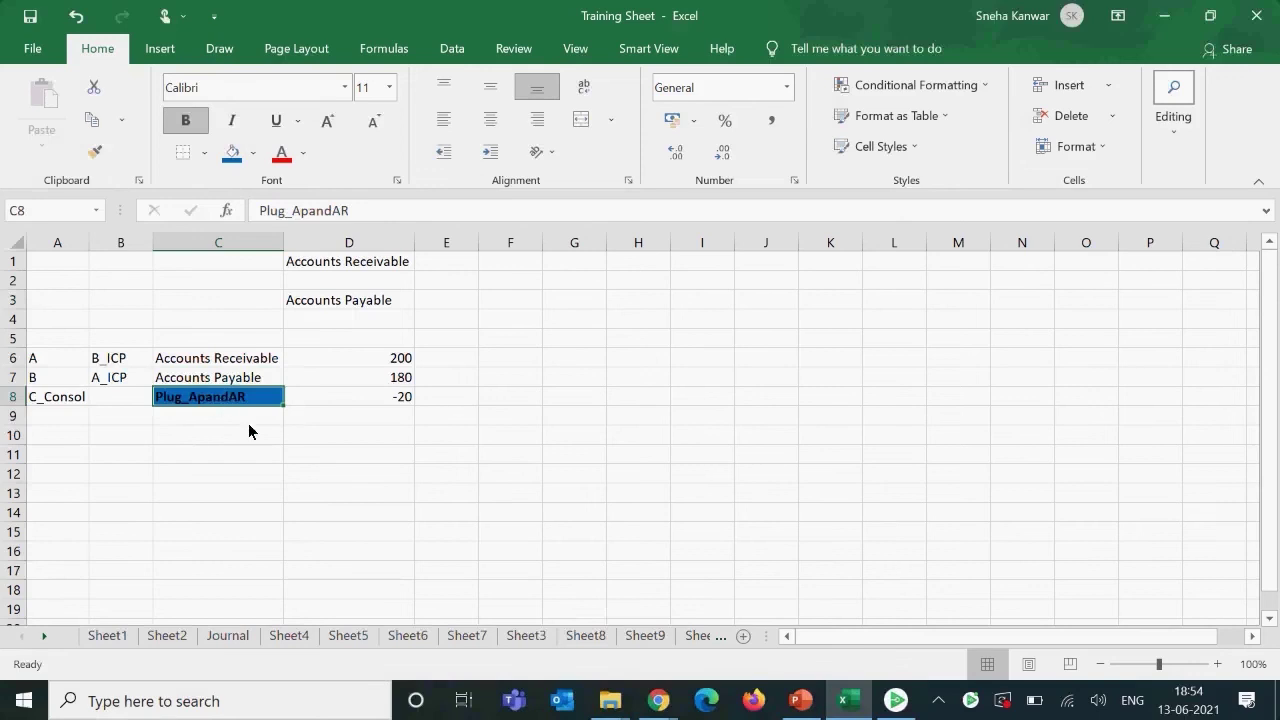
- Compare the Plug_Acc_Yes value under Is Plug Account in Oracle with the highlighted Plug_ApandAR cell in Excel, and check the Intercompany Account attribute
key(alt+Tab)
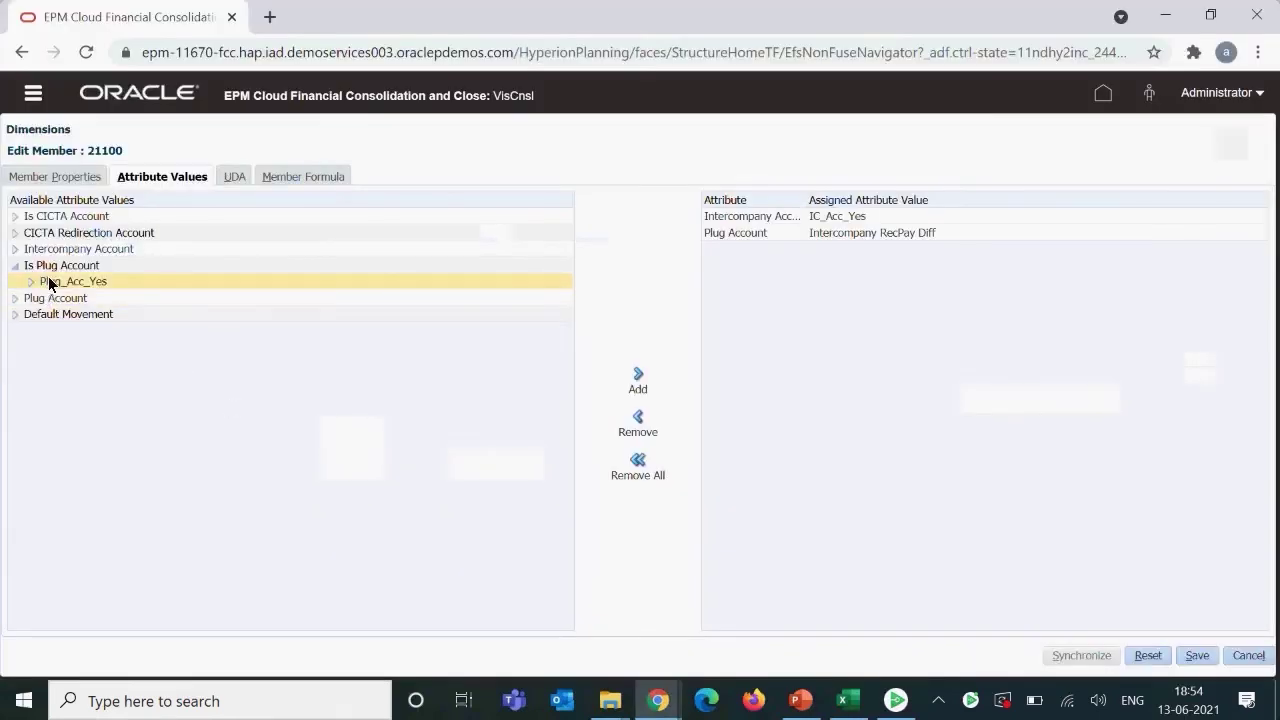
key(alt+Tab)
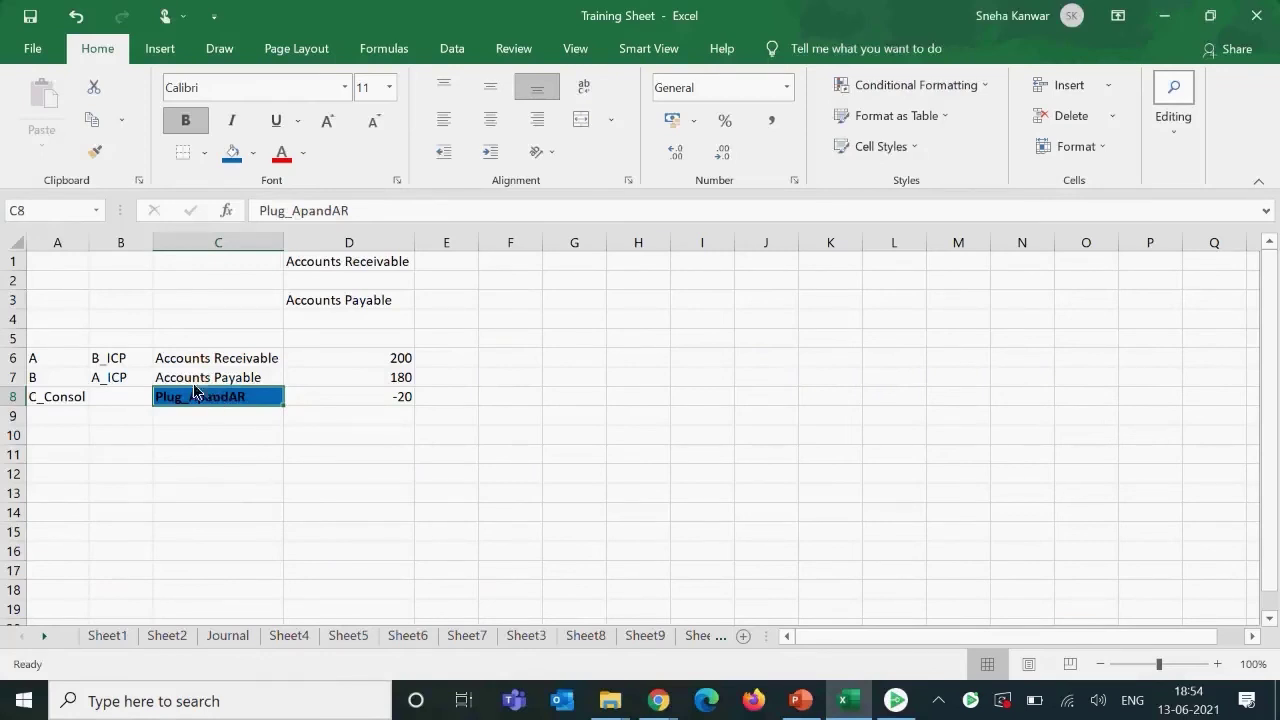
key(alt+Tab)
click(15, 250)
click(15, 250)
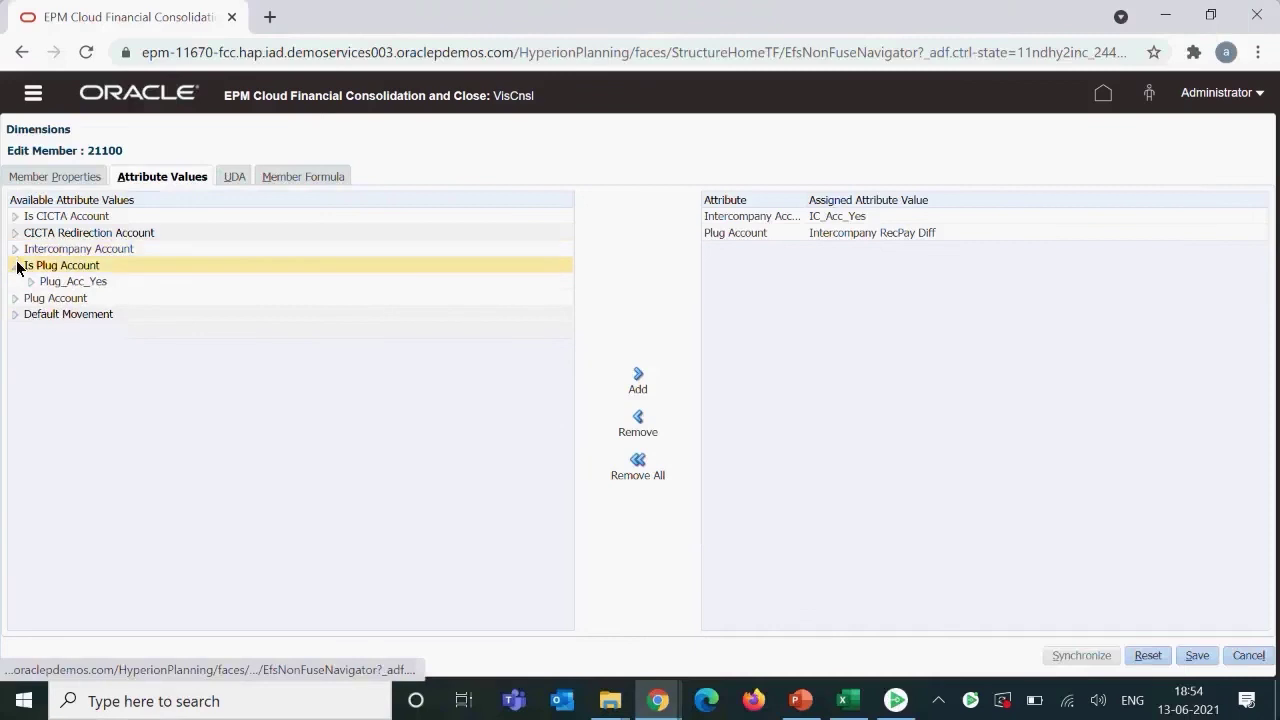
click(15, 265)
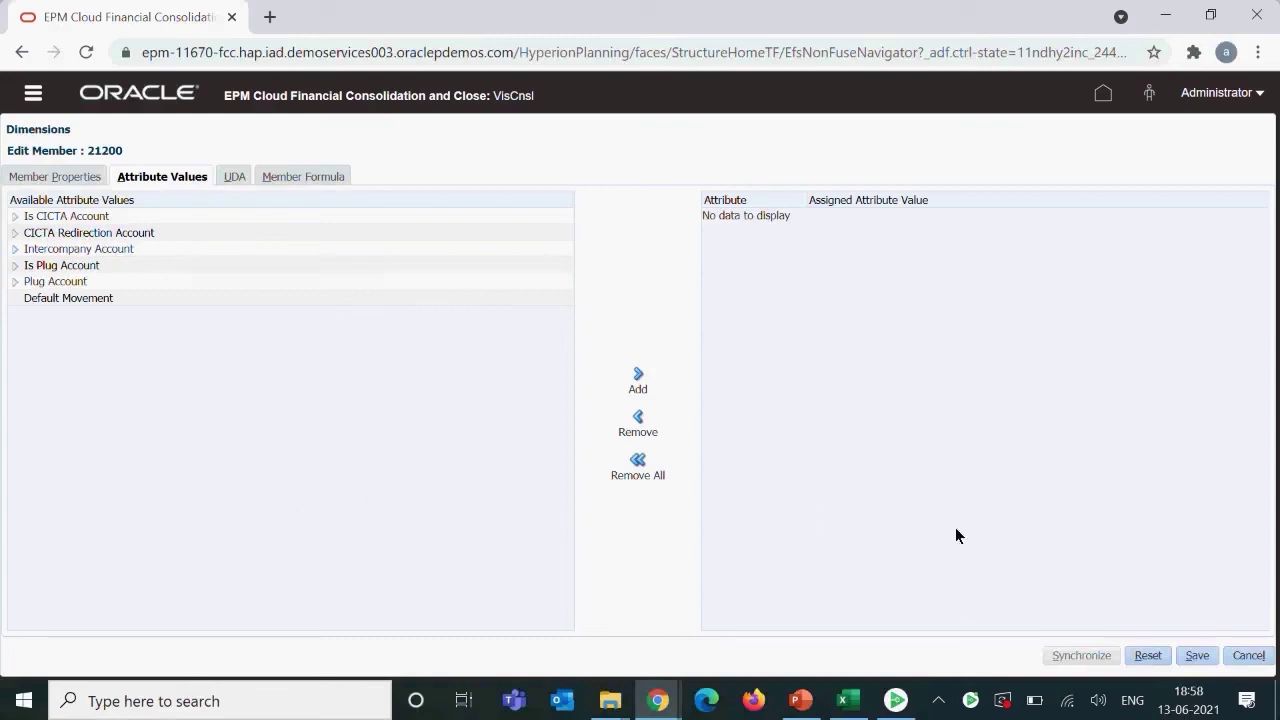
- Close account 21200 without saving, collapse FCCS_Current Liabilities, and open the FCCS_CTA member under FCCS_Total Equity
click(1248, 655)
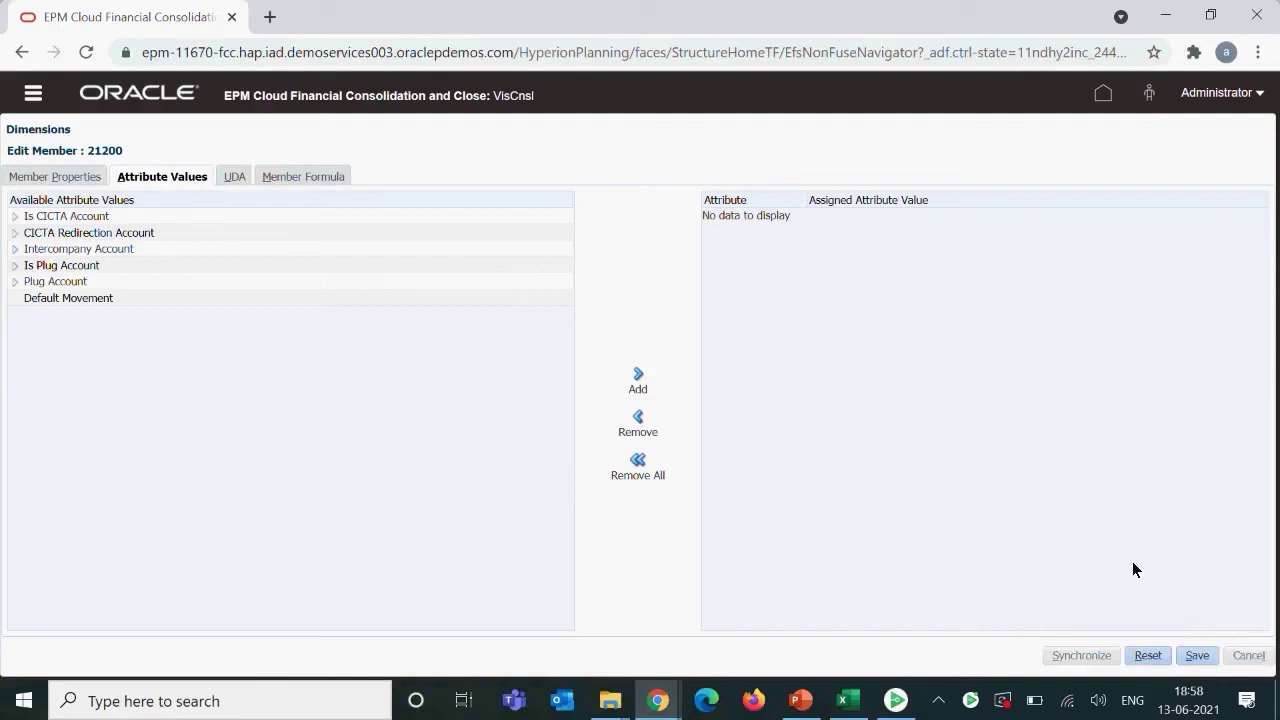
scroll(700, 465, up, 1)
scroll(350, 466, up, 3)
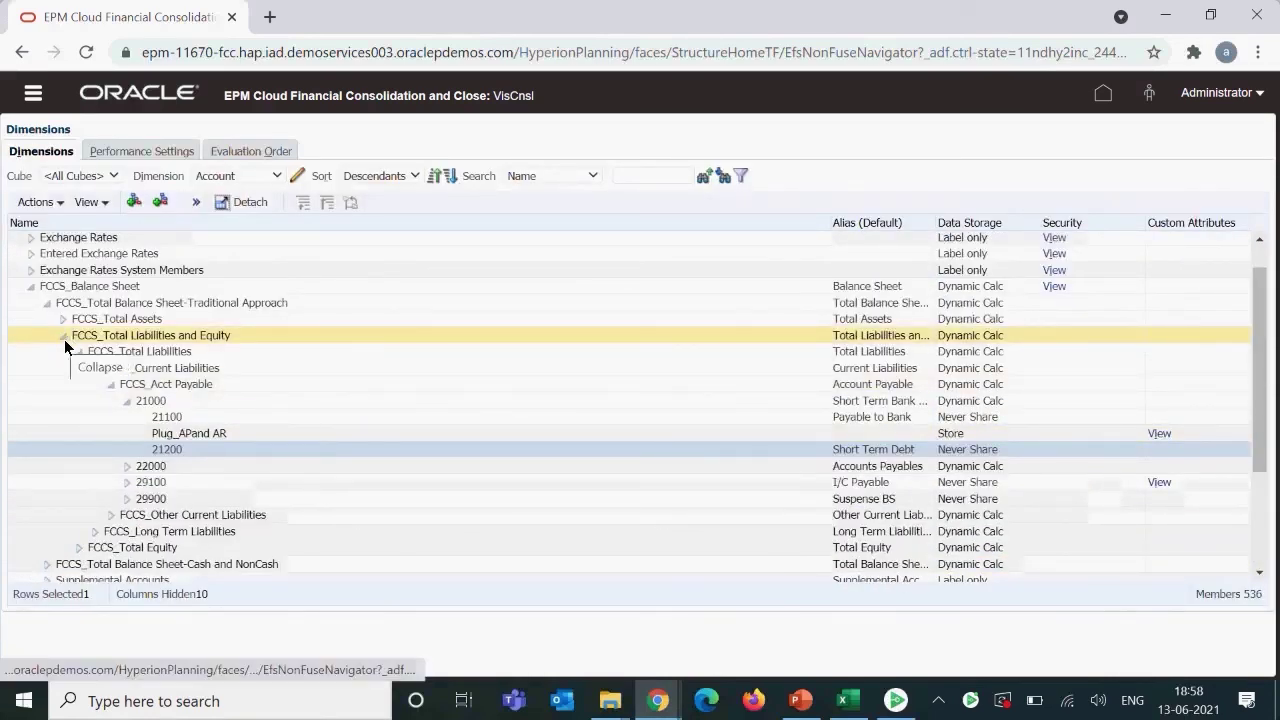
click(96, 368)
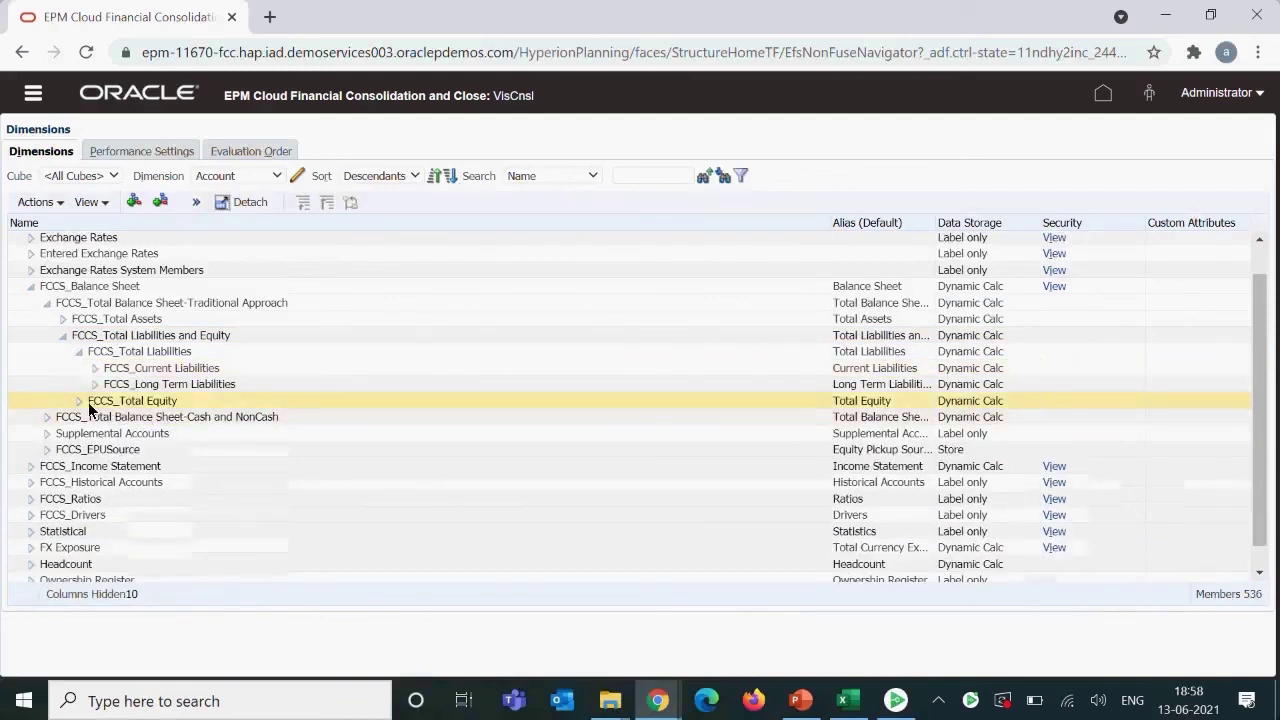
click(78, 400)
scroll(212, 444, down, 4)
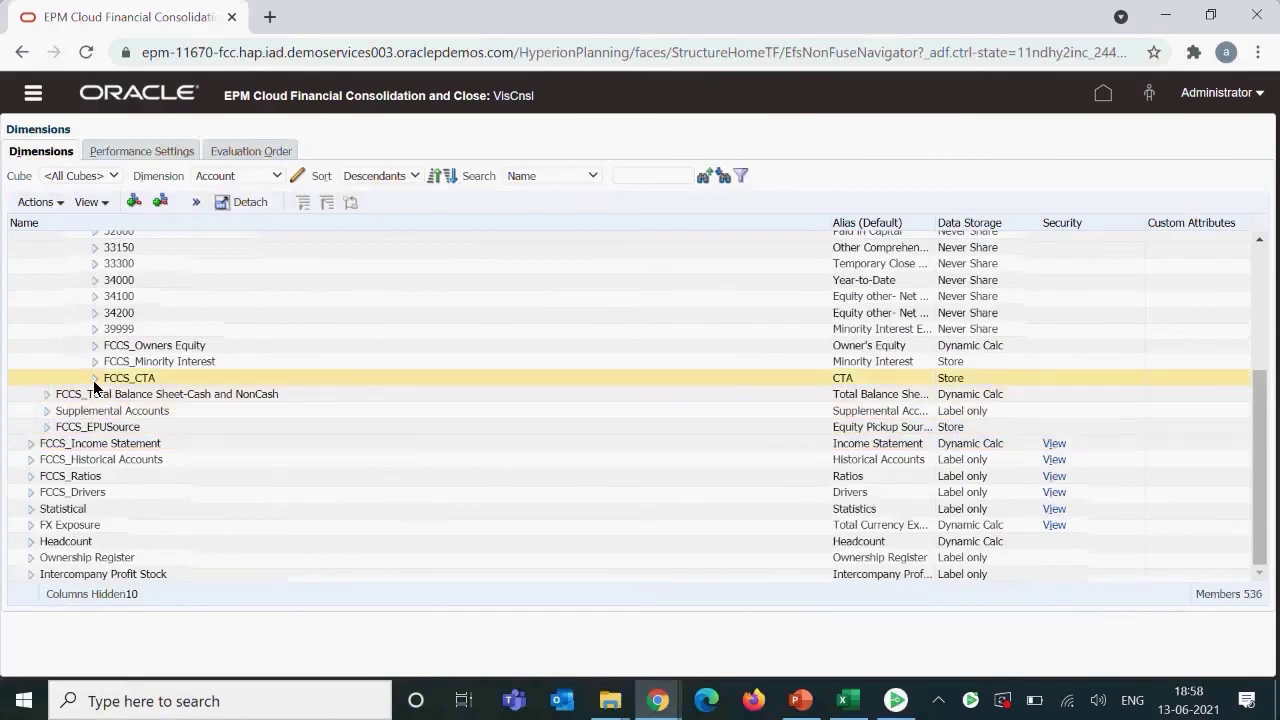
click(148, 381)
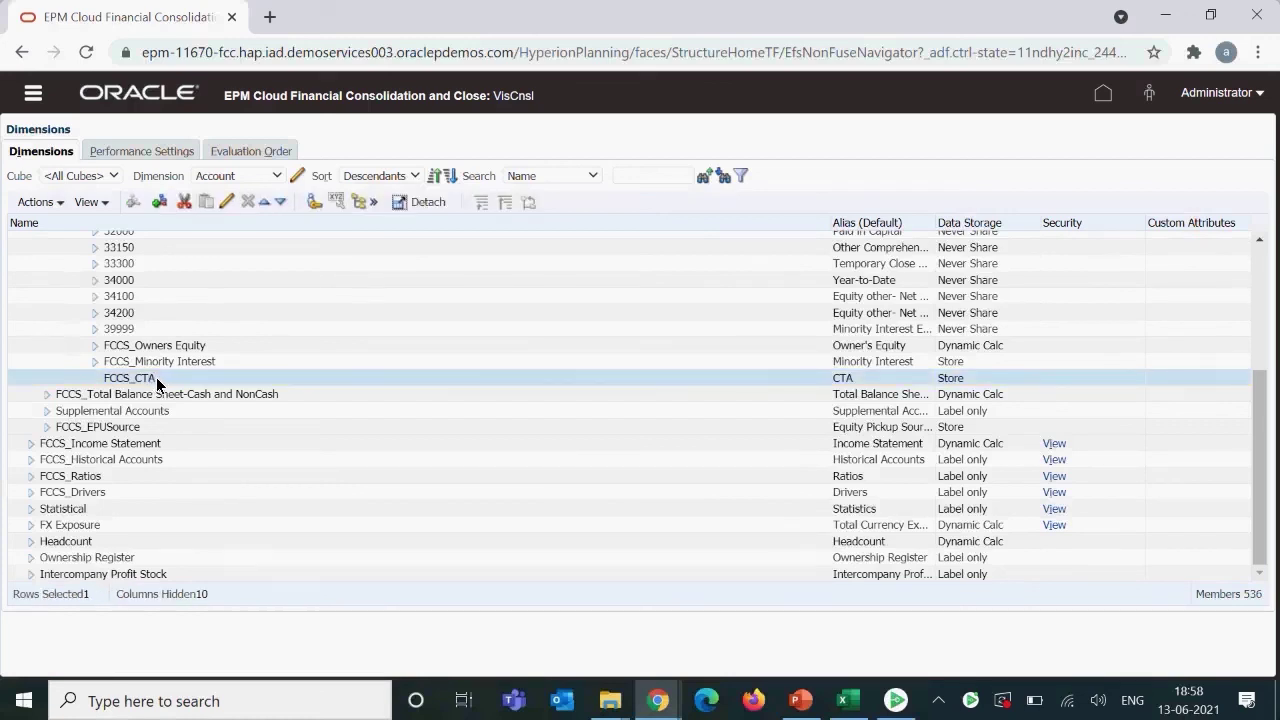
click(226, 202)
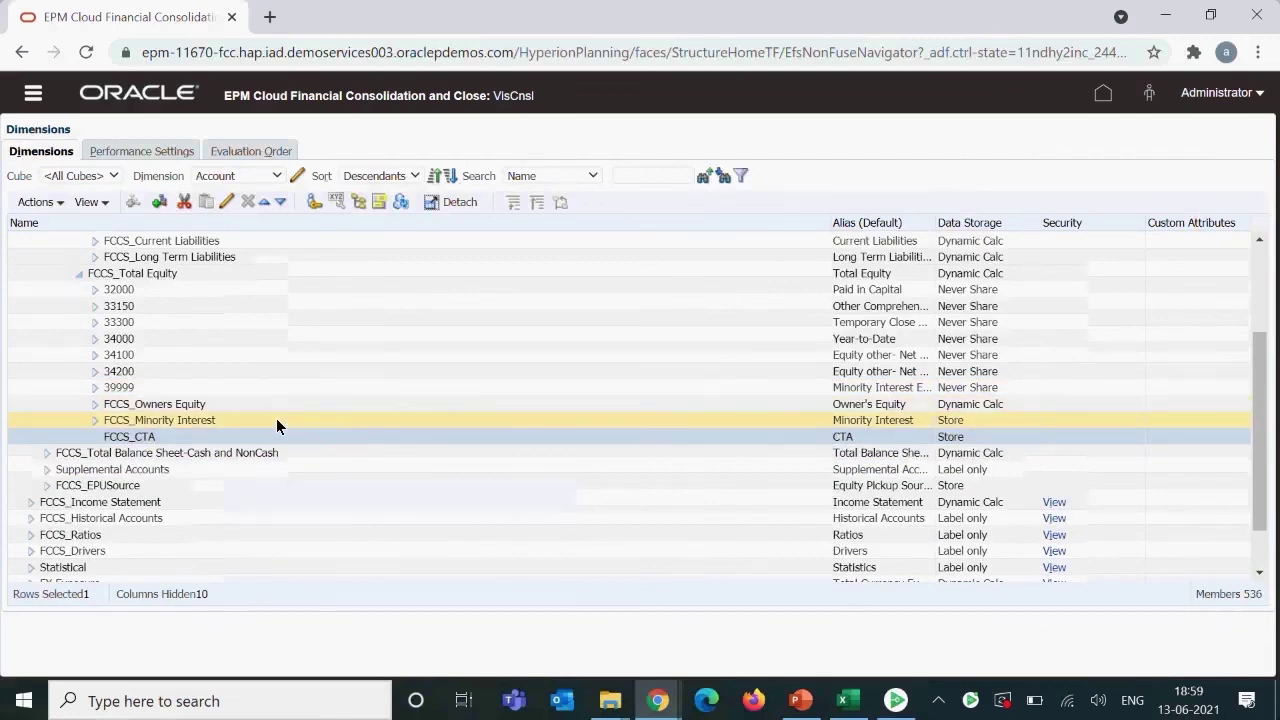
- Examine the FCCS_Owners Equity hierarchy down to the children of FCCS_Retained Earnings Current, and collapse FCCS_Retained Earnings again
scroll(286, 402, up, 3)
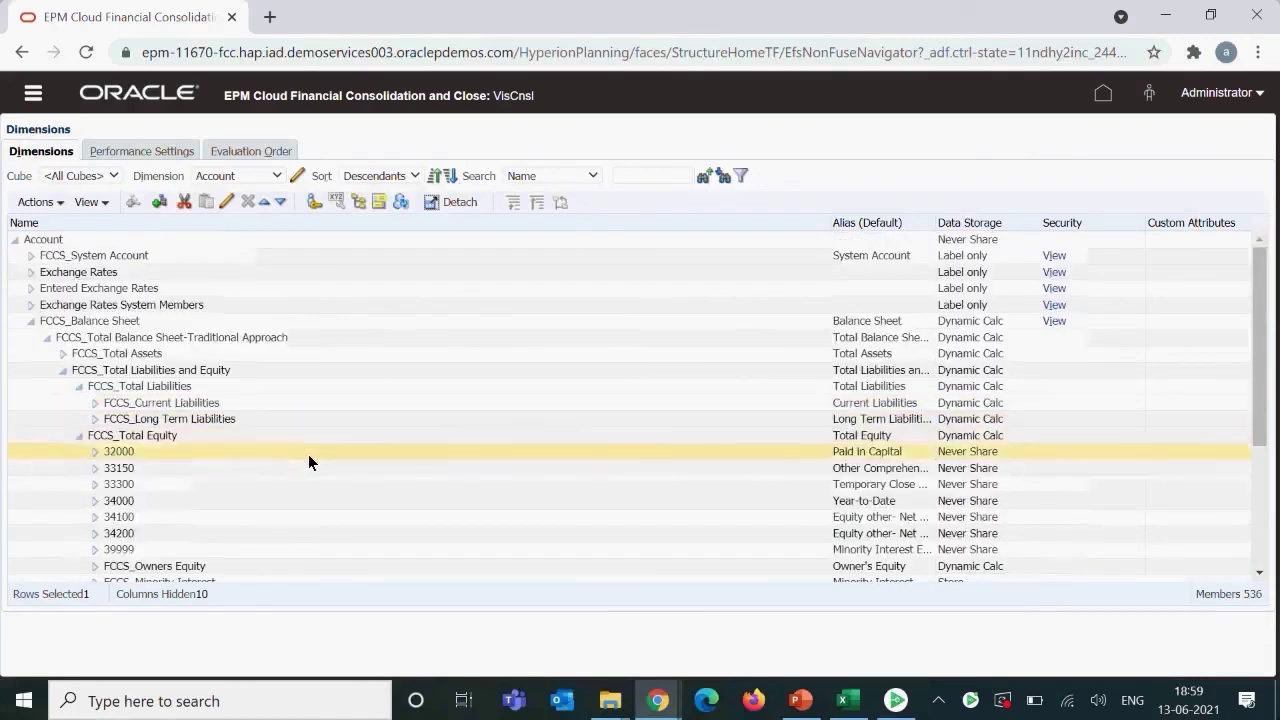
scroll(340, 440, down, 3)
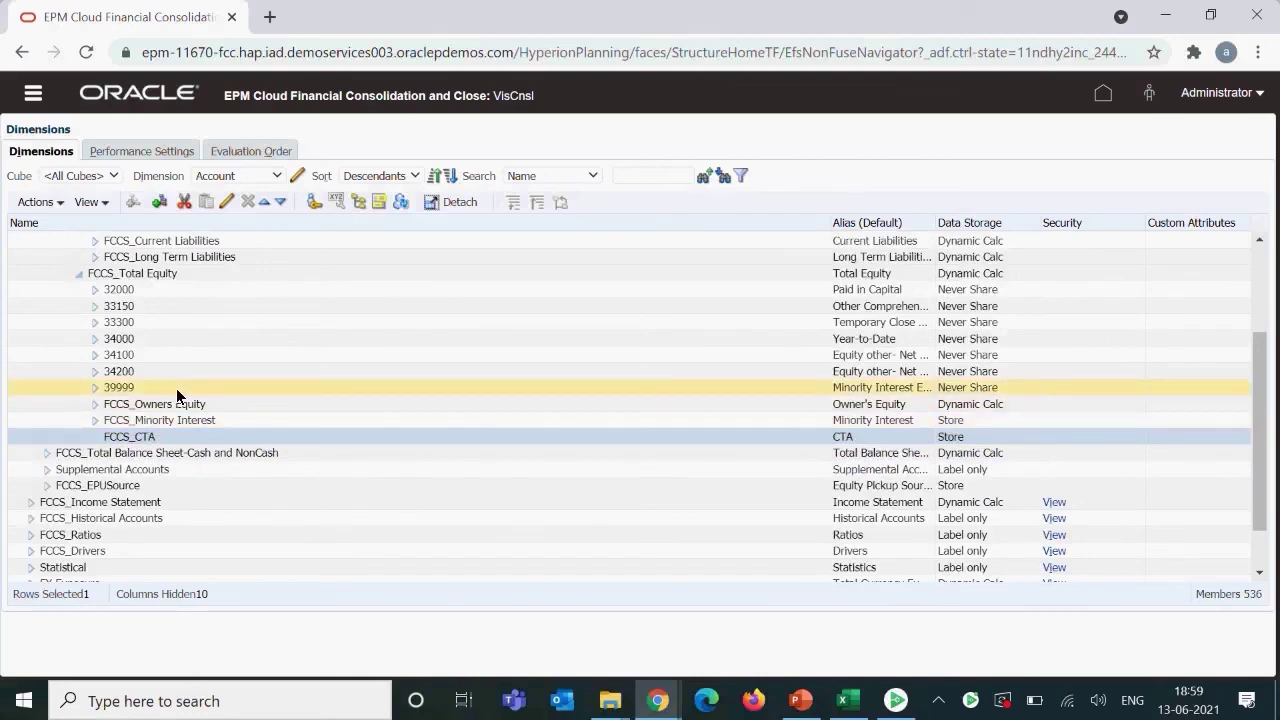
click(94, 404)
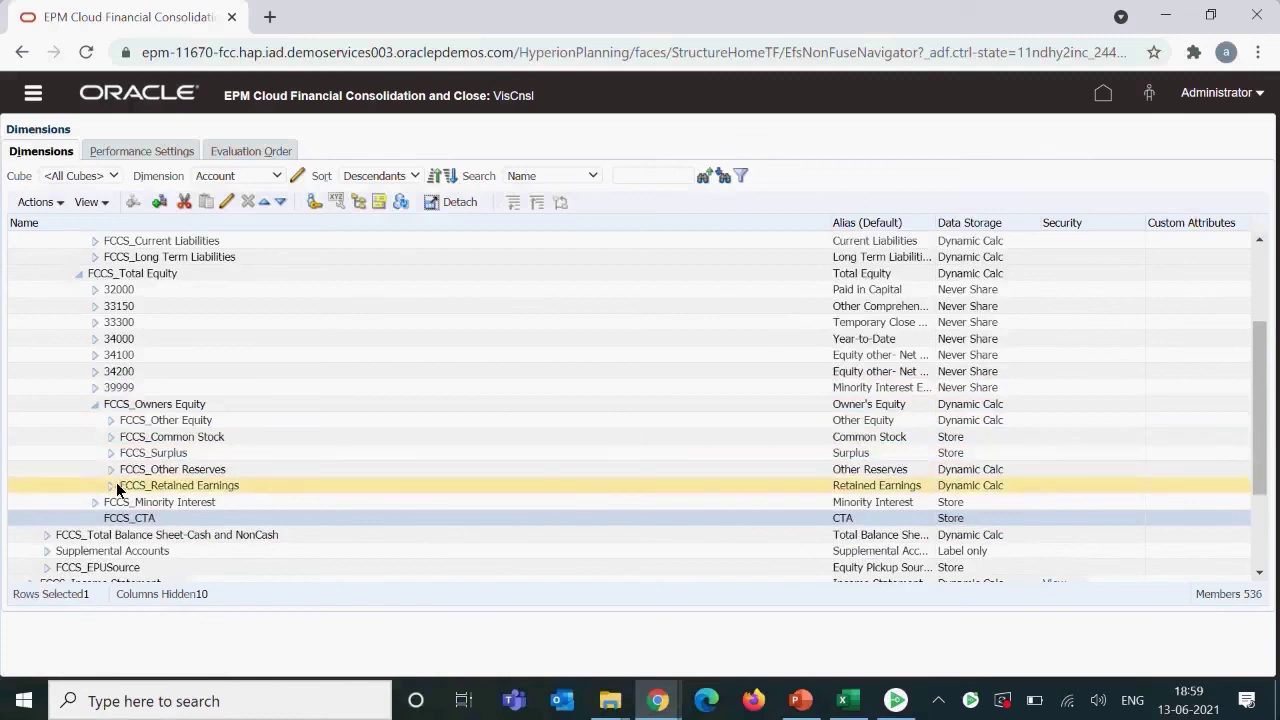
click(112, 486)
scroll(262, 491, down, 3)
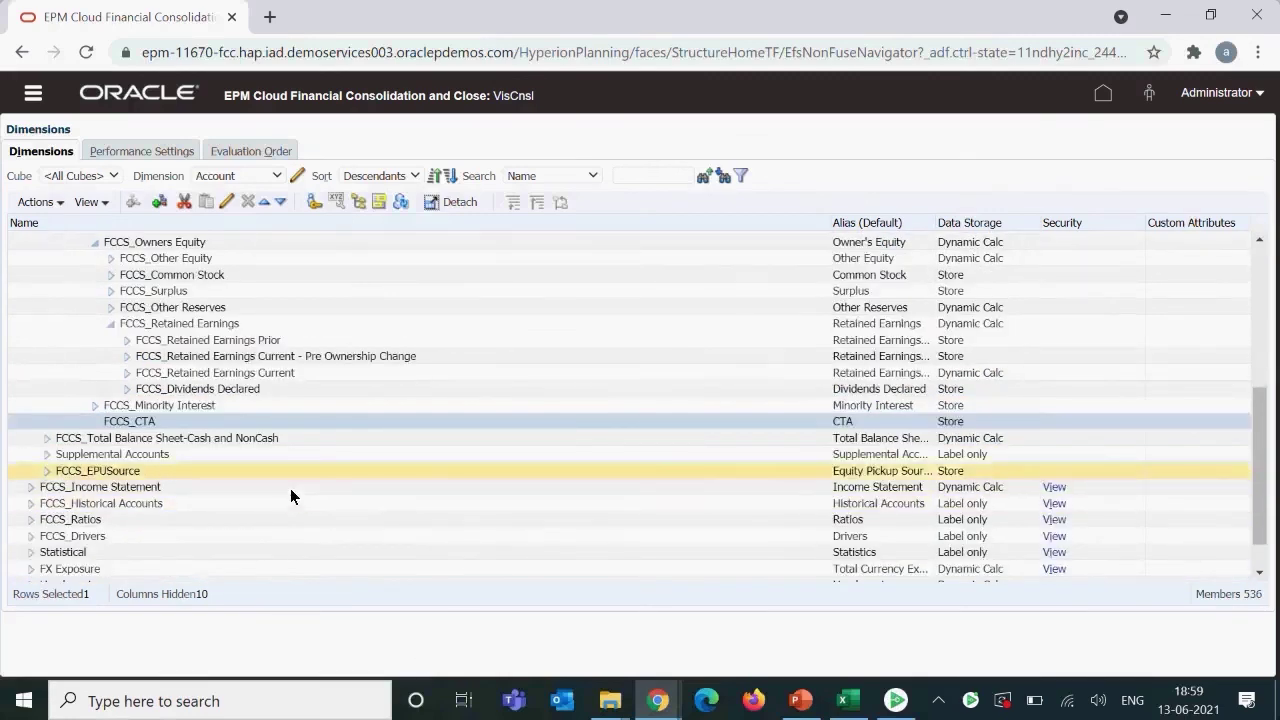
click(127, 373)
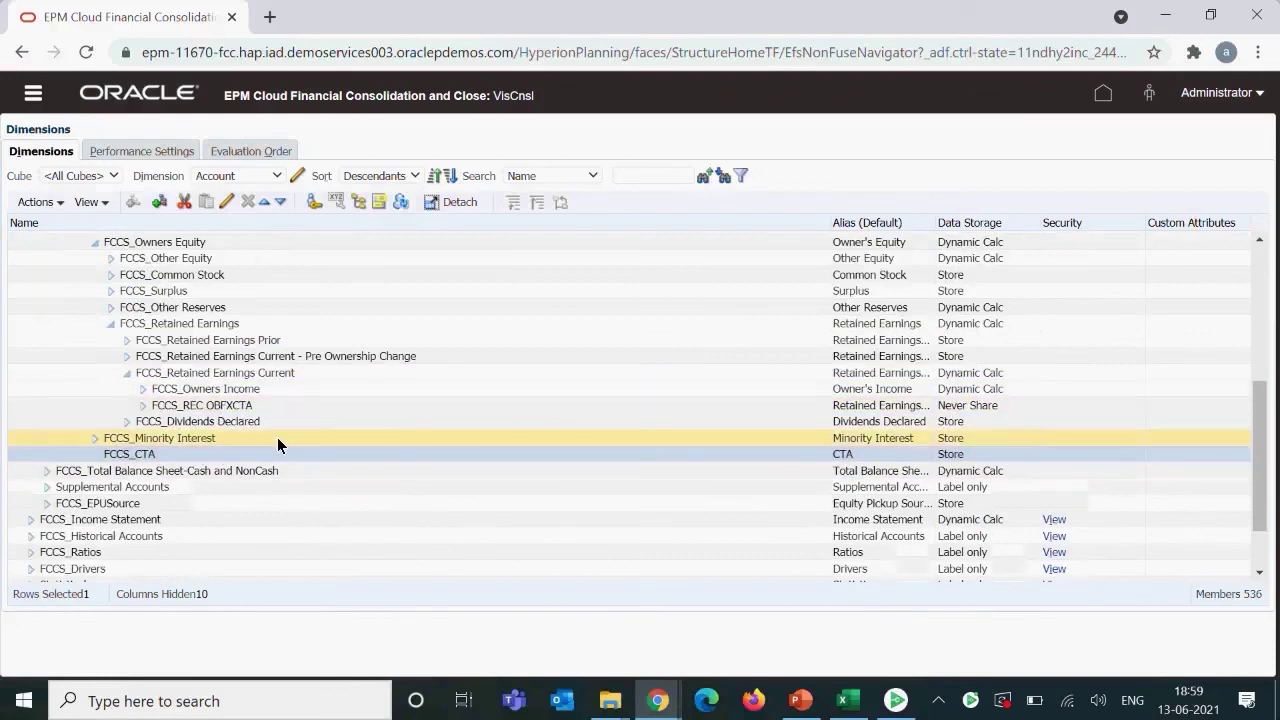
click(127, 373)
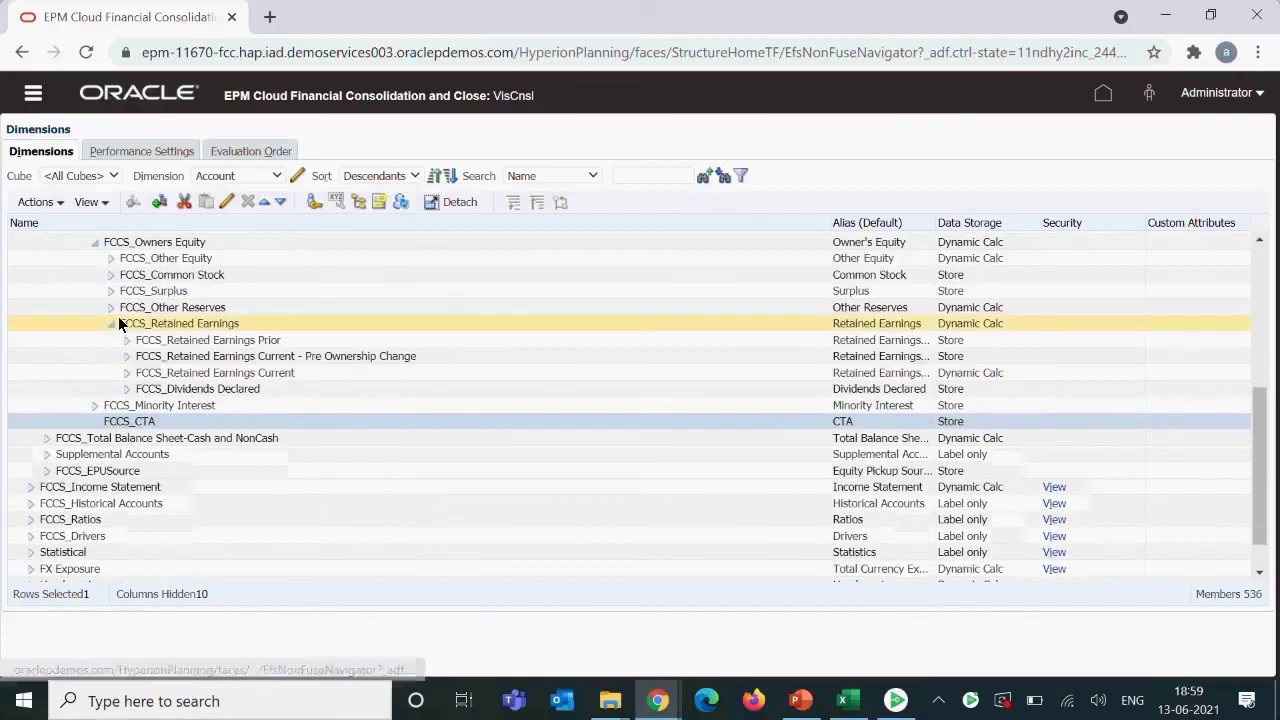
click(111, 324)
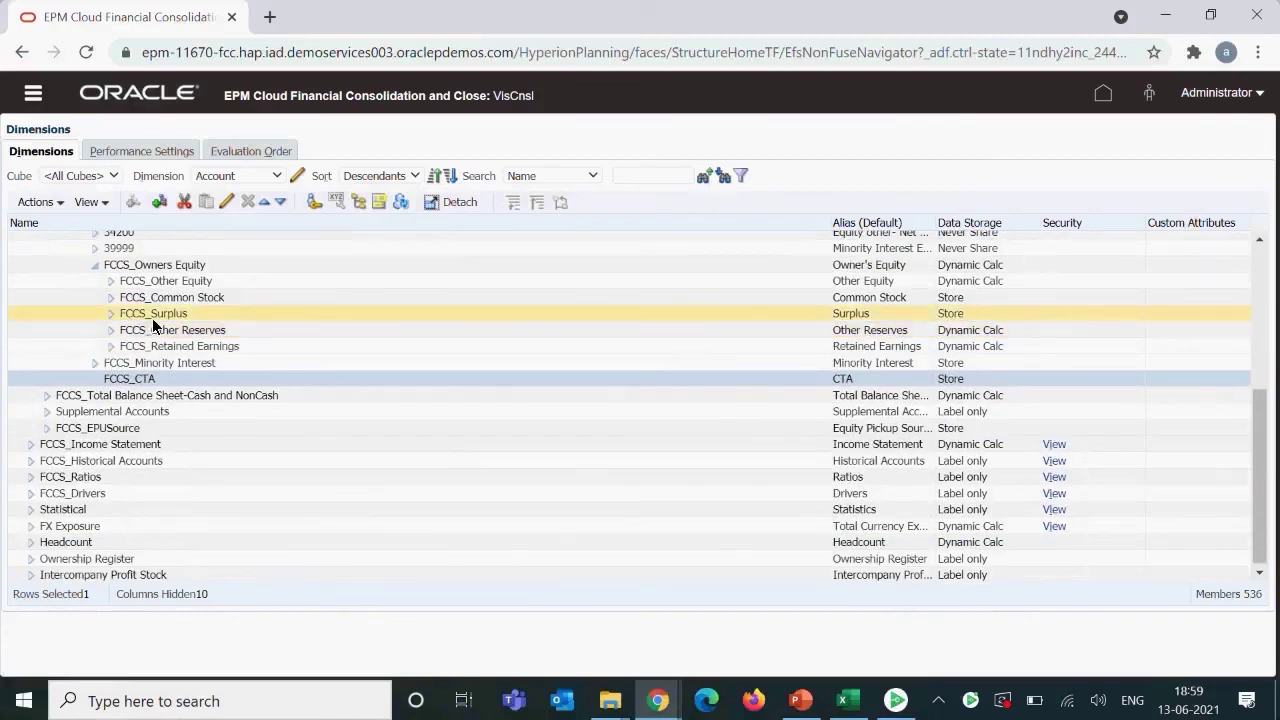
- Check the Is CICTA Account and CICTA Redirection Account attribute values of FCCS_CTA, and close the member without saving
click(226, 200)
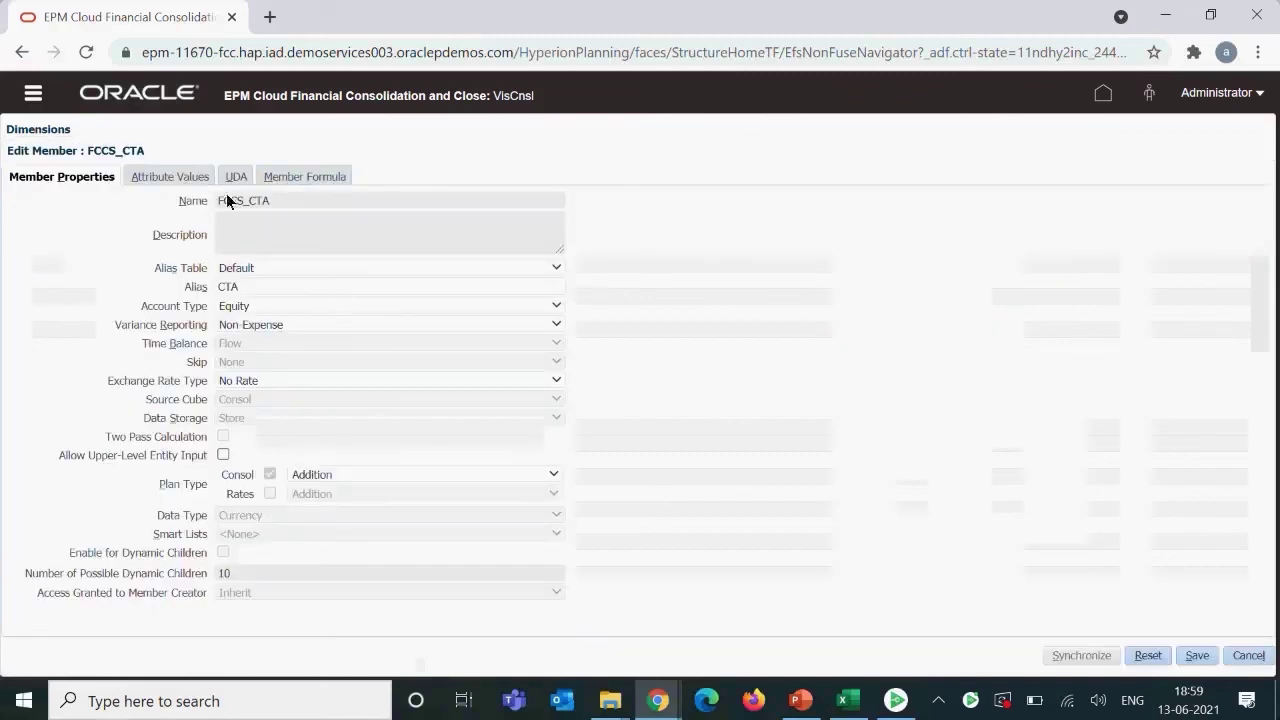
click(152, 172)
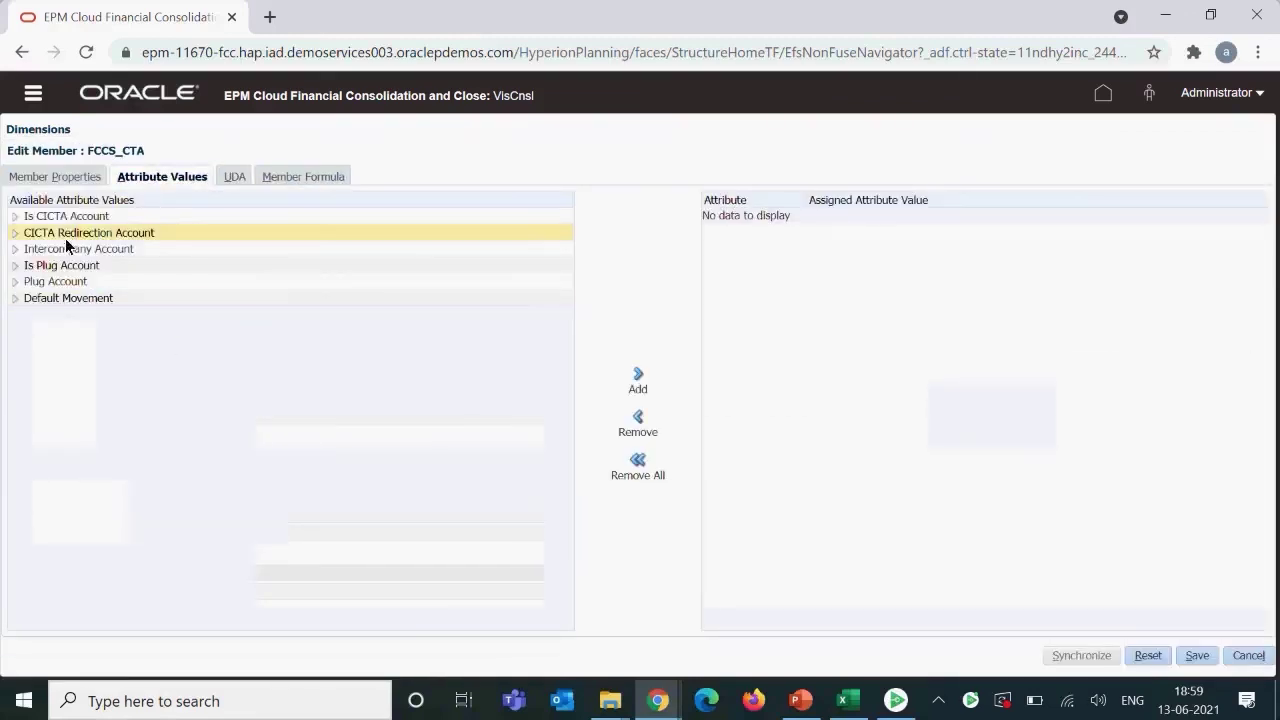
click(16, 216)
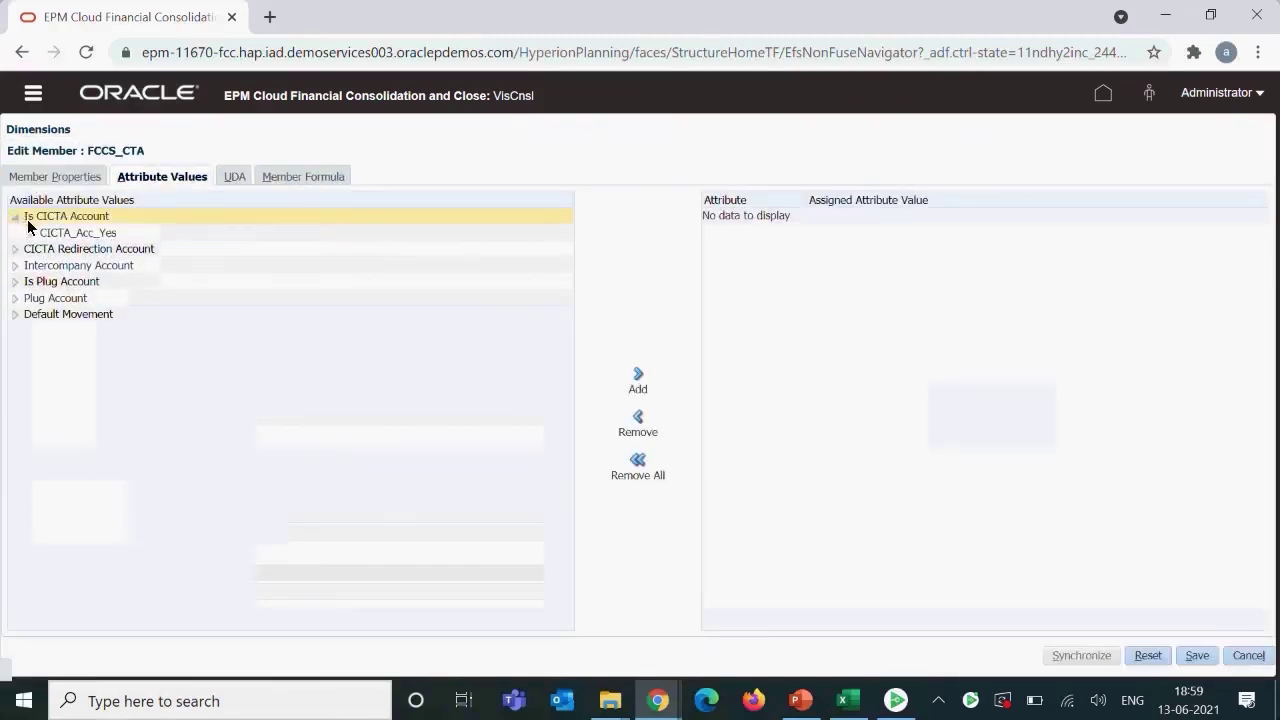
click(30, 232)
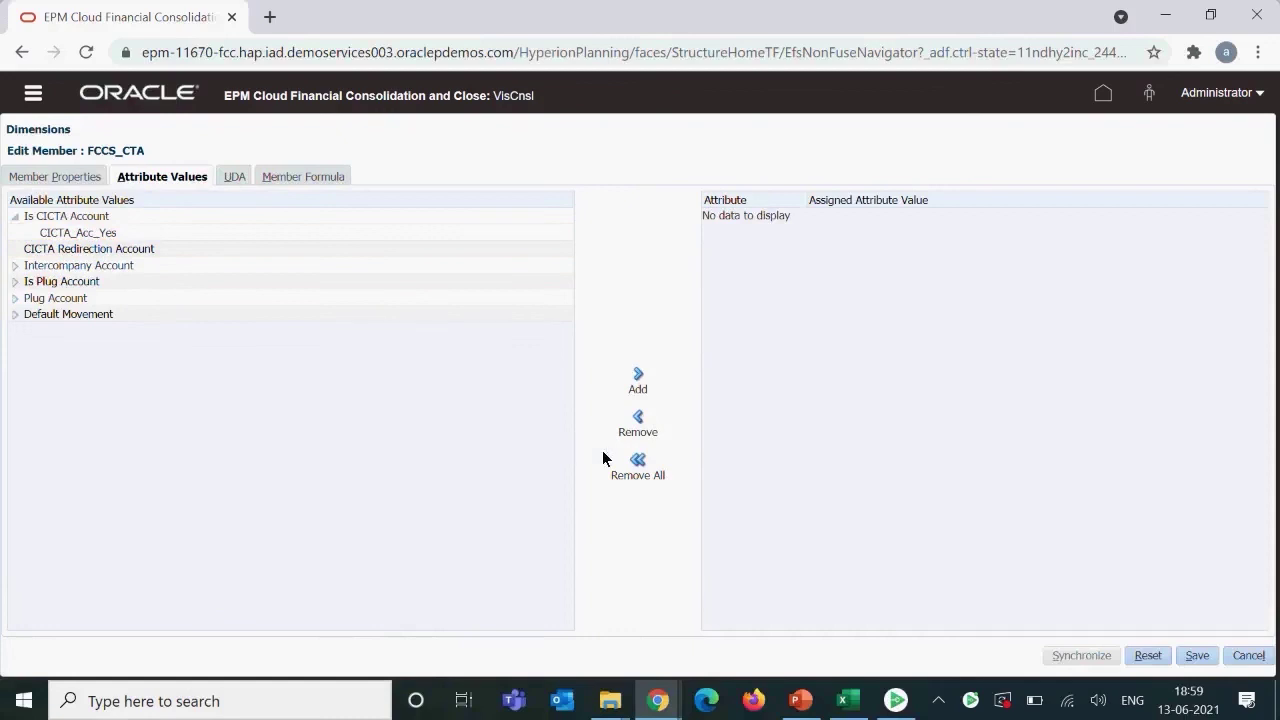
click(1249, 657)
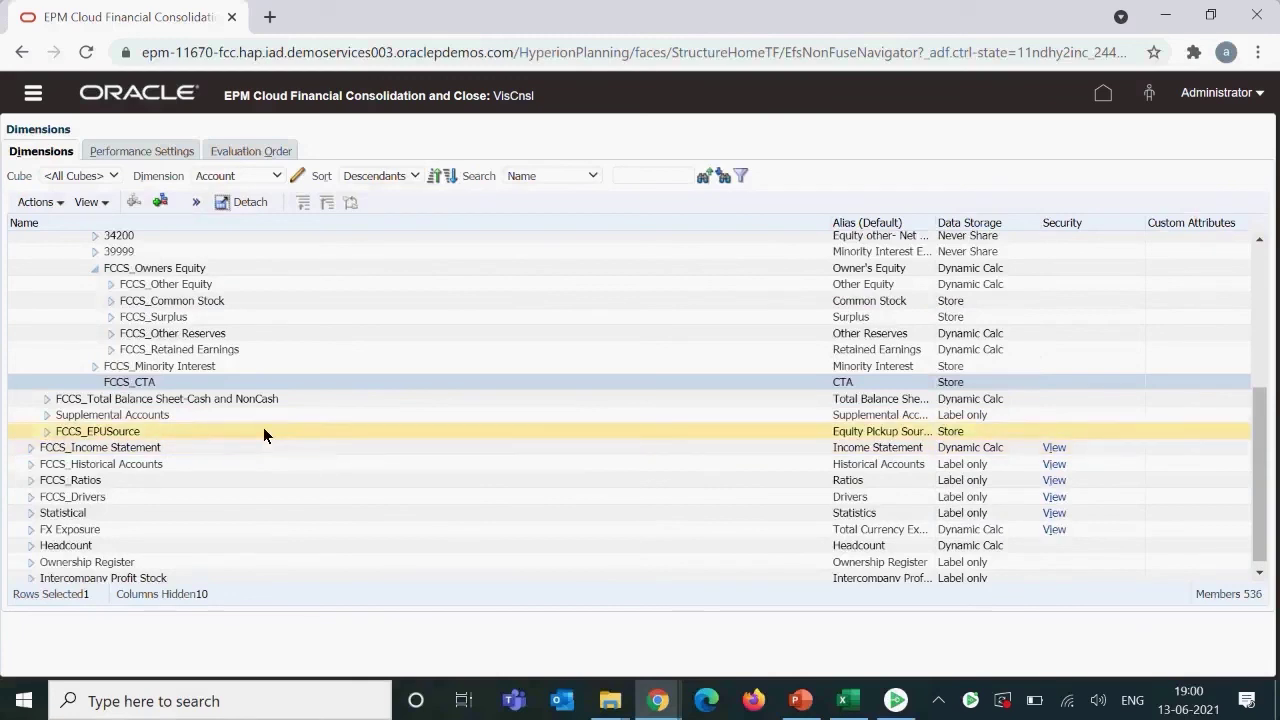
- Switch to the Excel training sheet to review the Plug_ApandAR example, and return to the Oracle account hierarchy
key(alt+Tab)
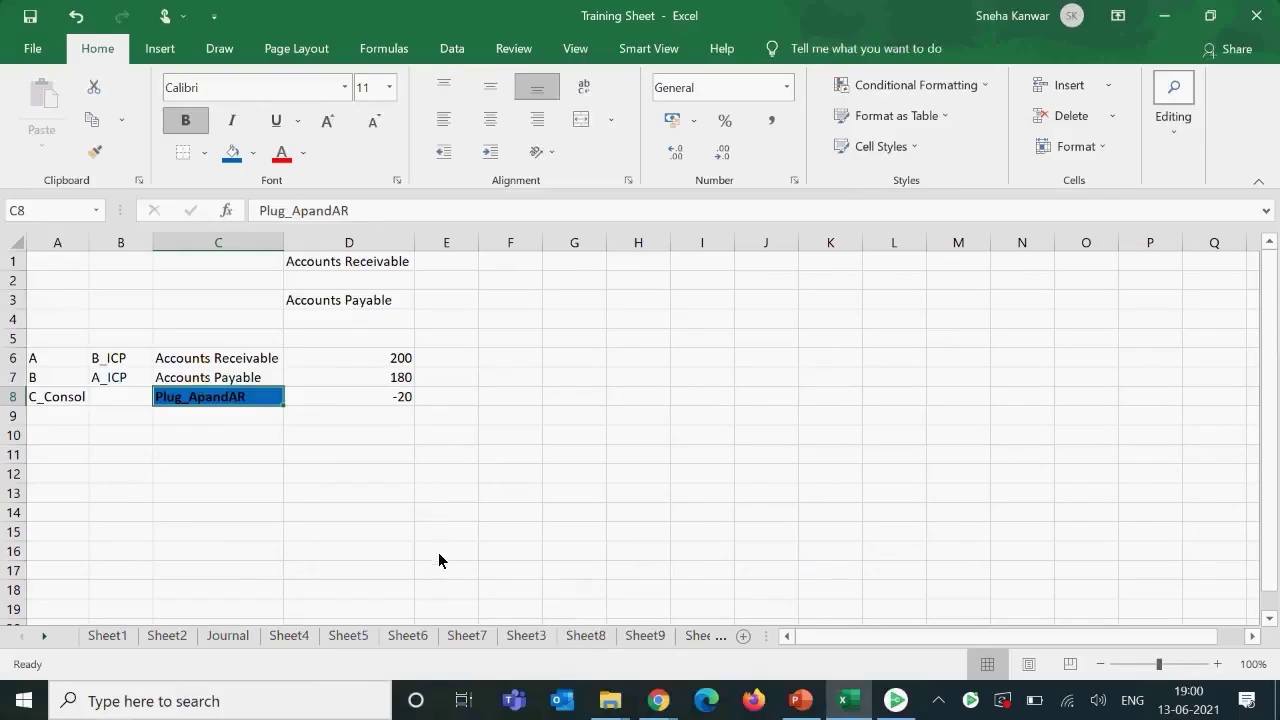
click(209, 458)
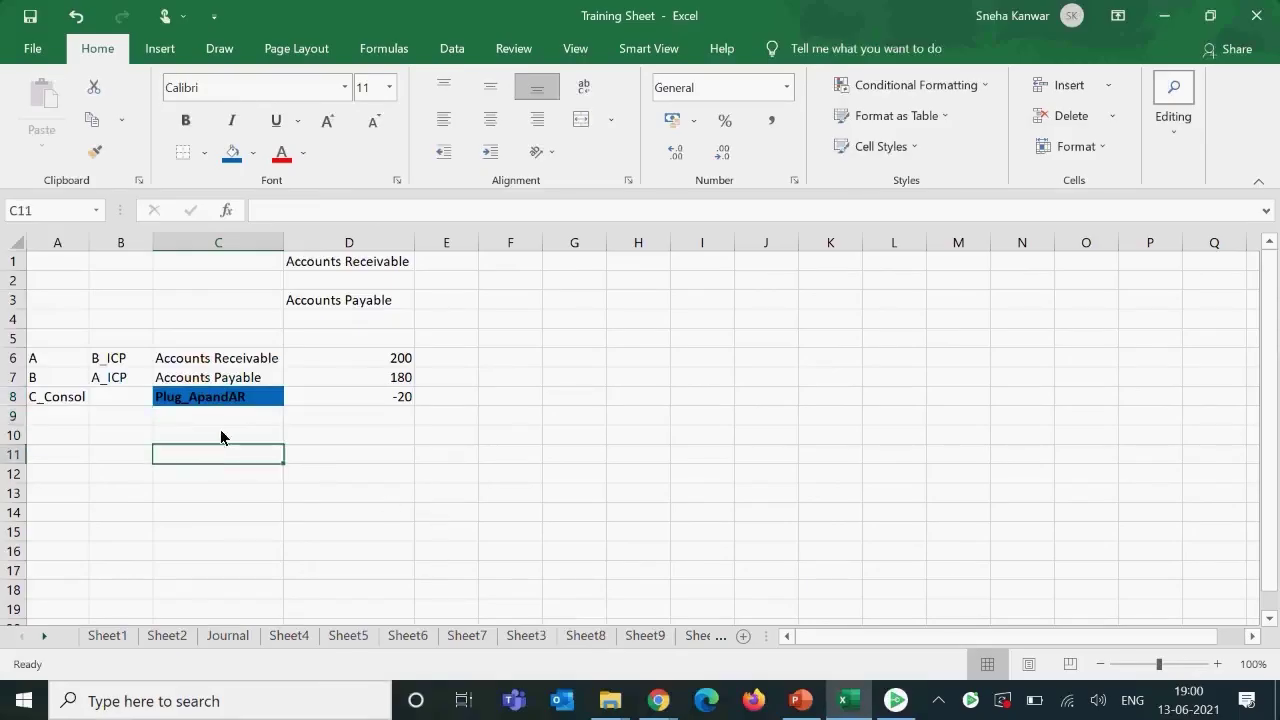
key(alt+Tab)
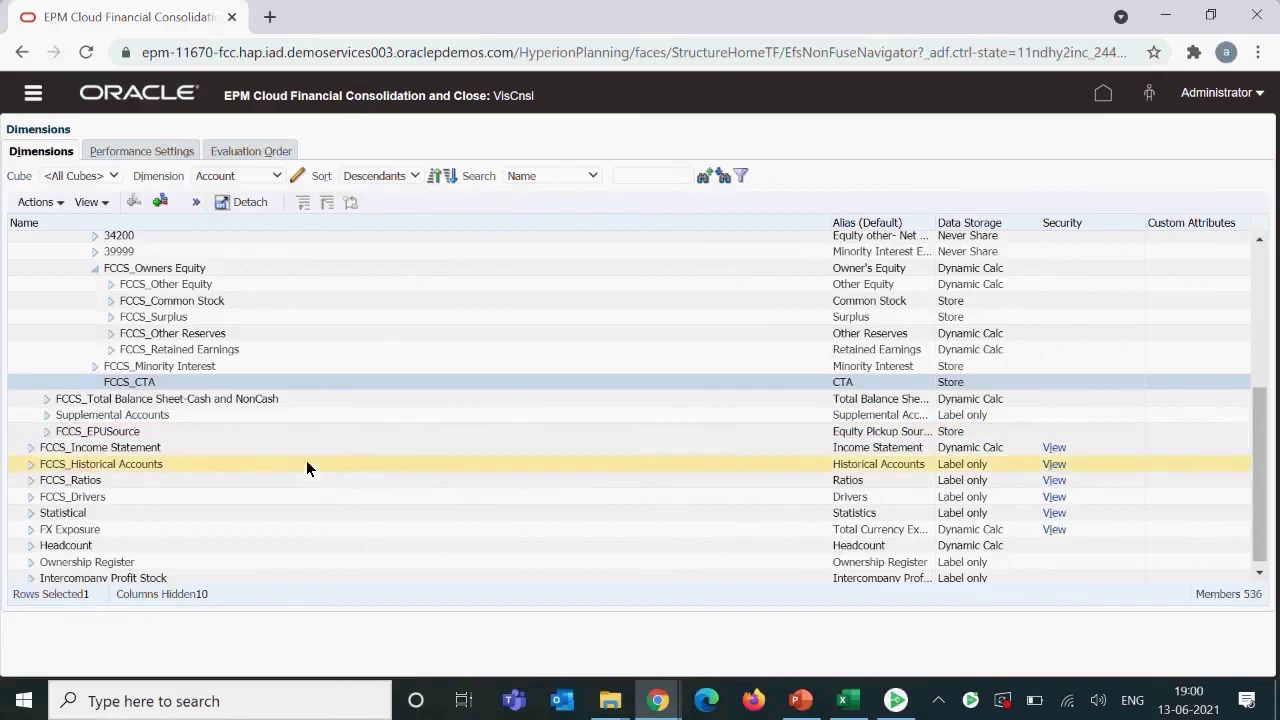
scroll(353, 406, up, 3)
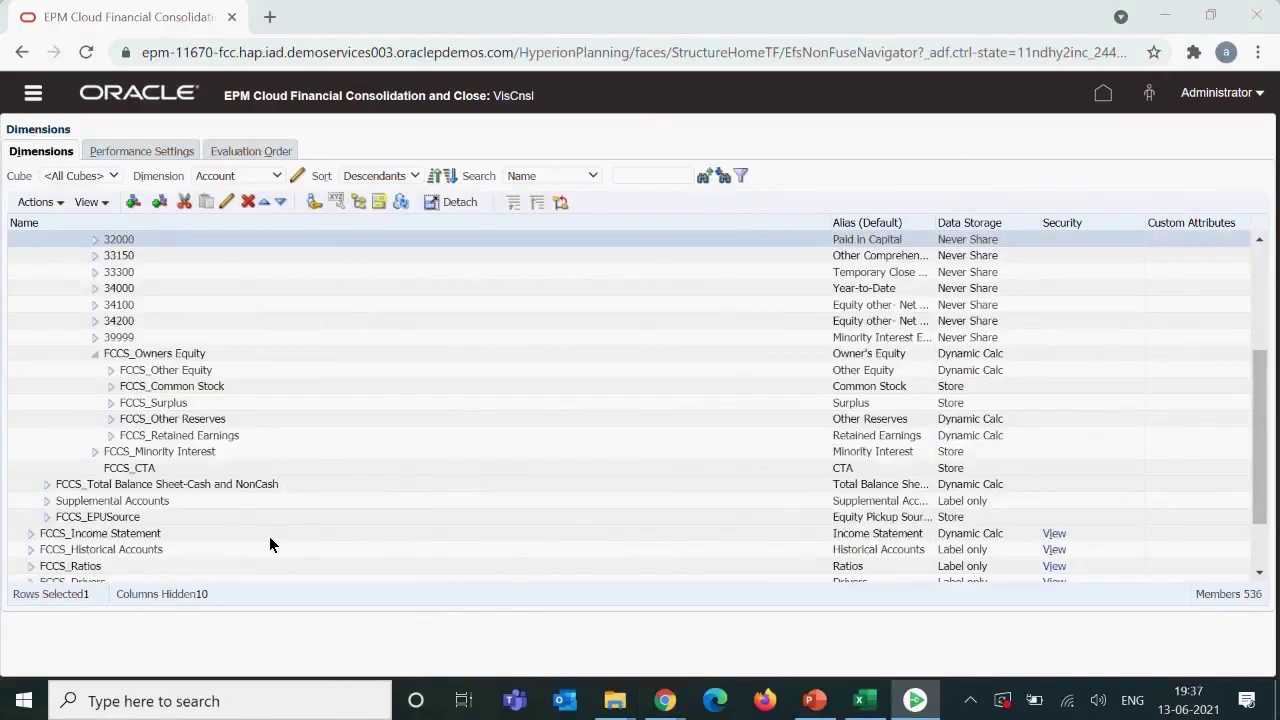
- Switch to the FCCS training presentation in PowerPoint and show slide 10, Year & Period Dimension
key(alt+Tab)
key(alt+Tab)
key(alt+Tab)
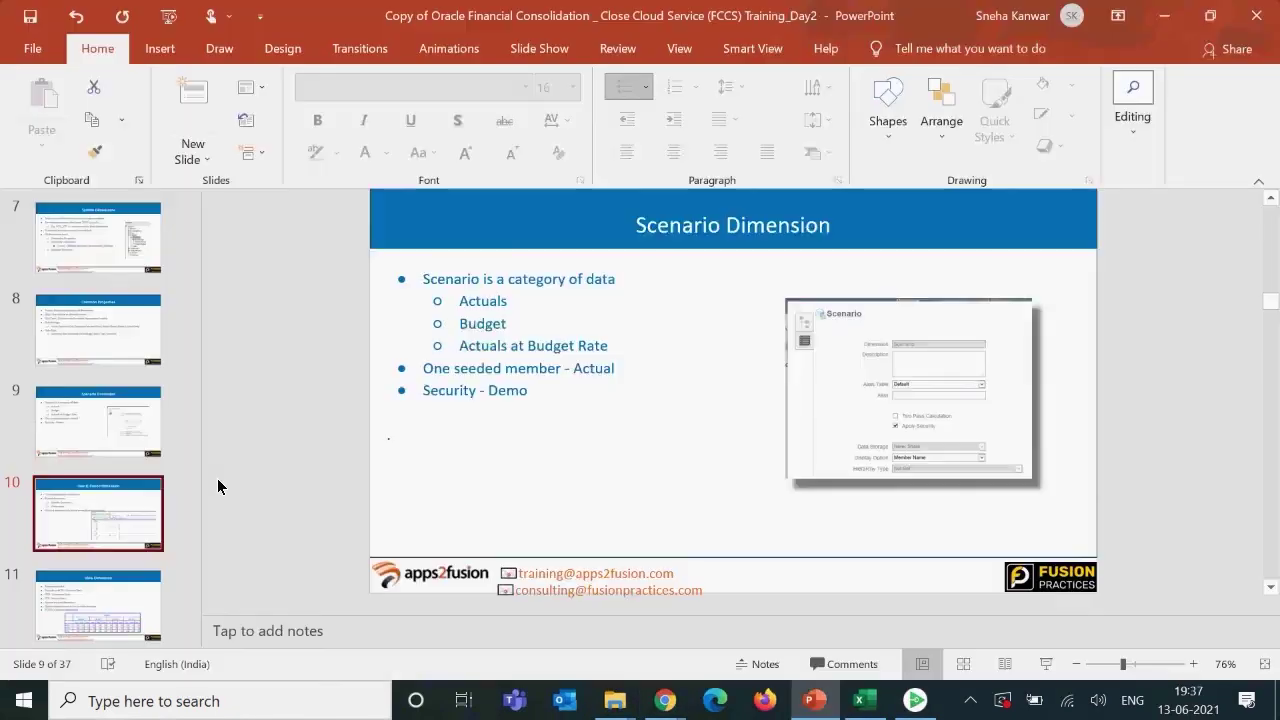
key(Up)
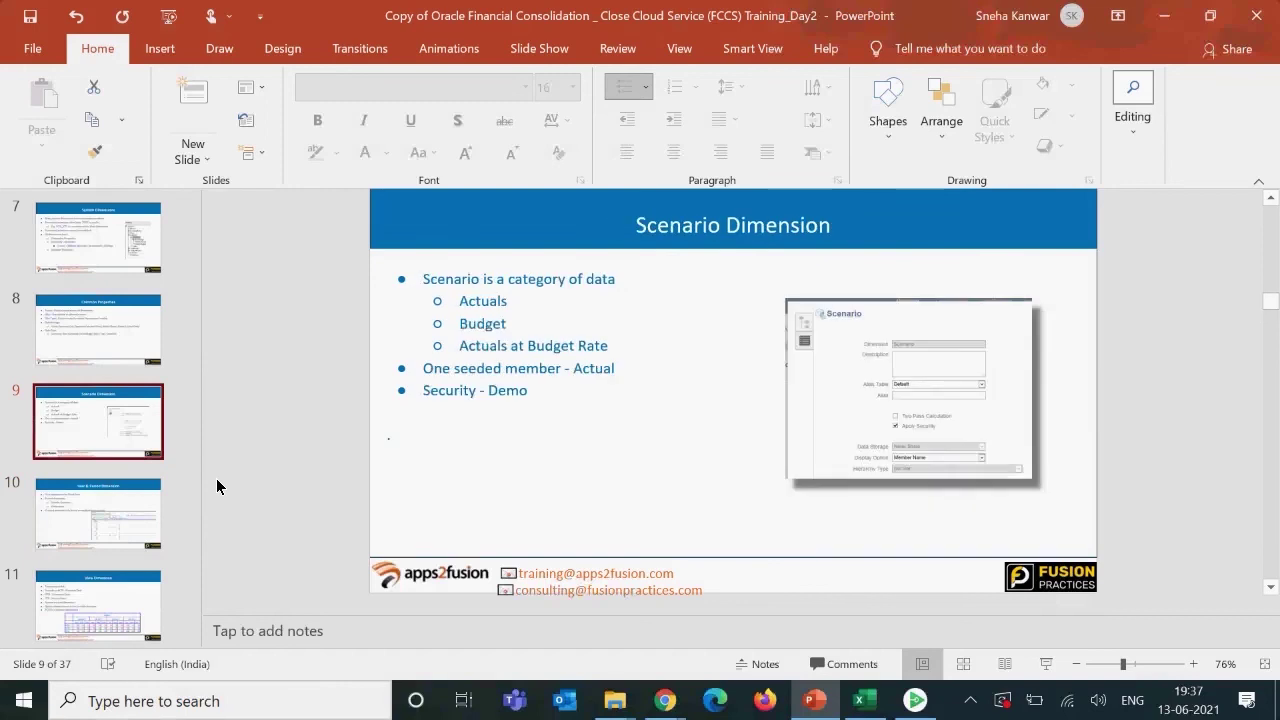
key(Down)
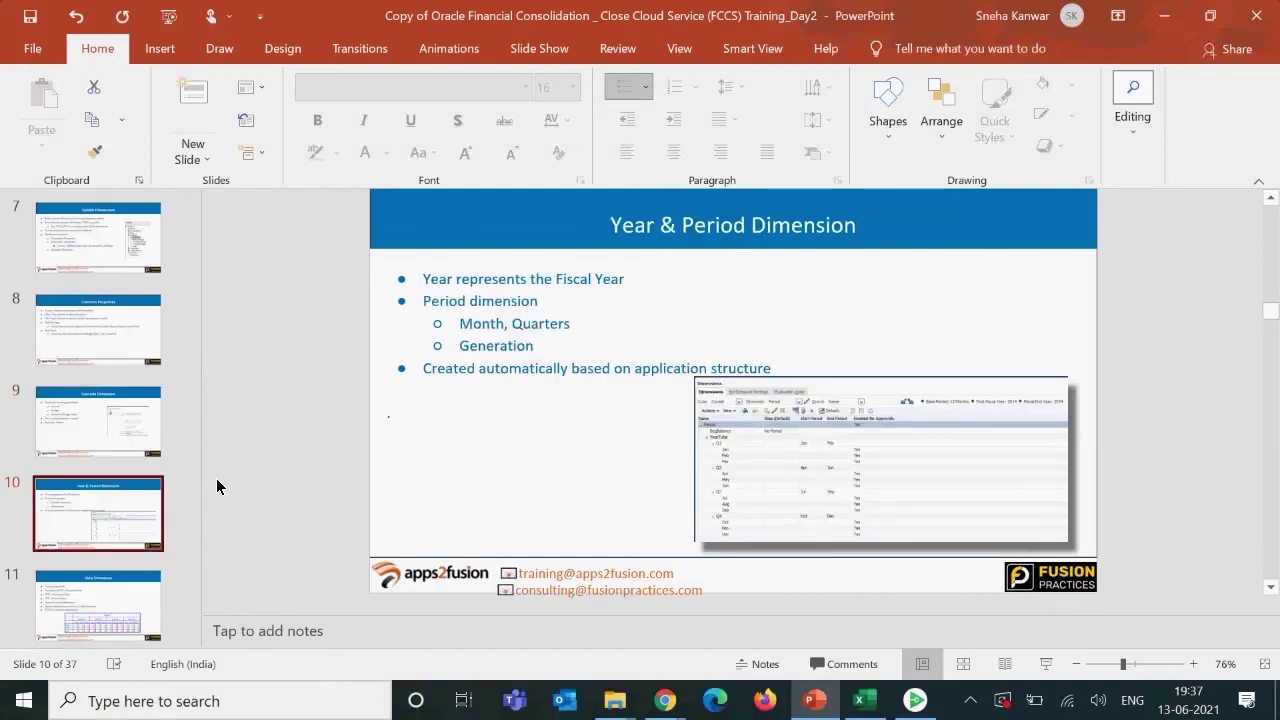